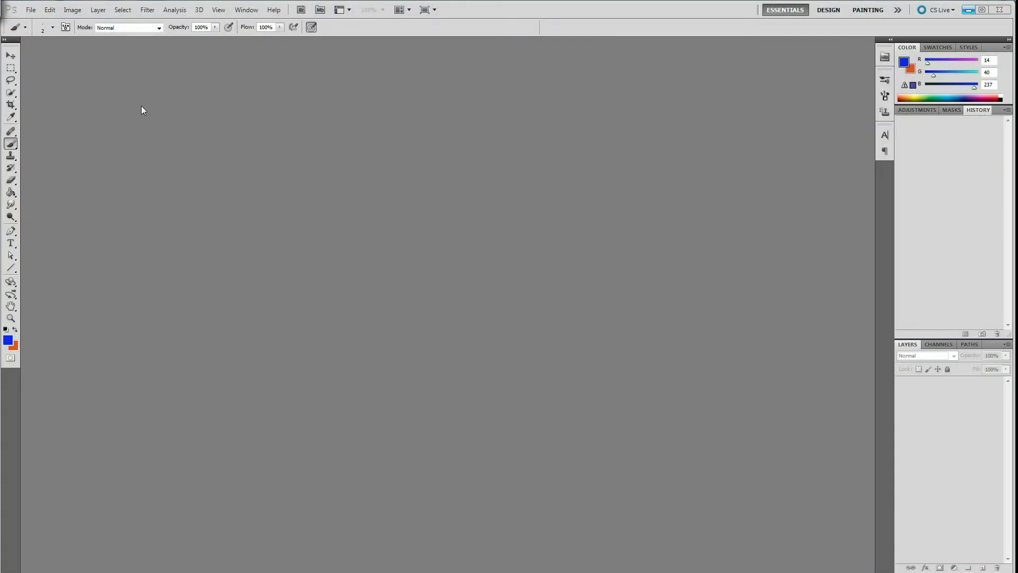
# - Create a new blank document 32 pixels wide and 32 pixels high
pyautogui.click(31, 9)
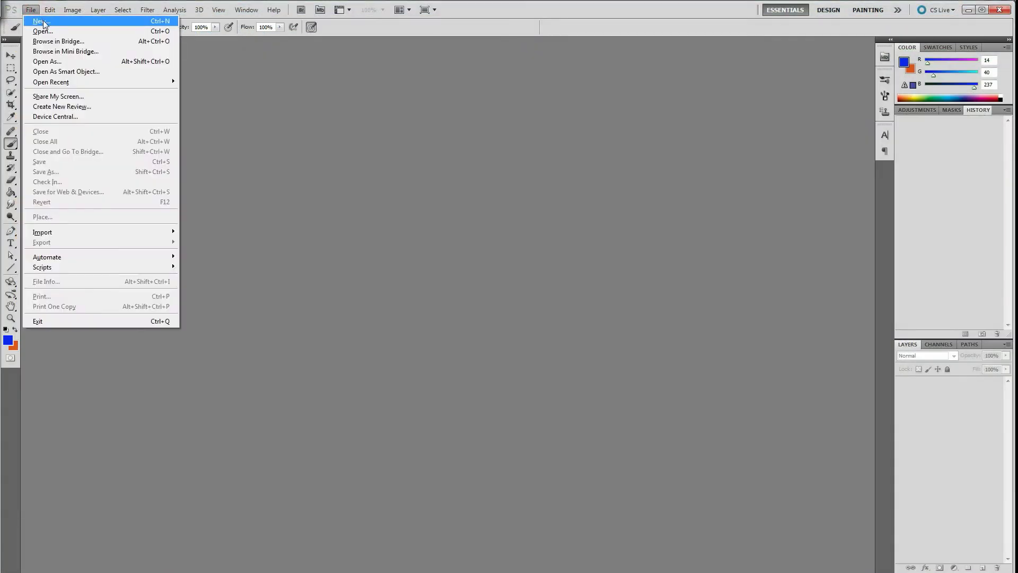
pyautogui.click(43, 24)
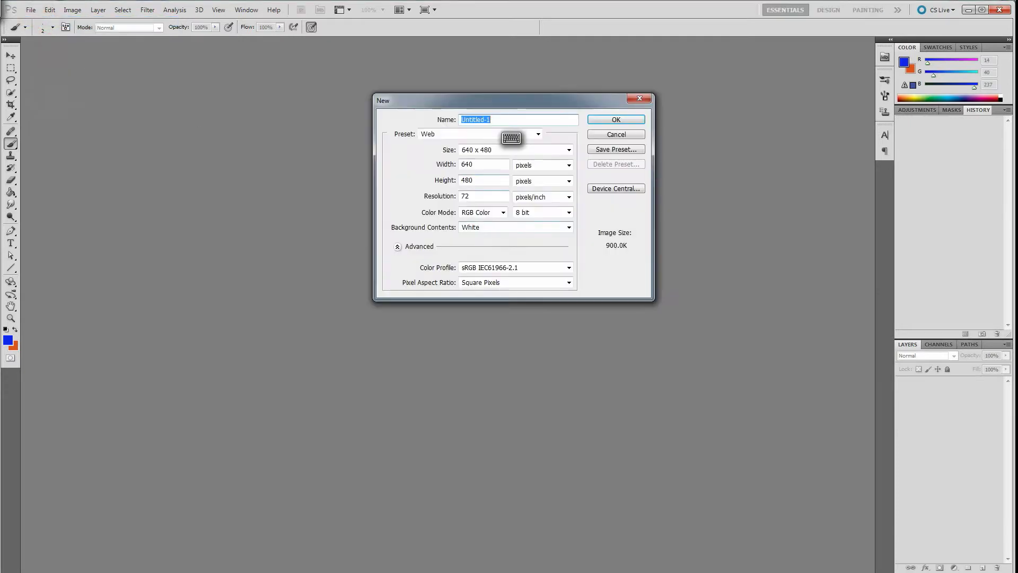
pyautogui.press('Tab')
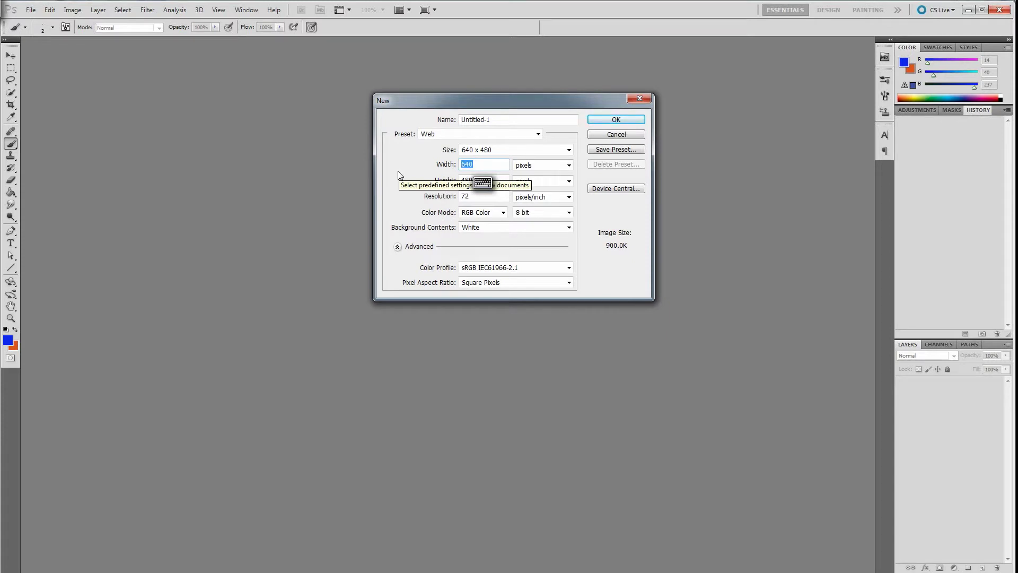
pyautogui.write('32')
pyautogui.doubleClick(480, 181)
pyautogui.write('32')
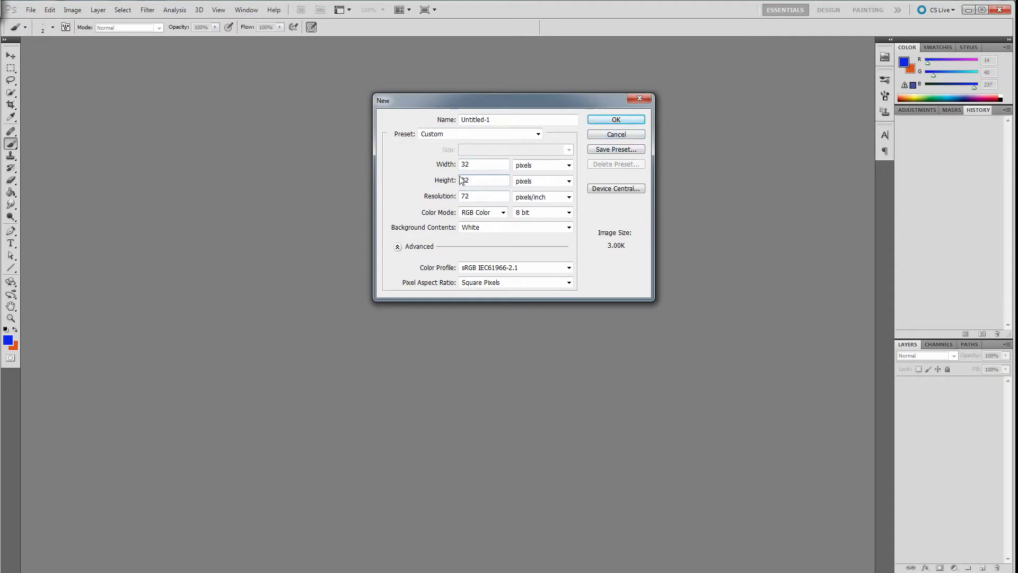
pyautogui.click(615, 122)
# - Set the foreground colour to mid grey #828282
pyautogui.moveTo(94, 89); pyautogui.dragTo(824, 505)
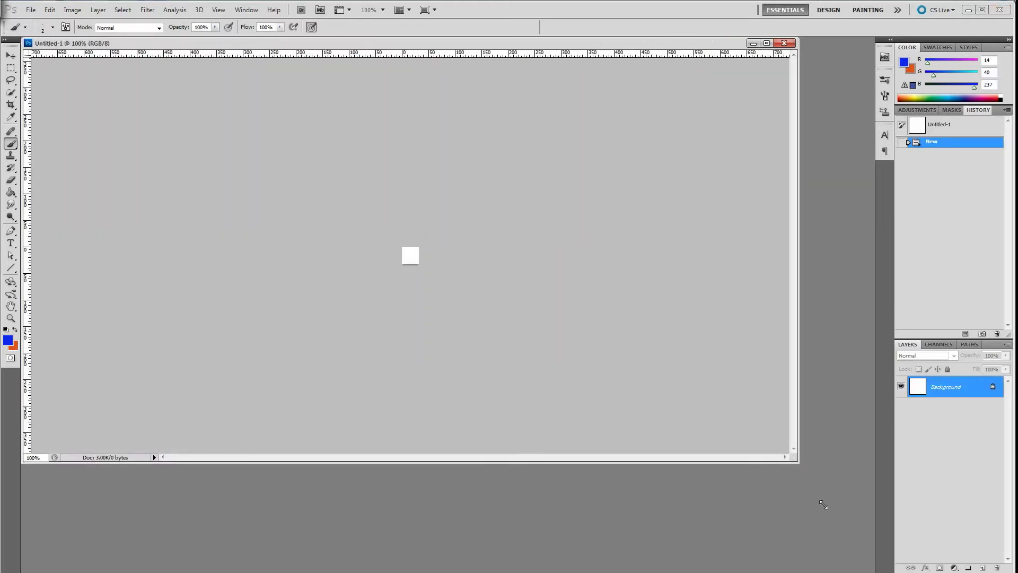
pyautogui.scroll(20, 411, 284)
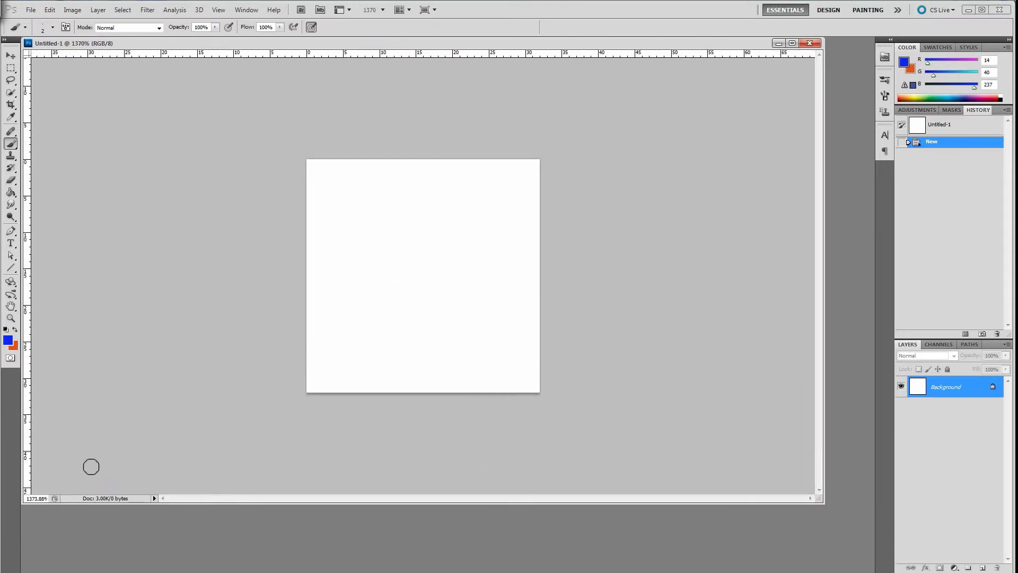
pyautogui.scroll(1, 91, 466)
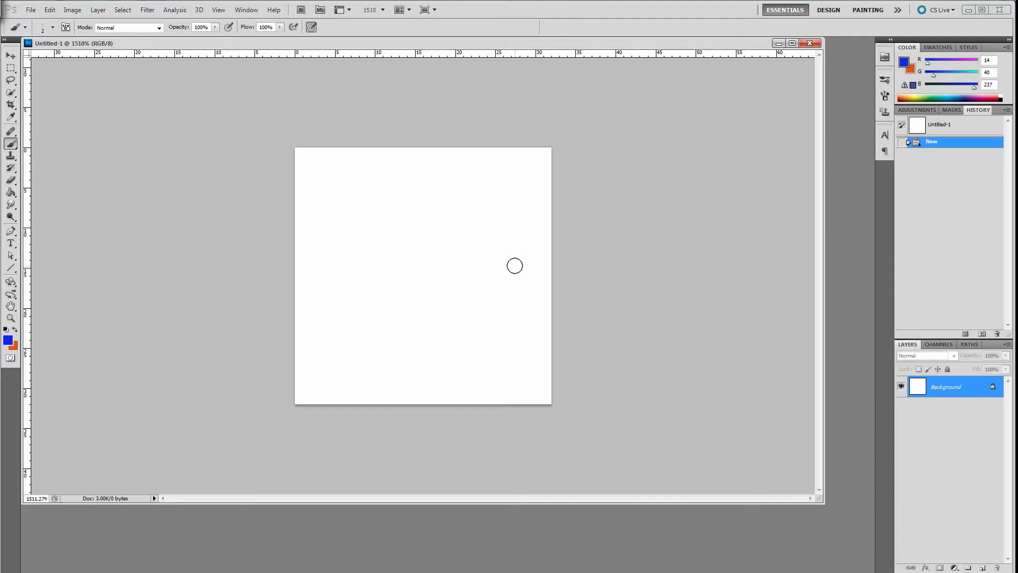
pyautogui.click(228, 371)
pyautogui.press('i')
pyautogui.click(8, 339)
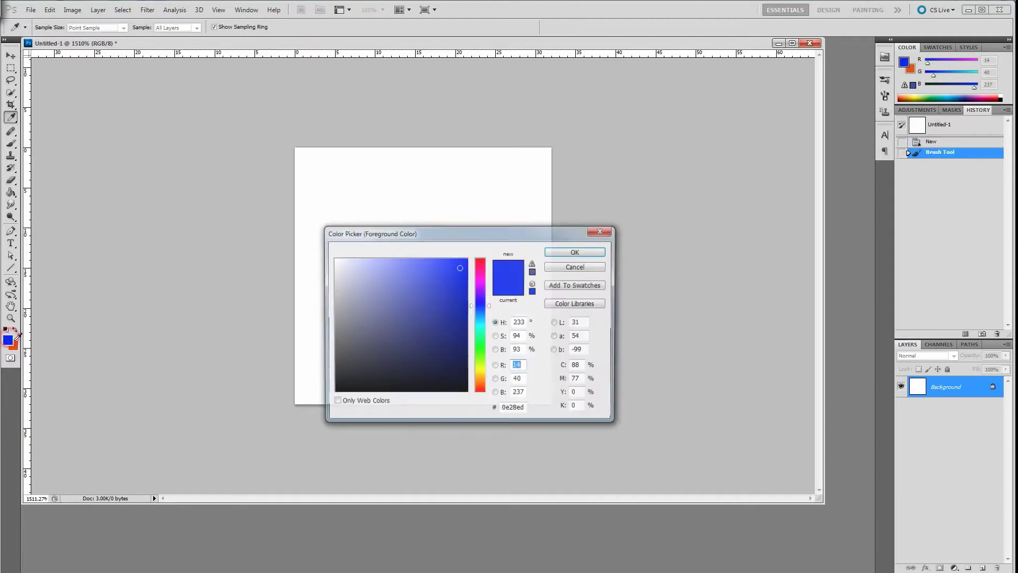
pyautogui.moveTo(348, 299)
pyautogui.mouseDown()
pyautogui.moveTo(331, 311)
pyautogui.moveTo(333, 324)
pyautogui.mouseUp()
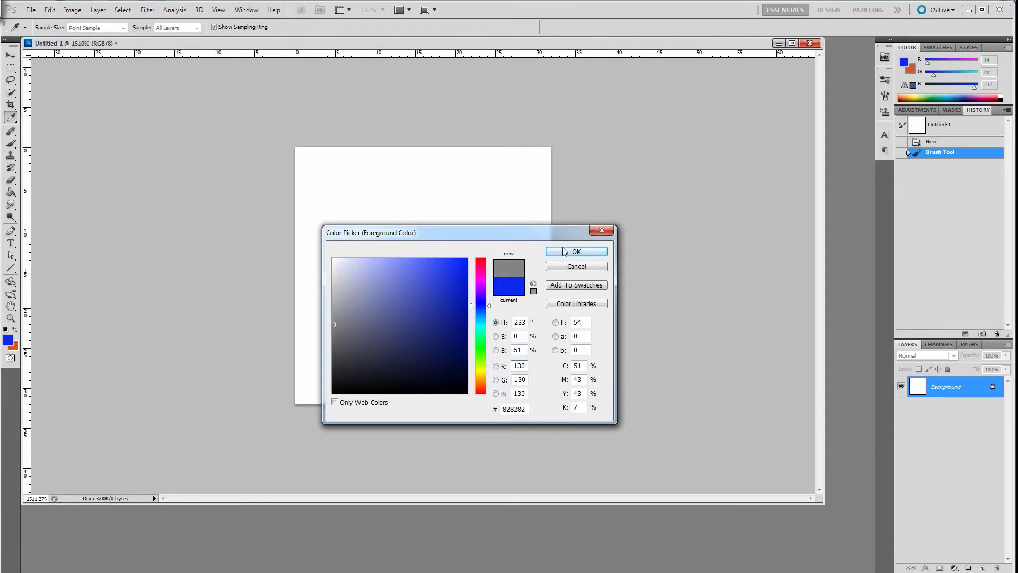
pyautogui.click(576, 253)
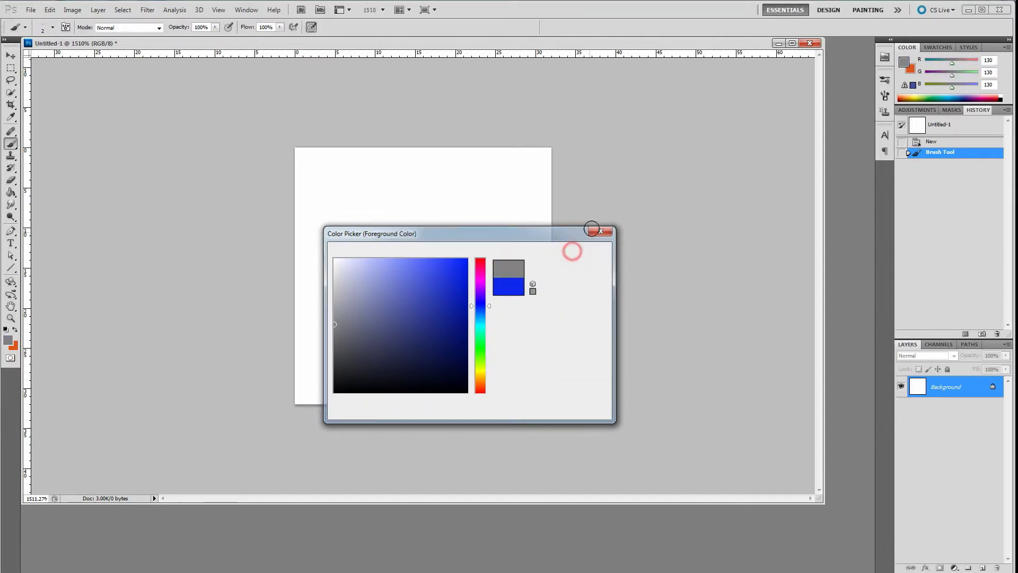
# - Switch to the Pencil tool, try a freehand stroke on the canvas and undo it
pyautogui.click(53, 27)
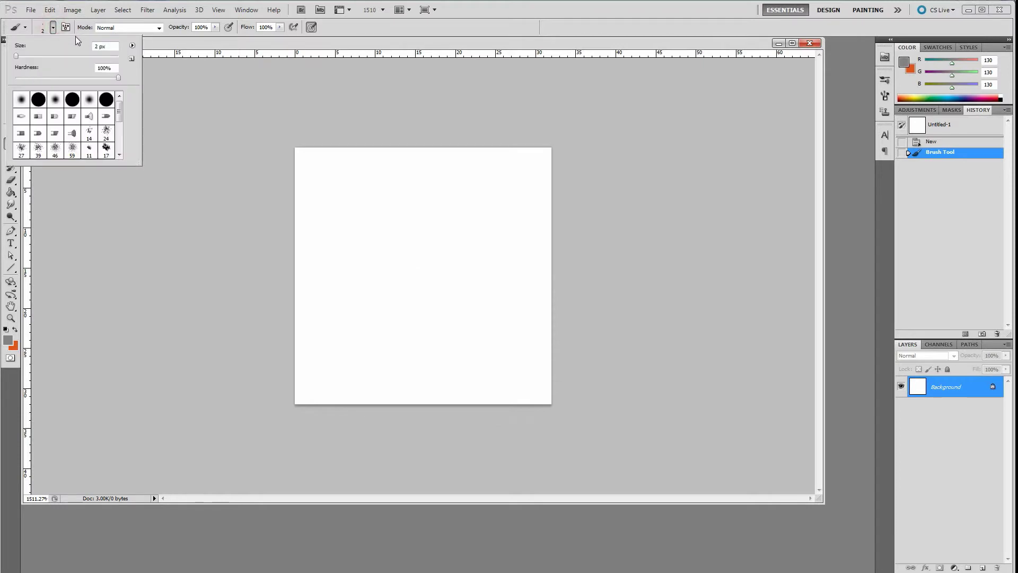
pyautogui.press('Return')
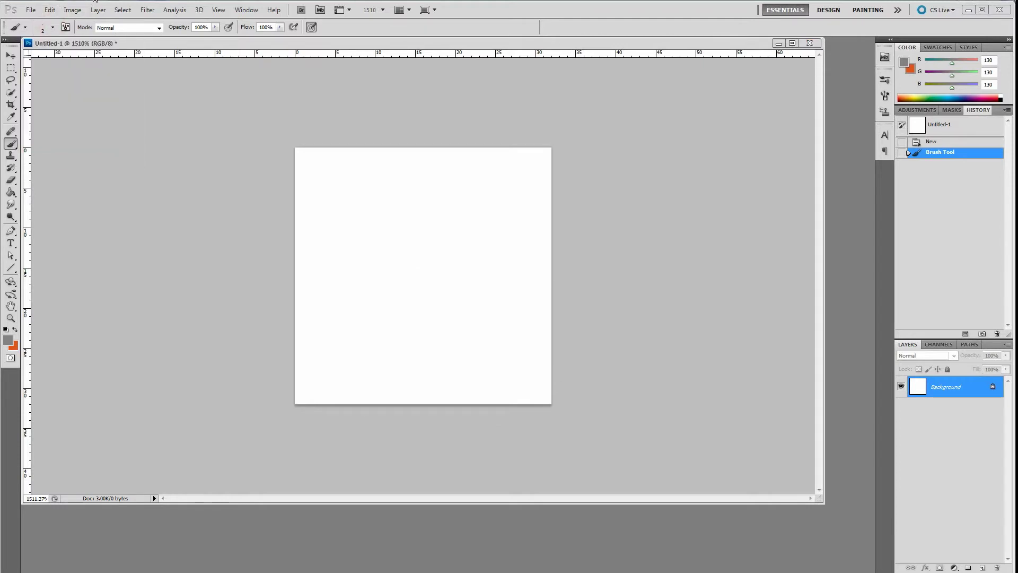
pyautogui.rightClick(11, 145)
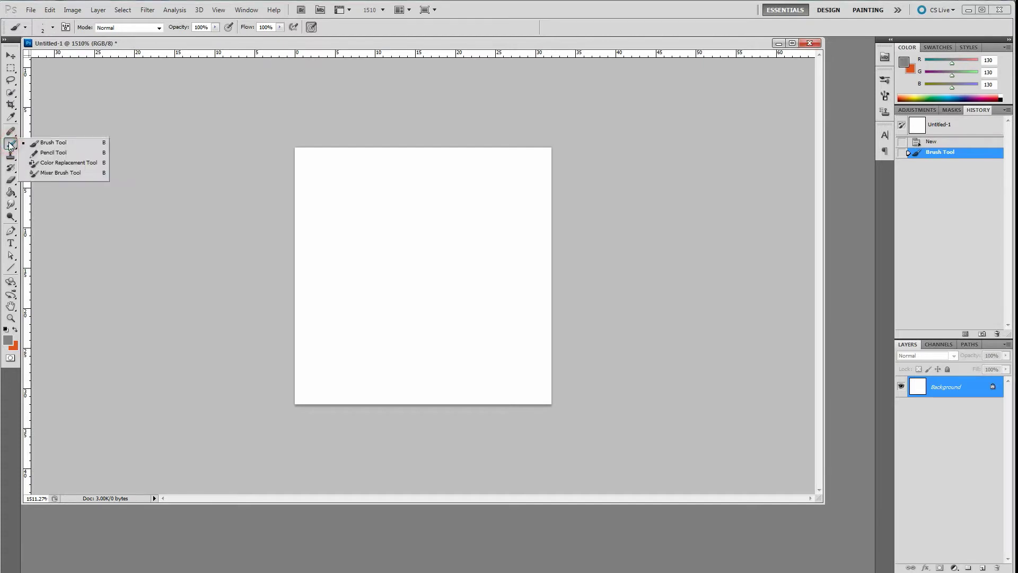
pyautogui.click(45, 153)
pyautogui.moveTo(419, 201)
pyautogui.mouseDown()
pyautogui.moveTo(407, 231)
pyautogui.moveTo(436, 295)
pyautogui.moveTo(488, 318)
pyautogui.moveTo(480, 230)
pyautogui.moveTo(496, 173)
pyautogui.mouseUp()
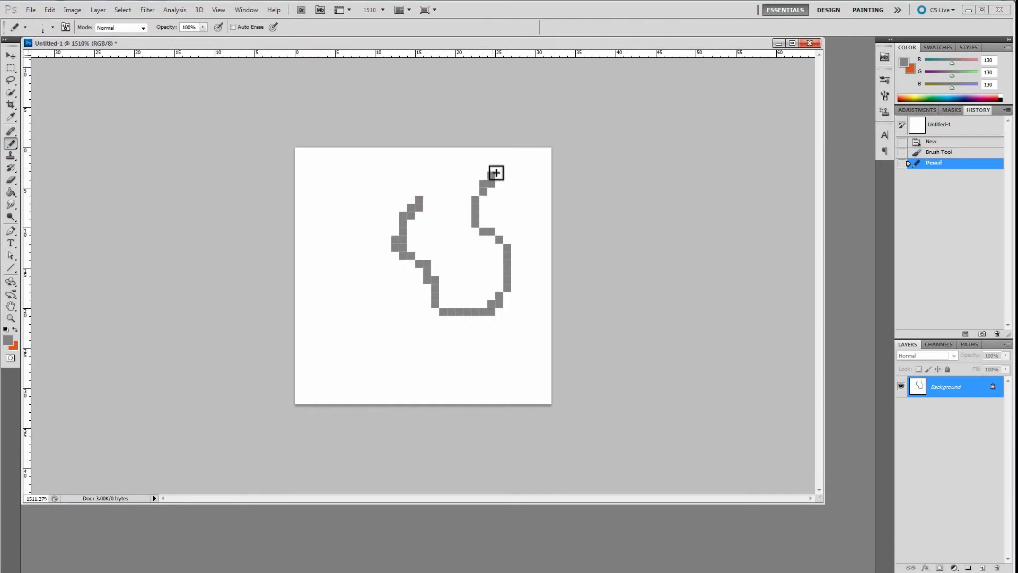
pyautogui.hotkey('ctrl', 'z')
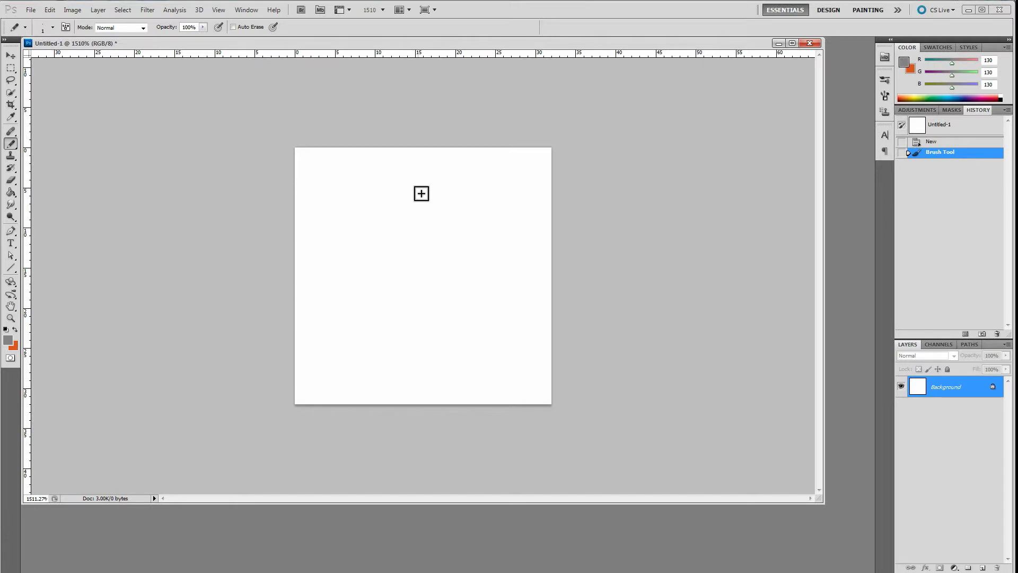
# - Draw irregular one-pixel grey lines with the Pencil that divide the canvas into five stone shapes
pyautogui.moveTo(411, 183)
pyautogui.mouseDown()
pyautogui.moveTo(389, 256)
pyautogui.moveTo(306, 262)
pyautogui.moveTo(300, 225)
pyautogui.moveTo(411, 191)
pyautogui.moveTo(404, 160)
pyautogui.moveTo(381, 137)
pyautogui.mouseUp()
pyautogui.moveTo(417, 223)
pyautogui.mouseDown()
pyautogui.moveTo(457, 250)
pyautogui.moveTo(495, 240)
pyautogui.moveTo(536, 295)
pyautogui.moveTo(556, 294)
pyautogui.mouseUp()
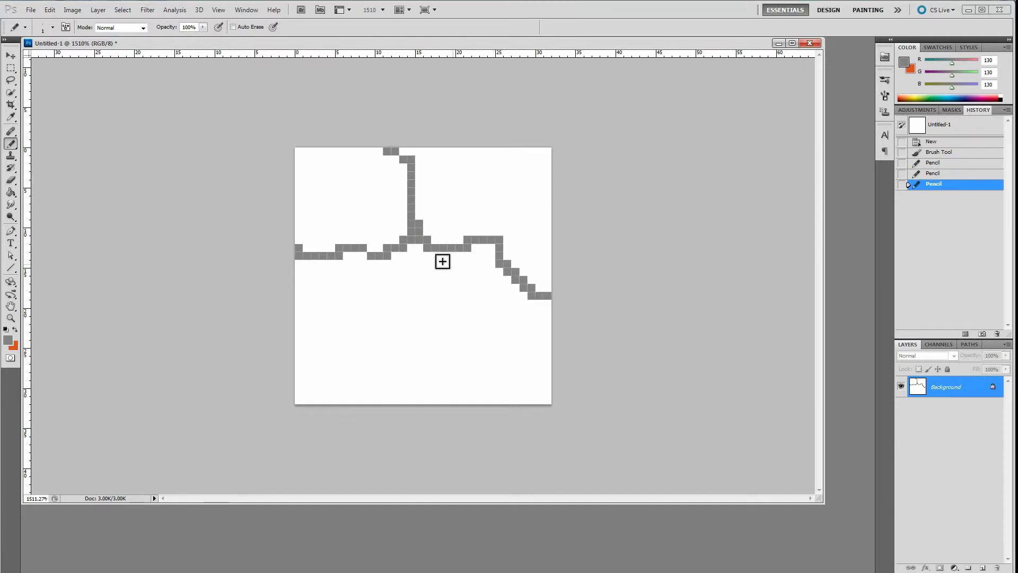
pyautogui.moveTo(377, 258)
pyautogui.mouseDown()
pyautogui.moveTo(374, 308)
pyautogui.moveTo(410, 347)
pyautogui.moveTo(501, 354)
pyautogui.moveTo(537, 342)
pyautogui.moveTo(551, 326)
pyautogui.moveTo(548, 291)
pyautogui.mouseUp()
pyautogui.moveTo(428, 353)
pyautogui.mouseDown()
pyautogui.moveTo(428, 396)
pyautogui.moveTo(407, 422)
pyautogui.moveTo(341, 432)
pyautogui.mouseUp()
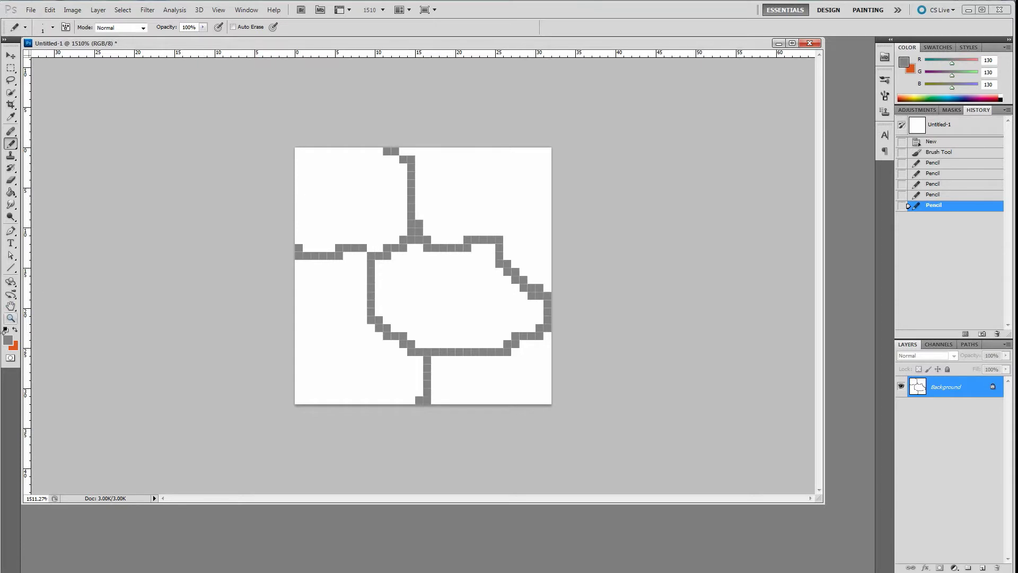
# - Set the foreground colour to light grey #c9c9c9 and switch to the Paint Bucket tool
pyautogui.click(11, 342)
pyautogui.moveTo(348, 298); pyautogui.dragTo(326, 283)
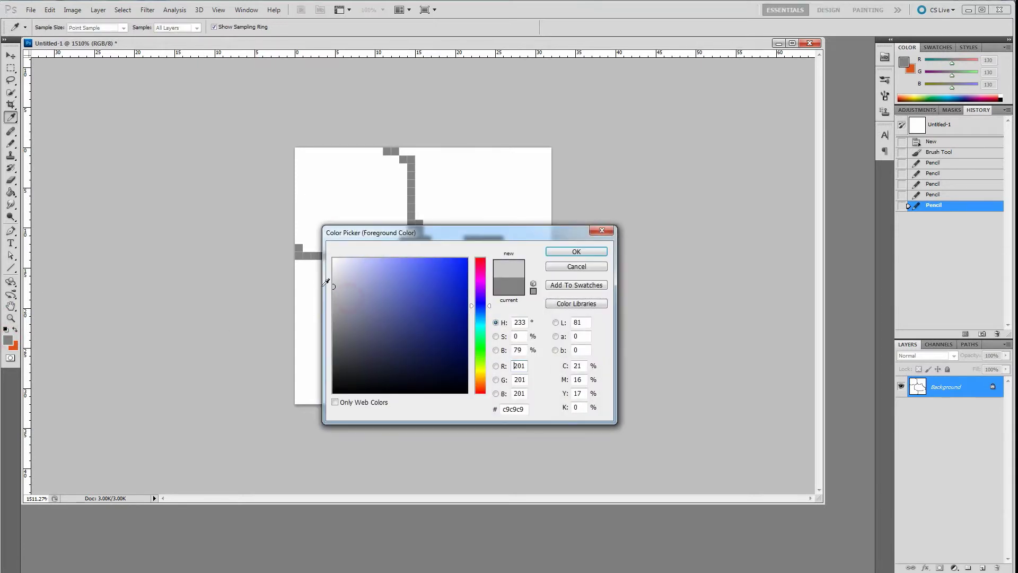
pyautogui.click(576, 252)
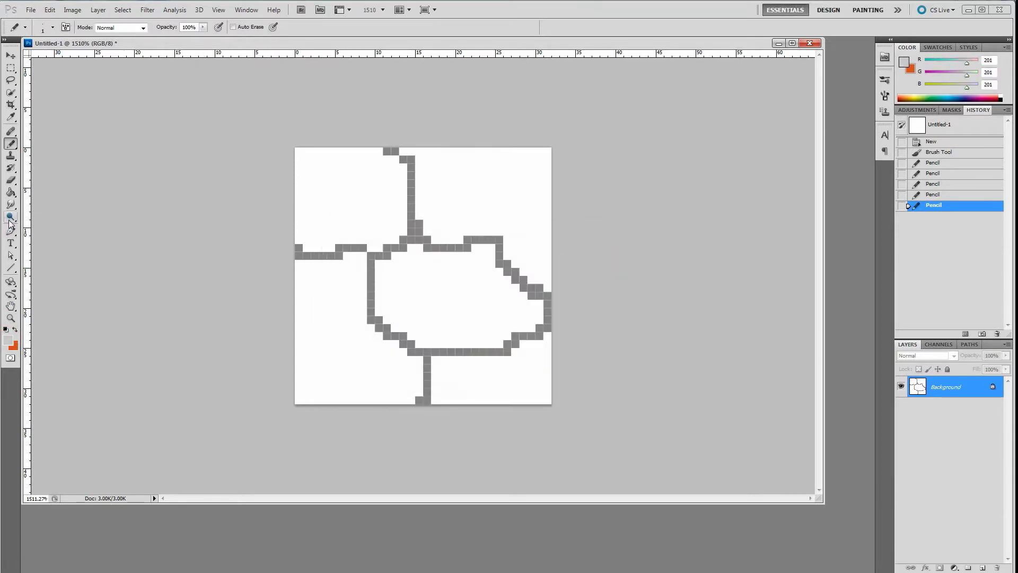
pyautogui.click(11, 191)
# - Try to fill the stone shapes with the light grey, starting with the two on the left, and undo the fills
pyautogui.click(332, 213)
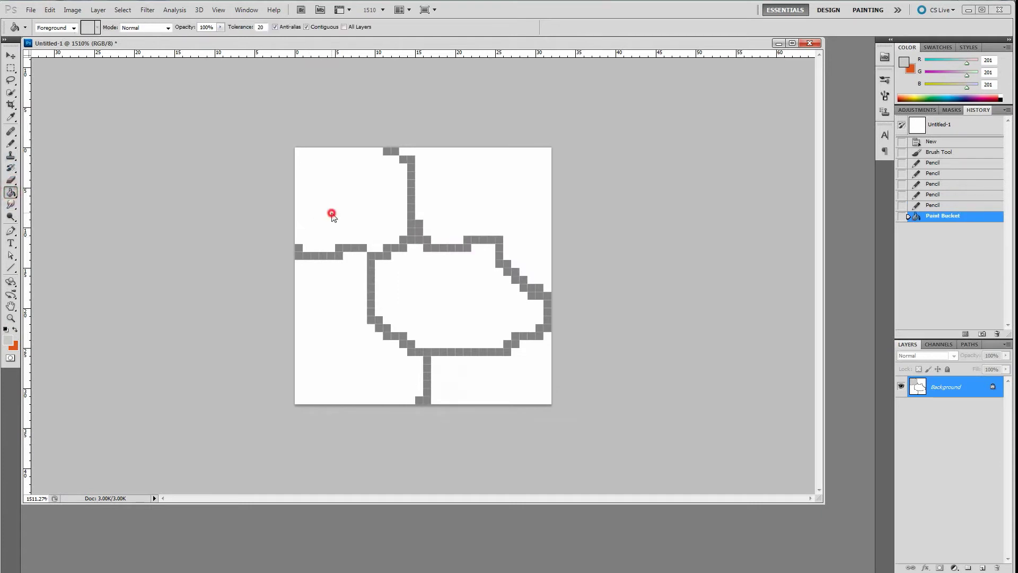
pyautogui.click(332, 321)
pyautogui.click(411, 301)
pyautogui.hotkey('ctrl', 'z')
pyautogui.hotkey('ctrl', 'z')
pyautogui.hotkey('ctrl', 'z')
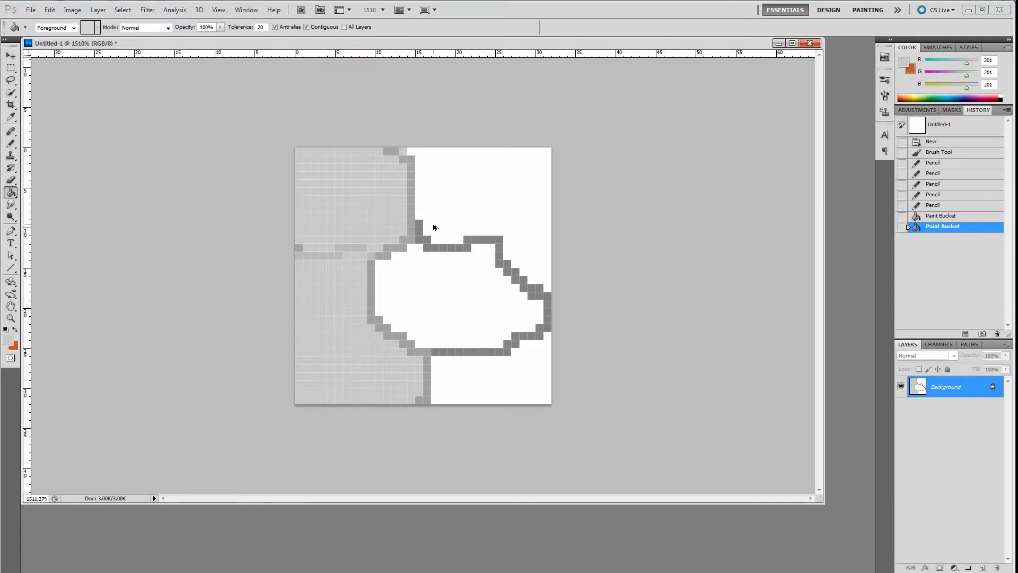
pyautogui.hotkey('ctrl', 'alt', 'z')
pyautogui.hotkey('ctrl', 'alt', 'z')
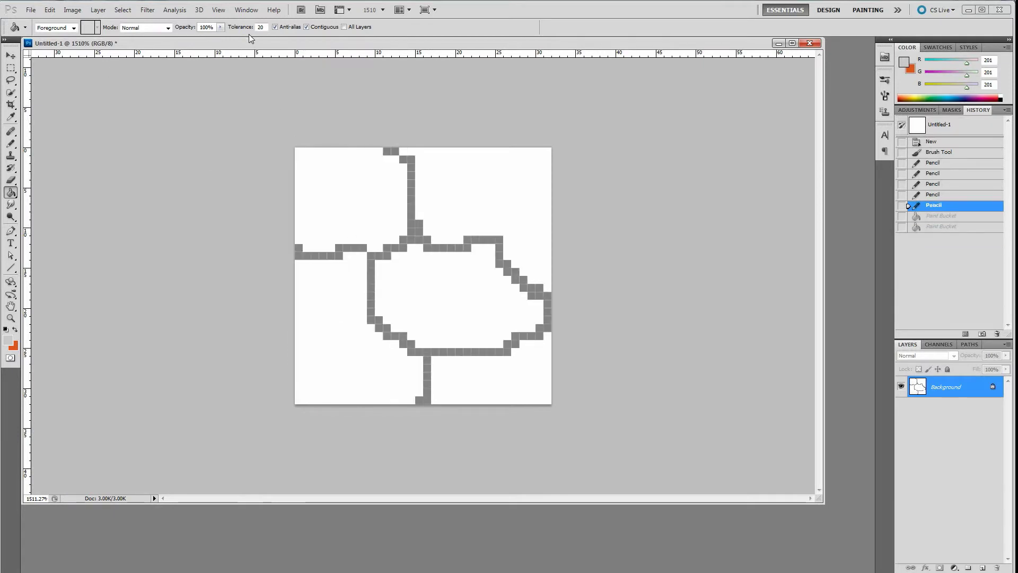
# - Set the Paint Bucket tolerance to 0, try filling the two left stones again and undo both fills
pyautogui.click(260, 27)
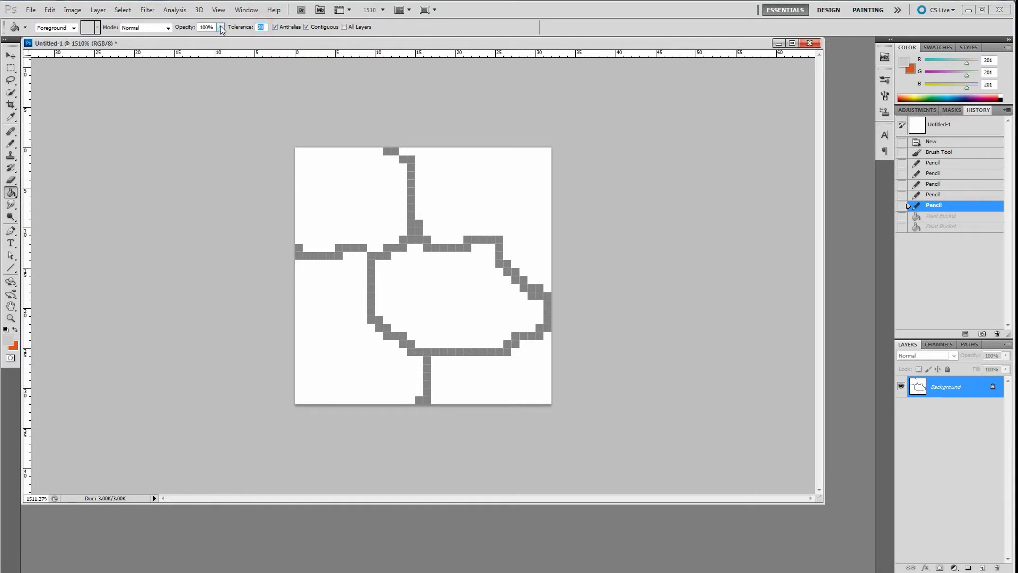
pyautogui.write('0')
pyautogui.click(365, 193)
pyautogui.click(334, 334)
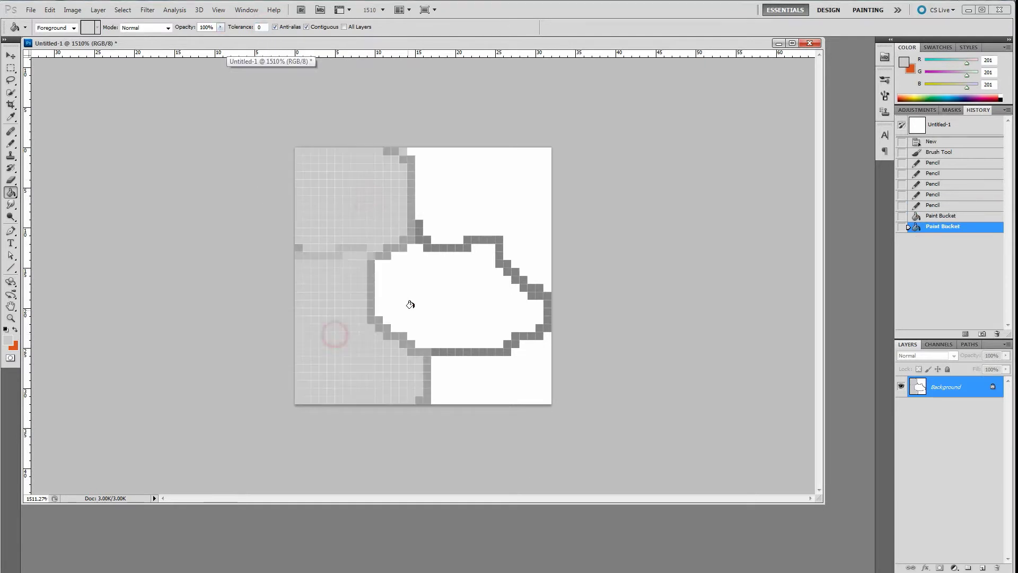
pyautogui.hotkey('ctrl', 'z')
pyautogui.hotkey('ctrl', 'z')
pyautogui.hotkey('ctrl', 'alt', 'z')
pyautogui.hotkey('ctrl', 'alt', 'z')
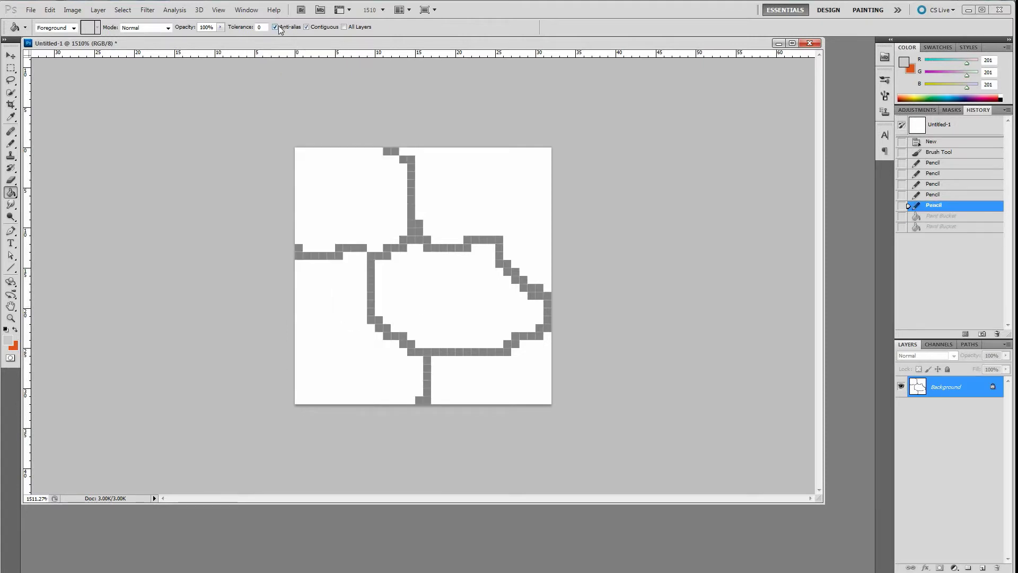
# - Turn off anti-aliasing for the Paint Bucket and fill all five stone shapes with the light grey
pyautogui.click(327, 207)
pyautogui.click(327, 291)
pyautogui.click(431, 291)
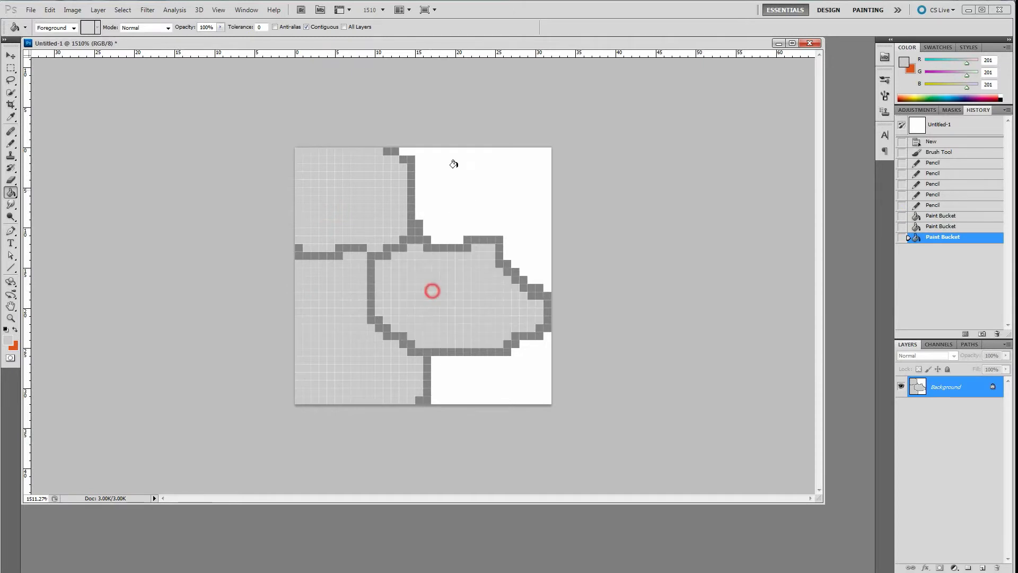
pyautogui.click(457, 167)
pyautogui.click(513, 380)
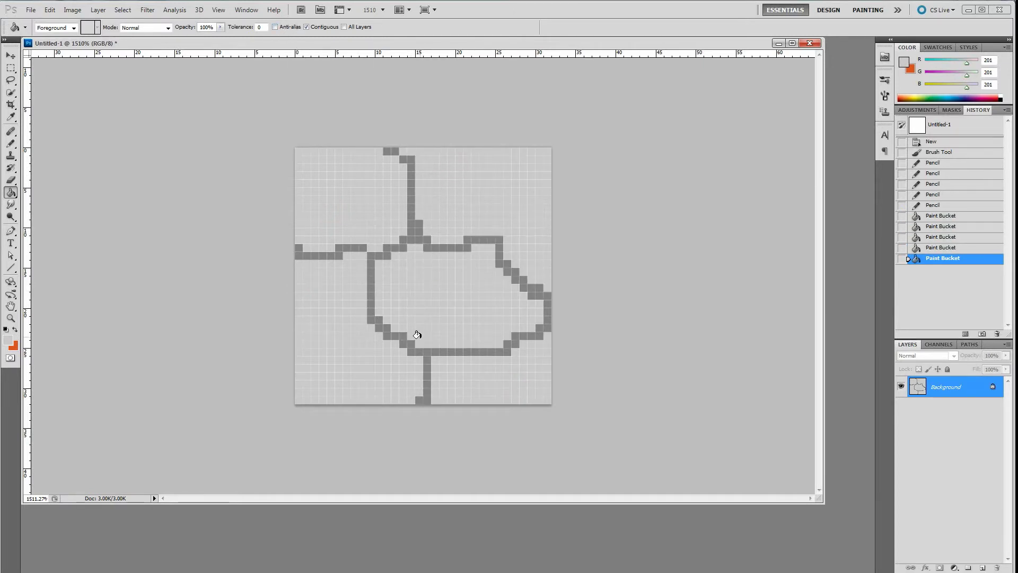
# - Set the Paint Bucket tolerance to 20
pyautogui.click(261, 27)
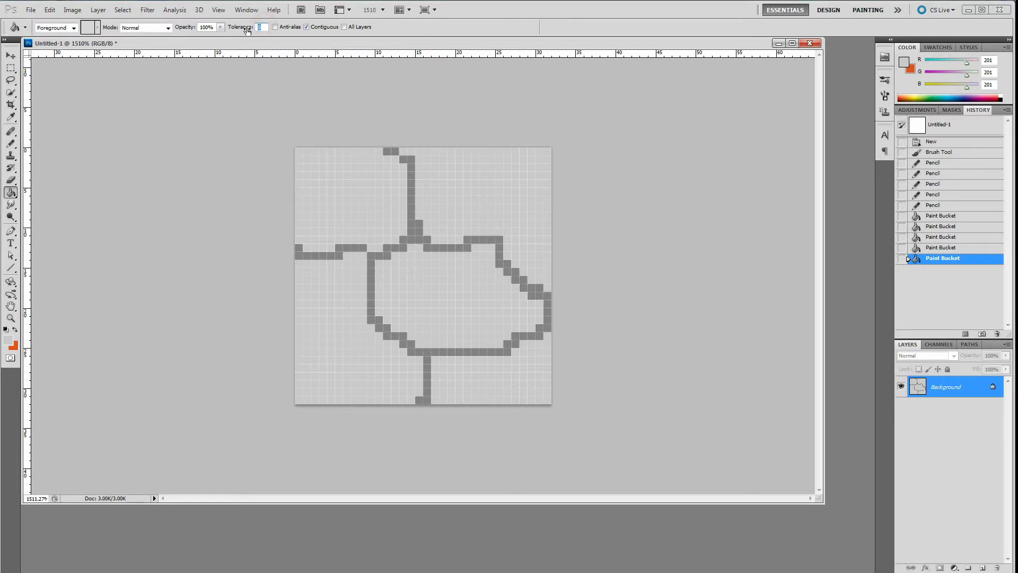
pyautogui.write('20')
pyautogui.click(291, 53)
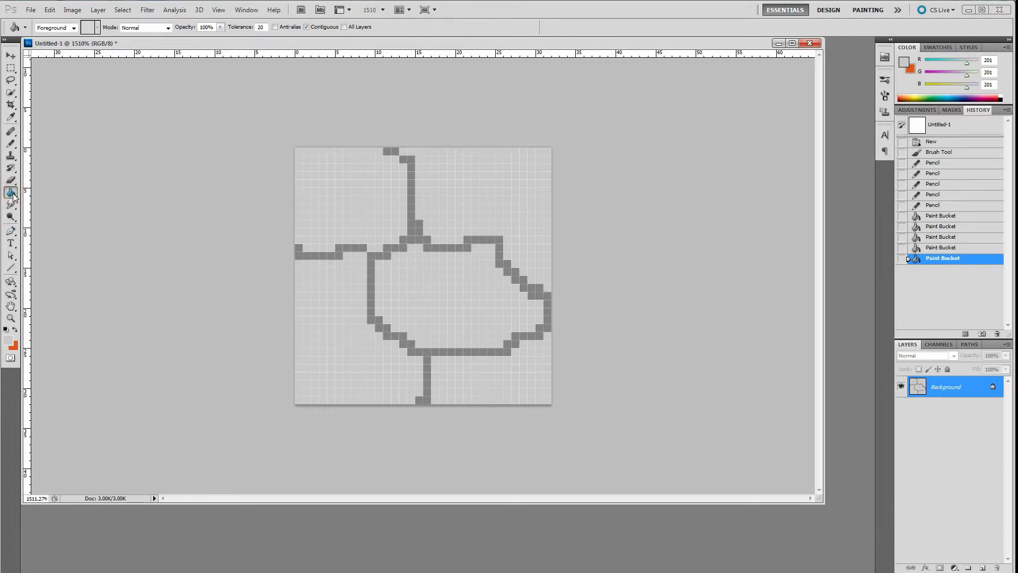
# - Set the foreground colour to a grey slightly lighter than the outlines, #929292
pyautogui.click(8, 343)
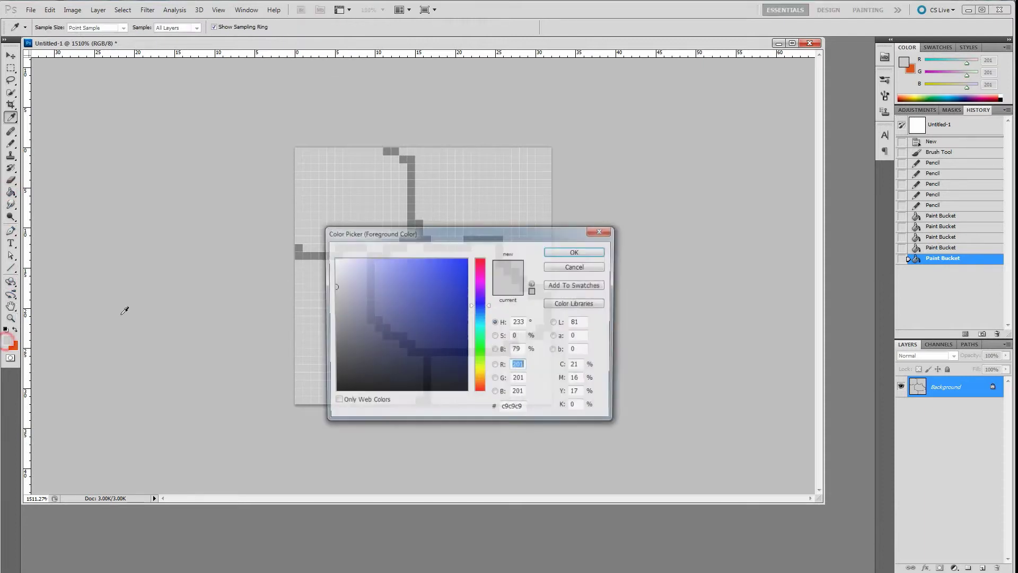
pyautogui.click(307, 257)
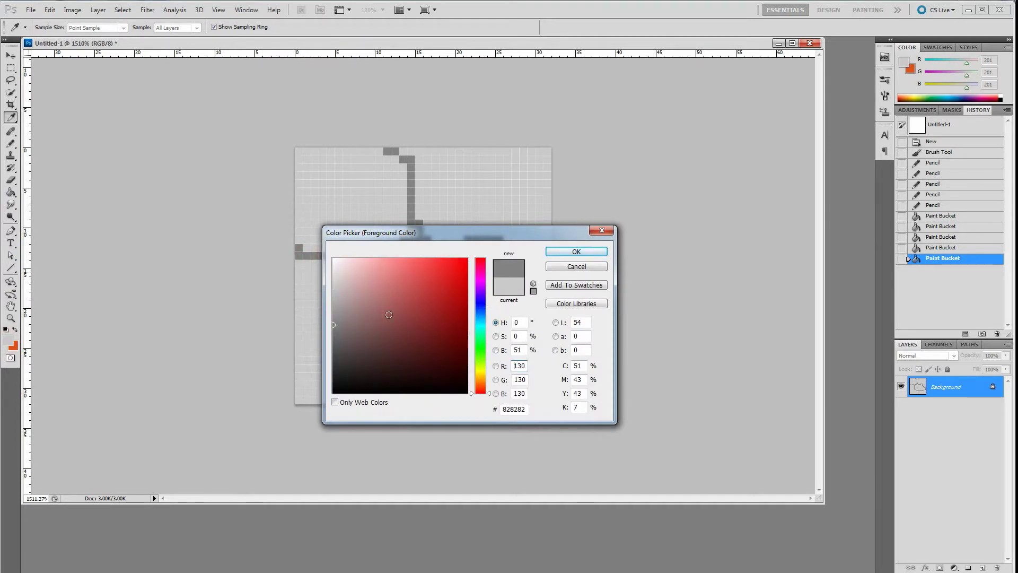
pyautogui.moveTo(334, 327)
pyautogui.mouseDown()
pyautogui.moveTo(325, 347)
pyautogui.moveTo(322, 316)
pyautogui.mouseUp()
pyautogui.click(594, 254)
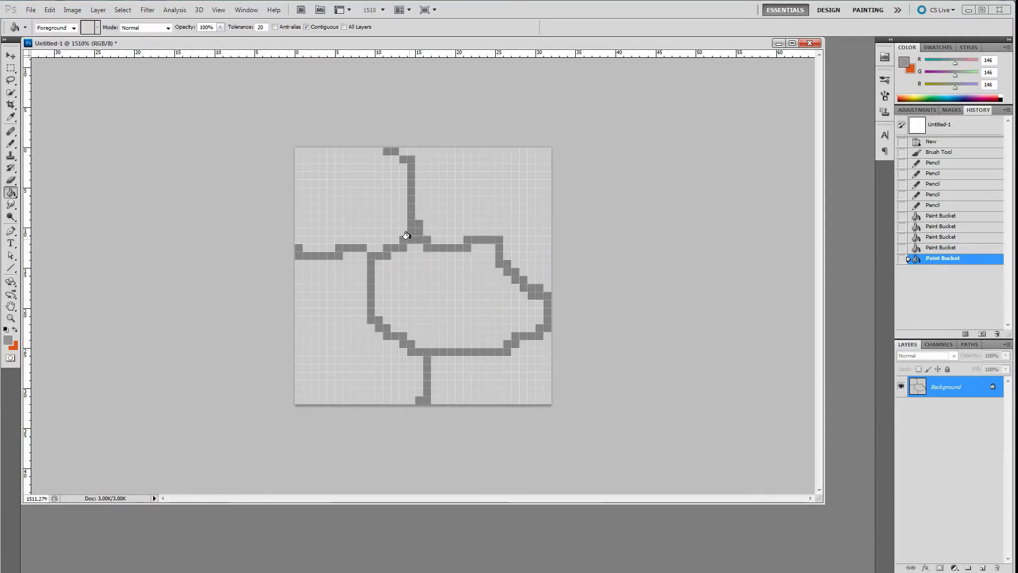
# - Shade along the stone outlines with Pencil strokes in the new grey, thickening the joints and parts of the central stone's border
pyautogui.press('b')
pyautogui.moveTo(412, 227)
pyautogui.mouseDown()
pyautogui.moveTo(375, 252)
pyautogui.moveTo(327, 259)
pyautogui.moveTo(306, 248)
pyautogui.mouseUp()
pyautogui.moveTo(379, 264); pyautogui.dragTo(347, 264)
pyautogui.click(364, 320)
pyautogui.moveTo(413, 366)
pyautogui.mouseDown()
pyautogui.moveTo(432, 359)
pyautogui.moveTo(427, 371)
pyautogui.mouseUp()
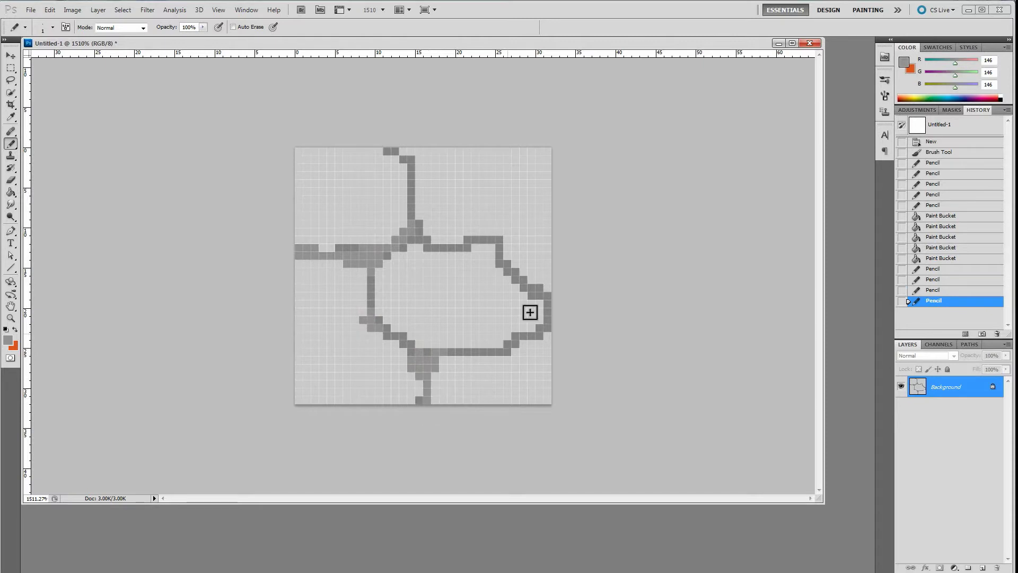
pyautogui.click(475, 241)
pyautogui.click(545, 323)
pyautogui.click(554, 336)
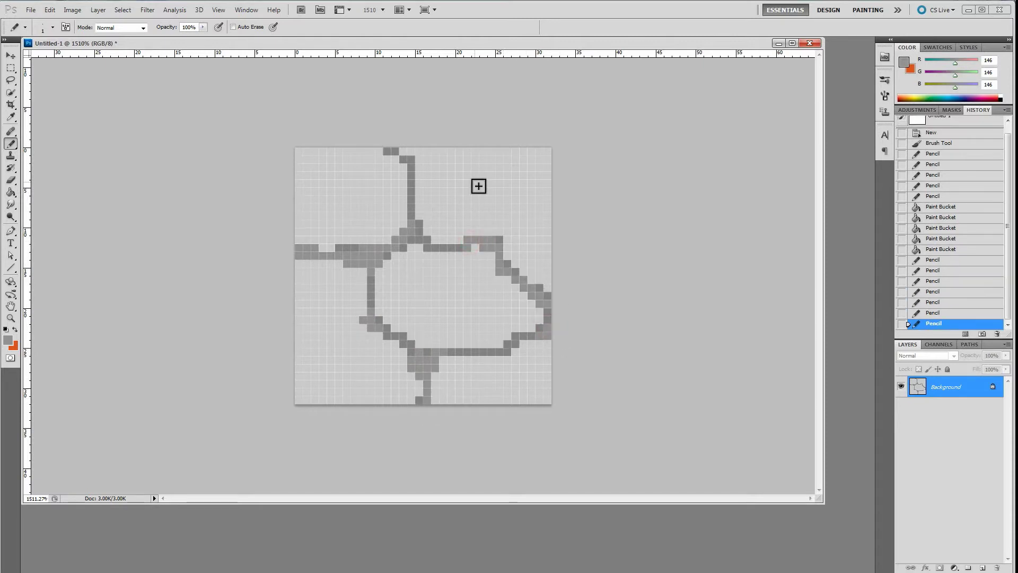
# - Set the foreground colour to dark grey RGB 78 and pencil over the left joint and the central stone's left, lower and right outlines
pyautogui.click(10, 340)
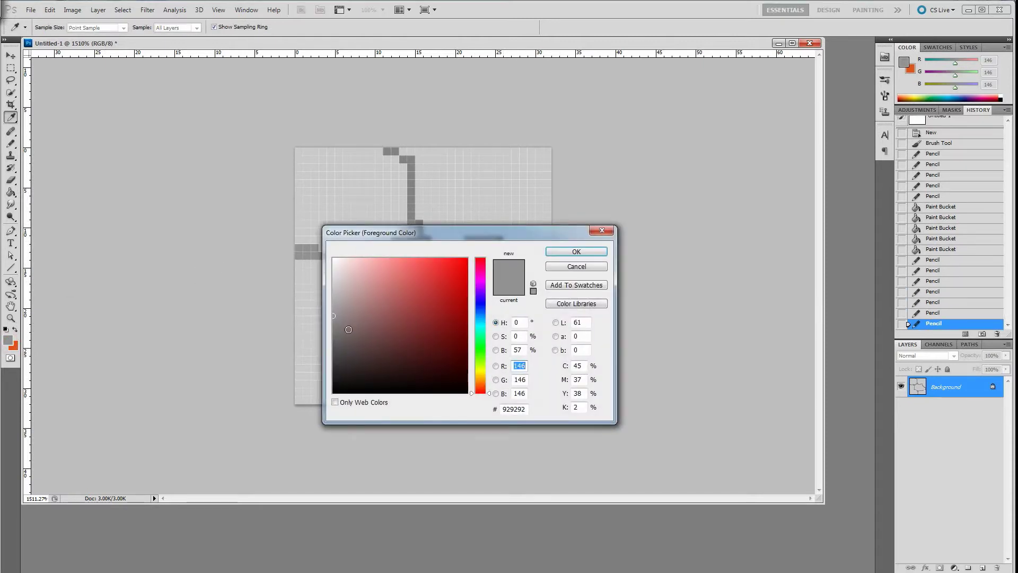
pyautogui.moveTo(342, 343); pyautogui.dragTo(330, 349)
pyautogui.click(558, 251)
pyautogui.moveTo(412, 234)
pyautogui.mouseDown()
pyautogui.moveTo(374, 263)
pyautogui.moveTo(371, 321)
pyautogui.mouseUp()
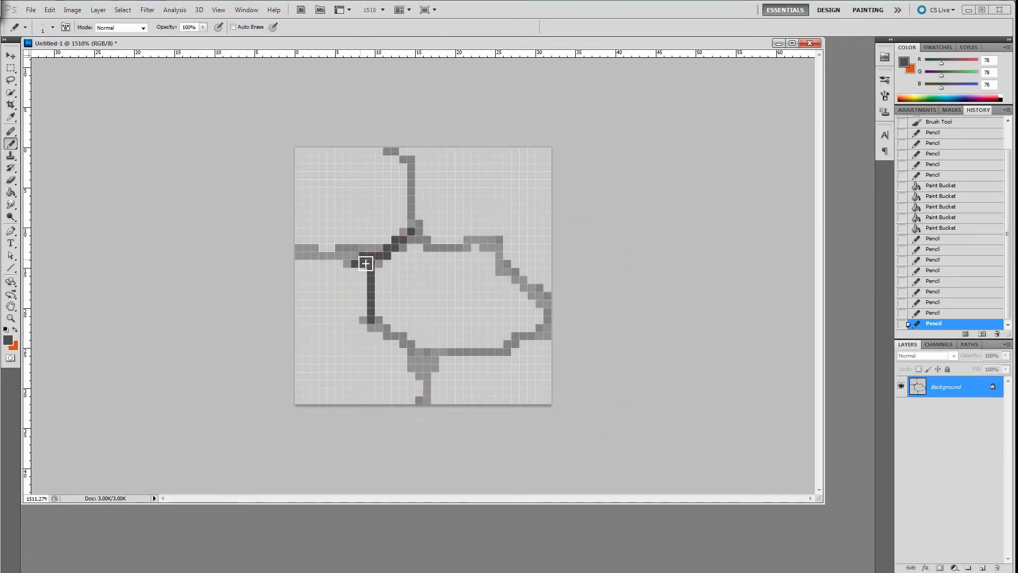
pyautogui.moveTo(371, 256); pyautogui.dragTo(295, 257)
pyautogui.moveTo(520, 279)
pyautogui.mouseDown()
pyautogui.moveTo(552, 332)
pyautogui.moveTo(439, 352)
pyautogui.moveTo(419, 376)
pyautogui.mouseUp()
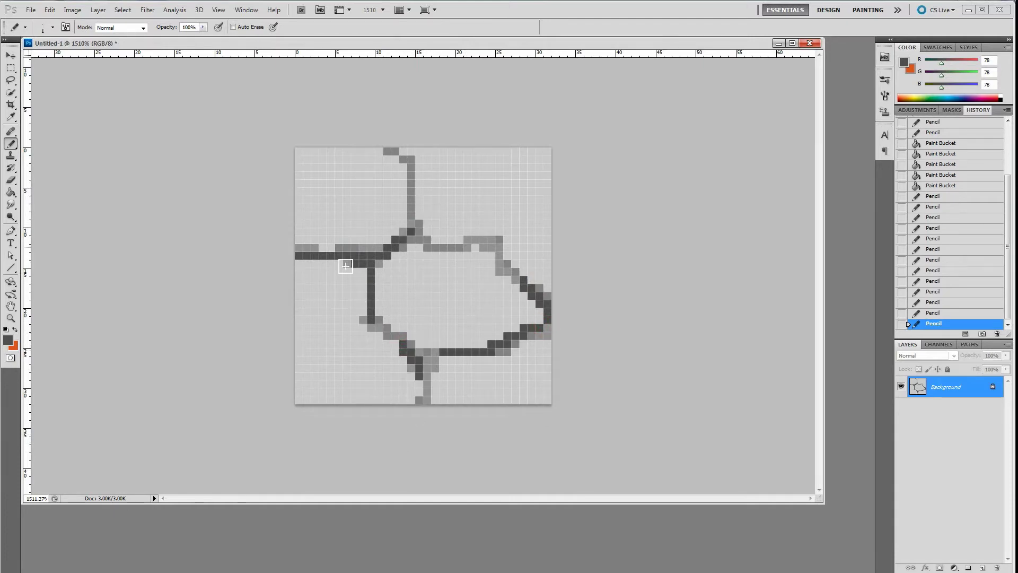
# - Set the foreground colour to mid grey RGB 111 and thicken the upper vertical joint and the central stone's upper border
pyautogui.click(8, 340)
pyautogui.moveTo(338, 342); pyautogui.dragTo(335, 332)
pyautogui.click(559, 251)
pyautogui.moveTo(430, 216)
pyautogui.mouseDown()
pyautogui.moveTo(446, 236)
pyautogui.moveTo(427, 223)
pyautogui.moveTo(478, 234)
pyautogui.moveTo(465, 243)
pyautogui.moveTo(412, 151)
pyautogui.mouseUp()
pyautogui.moveTo(484, 229)
pyautogui.mouseDown()
pyautogui.moveTo(558, 288)
pyautogui.moveTo(521, 266)
pyautogui.moveTo(519, 221)
pyautogui.mouseUp()
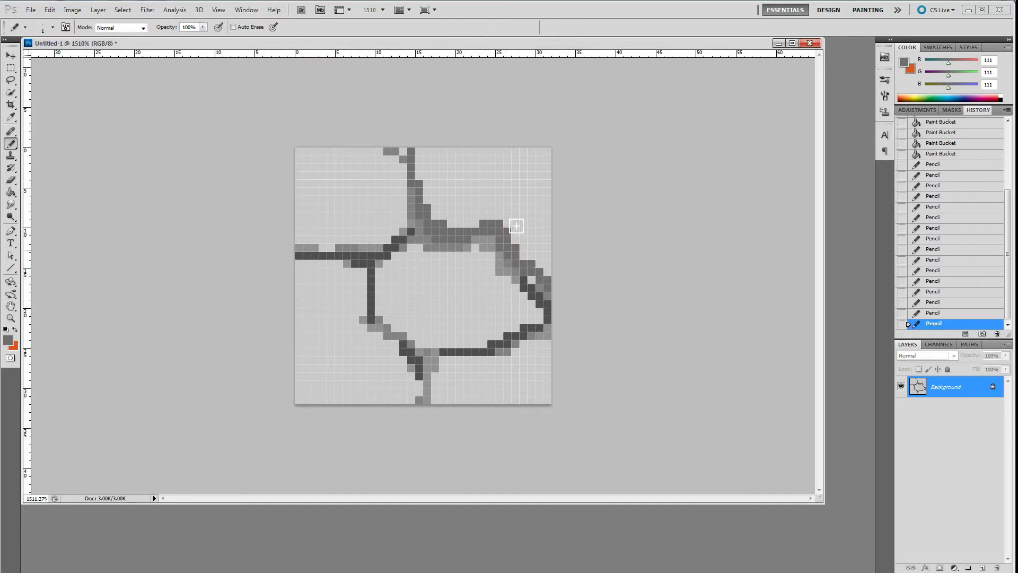
# - Shade inside the central stone's left and lower edges and thicken the left and lower joints with the mid grey
pyautogui.moveTo(395, 260)
pyautogui.mouseDown()
pyautogui.moveTo(386, 308)
pyautogui.moveTo(413, 338)
pyautogui.moveTo(440, 347)
pyautogui.moveTo(403, 286)
pyautogui.mouseUp()
pyautogui.moveTo(408, 329)
pyautogui.mouseDown()
pyautogui.moveTo(416, 341)
pyautogui.moveTo(467, 347)
pyautogui.mouseUp()
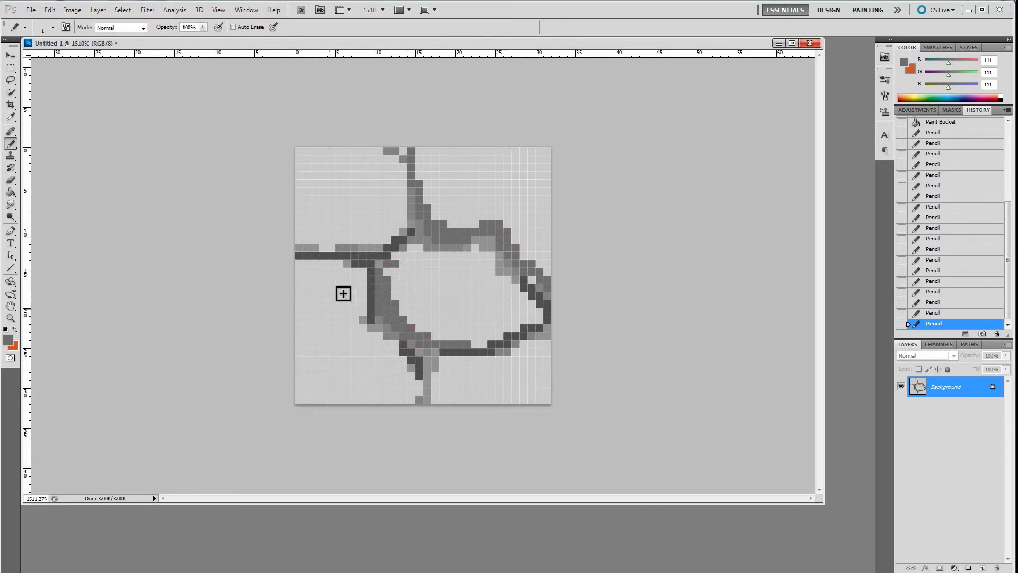
pyautogui.moveTo(397, 236)
pyautogui.mouseDown()
pyautogui.moveTo(322, 249)
pyautogui.moveTo(298, 241)
pyautogui.mouseUp()
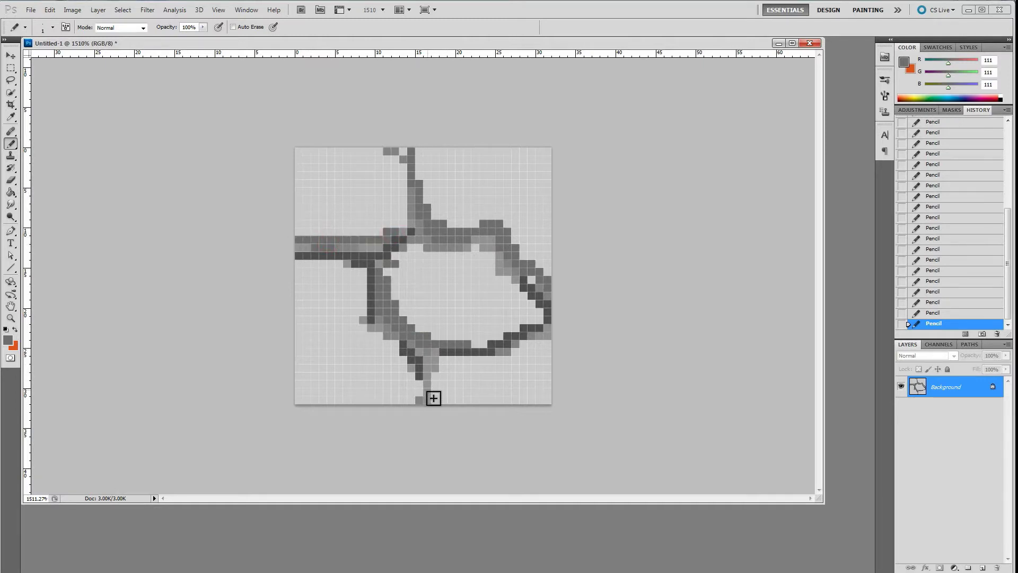
pyautogui.moveTo(434, 376); pyautogui.dragTo(434, 402)
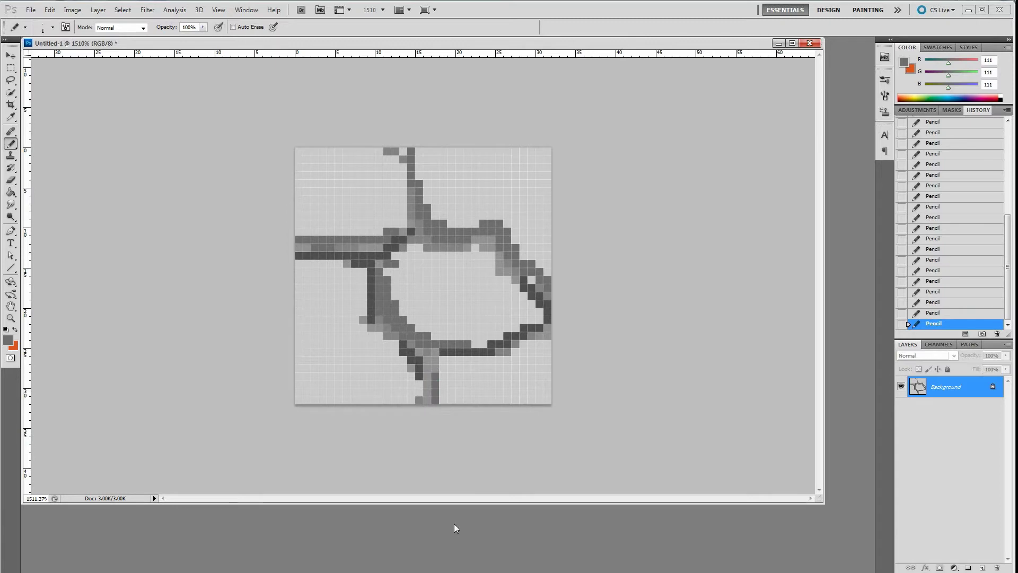
# - Set the foreground colour to #2c2c2c and trace a dark core along the upper joint and the central stone's upper, left and lower borders
pyautogui.click(8, 340)
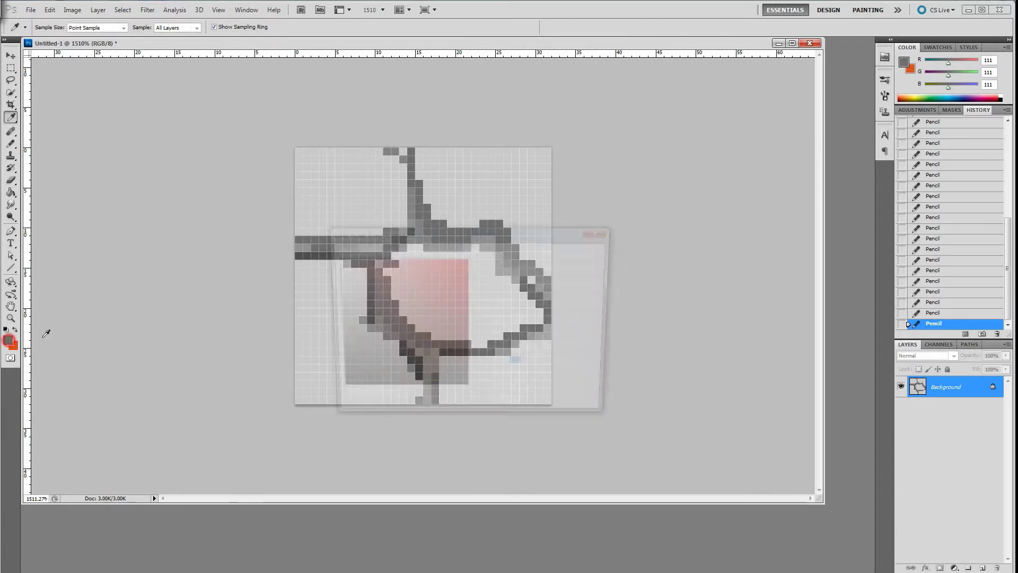
pyautogui.moveTo(341, 347); pyautogui.dragTo(325, 371)
pyautogui.click(576, 251)
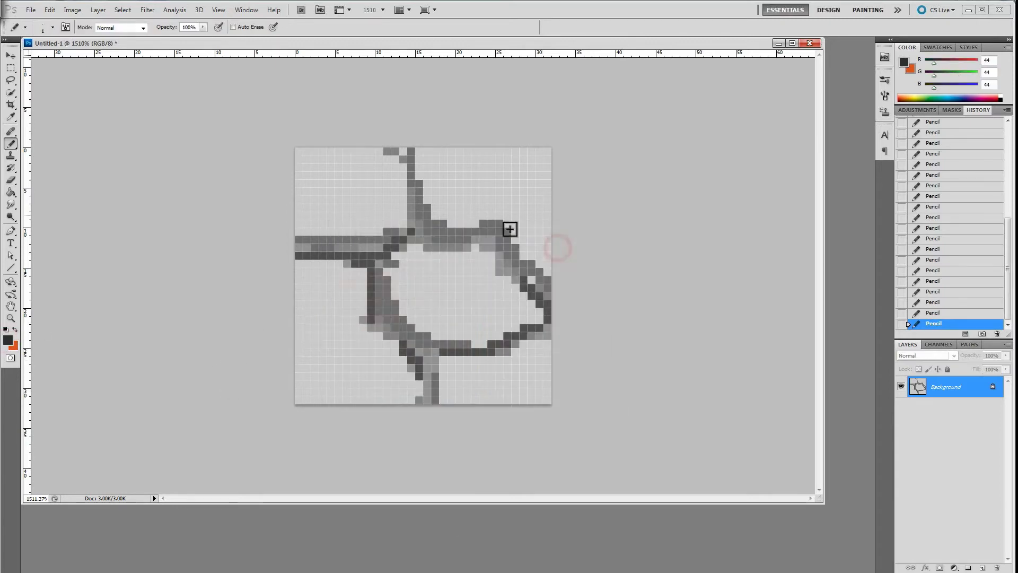
pyautogui.click(414, 231)
pyautogui.moveTo(430, 239)
pyautogui.mouseDown()
pyautogui.moveTo(503, 240)
pyautogui.moveTo(484, 245)
pyautogui.moveTo(507, 251)
pyautogui.moveTo(500, 246)
pyautogui.moveTo(526, 272)
pyautogui.mouseUp()
pyautogui.moveTo(494, 237); pyautogui.dragTo(477, 232)
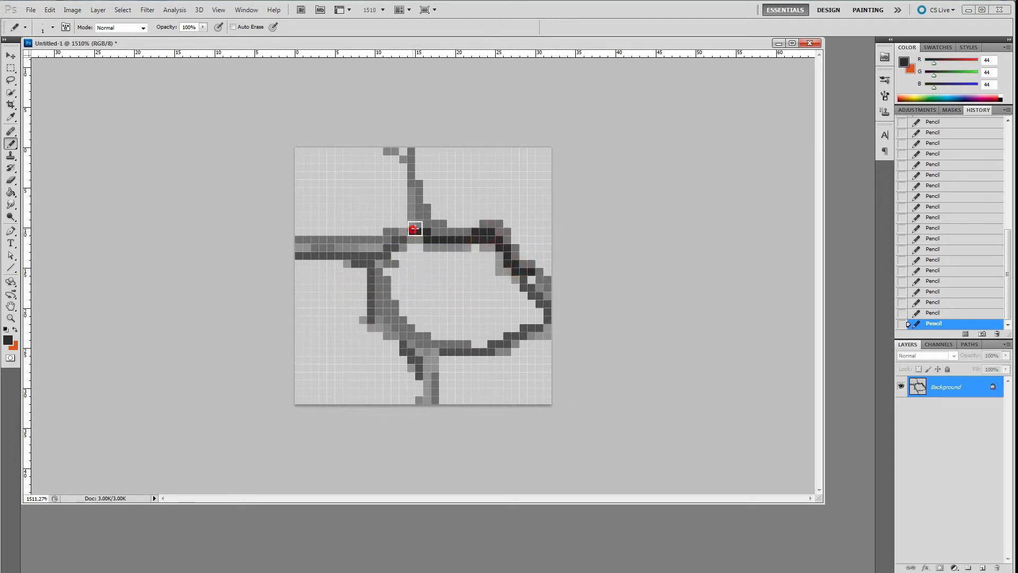
pyautogui.moveTo(415, 231); pyautogui.dragTo(404, 168)
pyautogui.moveTo(404, 235); pyautogui.dragTo(378, 264)
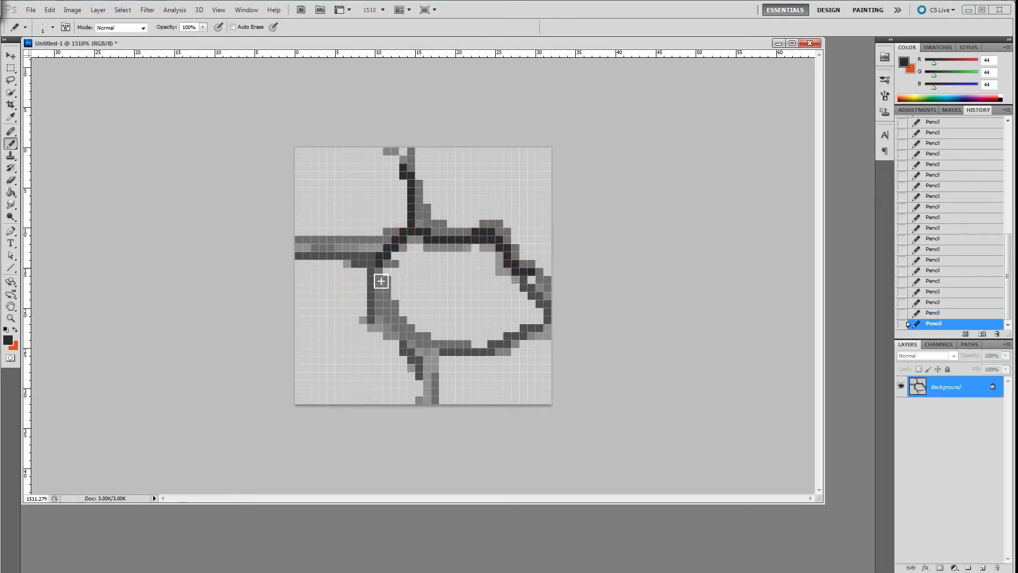
pyautogui.moveTo(372, 301)
pyautogui.mouseDown()
pyautogui.moveTo(391, 330)
pyautogui.moveTo(489, 352)
pyautogui.moveTo(432, 393)
pyautogui.mouseUp()
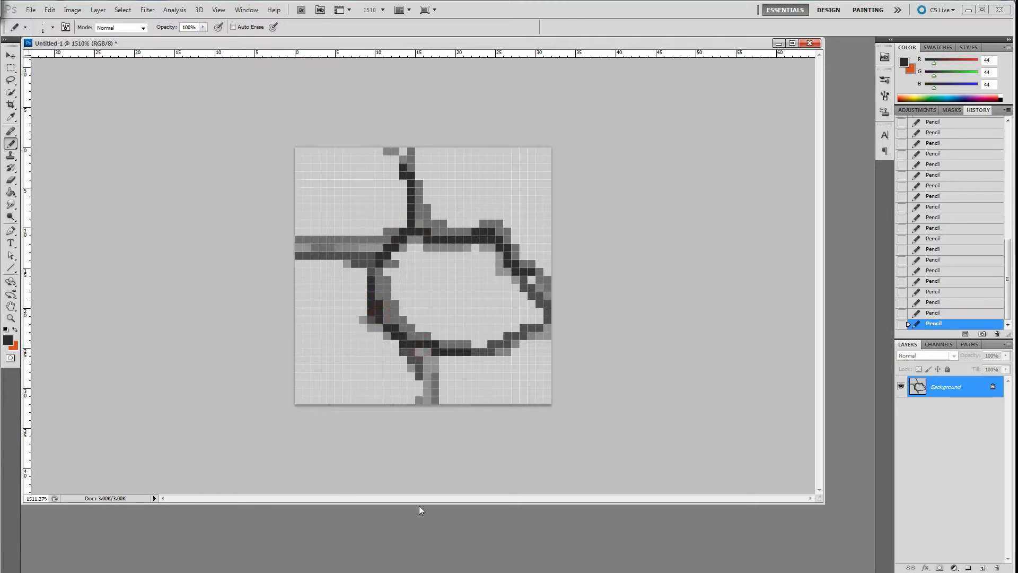
# - Set the foreground colour to light grey #e1e1e1 and paint highlights along the central stone's upper and right inner edges
pyautogui.click(10, 340)
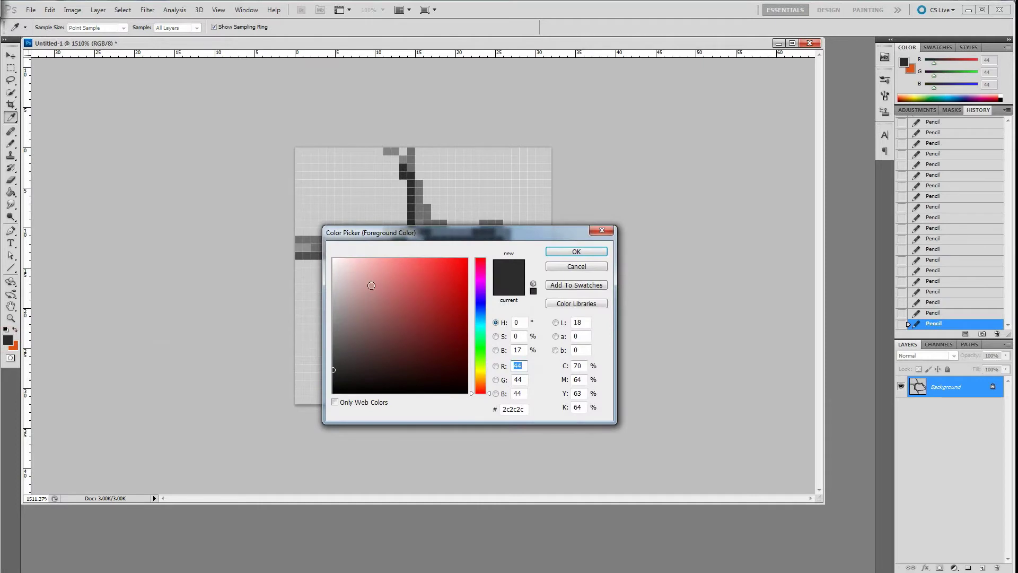
pyautogui.click(334, 287)
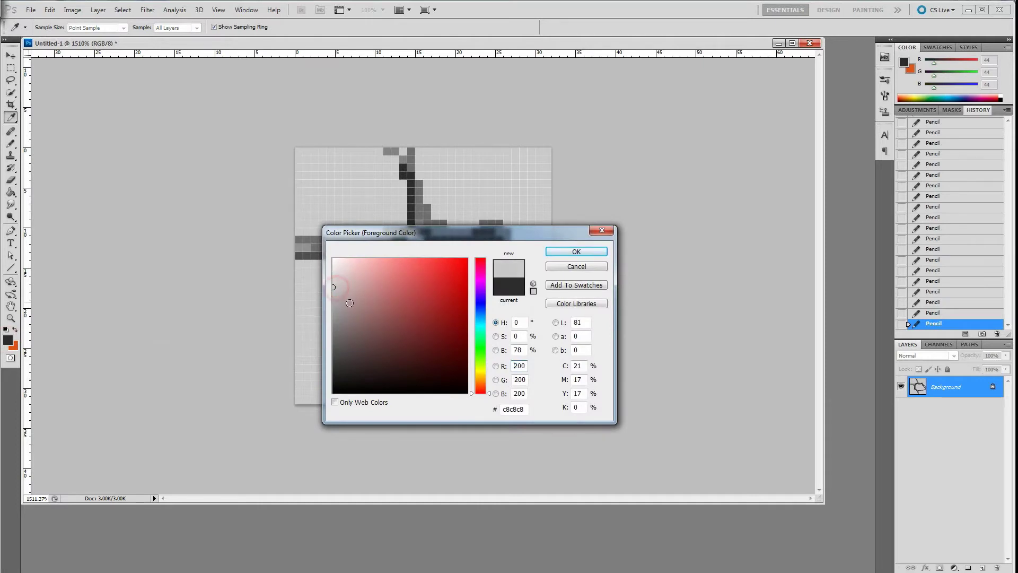
pyautogui.click(334, 275)
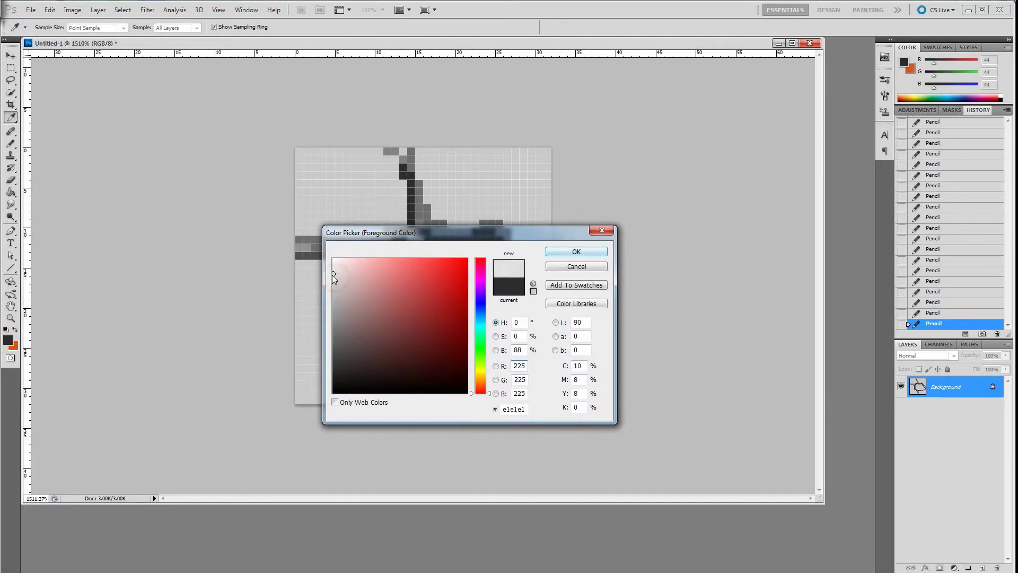
pyautogui.click(560, 252)
pyautogui.click(404, 259)
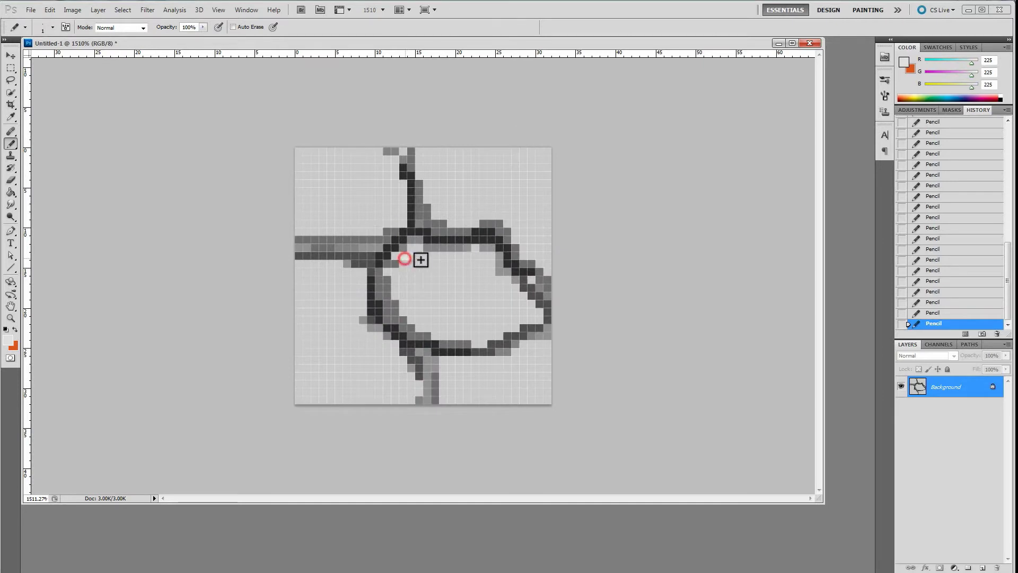
pyautogui.moveTo(421, 259); pyautogui.dragTo(457, 257)
pyautogui.click(414, 248)
pyautogui.moveTo(471, 256); pyautogui.dragTo(516, 291)
pyautogui.moveTo(441, 273)
pyautogui.mouseDown()
pyautogui.moveTo(519, 319)
pyautogui.moveTo(498, 358)
pyautogui.moveTo(521, 302)
pyautogui.mouseUp()
# - Paint light grey highlights on the edges of the lower-right, lower-left and upper-left stones beside the outlines
pyautogui.moveTo(445, 368); pyautogui.dragTo(554, 349)
pyautogui.moveTo(354, 274)
pyautogui.mouseDown()
pyautogui.moveTo(374, 335)
pyautogui.moveTo(413, 386)
pyautogui.mouseUp()
pyautogui.click(328, 265)
pyautogui.moveTo(403, 200)
pyautogui.mouseDown()
pyautogui.moveTo(390, 163)
pyautogui.moveTo(350, 151)
pyautogui.mouseUp()
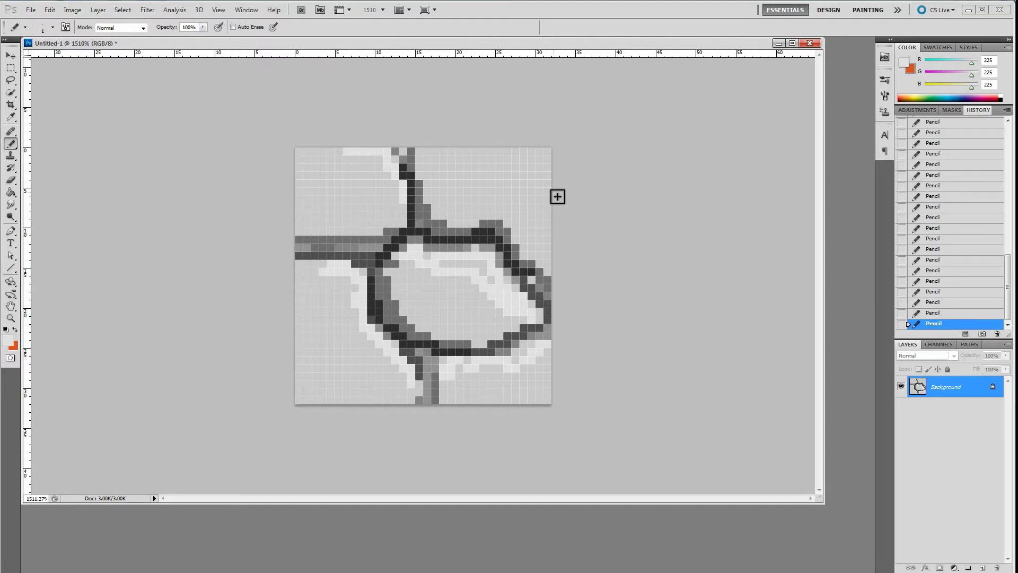
# - Set the foreground colour to dark grey RGB 76 and darken the tile's top-right corner, its adjoining edges and the top of the upper joint
pyautogui.click(8, 340)
pyautogui.moveTo(346, 345)
pyautogui.mouseDown()
pyautogui.moveTo(325, 368)
pyautogui.moveTo(323, 353)
pyautogui.mouseUp()
pyautogui.click(557, 252)
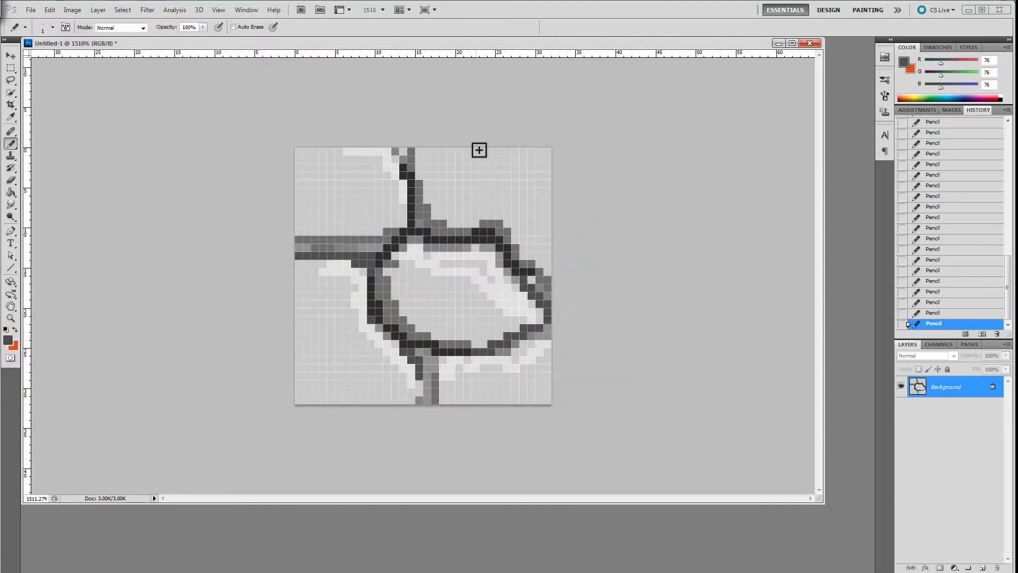
pyautogui.moveTo(416, 167); pyautogui.dragTo(426, 151)
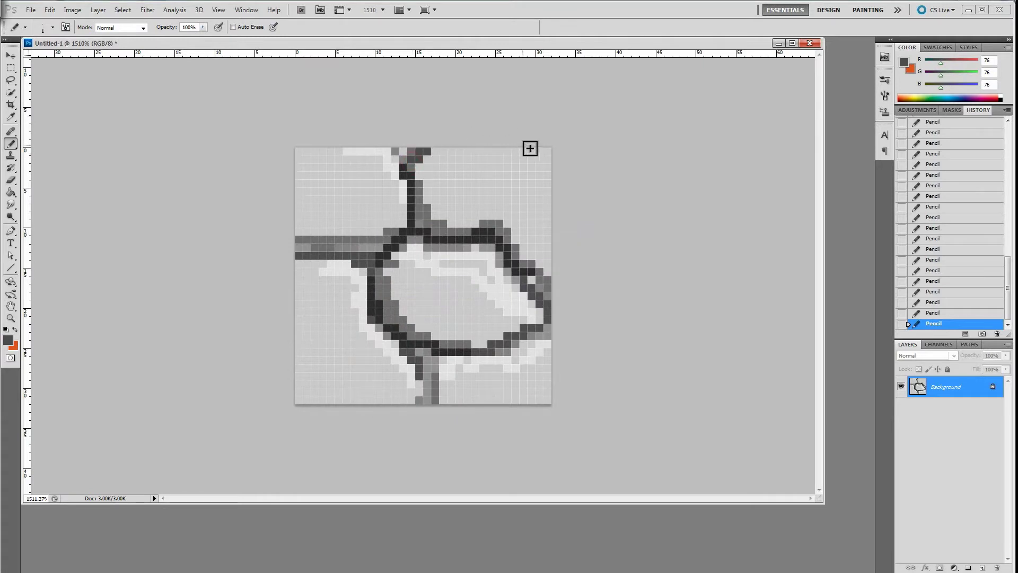
pyautogui.moveTo(547, 153)
pyautogui.mouseDown()
pyautogui.moveTo(558, 197)
pyautogui.moveTo(529, 153)
pyautogui.moveTo(482, 149)
pyautogui.moveTo(550, 174)
pyautogui.moveTo(549, 228)
pyautogui.mouseUp()
pyautogui.moveTo(530, 155); pyautogui.dragTo(541, 164)
pyautogui.moveTo(475, 150); pyautogui.dragTo(490, 151)
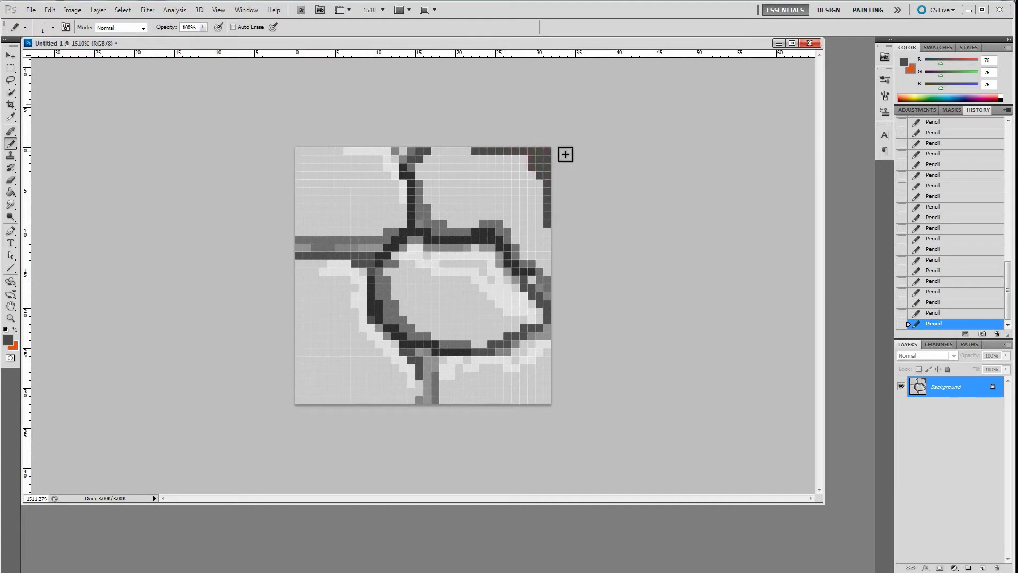
# - Set the foreground colour to #e5e5e5 and highlight the upper-right stone along its upper and right edges
pyautogui.click(8, 340)
pyautogui.click(318, 266)
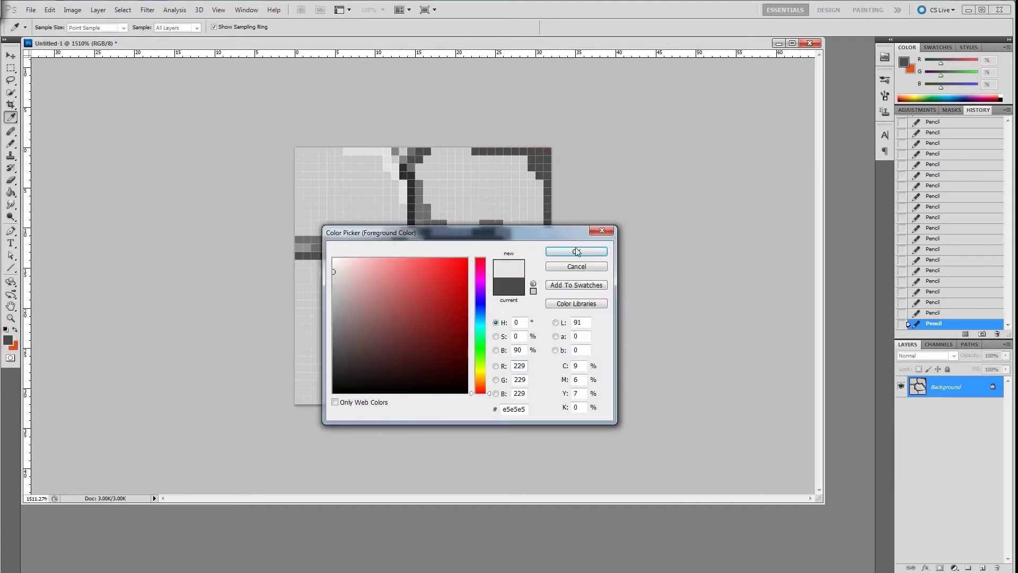
pyautogui.click(577, 251)
pyautogui.moveTo(457, 153)
pyautogui.mouseDown()
pyautogui.moveTo(514, 166)
pyautogui.moveTo(548, 214)
pyautogui.moveTo(547, 252)
pyautogui.moveTo(447, 146)
pyautogui.moveTo(428, 159)
pyautogui.mouseUp()
pyautogui.click(450, 155)
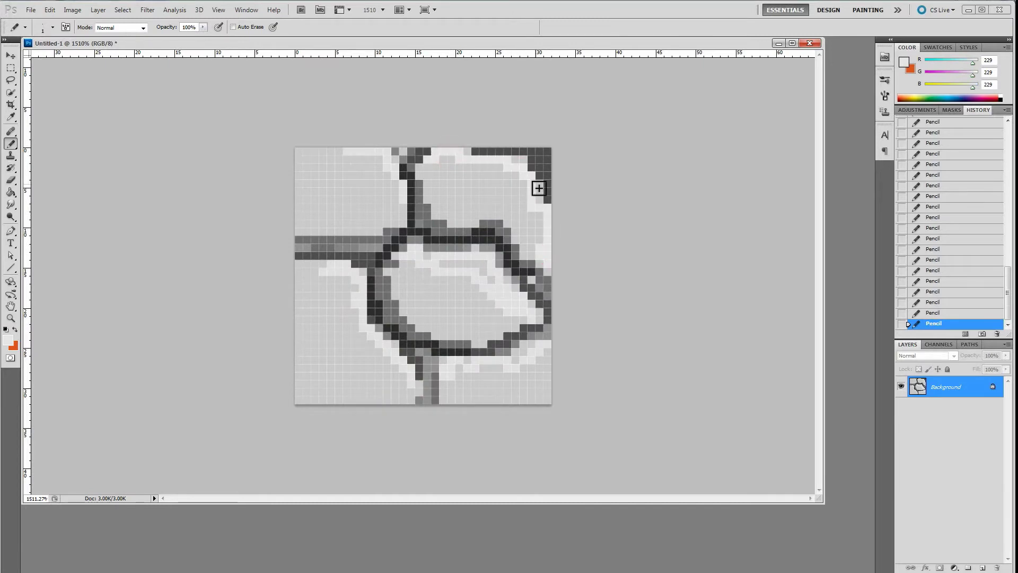
# - Set the foreground colour to grey RGB 150 and draw irregular cracks on the upper-right, upper-left and lower-left stones
pyautogui.click(8, 340)
pyautogui.moveTo(341, 314); pyautogui.dragTo(324, 310)
pyautogui.click(552, 253)
pyautogui.moveTo(450, 182)
pyautogui.mouseDown()
pyautogui.moveTo(470, 204)
pyautogui.moveTo(506, 189)
pyautogui.moveTo(525, 214)
pyautogui.mouseUp()
pyautogui.moveTo(316, 191)
pyautogui.mouseDown()
pyautogui.moveTo(369, 180)
pyautogui.moveTo(354, 242)
pyautogui.moveTo(310, 291)
pyautogui.moveTo(352, 373)
pyautogui.mouseUp()
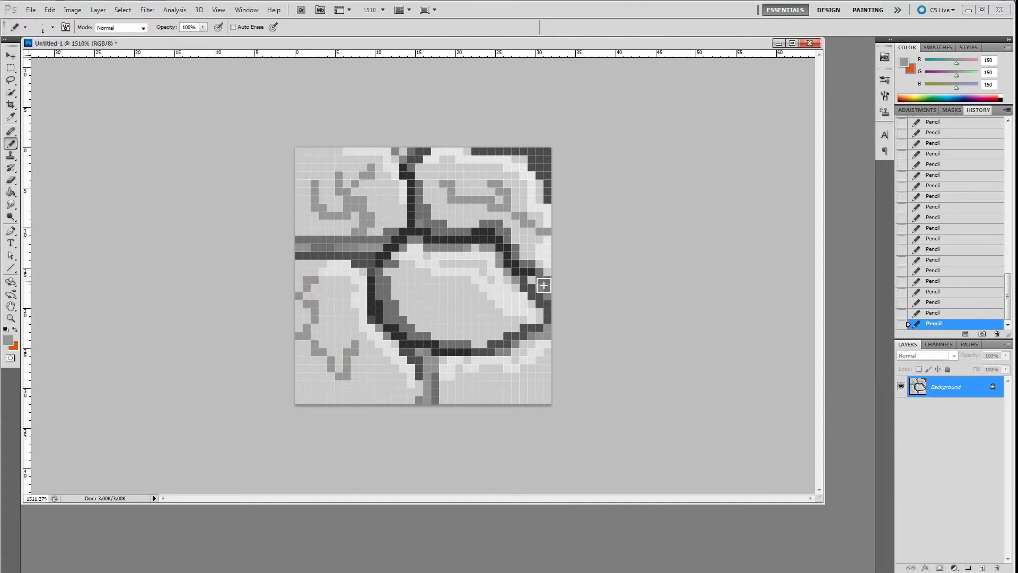
# - Set the foreground colour to lighter grey RGB 180 and soften the cracks on the upper-right and upper-left stones
pyautogui.click(8, 340)
pyautogui.click(334, 298)
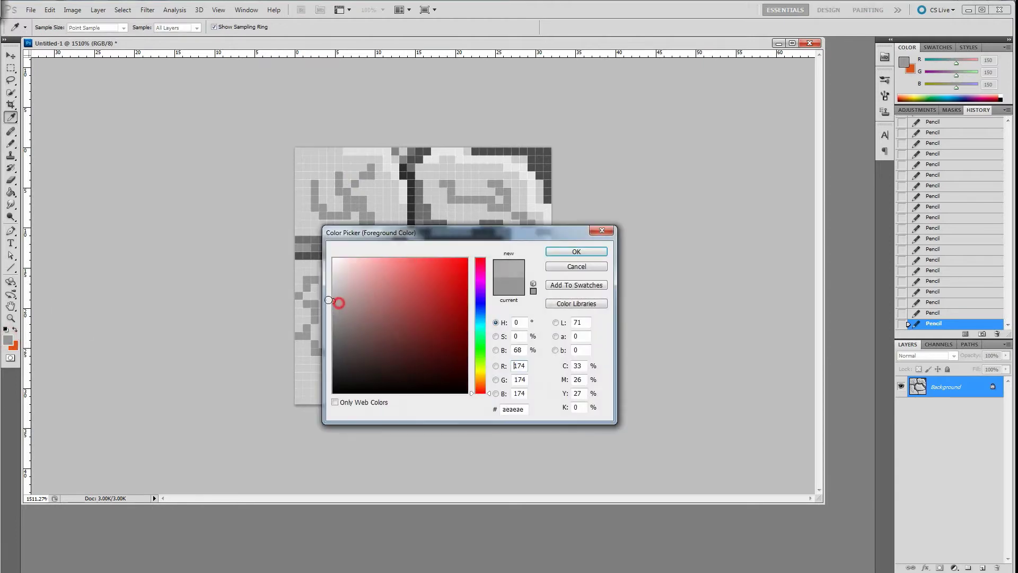
pyautogui.click(566, 252)
pyautogui.click(438, 177)
pyautogui.click(491, 209)
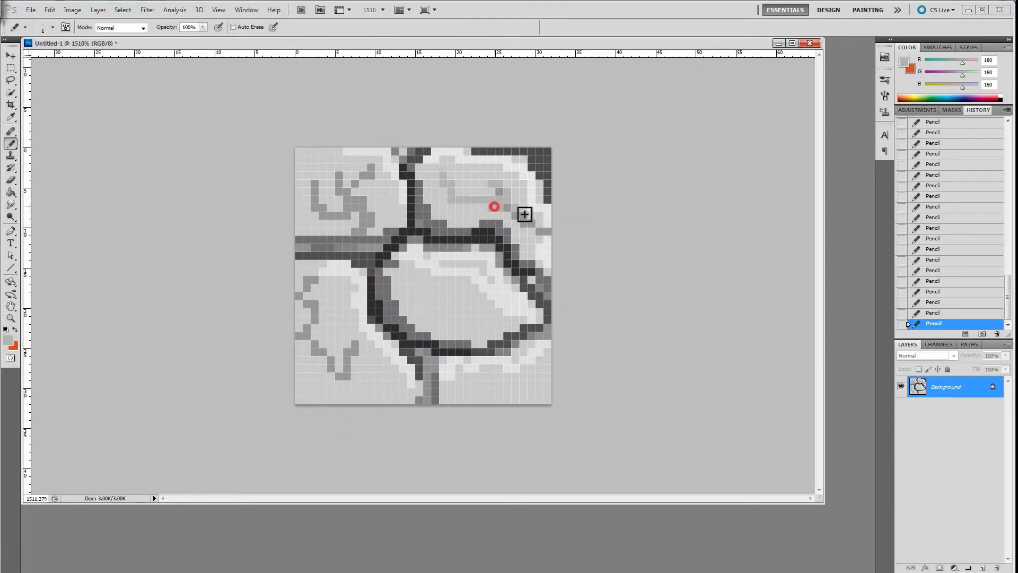
pyautogui.moveTo(307, 182); pyautogui.dragTo(356, 212)
pyautogui.moveTo(336, 175); pyautogui.dragTo(373, 164)
pyautogui.moveTo(368, 211); pyautogui.dragTo(375, 229)
# - Add soft RGB 180 grey texture pixels to the lower-left, central and lower-right stones
pyautogui.click(308, 281)
pyautogui.moveTo(332, 309); pyautogui.dragTo(343, 320)
pyautogui.moveTo(455, 291); pyautogui.dragTo(464, 309)
pyautogui.click(441, 316)
pyautogui.moveTo(473, 391)
pyautogui.mouseDown()
pyautogui.moveTo(524, 390)
pyautogui.moveTo(549, 403)
pyautogui.mouseUp()
pyautogui.moveTo(357, 370)
pyautogui.mouseDown()
pyautogui.moveTo(369, 377)
pyautogui.moveTo(315, 413)
pyautogui.mouseUp()
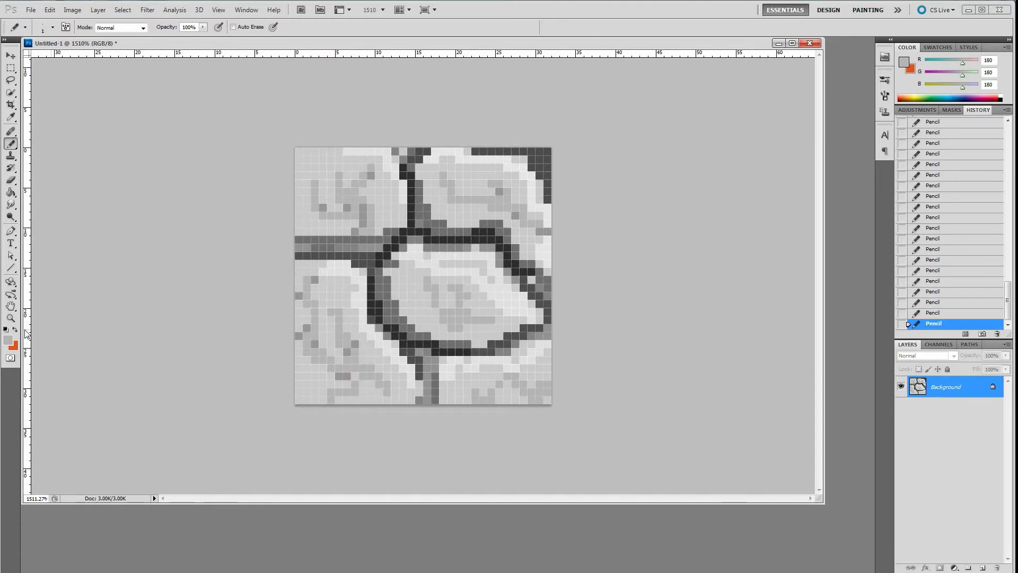
# - Sample the darkest outline grey, RGB 44, and draw it through the middle of the left and lower joints
pyautogui.click(9, 340)
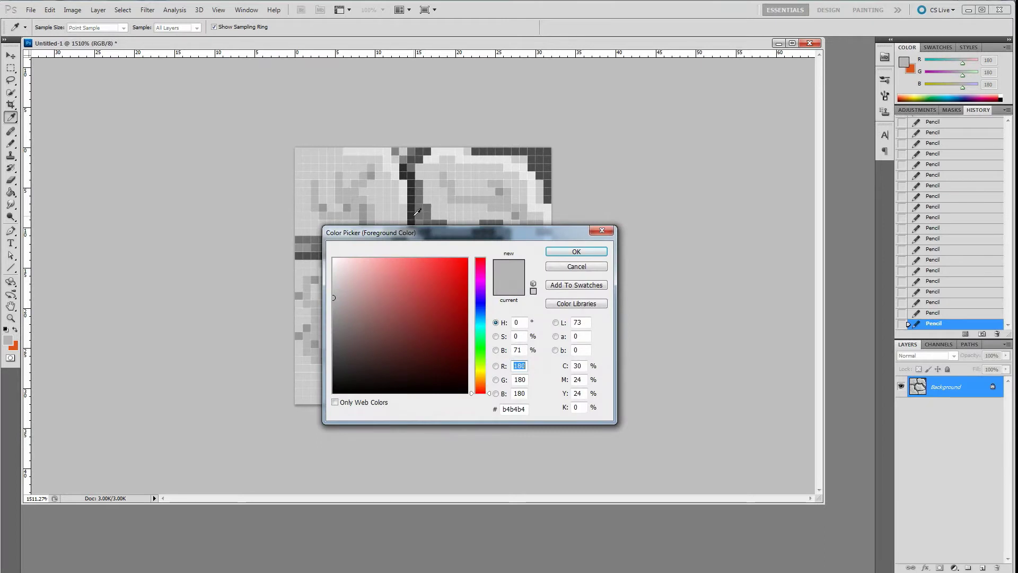
pyautogui.click(415, 214)
pyautogui.click(592, 252)
pyautogui.click(366, 260)
pyautogui.moveTo(303, 255); pyautogui.dragTo(296, 251)
pyautogui.moveTo(423, 353); pyautogui.dragTo(431, 408)
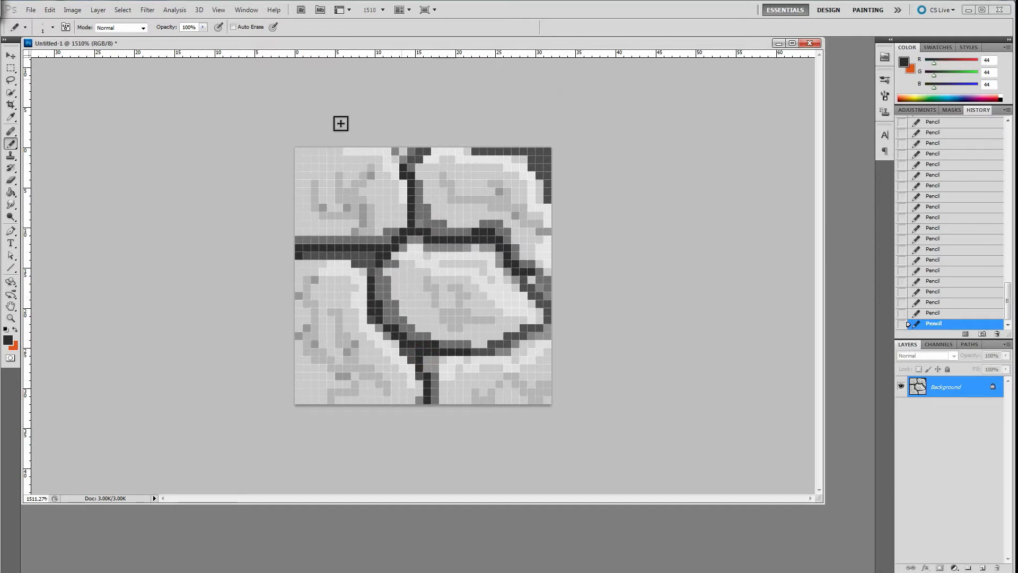
# - Create a new document 512 pixels wide and 512 pixels high
pyautogui.scroll(-16, 338, 136)
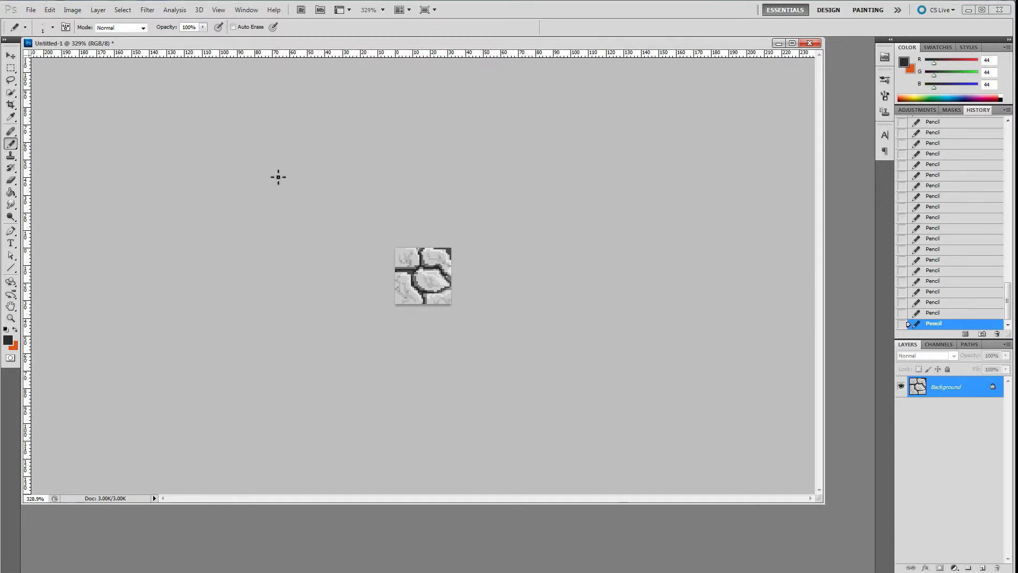
pyautogui.scroll(-1, 201, 184)
pyautogui.click(30, 10)
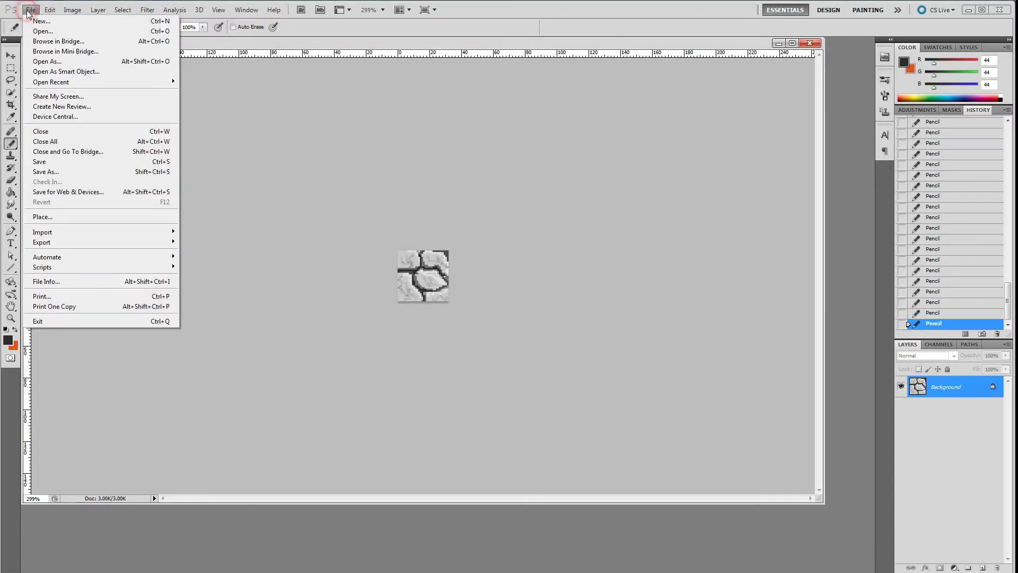
pyautogui.click(38, 21)
pyautogui.doubleClick(480, 163)
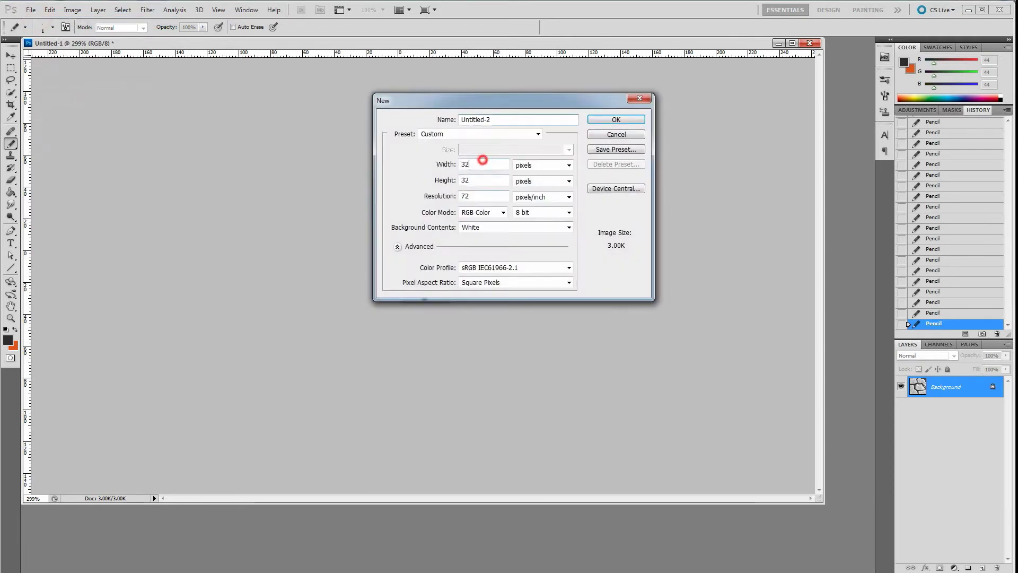
pyautogui.write('512')
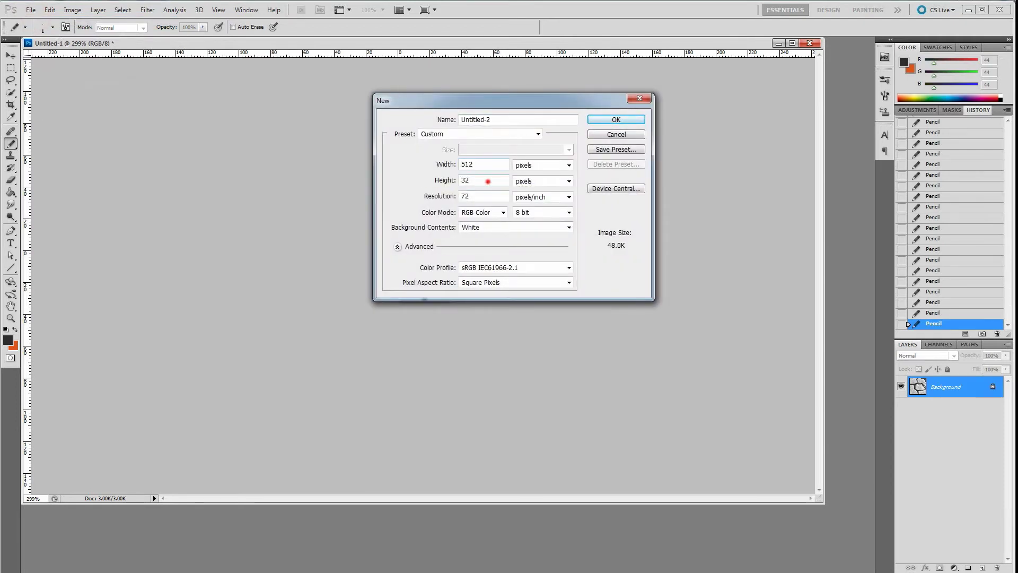
pyautogui.doubleClick(488, 182)
pyautogui.write('512')
pyautogui.click(607, 120)
# - Place the new document's window beside the tile and copy the stone tile into it as a layer with the Move tool
pyautogui.moveTo(180, 55); pyautogui.dragTo(650, 141)
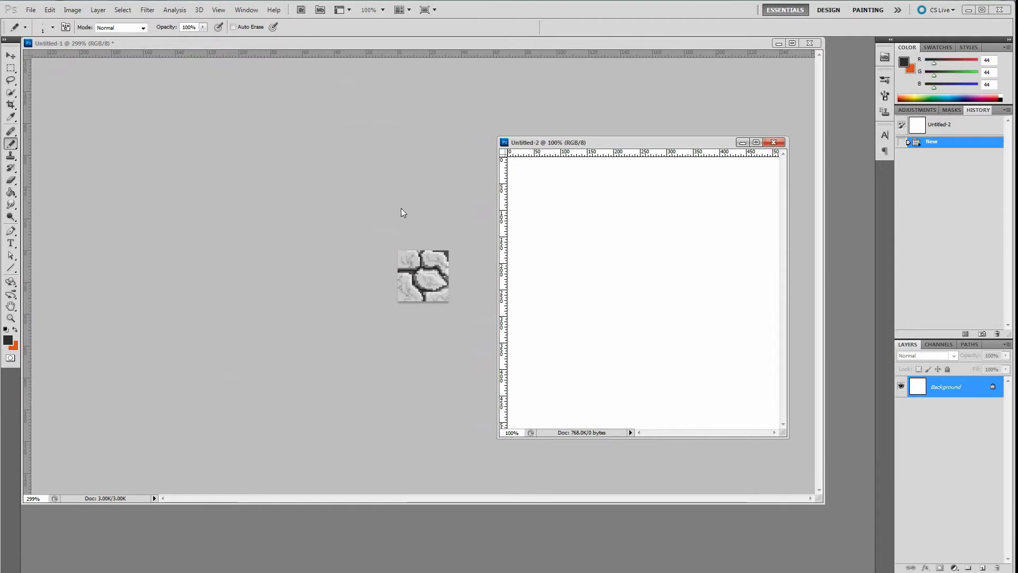
pyautogui.click(10, 56)
pyautogui.moveTo(598, 144); pyautogui.dragTo(679, 266)
pyautogui.moveTo(429, 277); pyautogui.dragTo(748, 366)
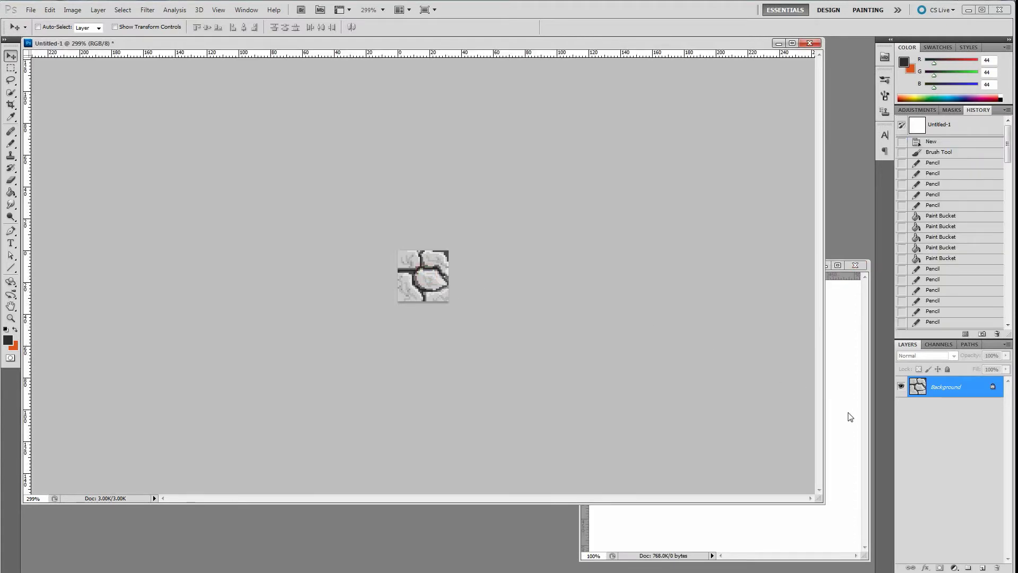
pyautogui.moveTo(380, 247); pyautogui.dragTo(655, 360)
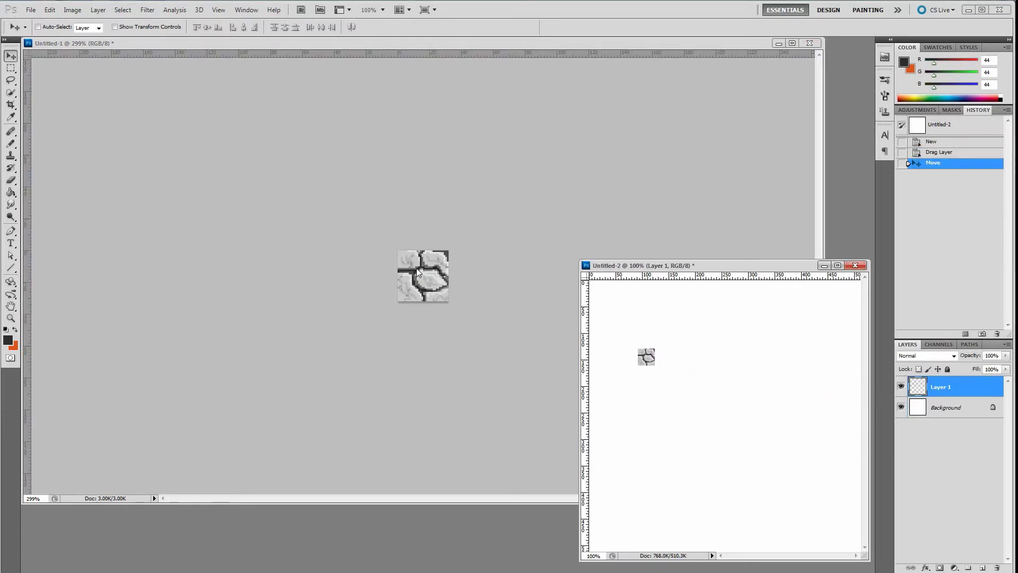
# - Copy the stone tile again into the 512 × 512 document and align it flush against the first copy's right edge
pyautogui.click(435, 278)
pyautogui.moveTo(754, 399); pyautogui.dragTo(663, 361)
pyautogui.scroll(5, 649, 358)
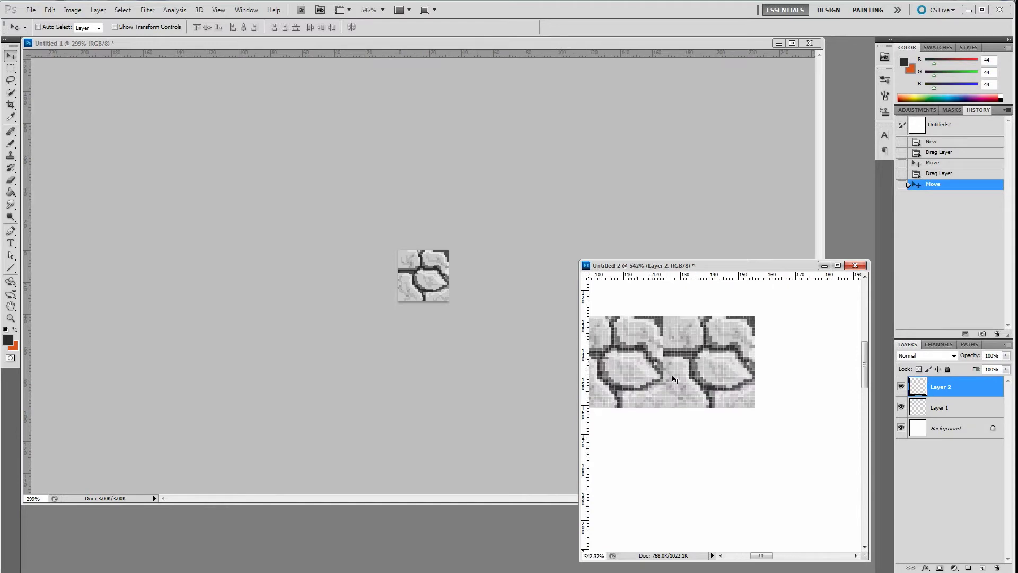
pyautogui.scroll(-2, 675, 366)
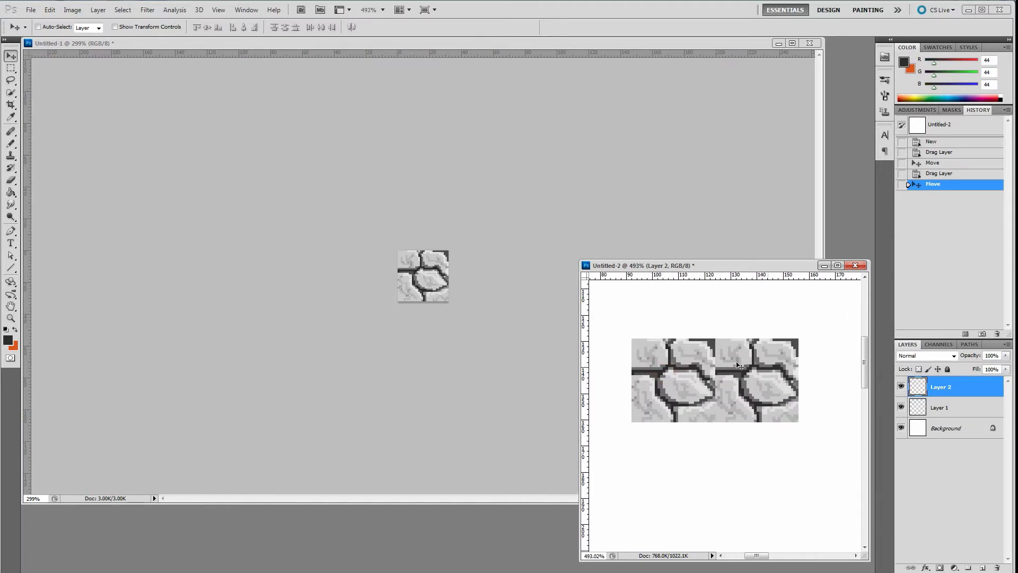
# - Copy a third stone tile into the 512 × 512 document, aligned directly above the first copy
pyautogui.click(399, 273)
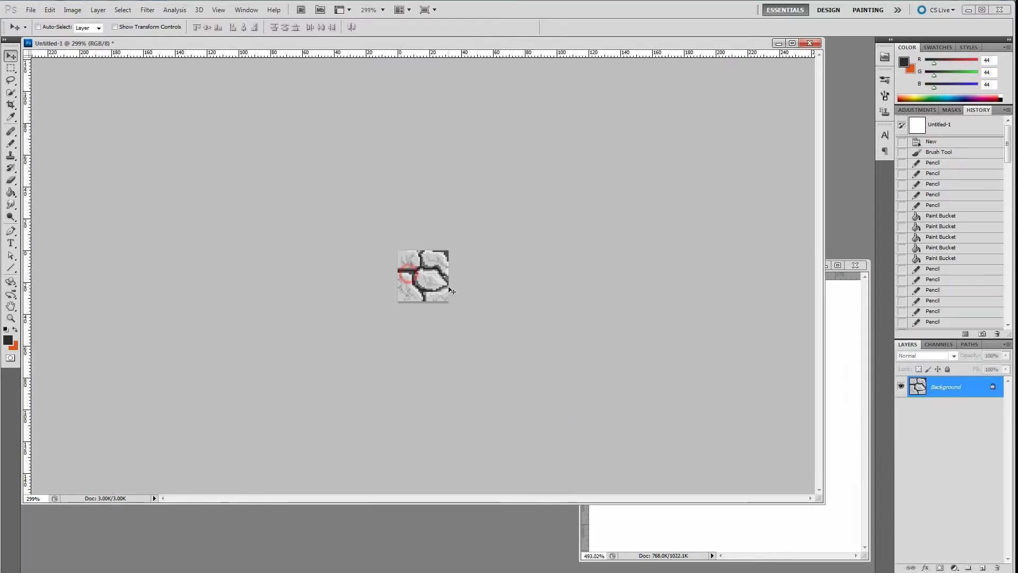
pyautogui.moveTo(833, 426); pyautogui.dragTo(664, 292)
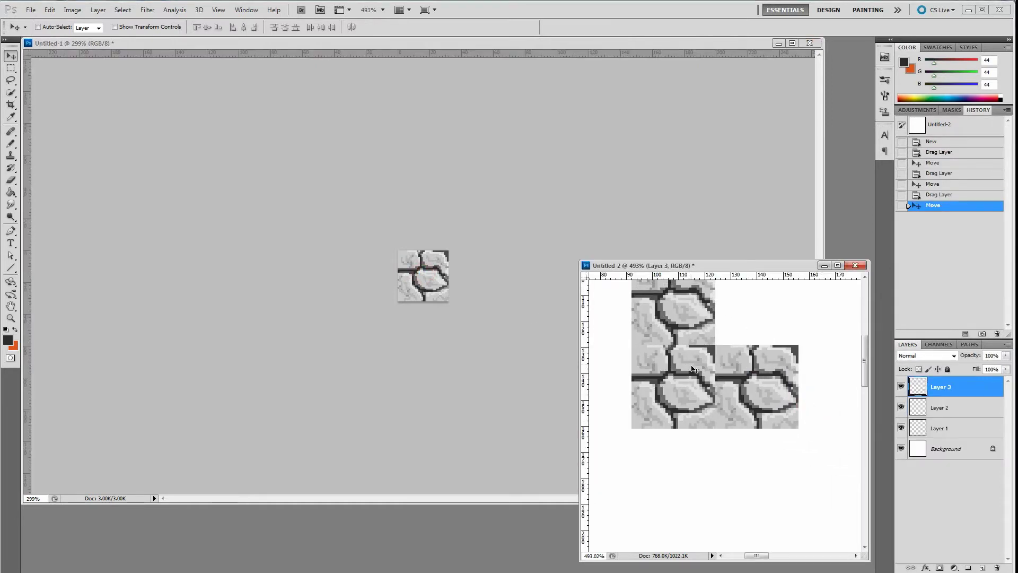
pyautogui.scroll(3, 680, 356)
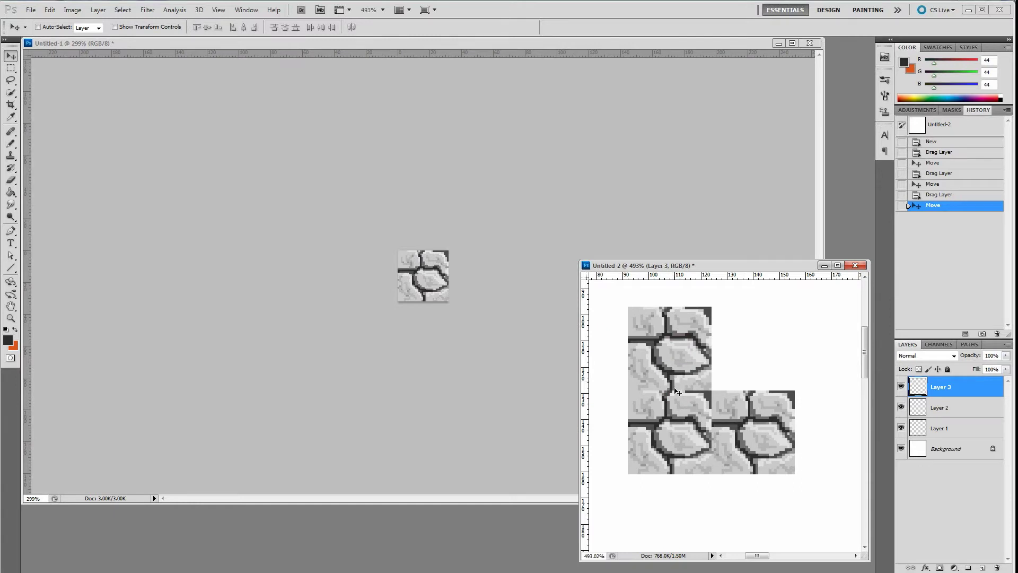
# - Copy a fourth stone tile into the upper-right gap and nudge it flush to complete a 2 × 2 block
pyautogui.click(430, 273)
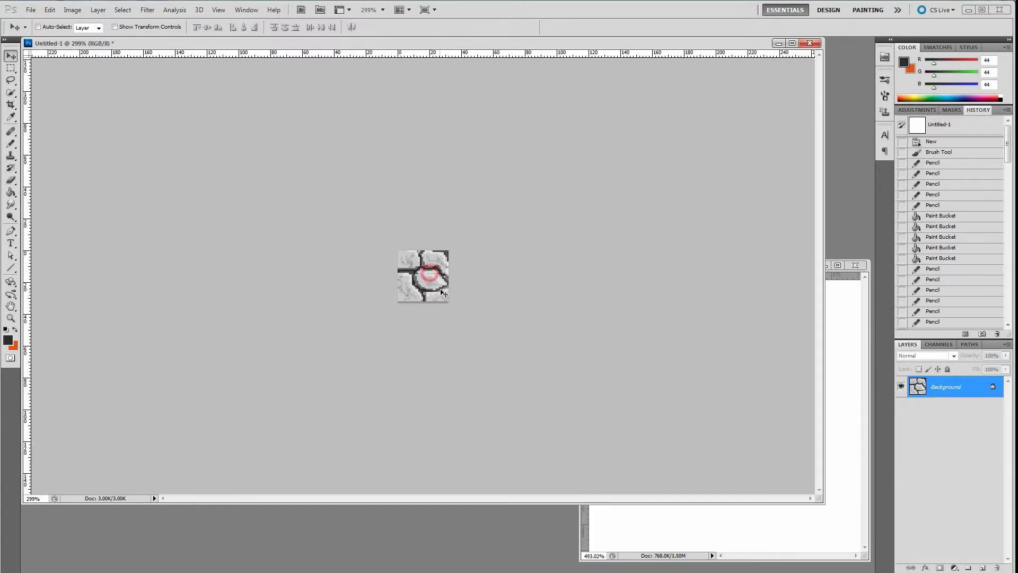
pyautogui.moveTo(430, 278); pyautogui.dragTo(702, 340)
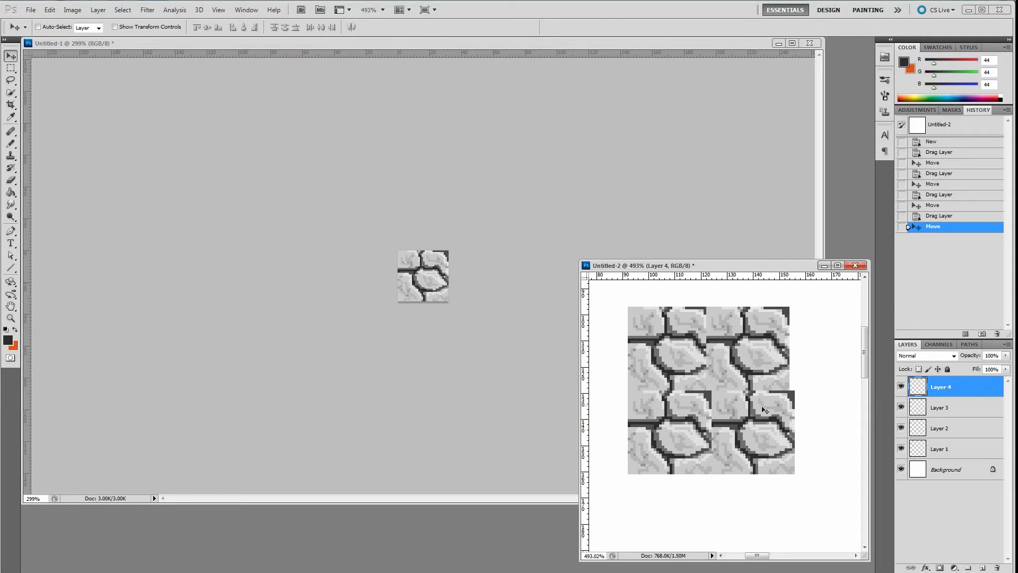
pyautogui.moveTo(749, 364); pyautogui.dragTo(754, 364)
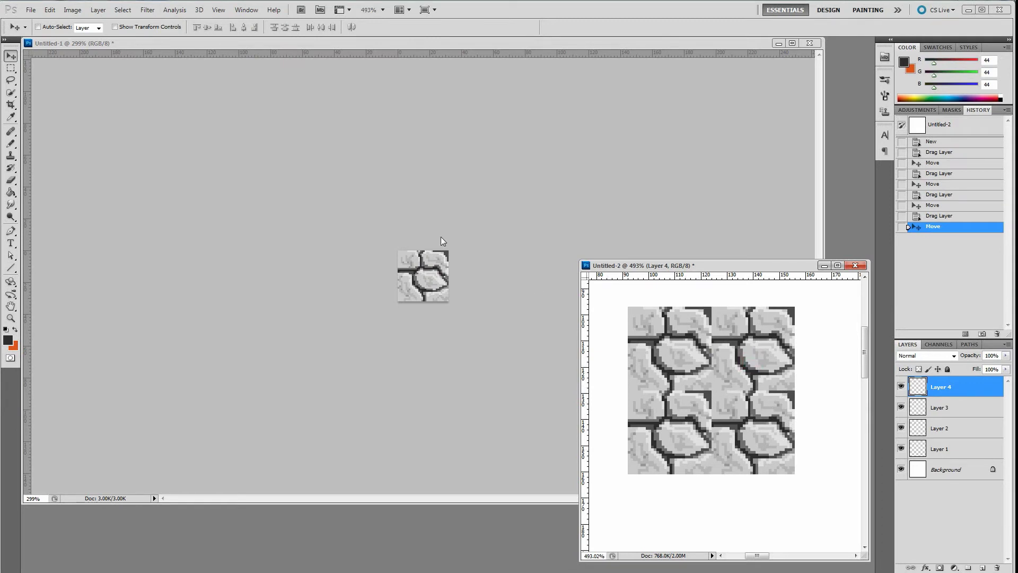
# - Apply the Offset filter to the original tile with 16 pixels right, 16 pixels down and Wrap Around
pyautogui.click(430, 180)
pyautogui.scroll(5, 387, 227)
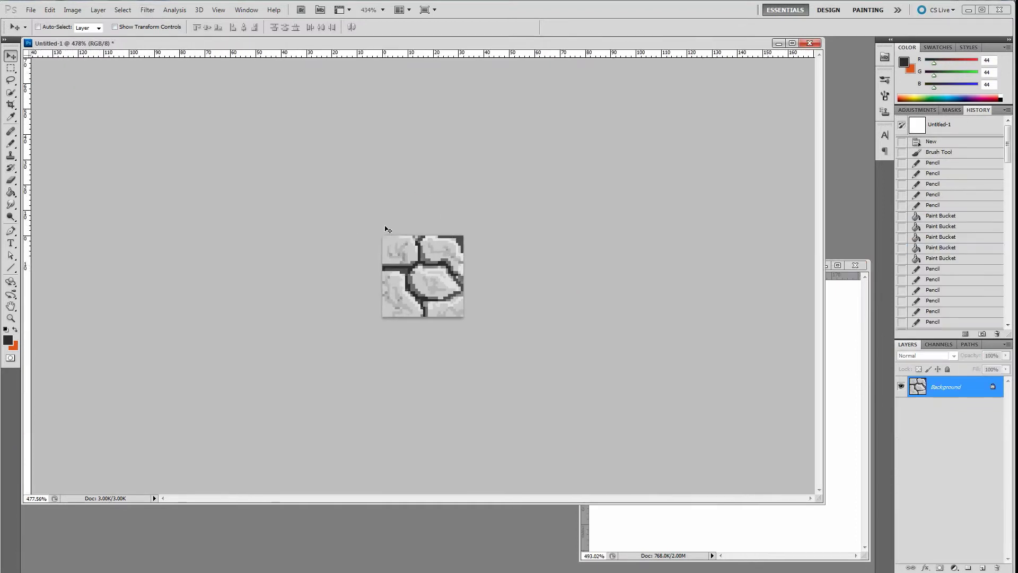
pyautogui.click(148, 11)
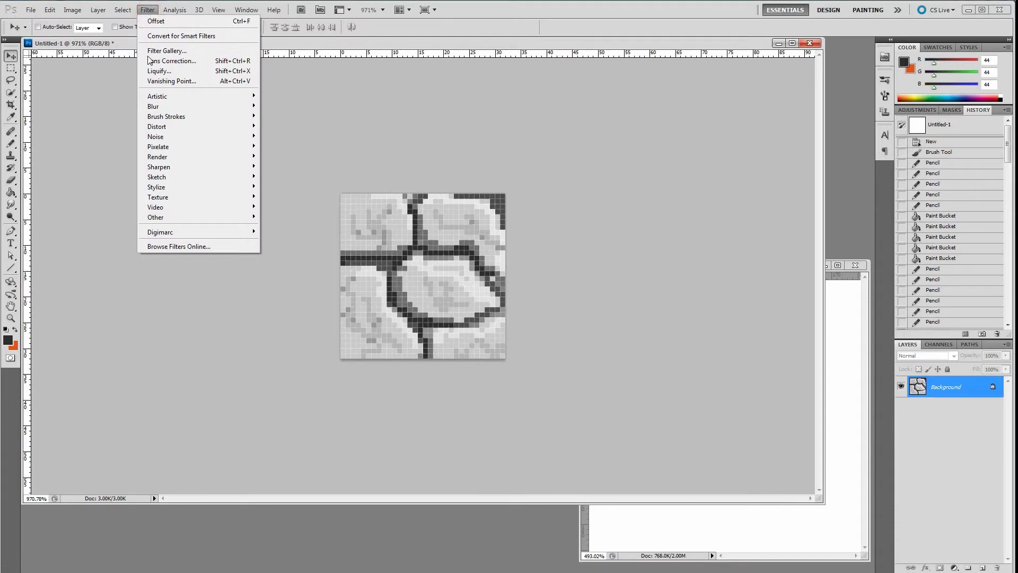
pyautogui.moveTo(155, 218)
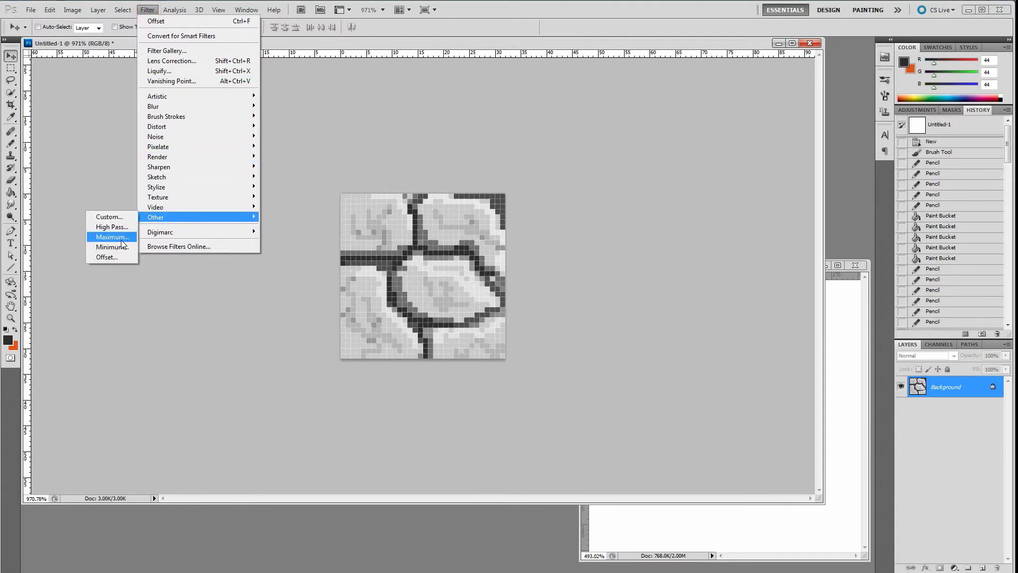
pyautogui.click(115, 258)
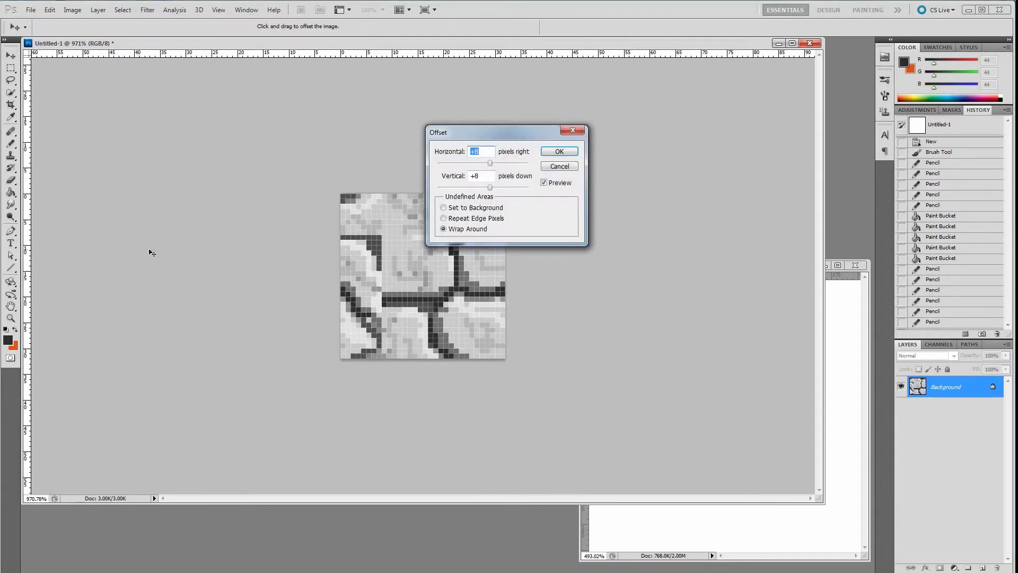
pyautogui.moveTo(486, 135); pyautogui.dragTo(593, 139)
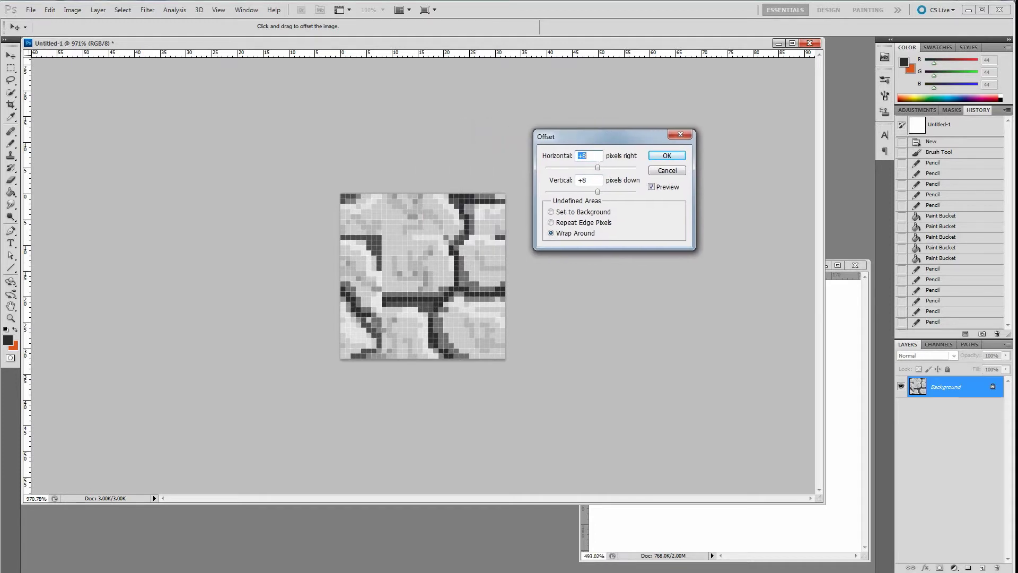
pyautogui.write('16')
pyautogui.press('Tab')
pyautogui.write('16')
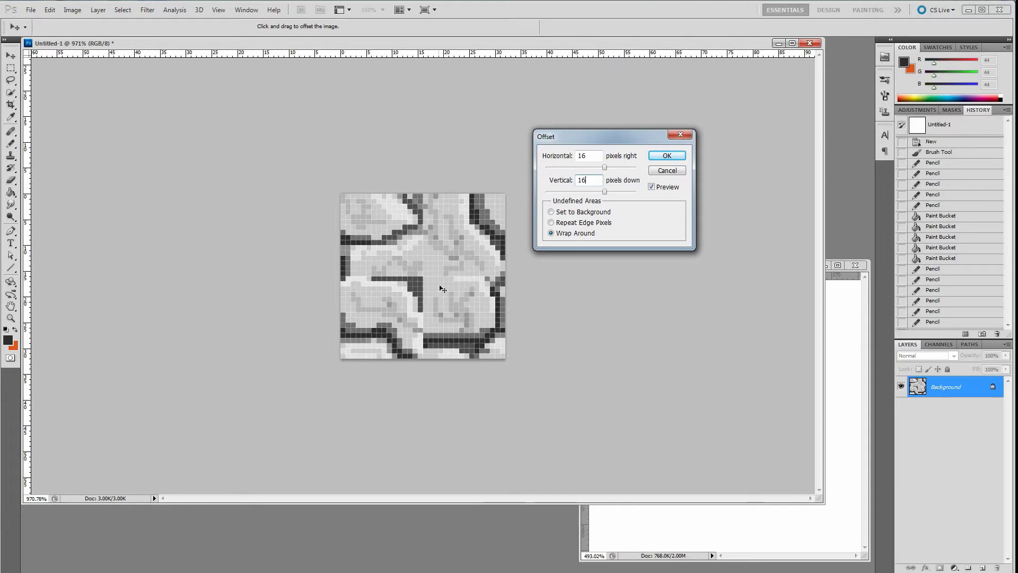
pyautogui.click(670, 156)
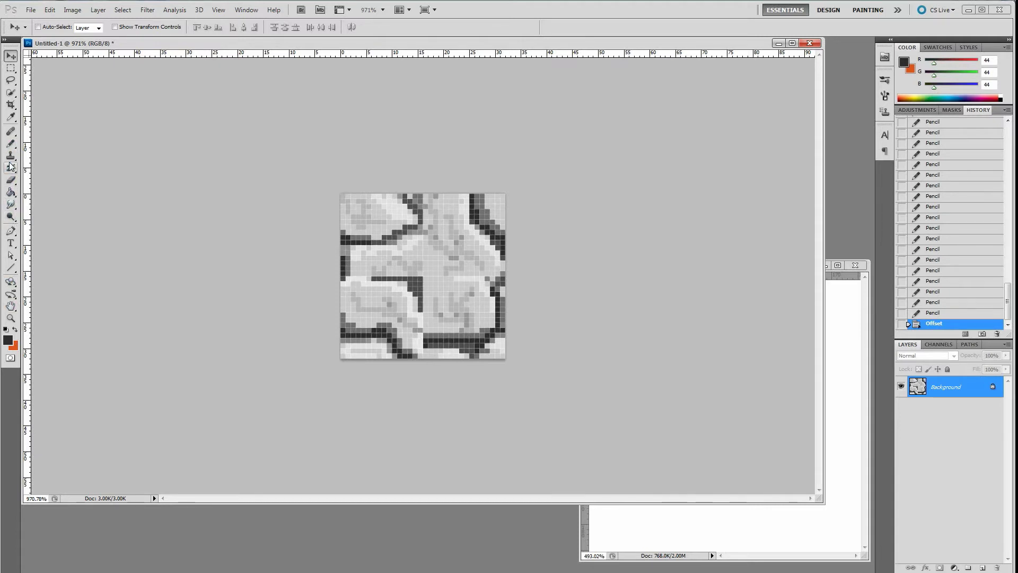
# - With the Pencil in RGB 44 grey, draw new stone outlines across the tile's centre and around the lower-right stone
pyautogui.press('b')
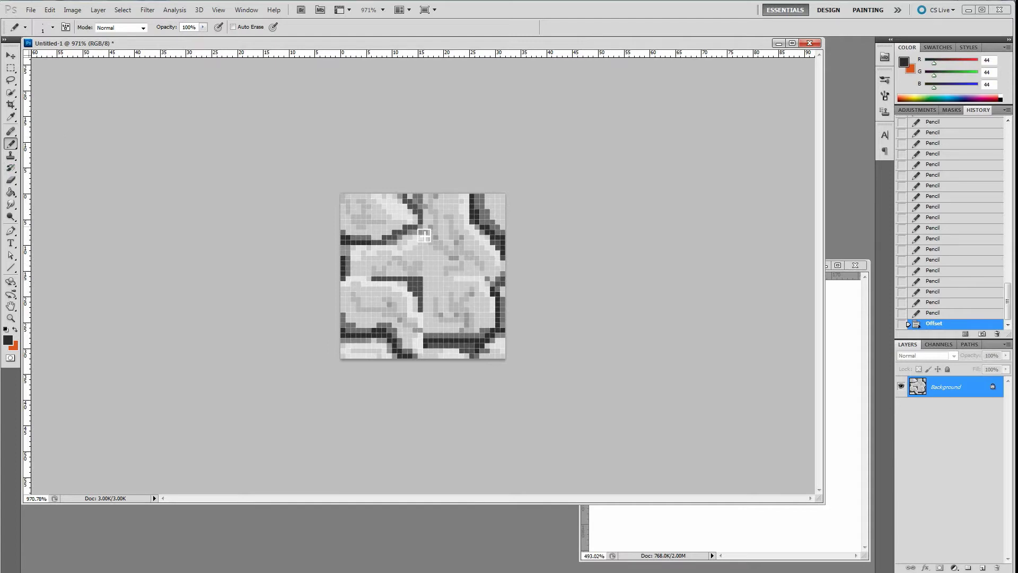
pyautogui.moveTo(421, 219)
pyautogui.mouseDown()
pyautogui.moveTo(444, 258)
pyautogui.moveTo(499, 277)
pyautogui.mouseUp()
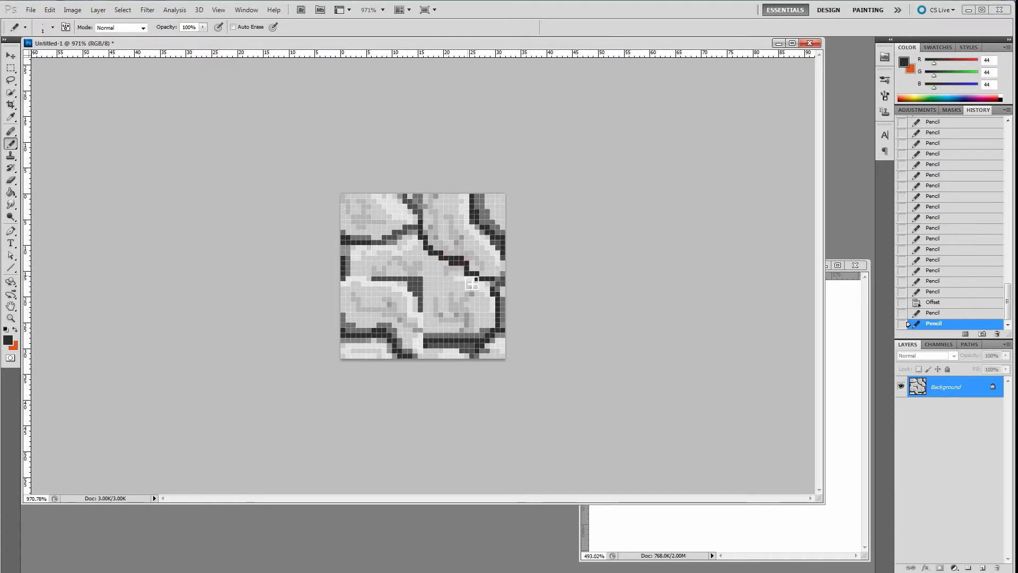
pyautogui.moveTo(470, 277)
pyautogui.mouseDown()
pyautogui.moveTo(434, 302)
pyautogui.moveTo(424, 332)
pyautogui.mouseUp()
pyautogui.moveTo(444, 261); pyautogui.dragTo(445, 280)
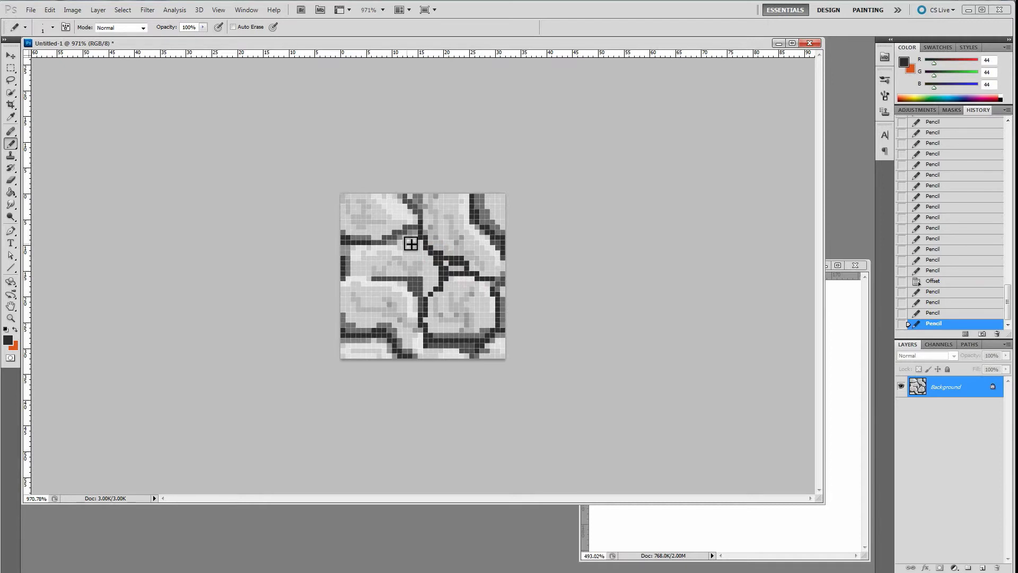
# - Outline a centre-left stone in RGB 44 grey and link its edge and the lower joint to the neighbouring outlines
pyautogui.moveTo(364, 245)
pyautogui.mouseDown()
pyautogui.moveTo(366, 274)
pyautogui.moveTo(380, 311)
pyautogui.moveTo(421, 309)
pyautogui.mouseUp()
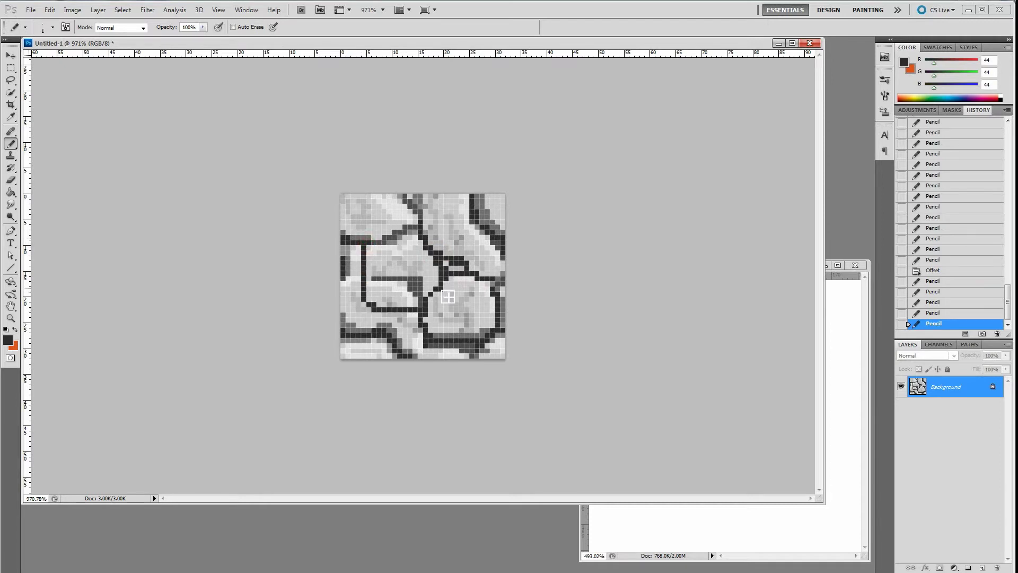
pyautogui.moveTo(352, 285)
pyautogui.mouseDown()
pyautogui.moveTo(362, 244)
pyautogui.moveTo(363, 286)
pyautogui.mouseUp()
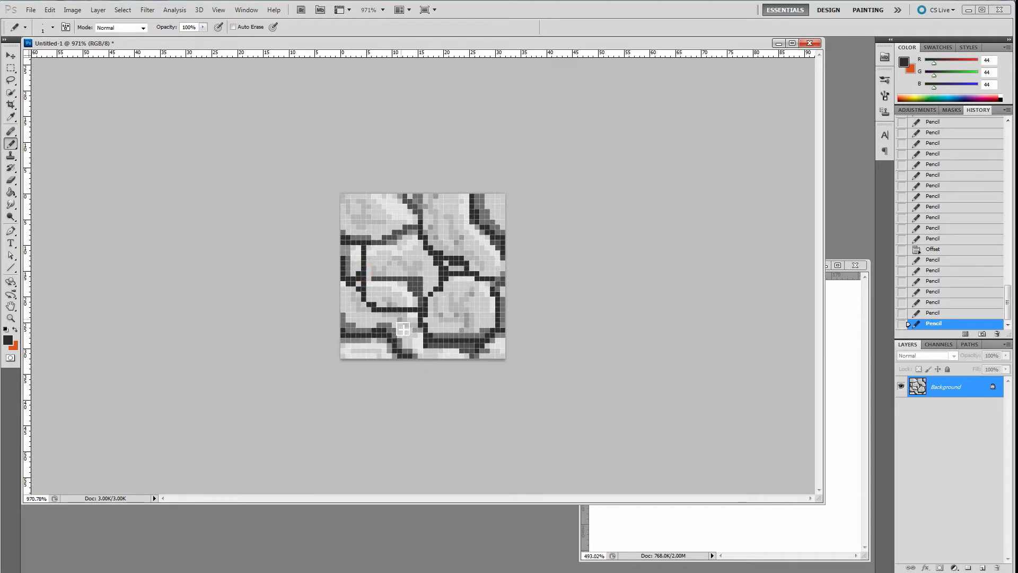
pyautogui.moveTo(395, 334)
pyautogui.mouseDown()
pyautogui.moveTo(425, 320)
pyautogui.moveTo(407, 317)
pyautogui.moveTo(394, 367)
pyautogui.moveTo(424, 316)
pyautogui.mouseUp()
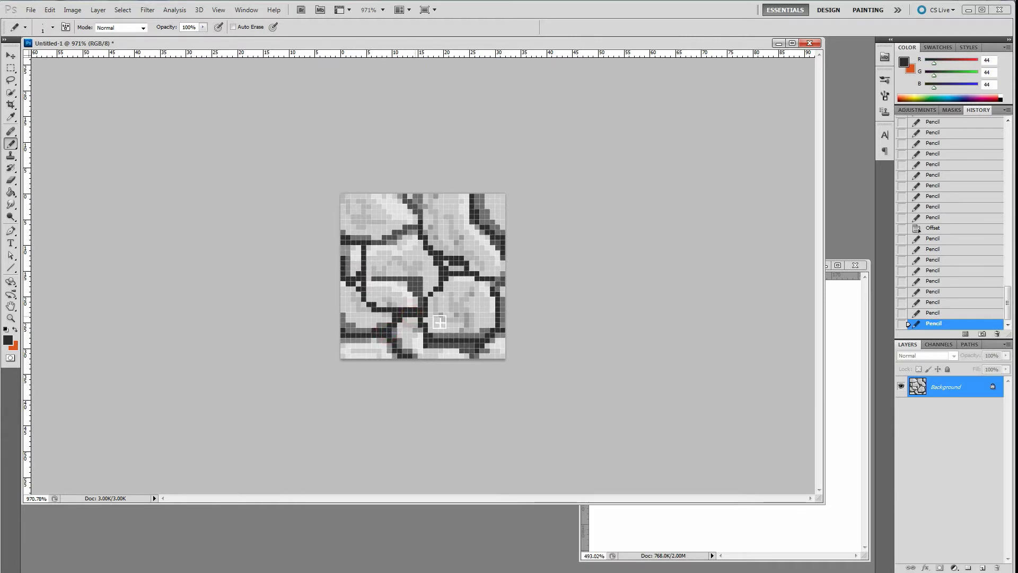
# - Sample the light stone grey, RGB 201, and paint over leftover outline pixels in the centre-left, far-left and lower-right stones
pyautogui.click(8, 339)
pyautogui.moveTo(673, 200); pyautogui.dragTo(675, 200)
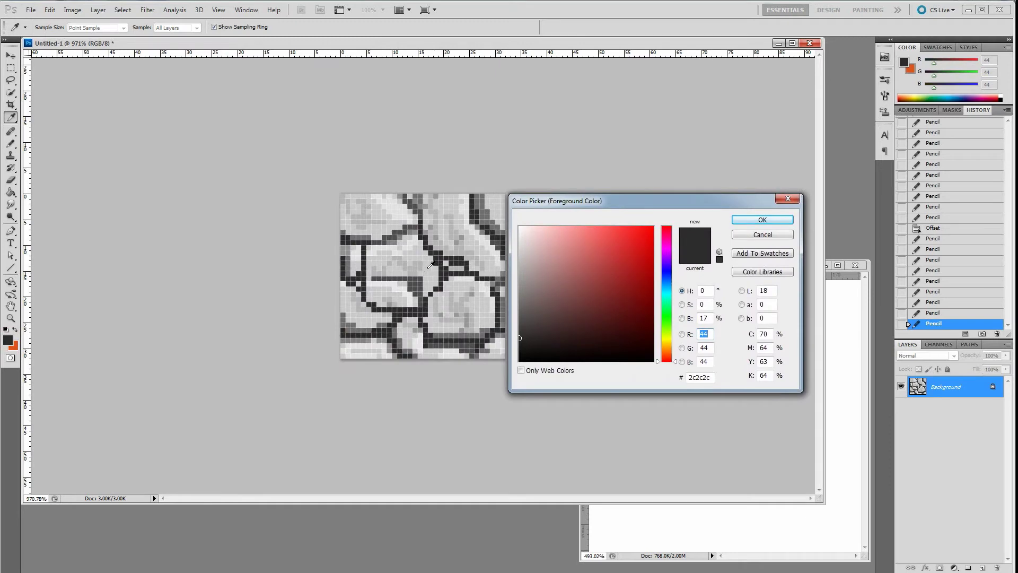
pyautogui.moveTo(436, 269); pyautogui.dragTo(419, 282)
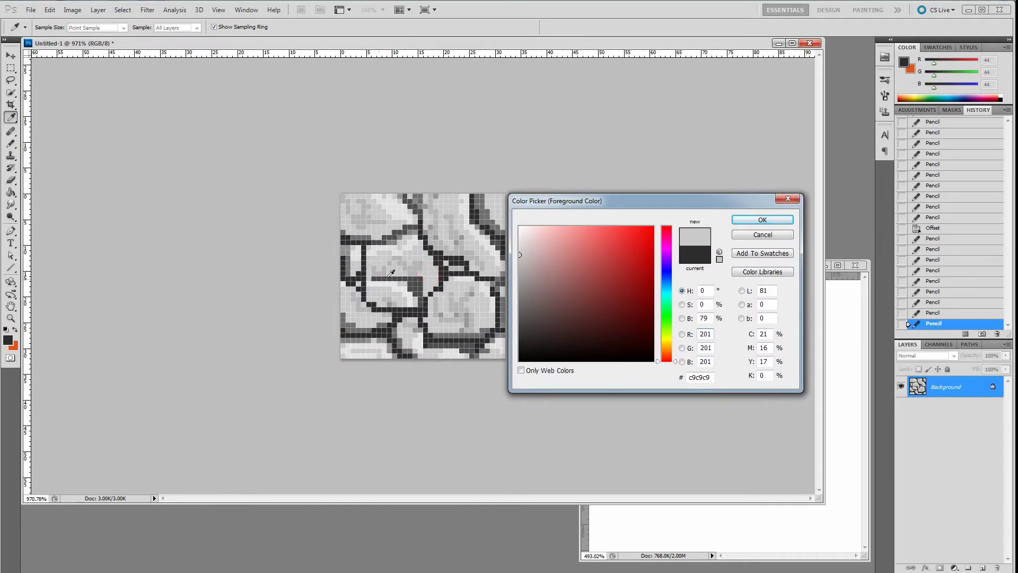
pyautogui.click(748, 224)
pyautogui.press('b')
pyautogui.moveTo(375, 272); pyautogui.dragTo(427, 292)
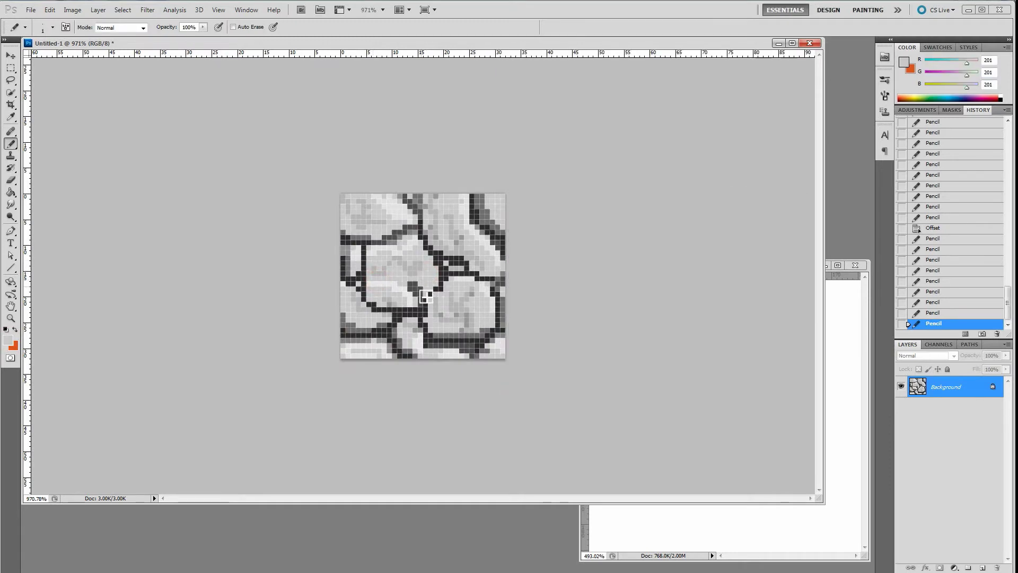
pyautogui.click(418, 298)
pyautogui.moveTo(353, 262)
pyautogui.mouseDown()
pyautogui.moveTo(348, 254)
pyautogui.moveTo(355, 277)
pyautogui.mouseUp()
pyautogui.click(456, 276)
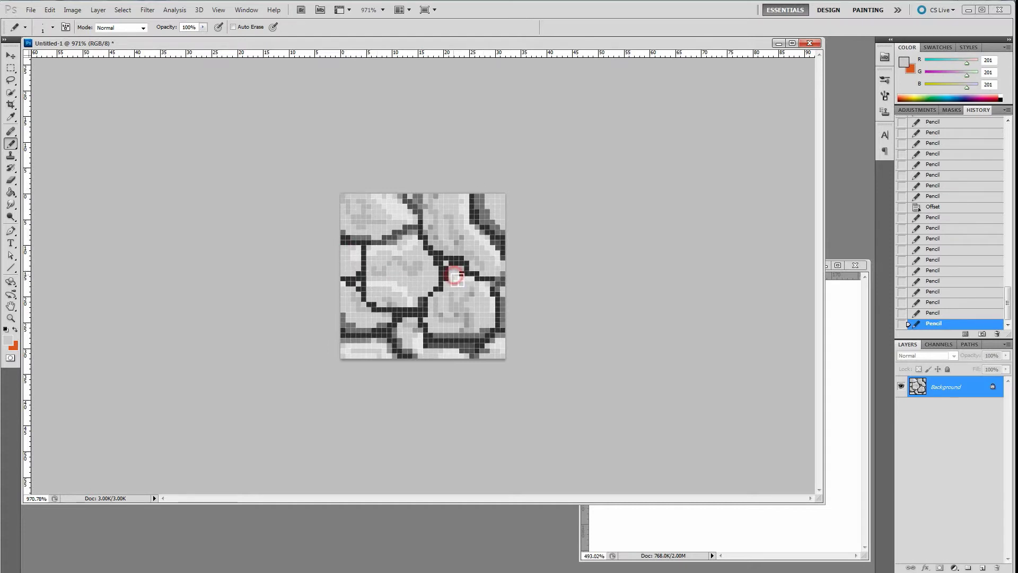
pyautogui.moveTo(463, 285)
pyautogui.mouseDown()
pyautogui.moveTo(470, 276)
pyautogui.moveTo(449, 269)
pyautogui.moveTo(457, 275)
pyautogui.mouseUp()
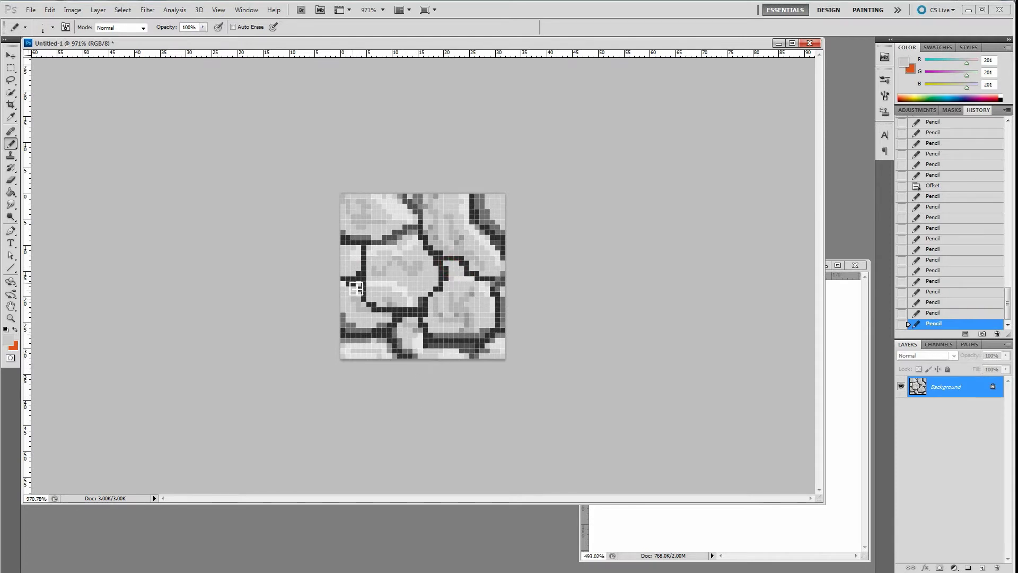
# - Resample the dark outline grey, RGB 44, and thicken the joint corners at the left edge and right of centre
pyautogui.click(8, 339)
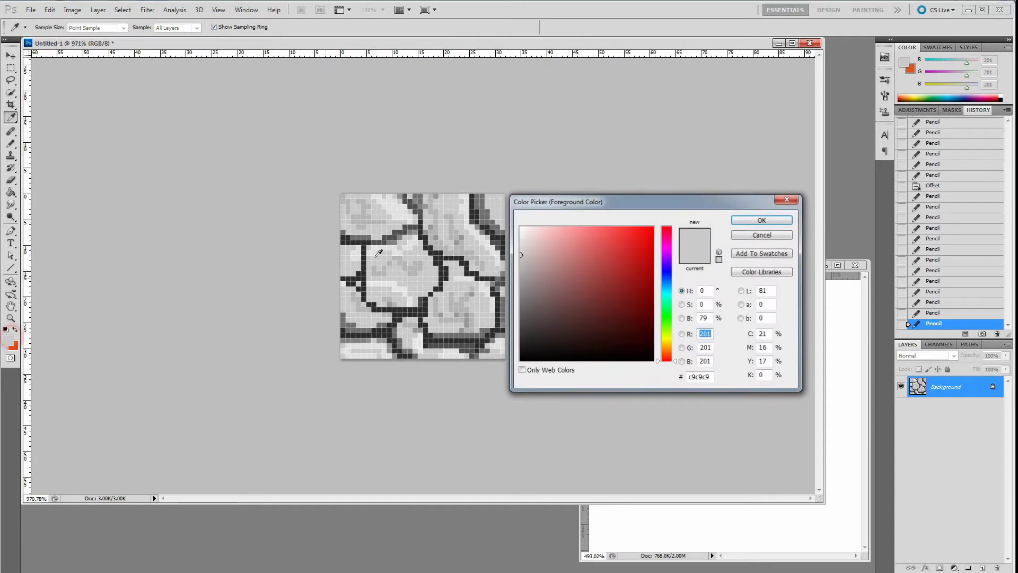
pyautogui.click(363, 263)
pyautogui.click(762, 220)
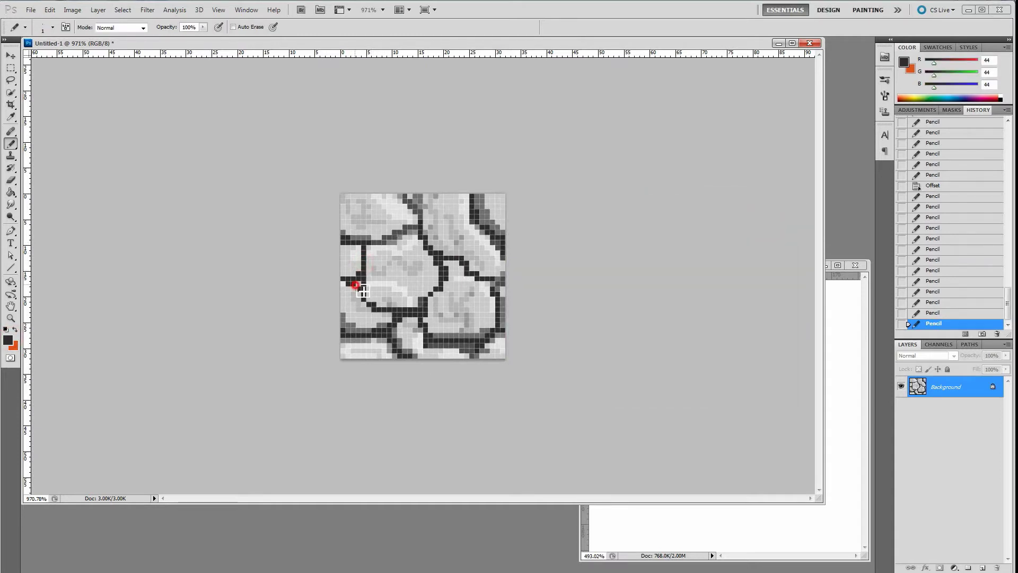
pyautogui.click(449, 271)
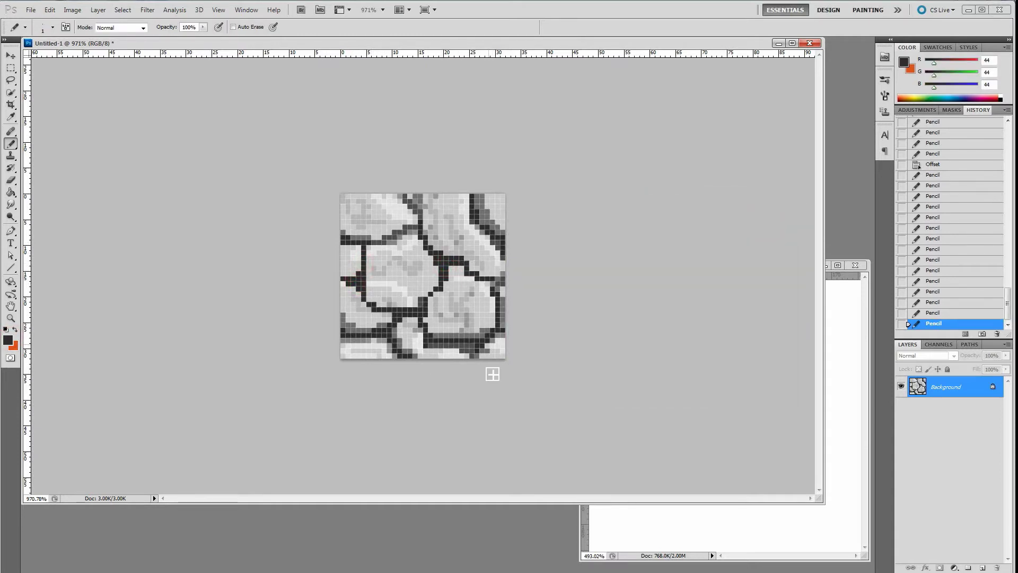
# - Add dark RGB 44 pixels to the lower-right and upper-left joints and outline the top of the upper-right stone
pyautogui.click(474, 353)
pyautogui.click(392, 234)
pyautogui.click(501, 205)
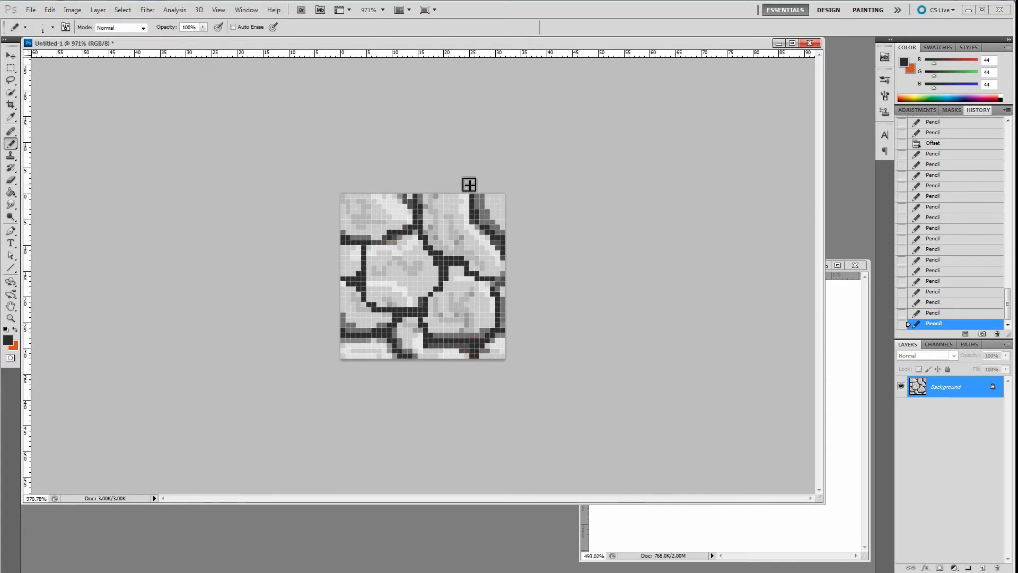
pyautogui.click(457, 202)
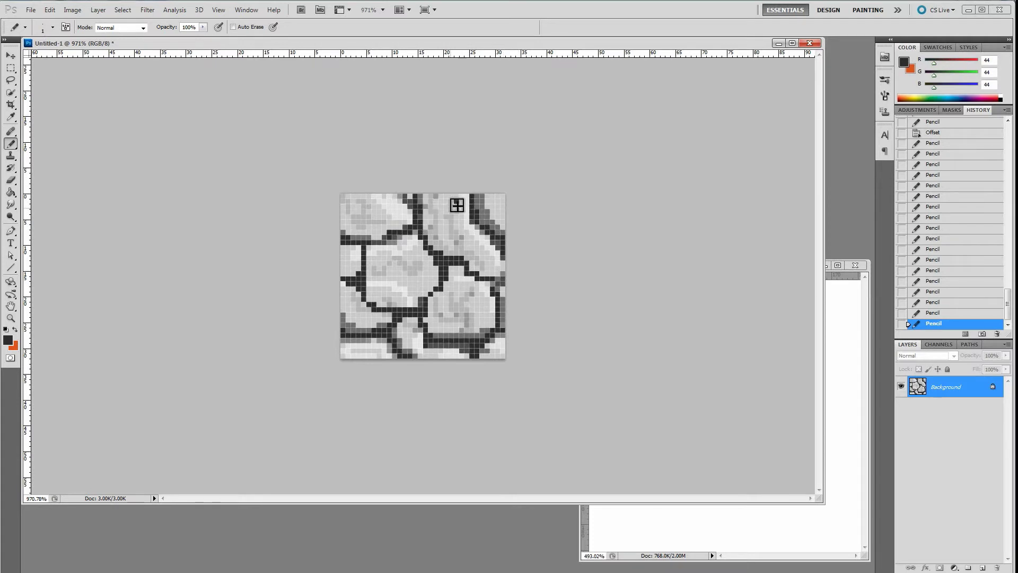
pyautogui.moveTo(424, 214); pyautogui.dragTo(473, 204)
pyautogui.click(455, 206)
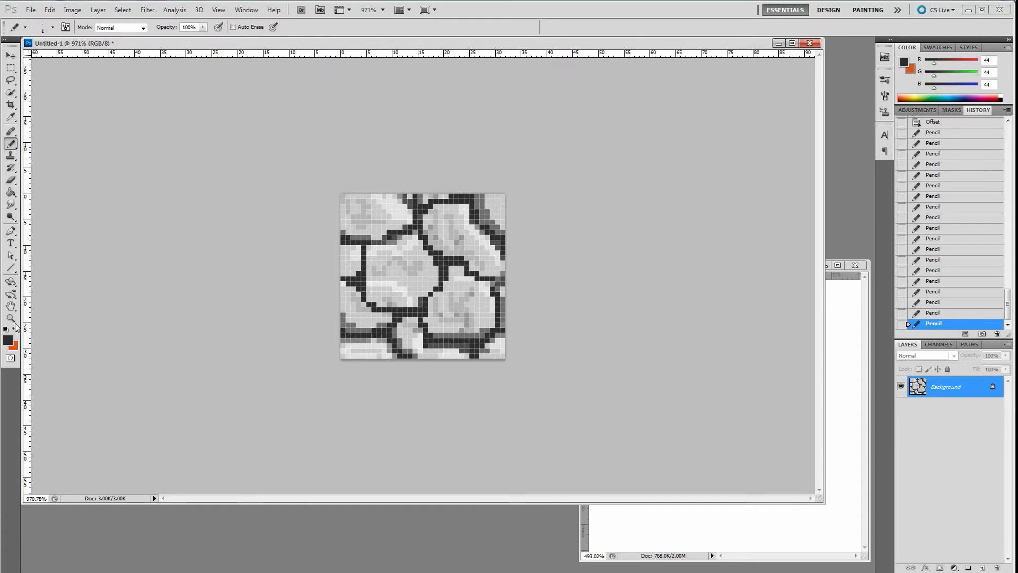
# - Sample the mid-dark grey, RGB 111, and shade the joints along the top edge, under the upper-left stone and at the far left
pyautogui.click(8, 339)
pyautogui.click(485, 206)
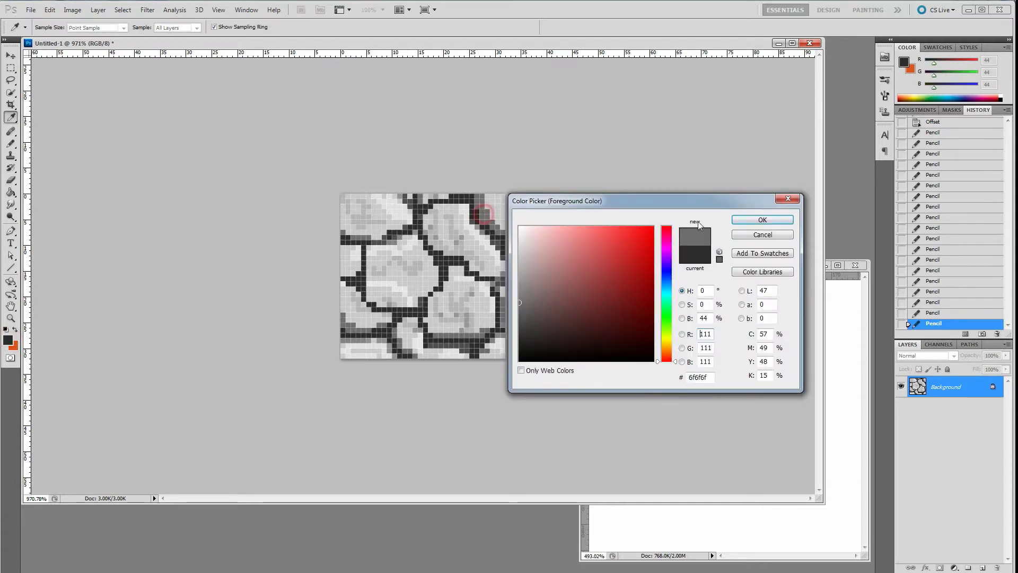
pyautogui.click(762, 220)
pyautogui.click(421, 199)
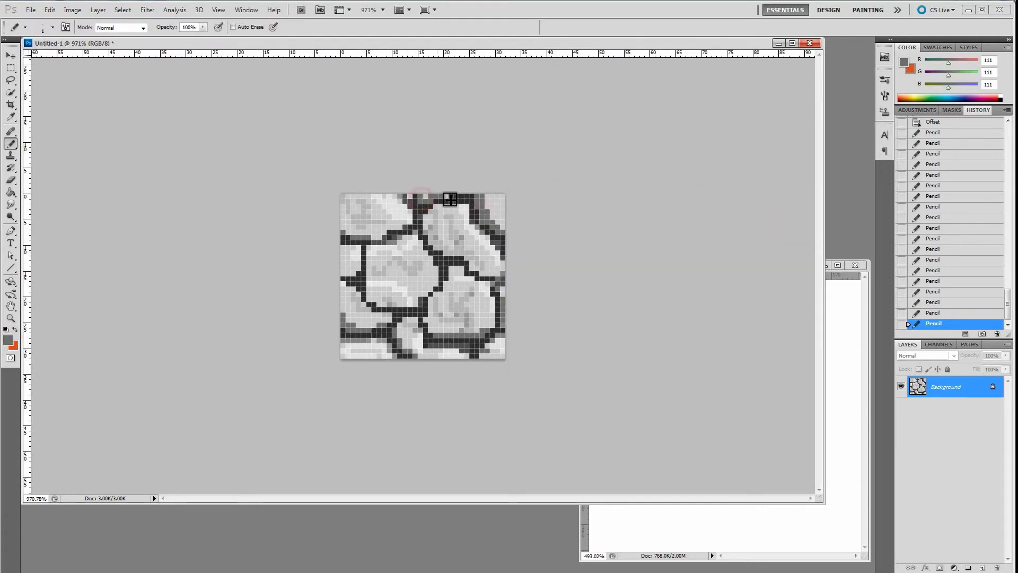
pyautogui.click(371, 240)
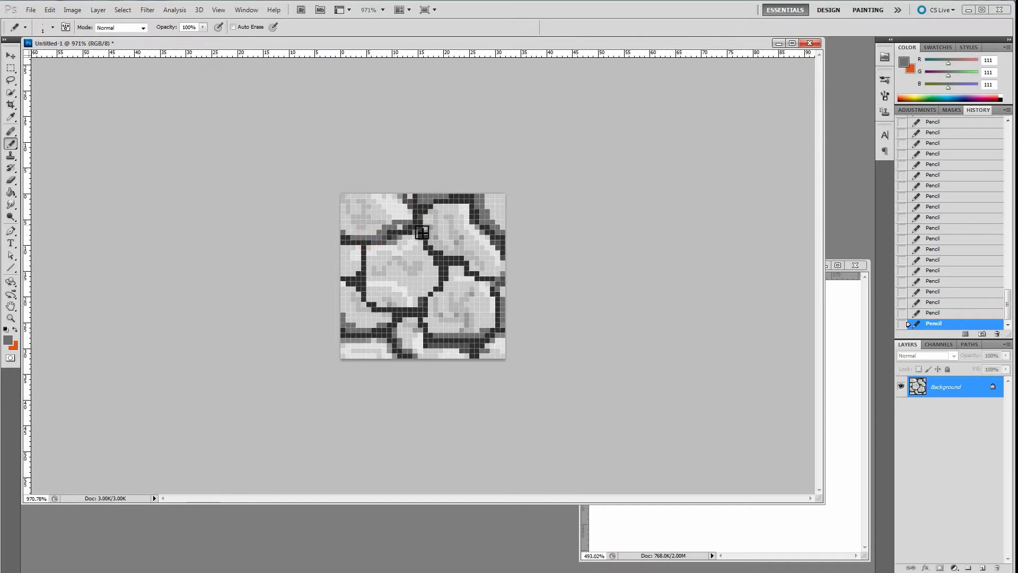
pyautogui.click(352, 280)
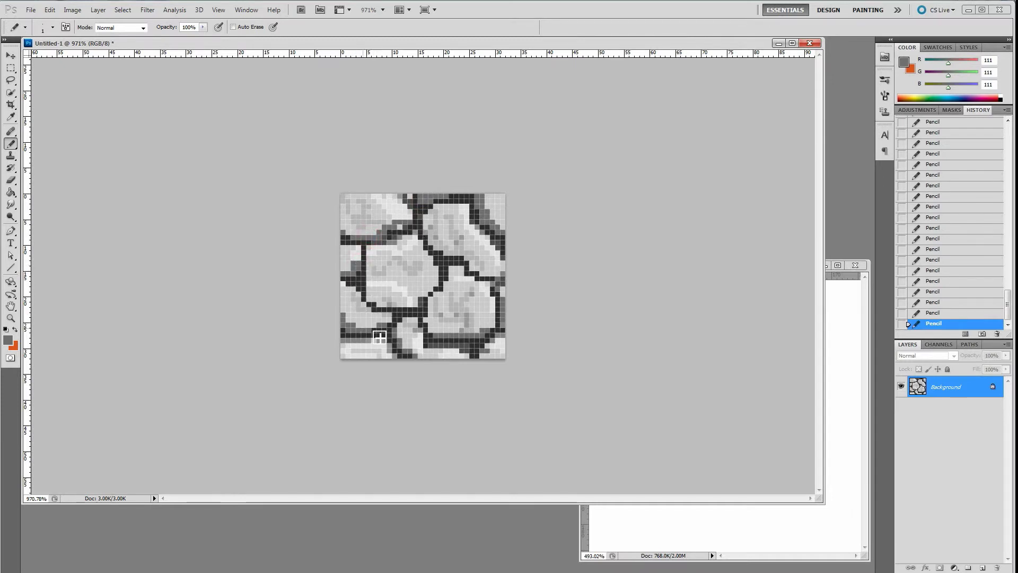
# - Shade the left and lower edges of the central stone with RGB 111 grey
pyautogui.moveTo(369, 247)
pyautogui.mouseDown()
pyautogui.moveTo(369, 290)
pyautogui.moveTo(403, 304)
pyautogui.mouseUp()
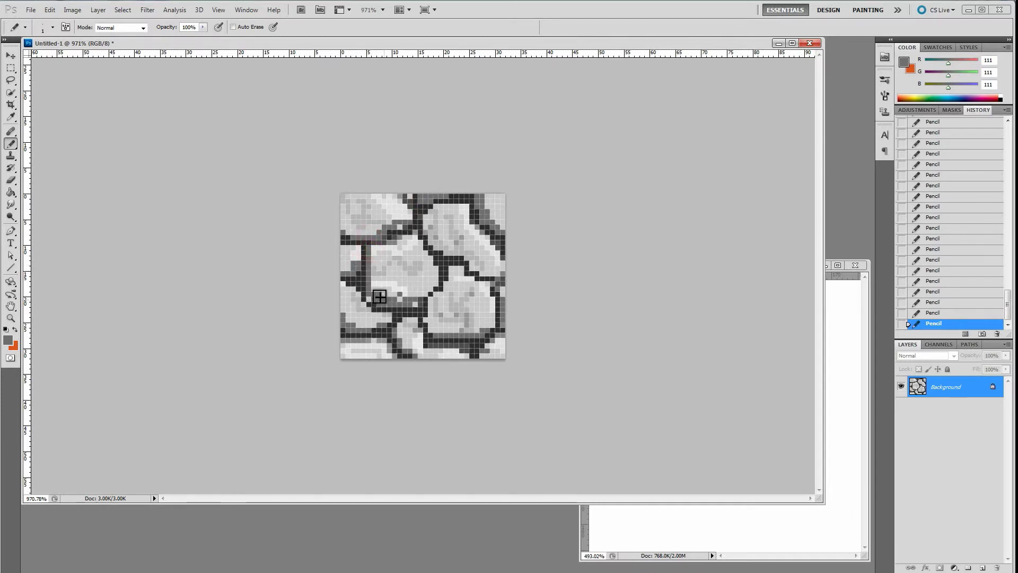
pyautogui.click(377, 255)
pyautogui.click(416, 299)
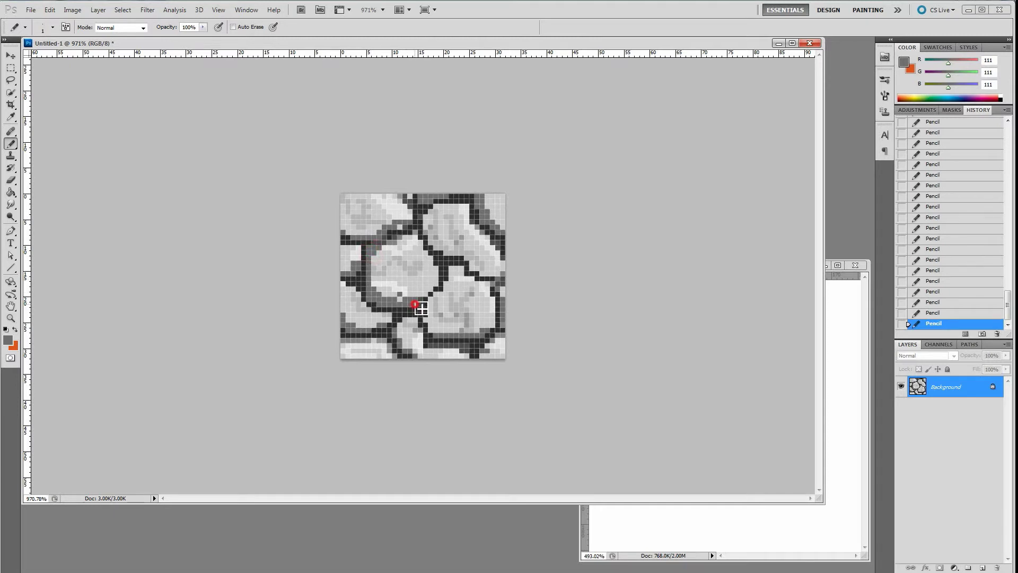
pyautogui.rightClick(532, 176)
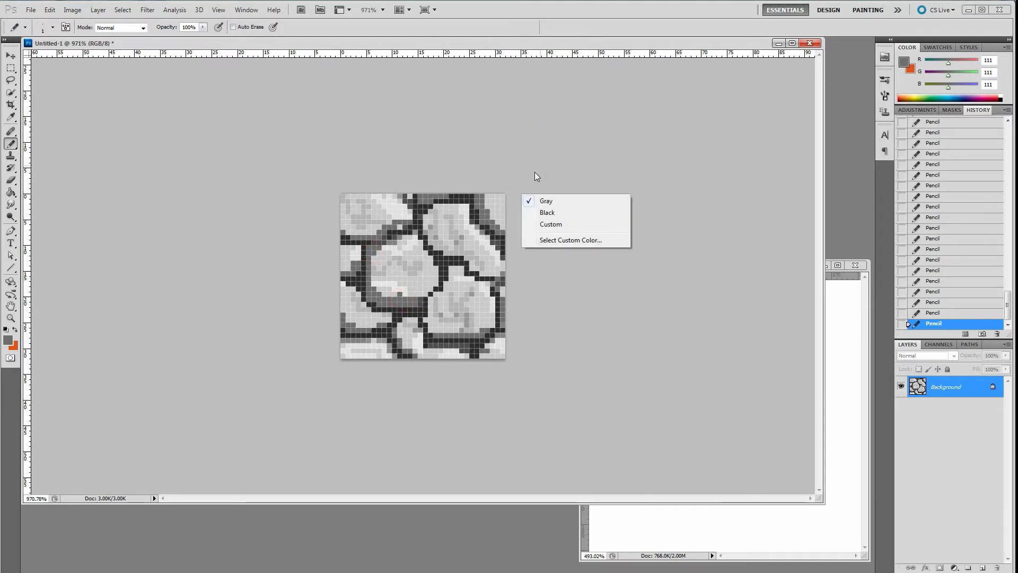
pyautogui.click(489, 177)
# - Add RGB 111 shading to the lower-right stone's left side, the small bottom stone, and the top, right-edge and lower-right joints
pyautogui.moveTo(435, 303)
pyautogui.mouseDown()
pyautogui.moveTo(430, 324)
pyautogui.moveTo(436, 307)
pyautogui.mouseUp()
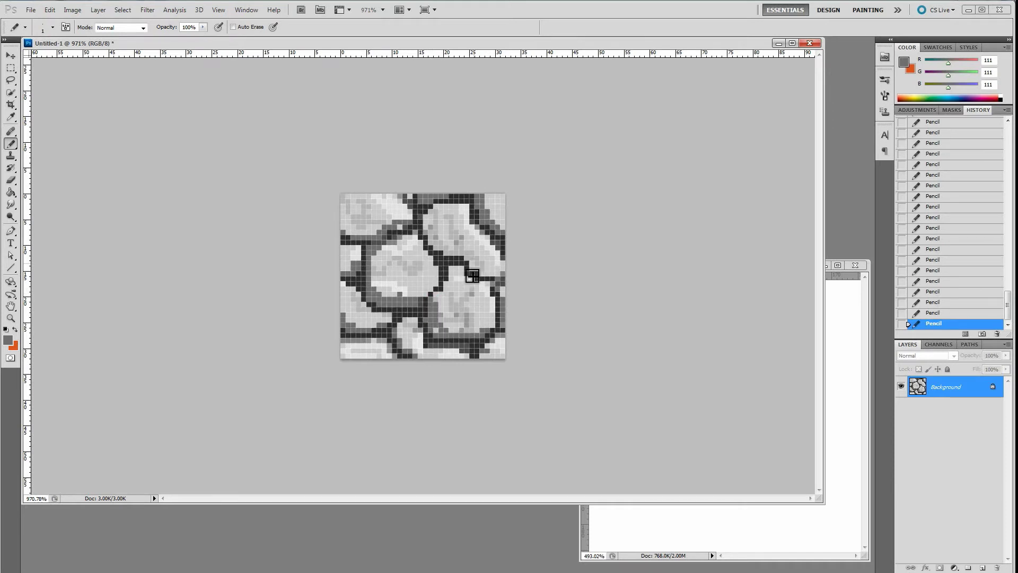
pyautogui.click(407, 336)
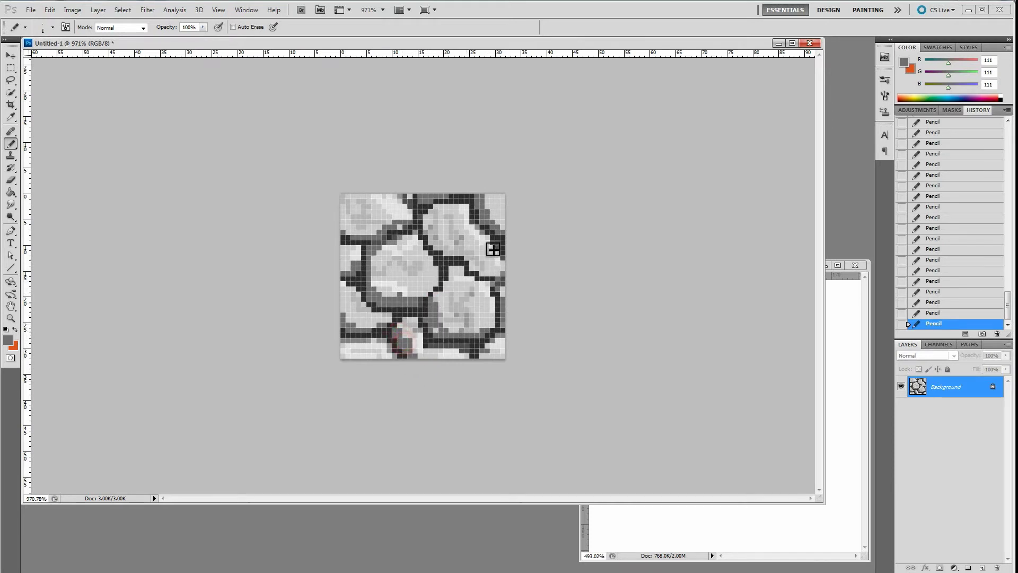
pyautogui.click(412, 196)
pyautogui.click(507, 288)
pyautogui.click(492, 356)
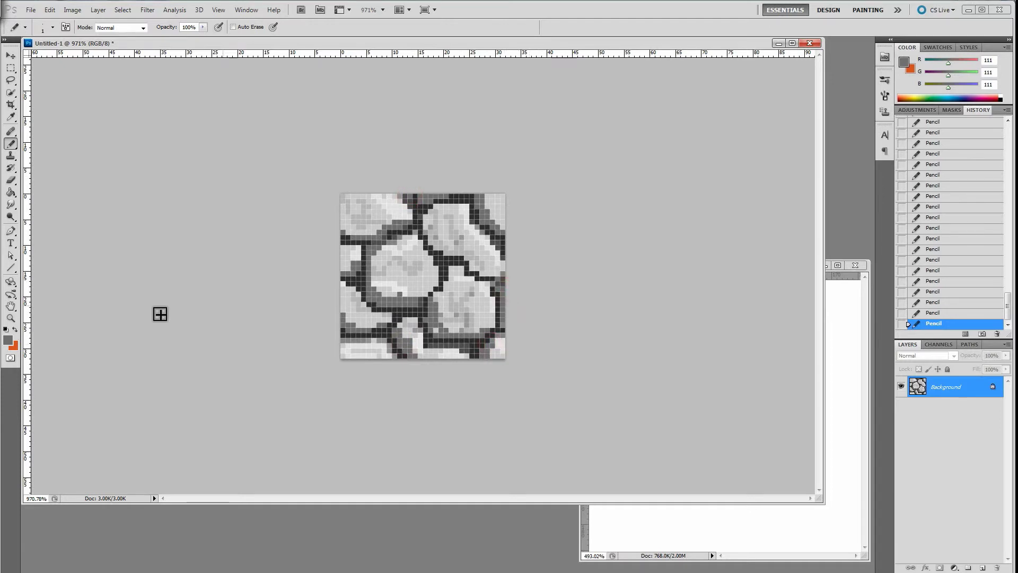
# - Sample the light grey, RGB 225, and paint highlights along the upper and right-hand edges of all the stones
pyautogui.click(10, 340)
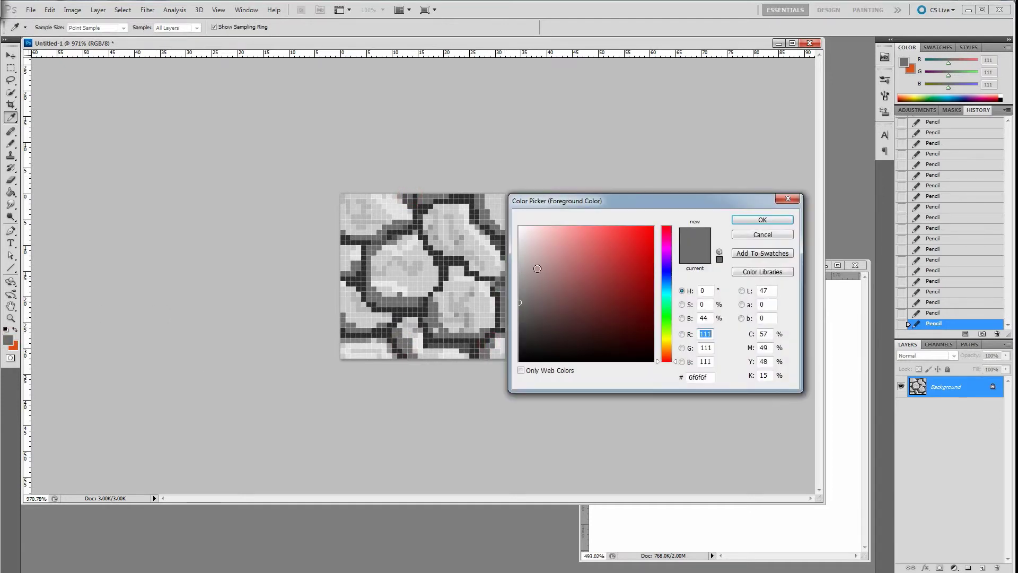
pyautogui.click(481, 232)
pyautogui.click(749, 220)
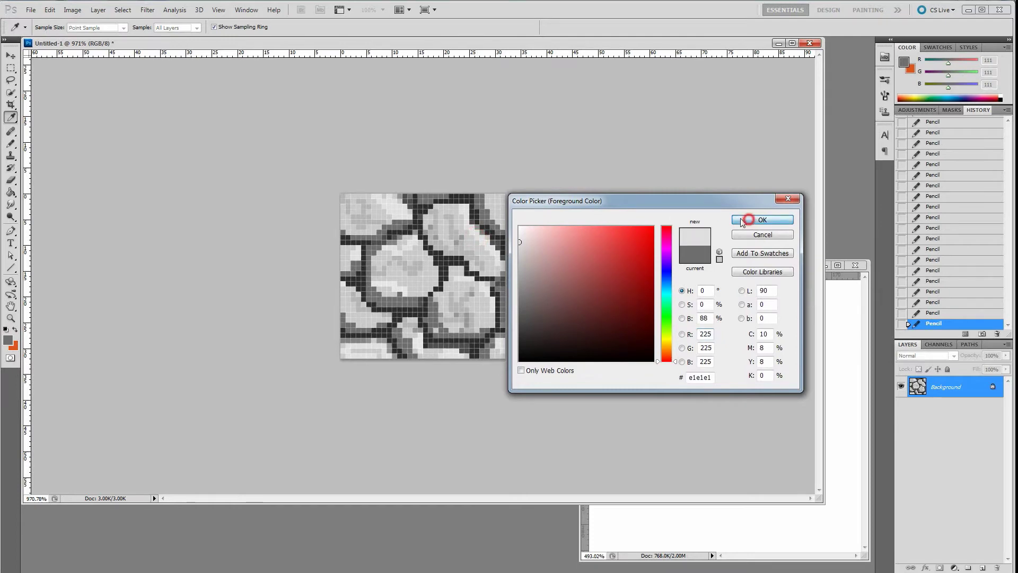
pyautogui.click(412, 244)
pyautogui.click(458, 212)
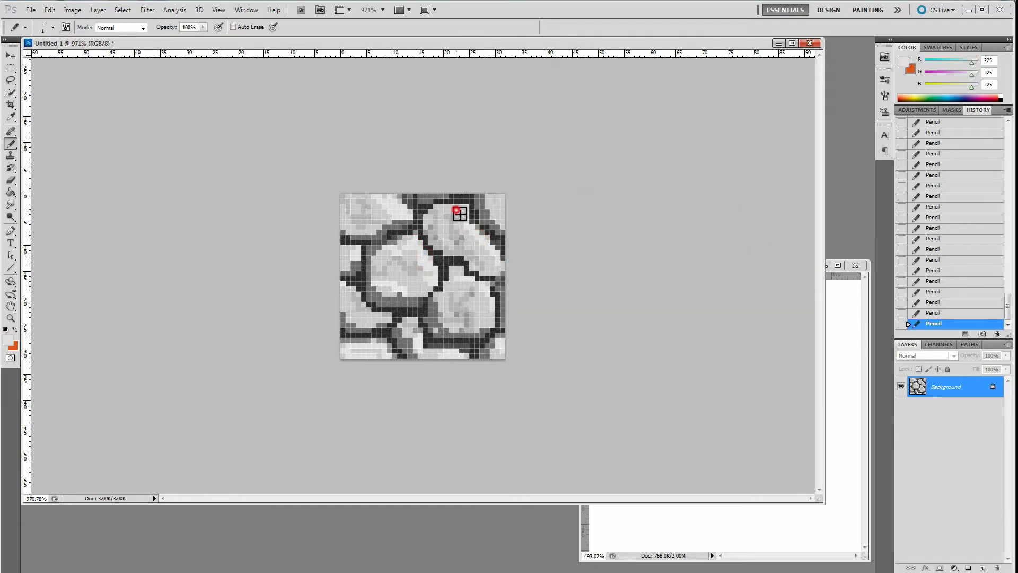
pyautogui.click(459, 275)
pyautogui.click(501, 314)
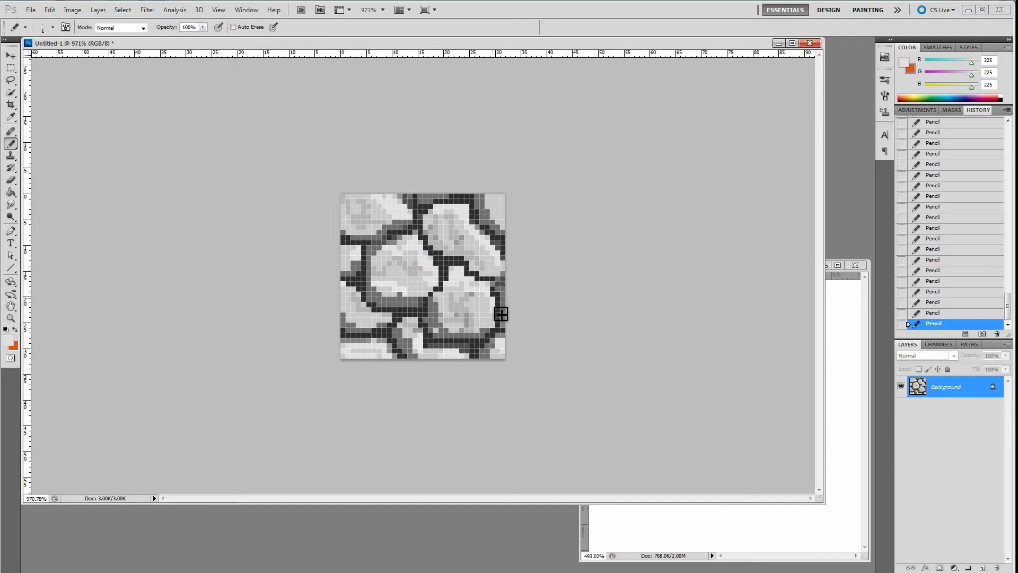
pyautogui.click(414, 324)
pyautogui.click(352, 296)
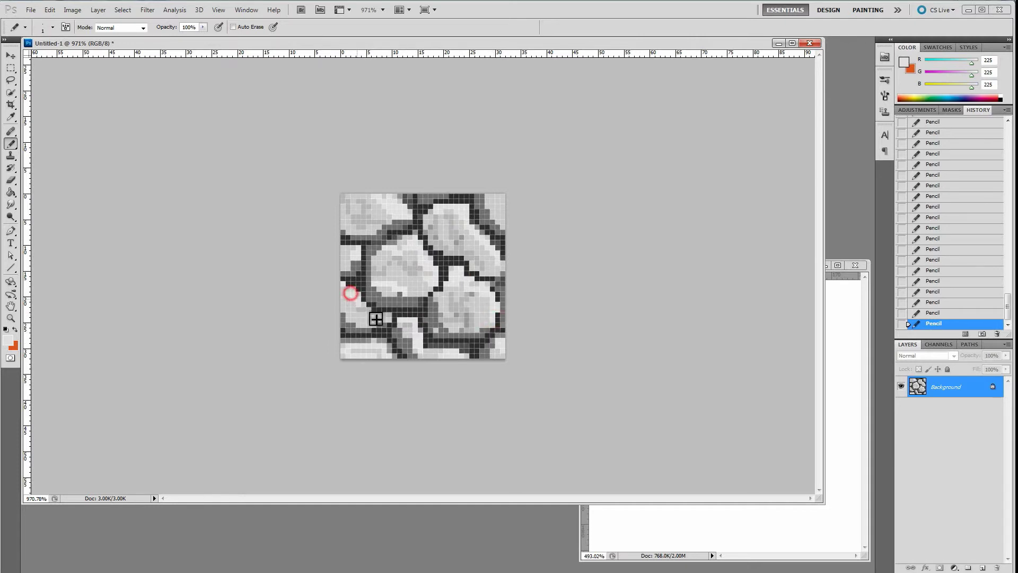
pyautogui.click(404, 210)
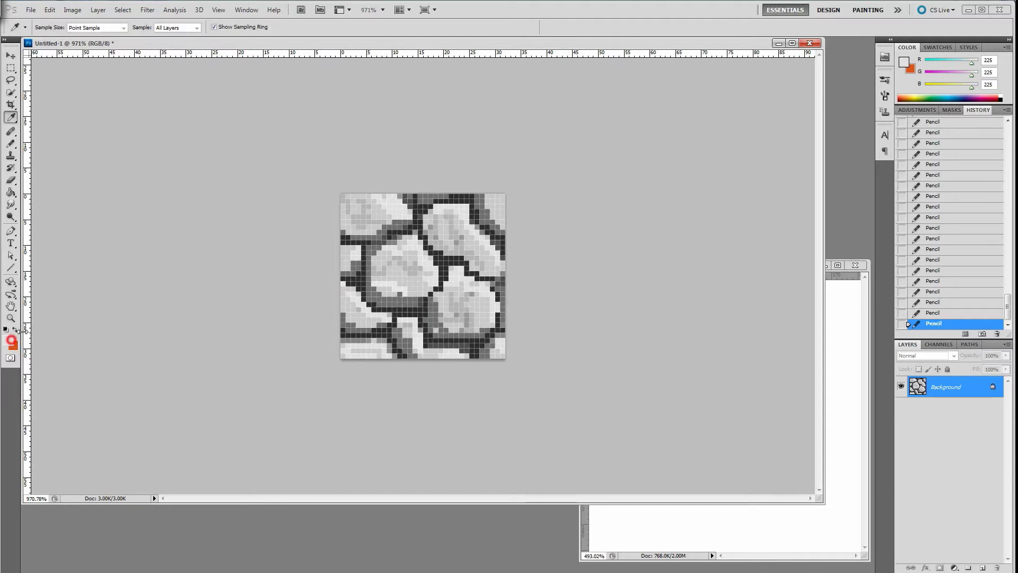
# - Sample the medium grey, RGB 180, and add texture pixels inside the upper-right, lower-right, bottom-left and upper-left stones
pyautogui.click(11, 340)
pyautogui.click(402, 262)
pyautogui.click(753, 222)
pyautogui.click(455, 227)
pyautogui.click(481, 294)
pyautogui.click(363, 348)
pyautogui.click(353, 215)
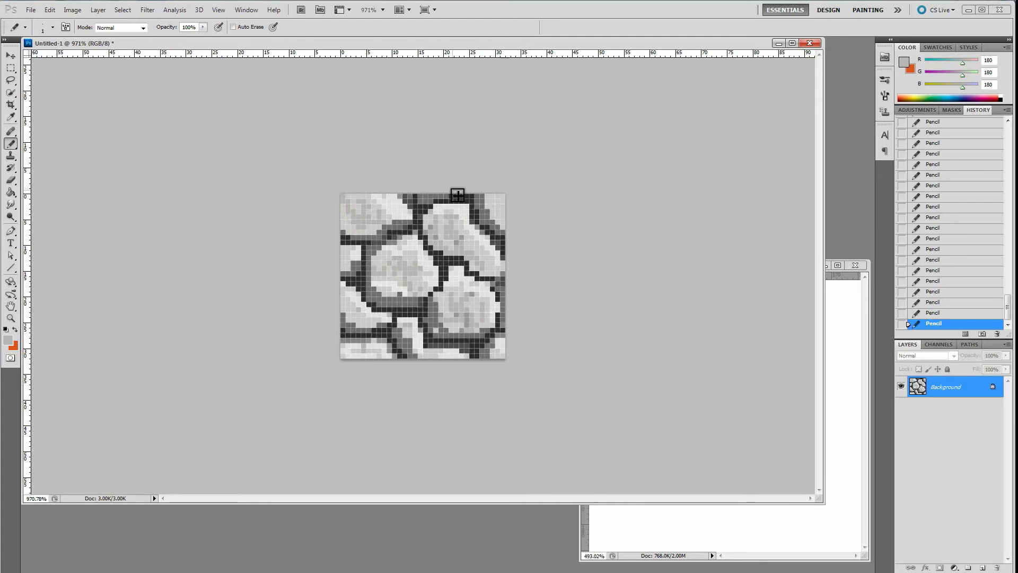
# - Resample the RGB 111 grey and shade the lower-left edge of the lower-right stone
pyautogui.click(11, 340)
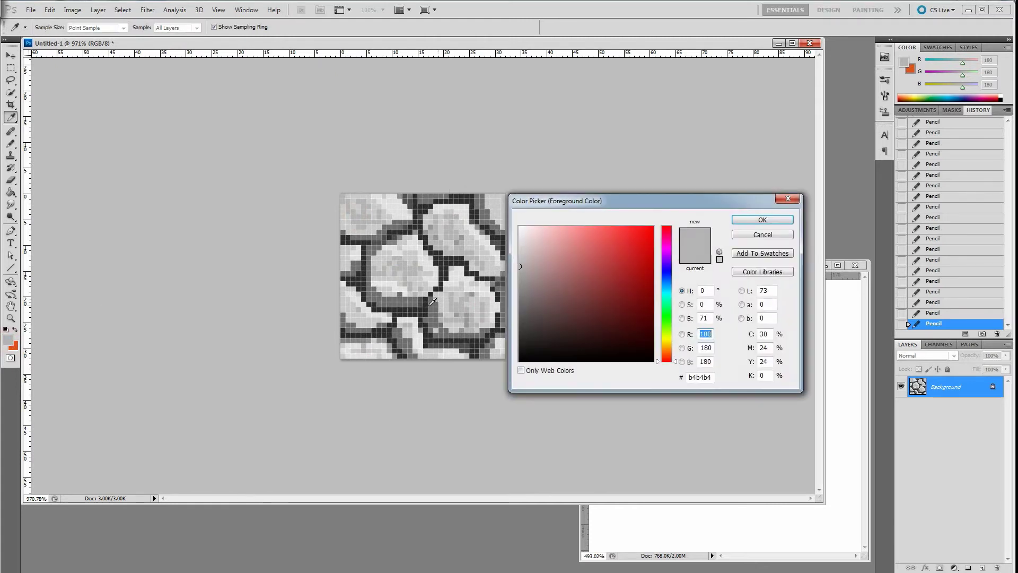
pyautogui.click(410, 300)
pyautogui.click(745, 217)
pyautogui.click(436, 331)
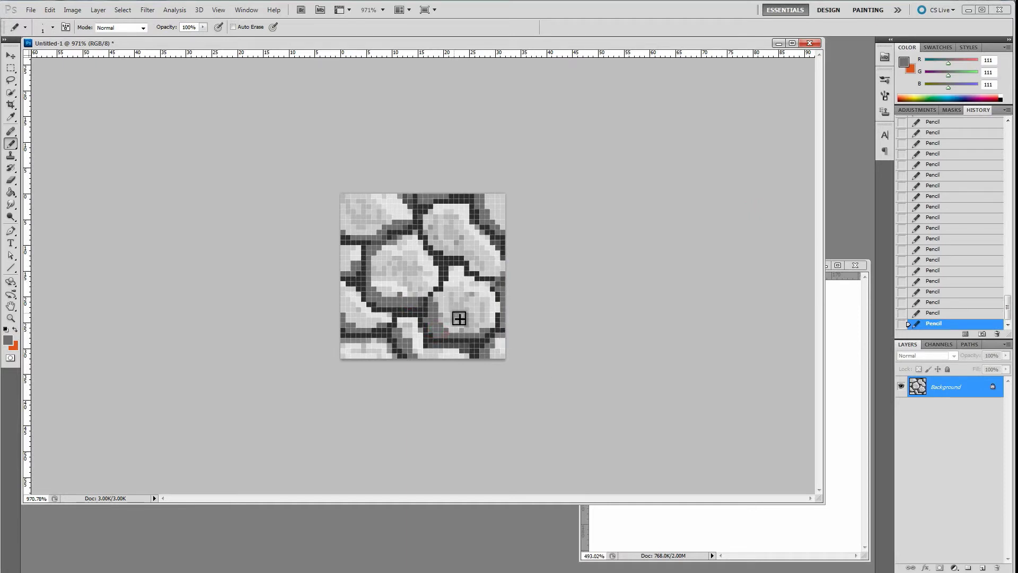
# - Sample the base stone grey, RGB 201, and soften the shading inside the central and lower-right stones
pyautogui.click(11, 339)
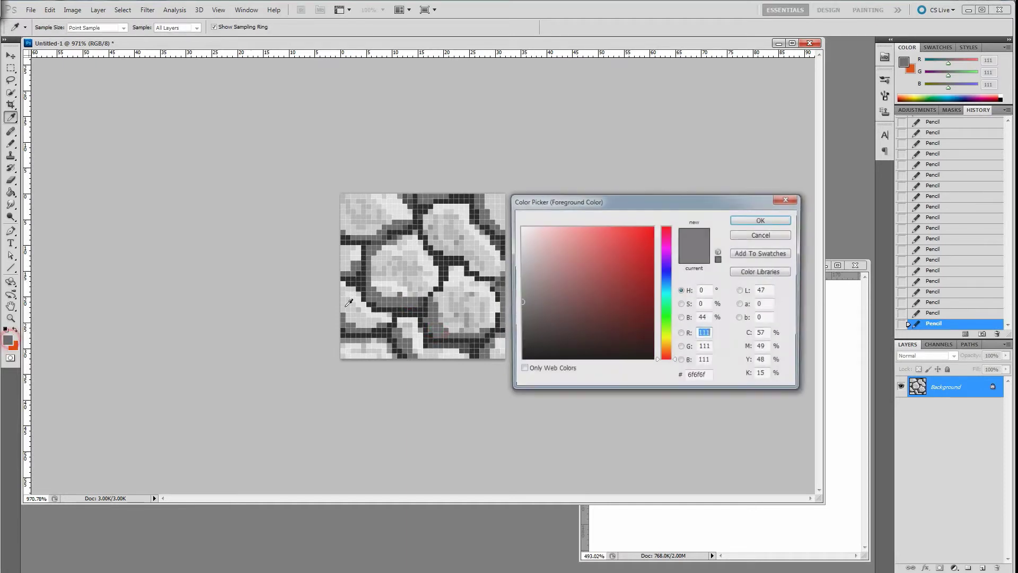
pyautogui.click(391, 277)
pyautogui.click(746, 218)
pyautogui.moveTo(380, 289)
pyautogui.mouseDown()
pyautogui.moveTo(459, 317)
pyautogui.moveTo(441, 311)
pyautogui.moveTo(452, 333)
pyautogui.moveTo(441, 307)
pyautogui.moveTo(486, 321)
pyautogui.mouseUp()
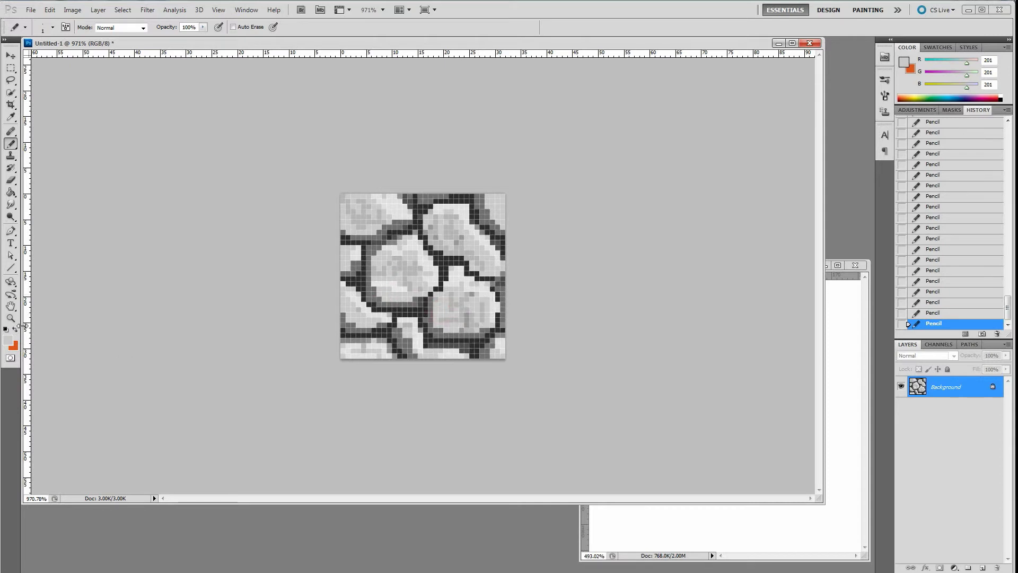
# - Set the foreground colour to near-white RGB 239 and brighten the highlights on the upper-right, central and lower-right stones
pyautogui.click(8, 340)
pyautogui.click(521, 235)
pyautogui.click(745, 219)
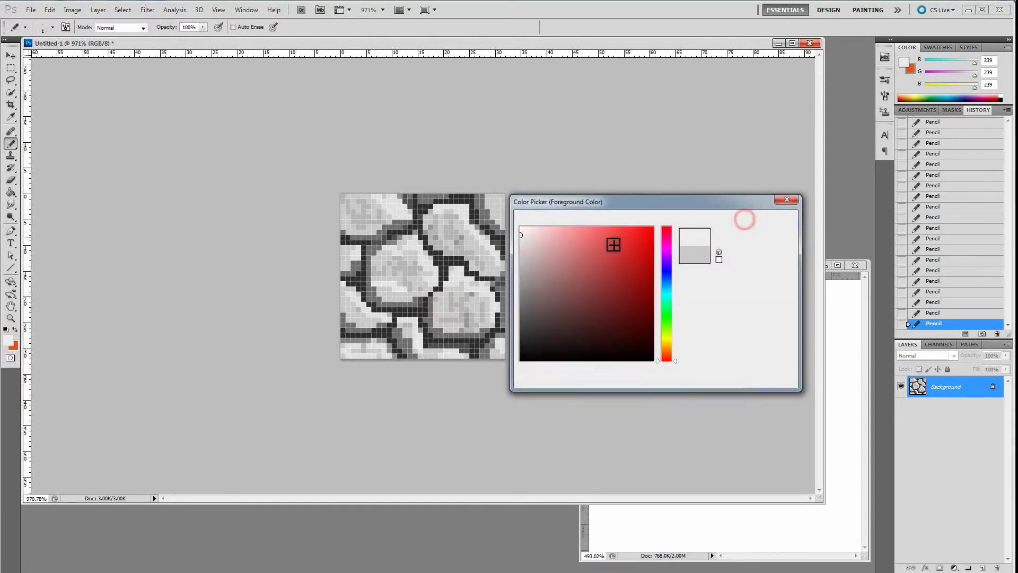
pyautogui.click(407, 240)
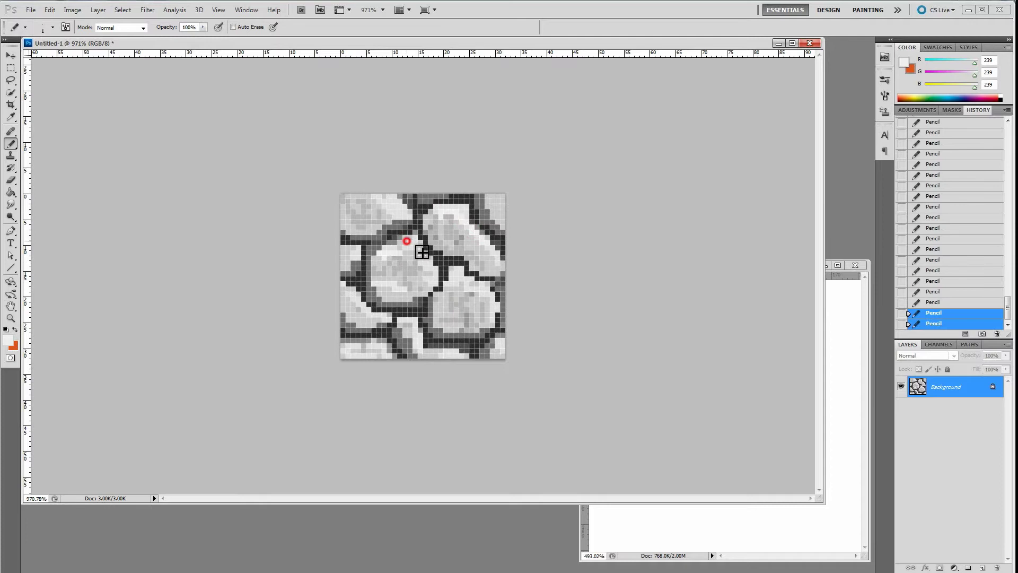
pyautogui.click(461, 275)
# - Add RGB 239 highlight pixels to the stones along the bottom edge and to the upper-left stone
pyautogui.click(410, 330)
pyautogui.click(454, 352)
pyautogui.click(414, 342)
pyautogui.click(428, 339)
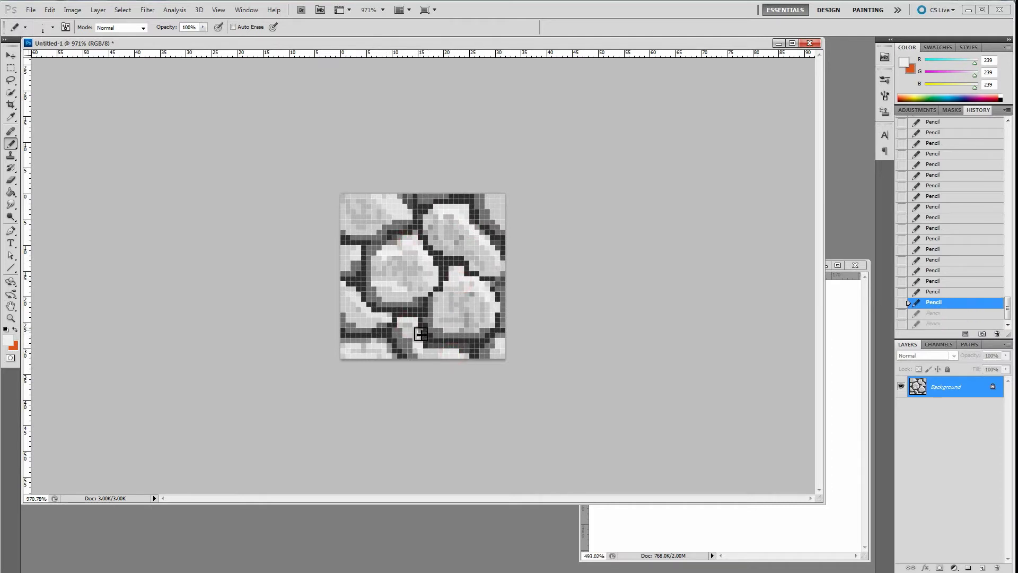
pyautogui.click(403, 338)
pyautogui.click(376, 352)
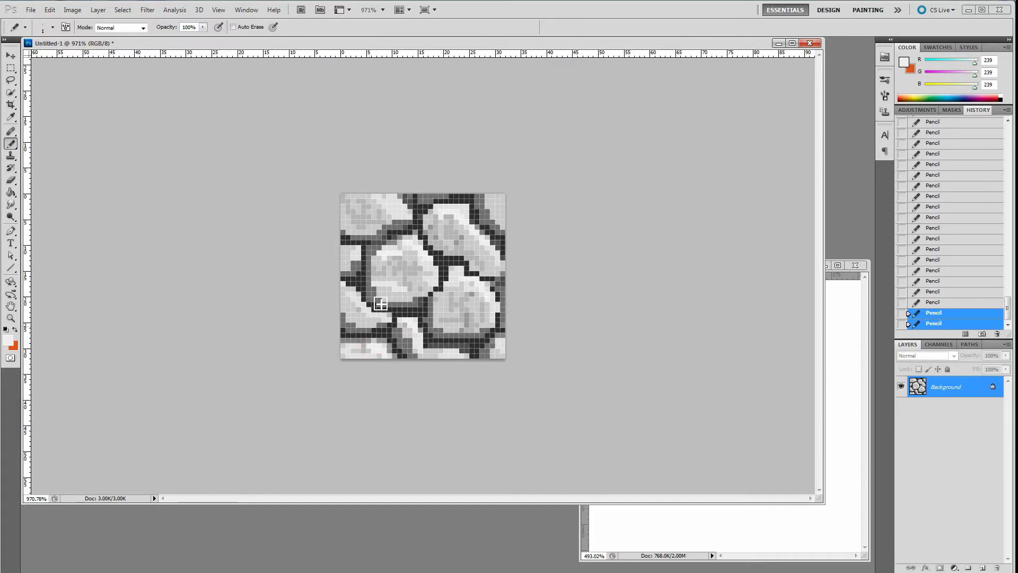
pyautogui.click(386, 200)
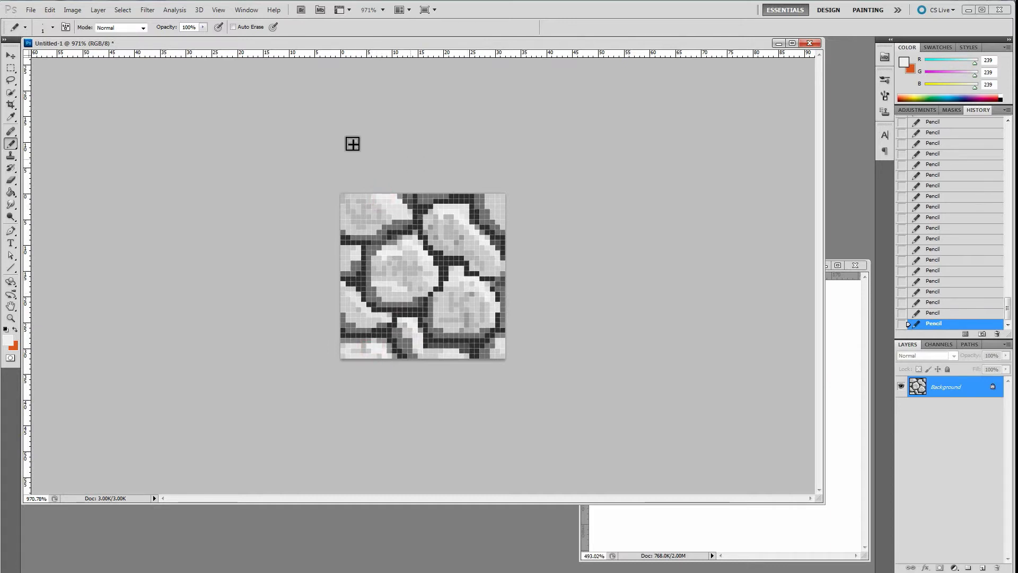
# - Resample the RGB 111 grey and shade the lower-left and bottom edges of the upper-right stone and the lower-left stone's right edge
pyautogui.keyDown('alt'); pyautogui.scroll(-8, 371, 209); pyautogui.keyUp('alt')
pyautogui.keyDown('alt'); pyautogui.scroll(3, 452, 288); pyautogui.keyUp('alt')
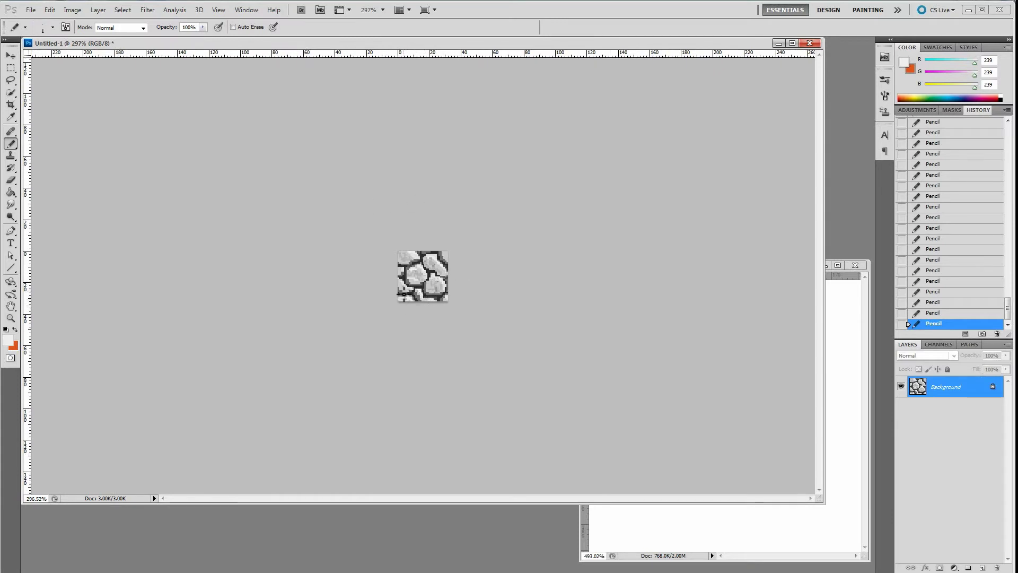
pyautogui.keyDown('alt'); pyautogui.scroll(9, 433, 289); pyautogui.keyUp('alt')
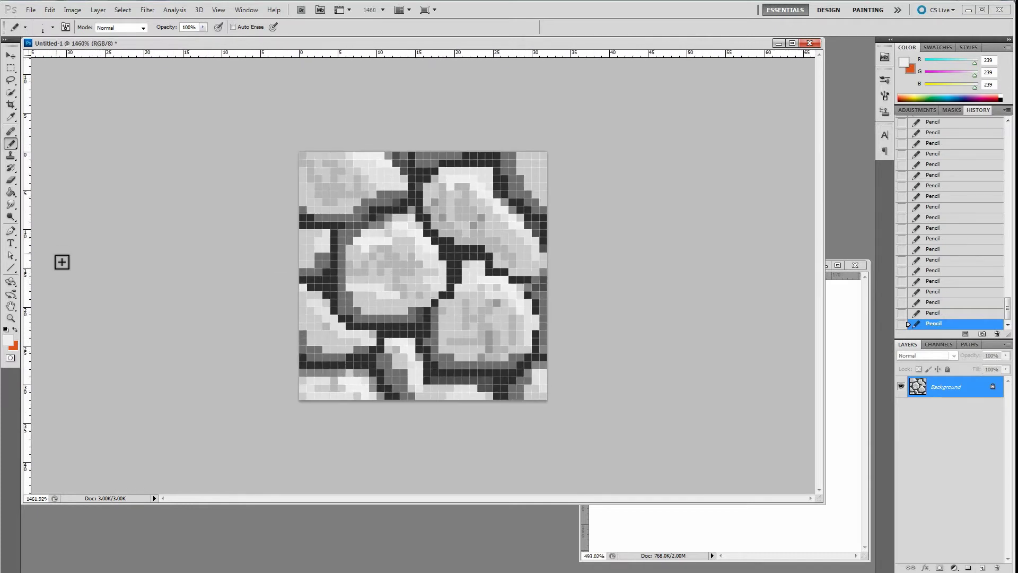
pyautogui.click(9, 342)
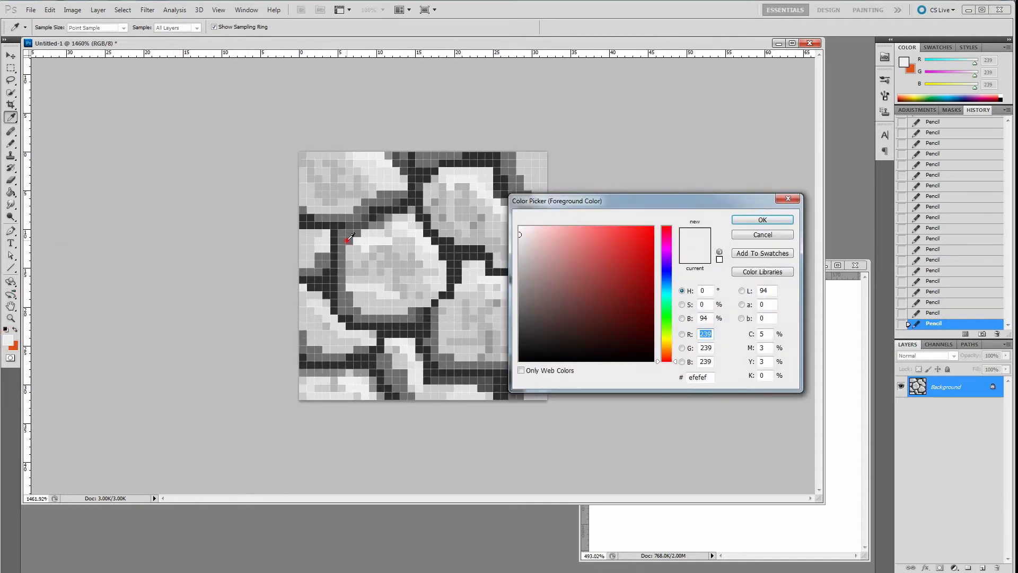
pyautogui.click(345, 238)
pyautogui.click(743, 219)
pyautogui.click(425, 194)
pyautogui.click(443, 227)
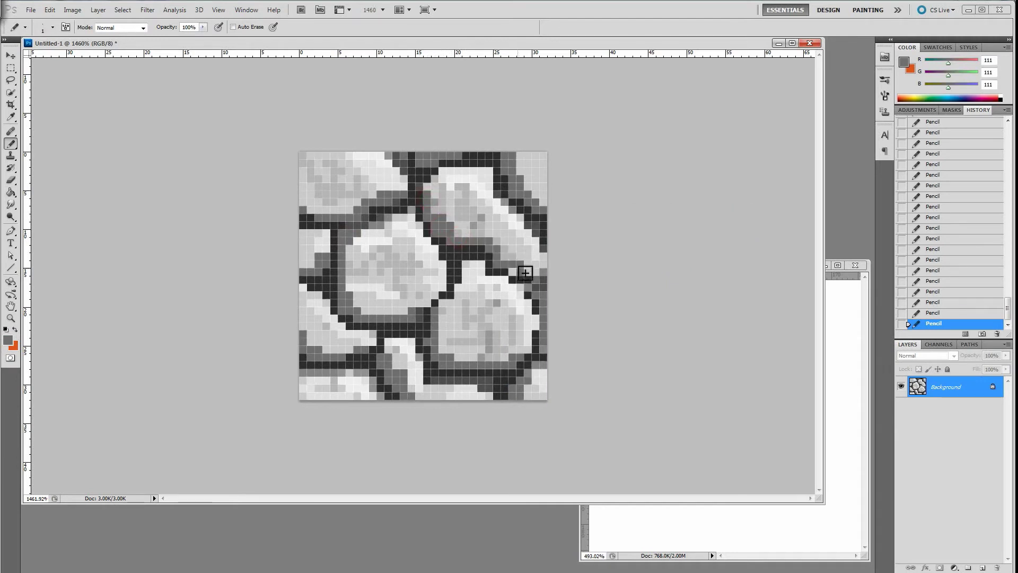
pyautogui.click(514, 274)
pyautogui.click(537, 272)
pyautogui.click(366, 341)
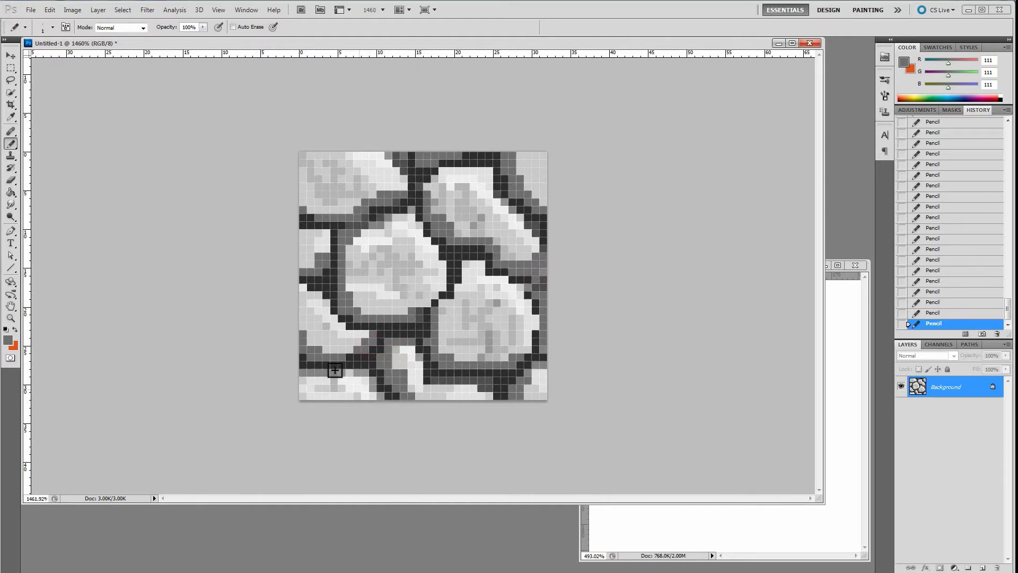
# - Offset the stone tile 16 pixels right and 16 pixels down with wrap-around
pyautogui.scroll(-5, 415, 300)
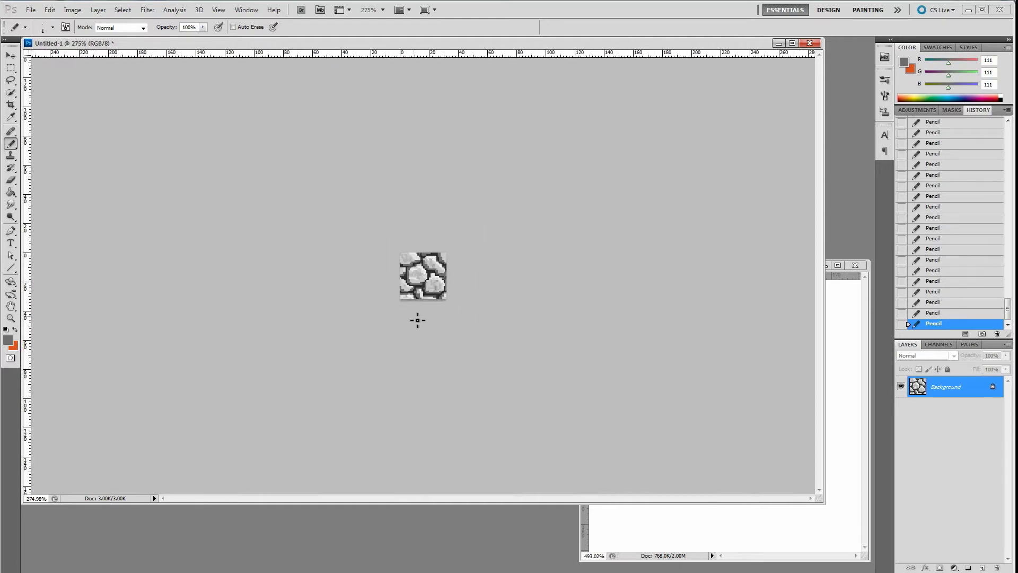
pyautogui.scroll(1, 418, 320)
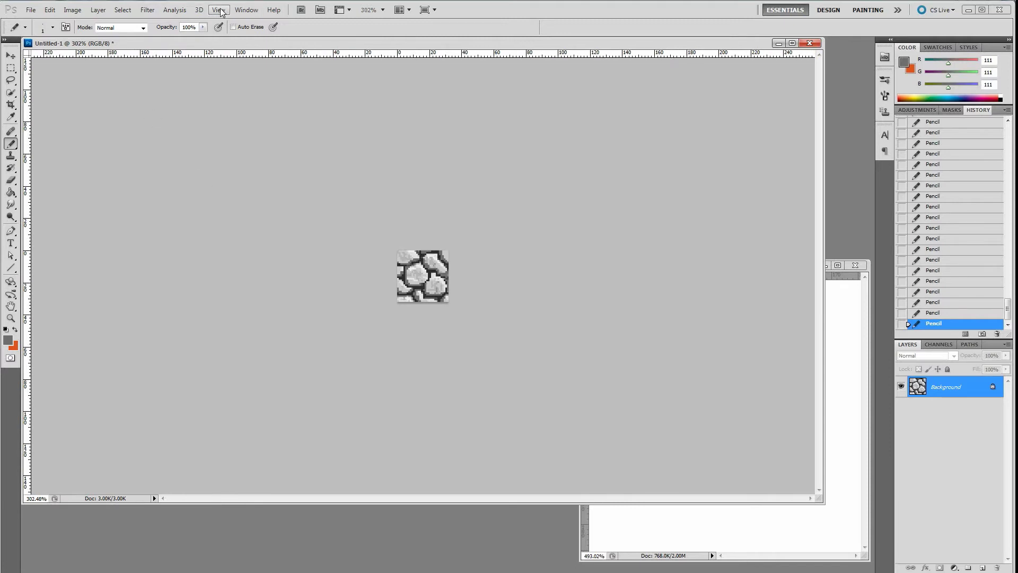
pyautogui.click(147, 10)
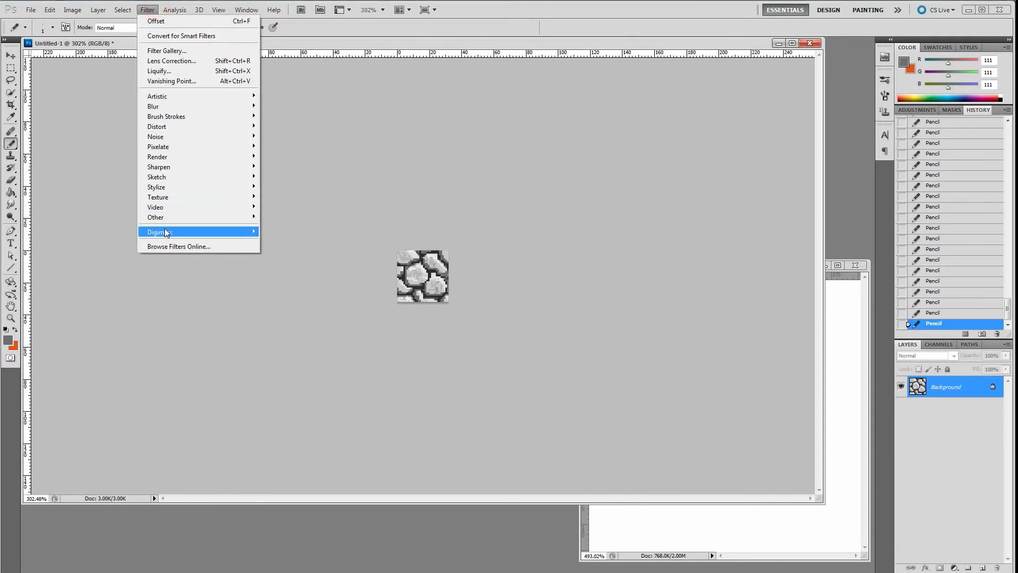
pyautogui.moveTo(154, 217)
pyautogui.click(112, 257)
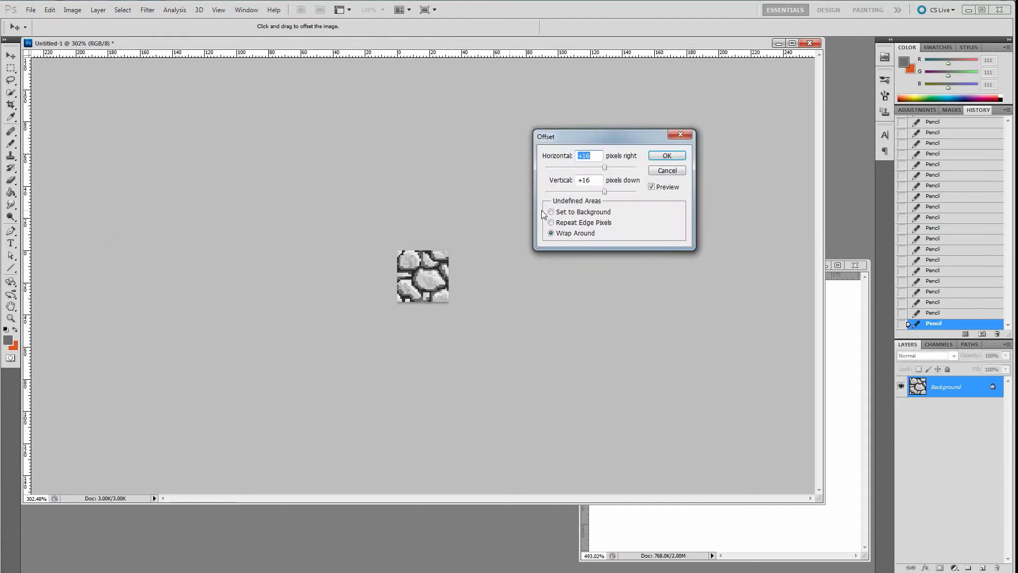
pyautogui.click(670, 155)
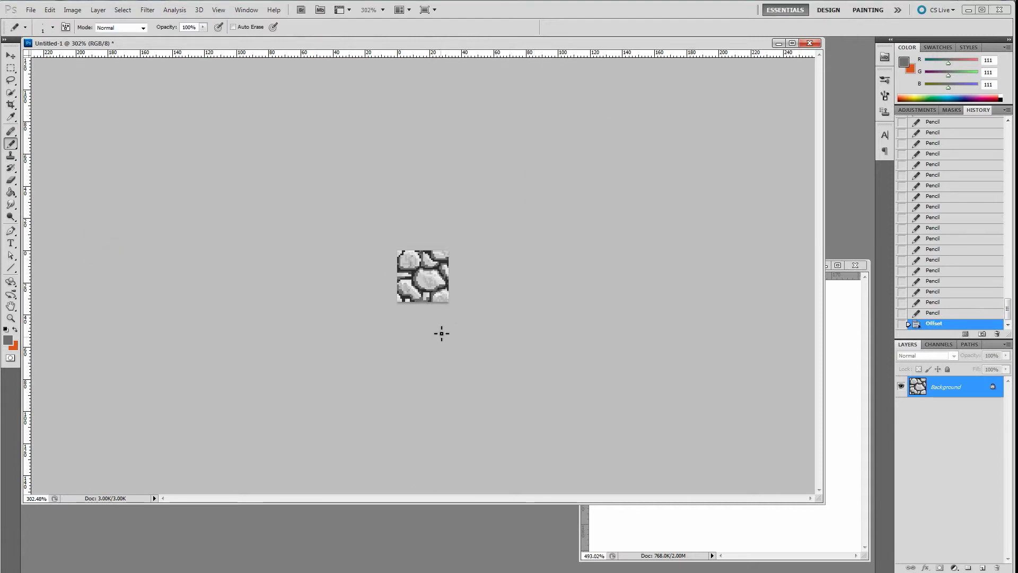
# - Copy the revised stone tile into the 512 × 512 test document and place it apart from the old four-tile block
pyautogui.click(8, 59)
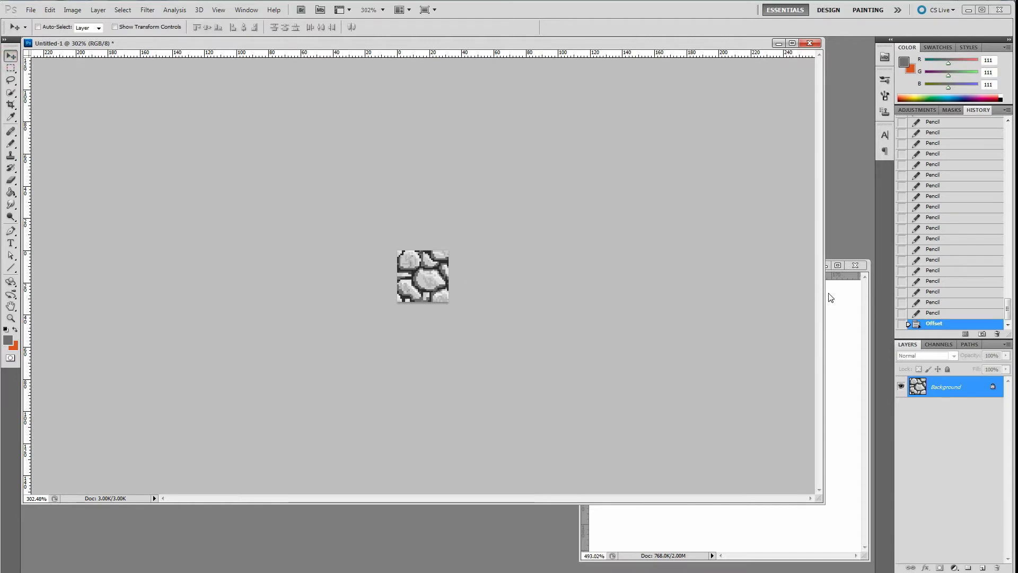
pyautogui.moveTo(825, 294); pyautogui.dragTo(560, 294)
pyautogui.moveTo(295, 277); pyautogui.dragTo(761, 372)
pyautogui.moveTo(824, 394); pyautogui.dragTo(823, 395)
pyautogui.scroll(-3, 821, 426)
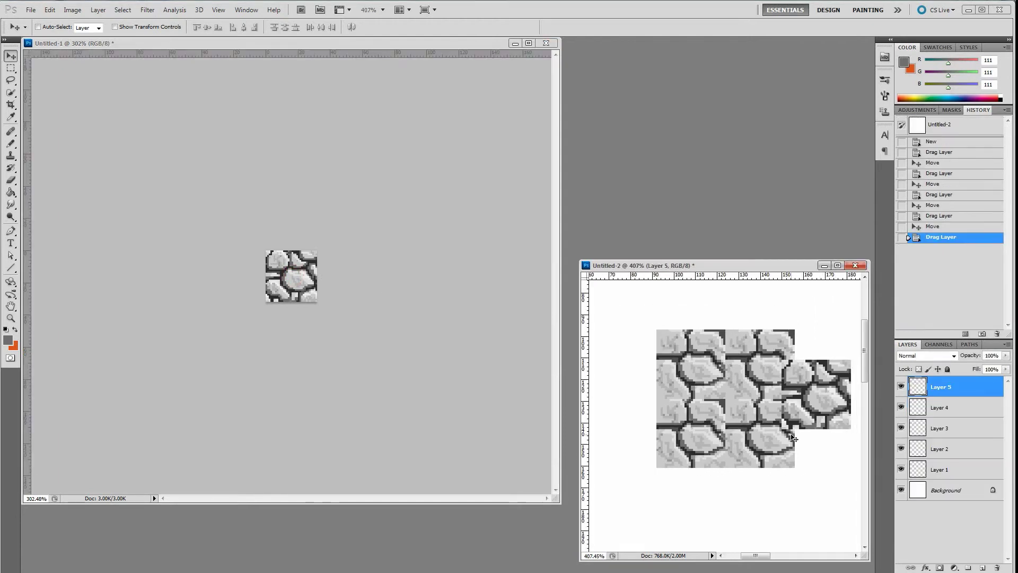
pyautogui.hscroll(3, 790, 428)
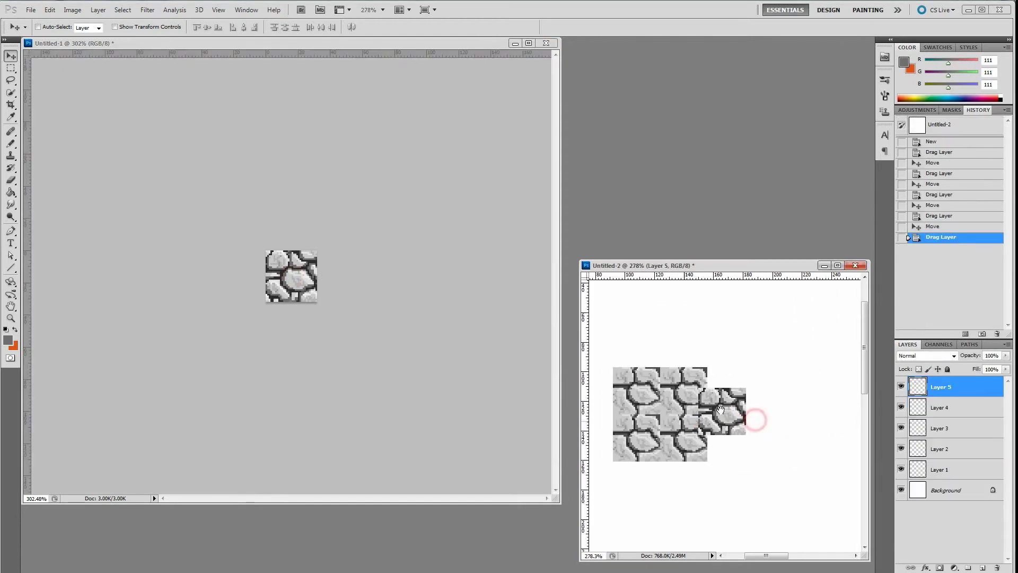
pyautogui.moveTo(723, 409); pyautogui.dragTo(774, 392)
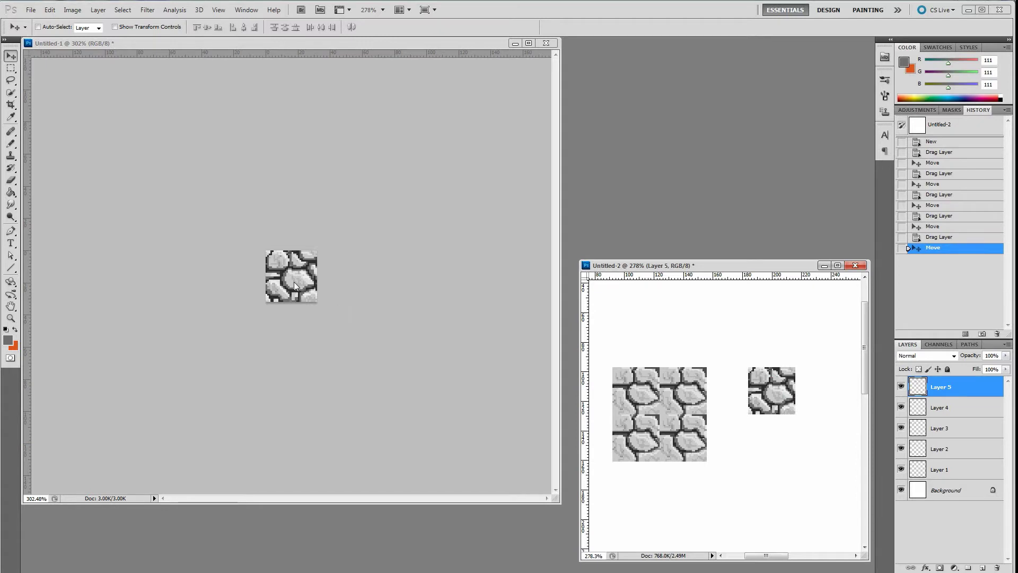
# - Add three more copies of the revised tile to the test document, aligned edge to edge as a two-by-two block
pyautogui.click(340, 285)
pyautogui.moveTo(553, 383); pyautogui.dragTo(770, 439)
pyautogui.moveTo(313, 293); pyautogui.dragTo(832, 392)
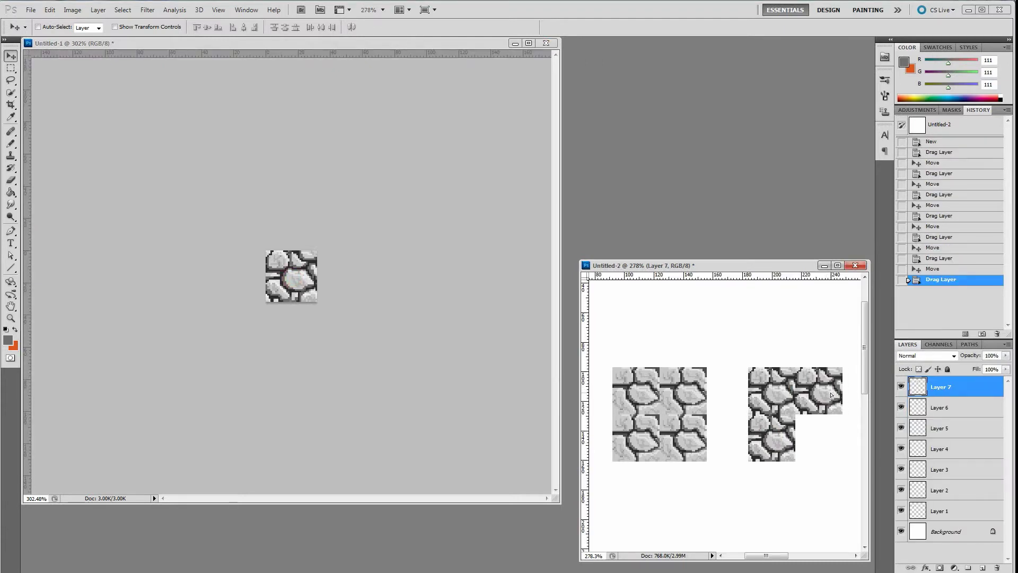
pyautogui.click(300, 281)
pyautogui.moveTo(656, 378); pyautogui.dragTo(794, 415)
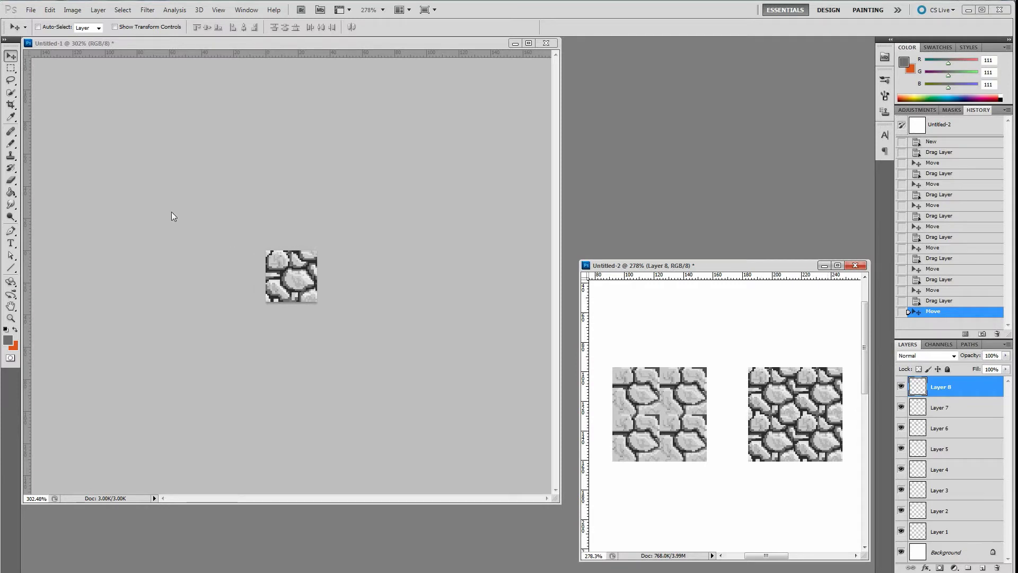
# - Add two more tile copies along the block's upper edge, extending it to two columns by three rows
pyautogui.click(285, 280)
pyautogui.moveTo(292, 282); pyautogui.dragTo(836, 382)
pyautogui.moveTo(762, 337); pyautogui.dragTo(785, 348)
pyautogui.moveTo(315, 287); pyautogui.dragTo(731, 348)
pyautogui.moveTo(816, 350); pyautogui.dragTo(789, 357)
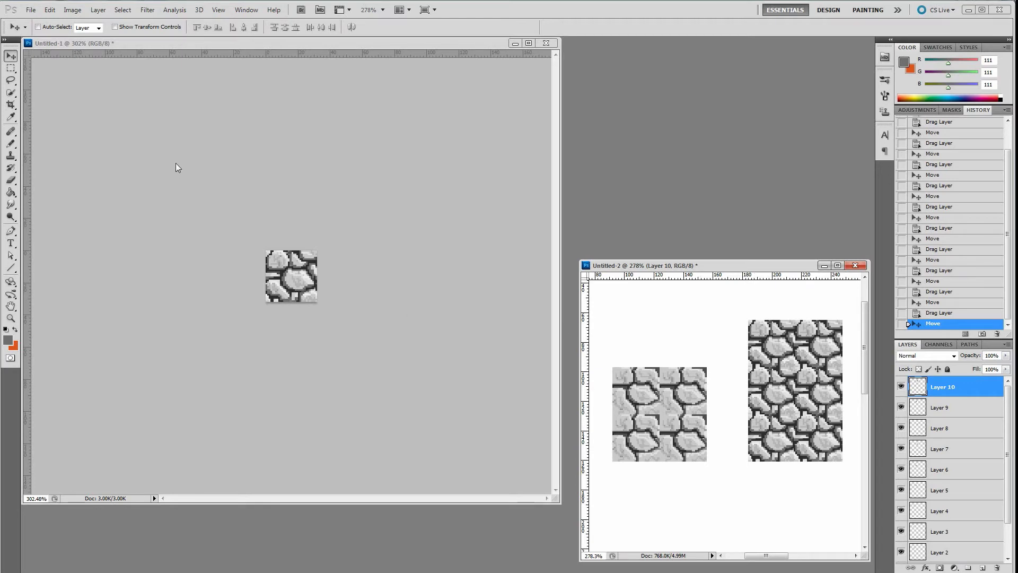
# - Create a new 32 × 32 pixel document and enlarge its window for drawing
pyautogui.click(29, 11)
pyautogui.click(33, 21)
pyautogui.doubleClick(470, 163)
pyautogui.write('32')
pyautogui.doubleClick(483, 181)
pyautogui.write('32')
pyautogui.click(623, 122)
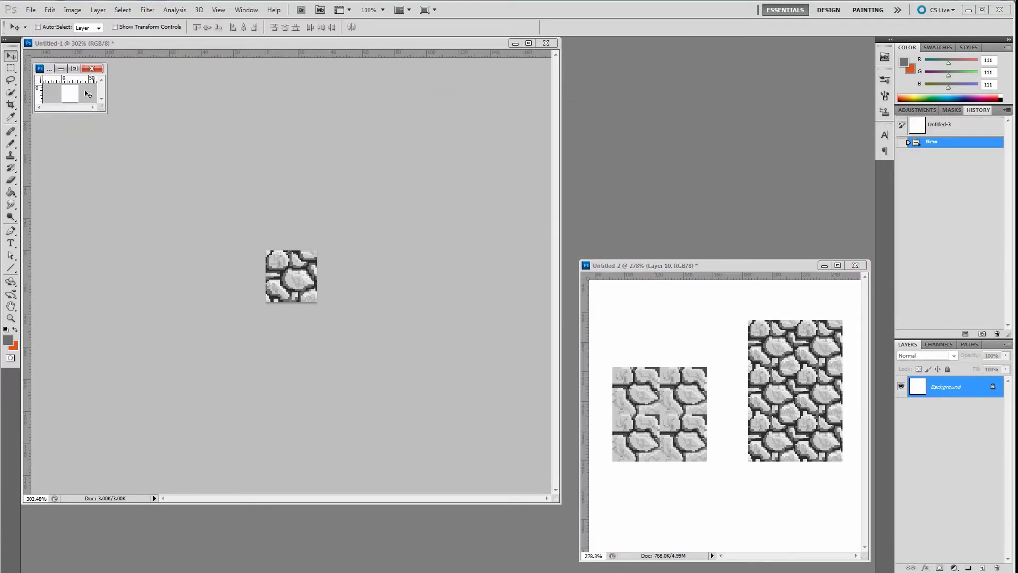
pyautogui.moveTo(104, 109); pyautogui.dragTo(440, 375)
pyautogui.moveTo(475, 429); pyautogui.dragTo(474, 430)
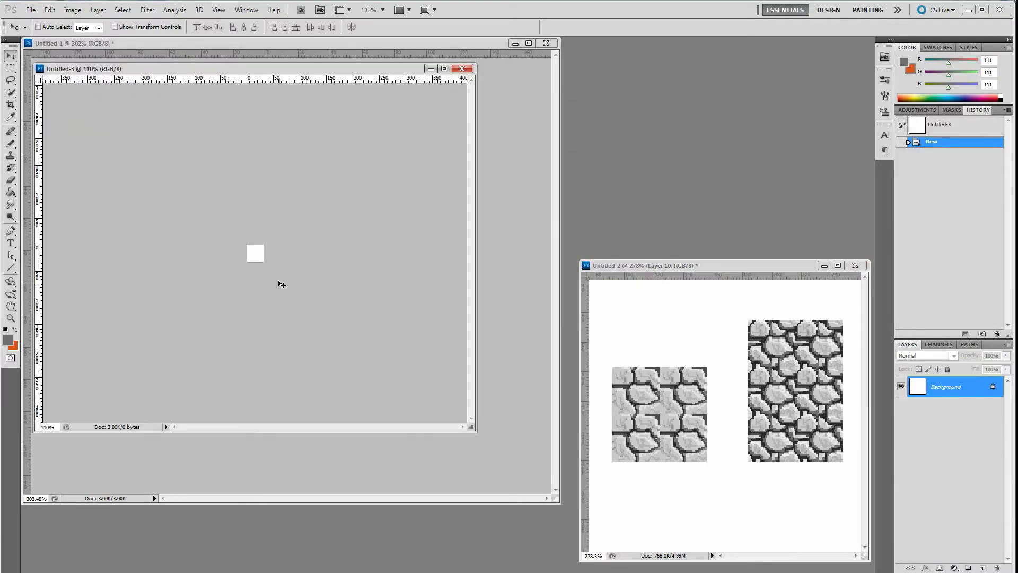
pyautogui.scroll(8, 268, 269)
# - Set the foreground colour to green RGB 96, 170, 67 and pencil a winding vine with side leaves from the canvas's lower to upper edge
pyautogui.press('b')
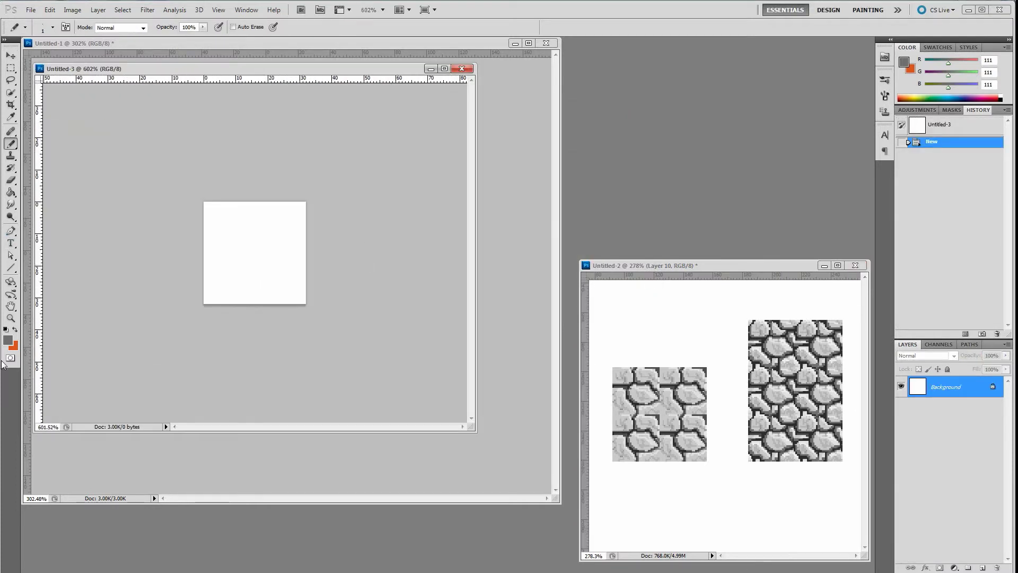
pyautogui.click(9, 340)
pyautogui.click(670, 323)
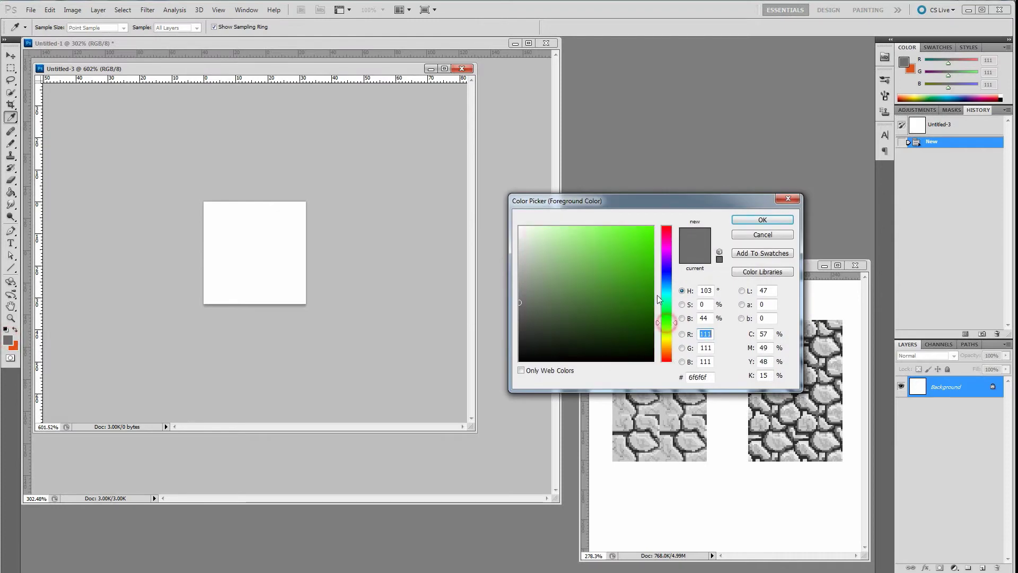
pyautogui.click(600, 271)
pyautogui.click(763, 220)
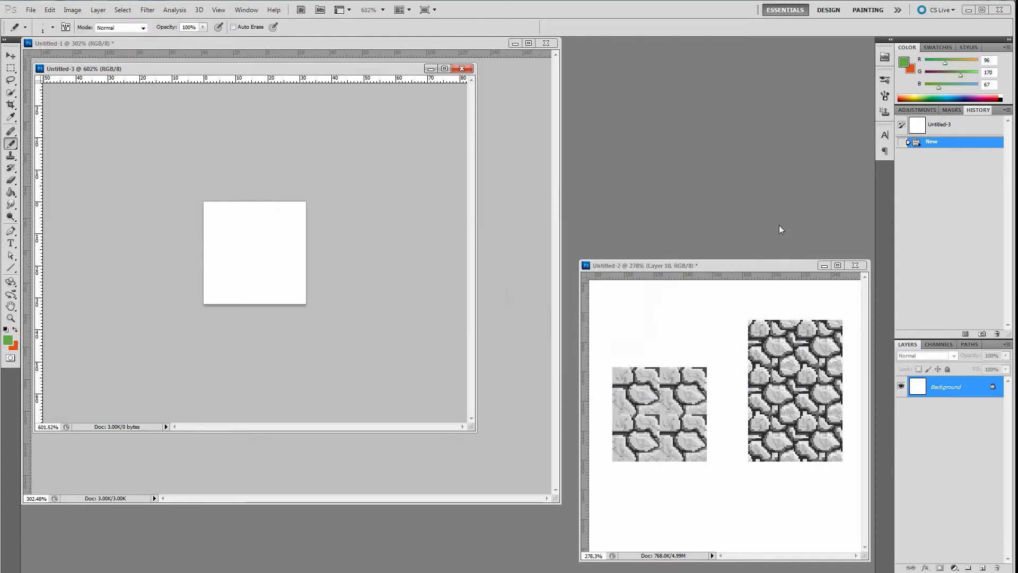
pyautogui.click(252, 303)
pyautogui.moveTo(252, 303)
pyautogui.mouseDown()
pyautogui.moveTo(250, 273)
pyautogui.moveTo(229, 273)
pyautogui.mouseUp()
pyautogui.moveTo(223, 264)
pyautogui.mouseDown()
pyautogui.moveTo(259, 277)
pyautogui.moveTo(282, 253)
pyautogui.moveTo(271, 272)
pyautogui.moveTo(257, 240)
pyautogui.moveTo(264, 255)
pyautogui.moveTo(232, 234)
pyautogui.moveTo(282, 209)
pyautogui.moveTo(250, 209)
pyautogui.mouseUp()
pyautogui.click(260, 278)
pyautogui.click(262, 254)
pyautogui.moveTo(250, 211)
pyautogui.mouseDown()
pyautogui.moveTo(266, 257)
pyautogui.moveTo(258, 305)
pyautogui.moveTo(278, 248)
pyautogui.moveTo(265, 275)
pyautogui.moveTo(261, 257)
pyautogui.moveTo(260, 268)
pyautogui.moveTo(281, 259)
pyautogui.moveTo(232, 267)
pyautogui.mouseUp()
pyautogui.moveTo(231, 228)
pyautogui.mouseDown()
pyautogui.moveTo(245, 237)
pyautogui.moveTo(242, 202)
pyautogui.mouseUp()
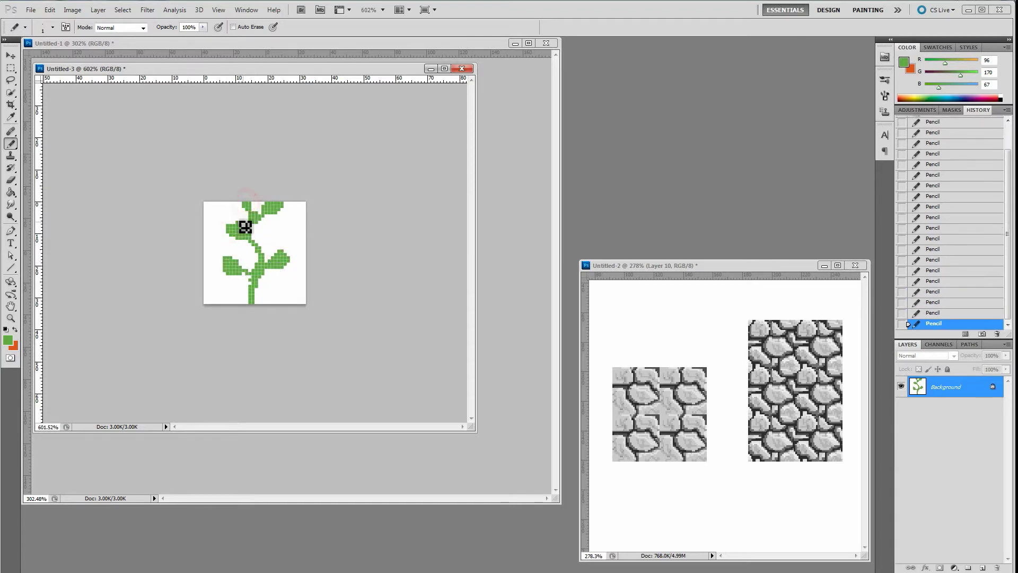
pyautogui.moveTo(259, 282); pyautogui.dragTo(269, 282)
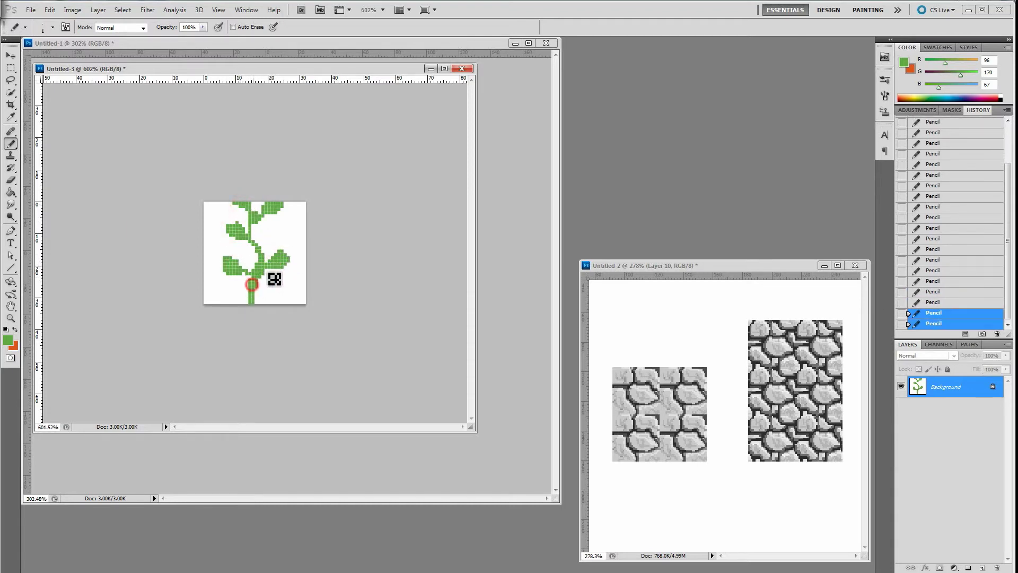
pyautogui.moveTo(246, 236); pyautogui.dragTo(262, 254)
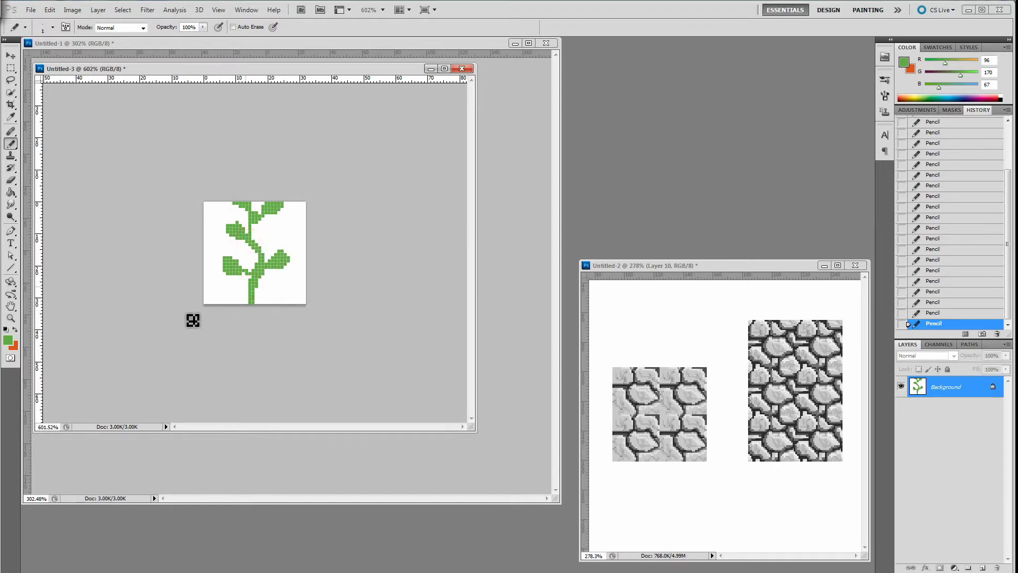
# - Set the foreground colour to dark green RGB 54, 97, 38 and shade the edges of the vine's stem and the undersides of its leaves
pyautogui.click(9, 342)
pyautogui.click(593, 305)
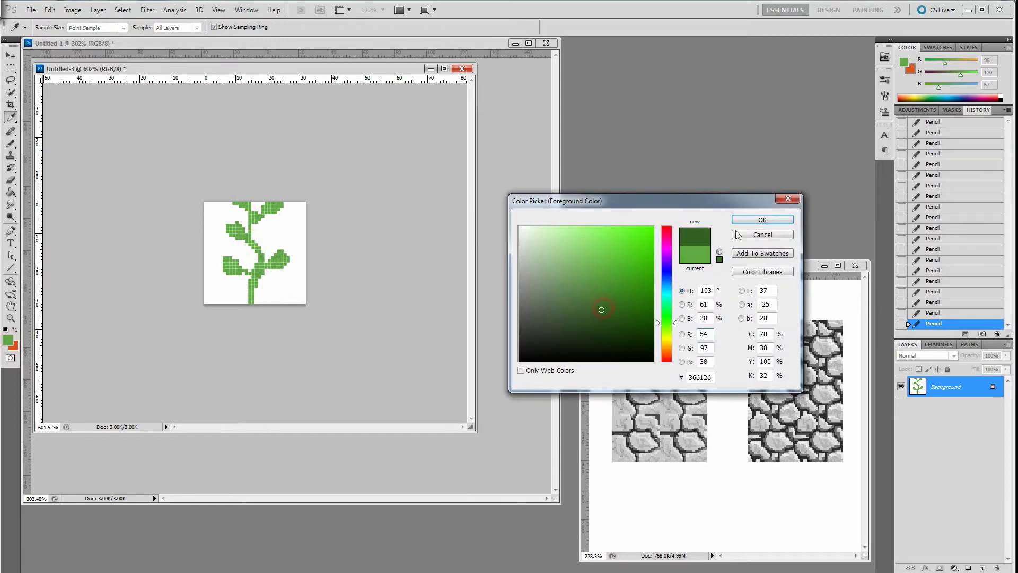
pyautogui.click(741, 221)
pyautogui.click(249, 284)
pyautogui.moveTo(250, 285); pyautogui.dragTo(249, 303)
pyautogui.moveTo(223, 258); pyautogui.dragTo(241, 274)
pyautogui.moveTo(227, 227); pyautogui.dragTo(244, 238)
pyautogui.moveTo(235, 203)
pyautogui.mouseDown()
pyautogui.moveTo(248, 207)
pyautogui.moveTo(265, 260)
pyautogui.mouseUp()
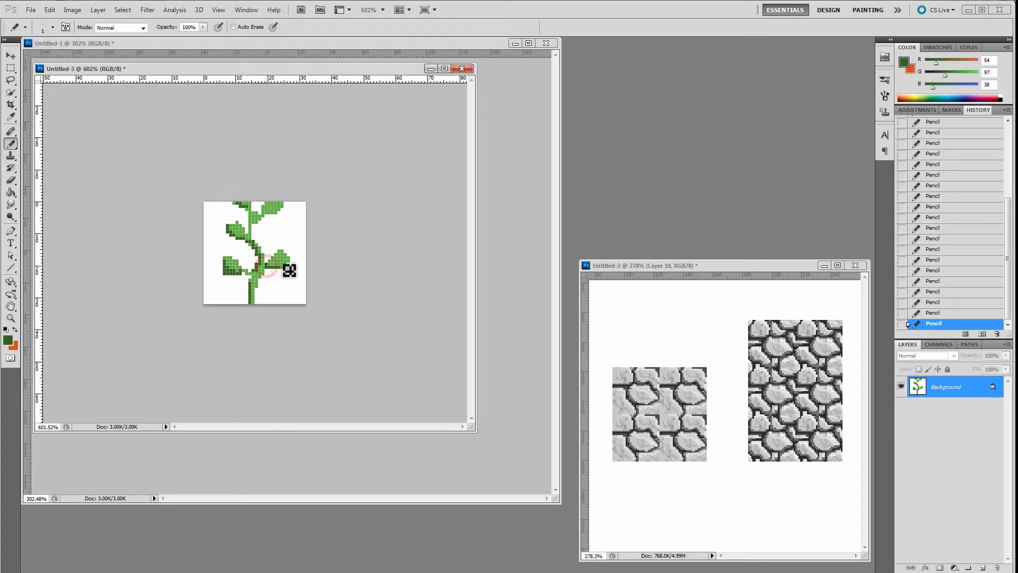
pyautogui.click(268, 211)
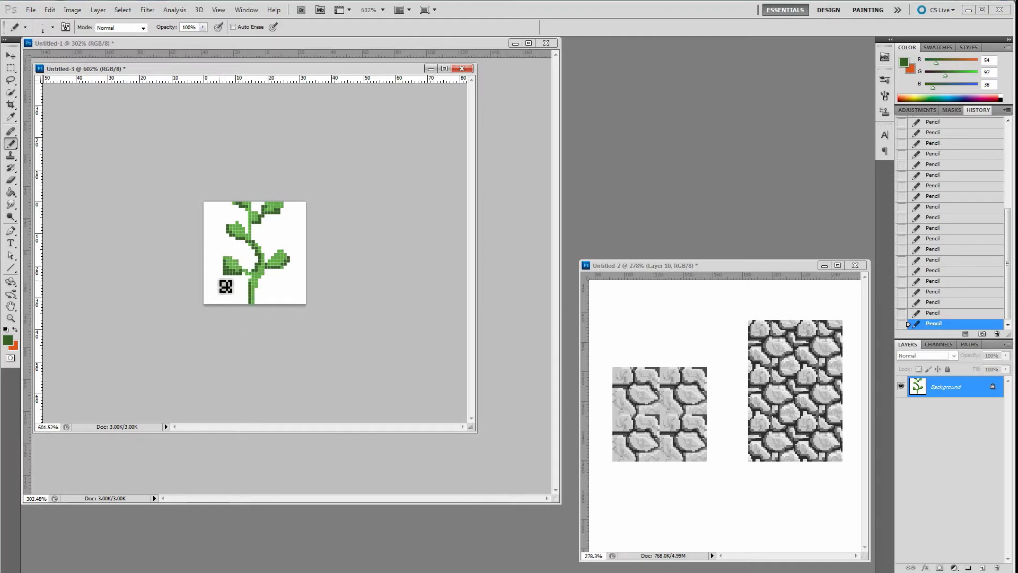
# - Sample the white background colour and trim the corners of the vine's lower-left leaf
pyautogui.click(10, 341)
pyautogui.click(221, 286)
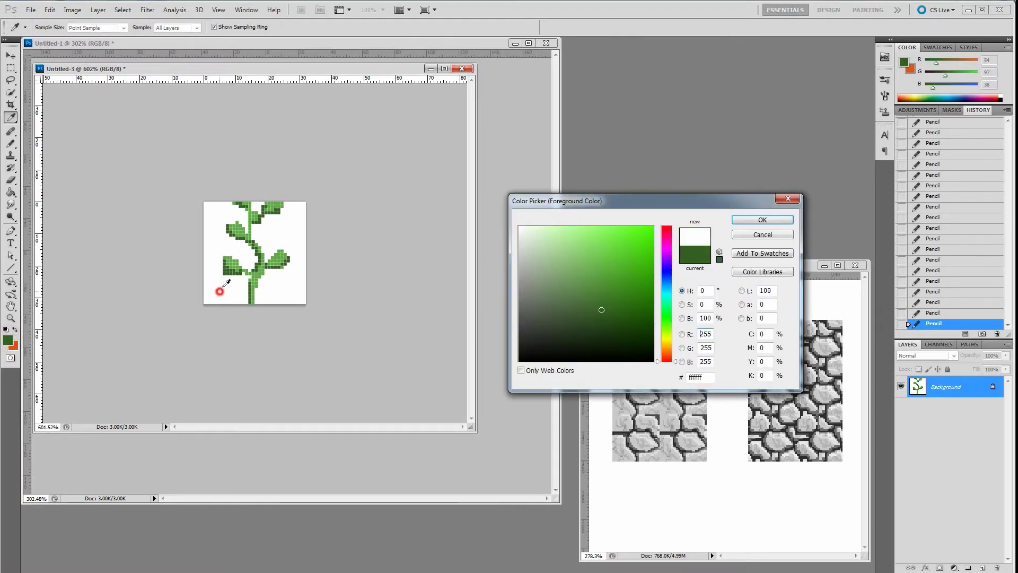
pyautogui.click(743, 221)
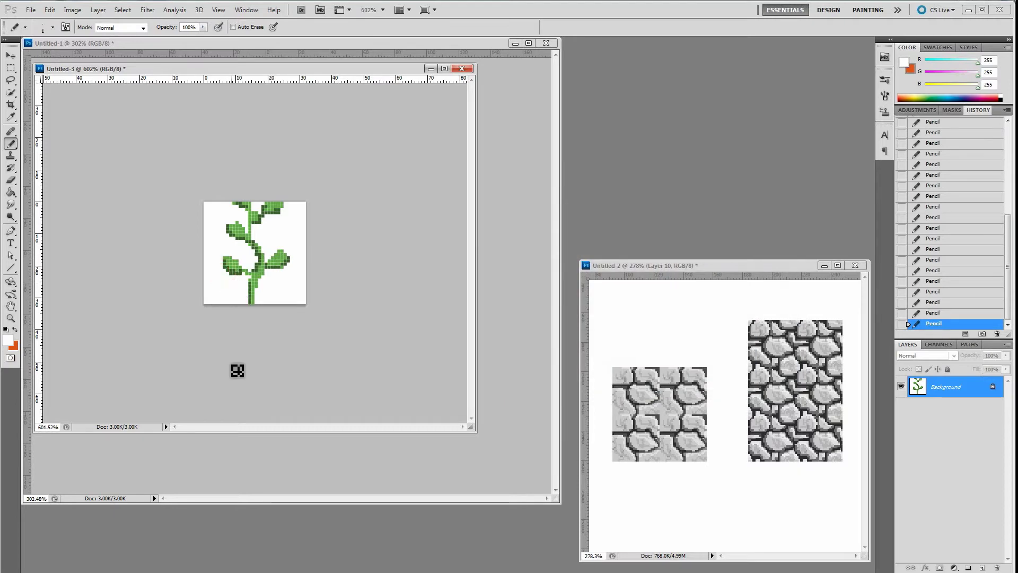
# - Set the foreground colour to light green RGB 166, 245, 135 and add highlights to the vine's leaves and stem
pyautogui.click(10, 342)
pyautogui.click(276, 259)
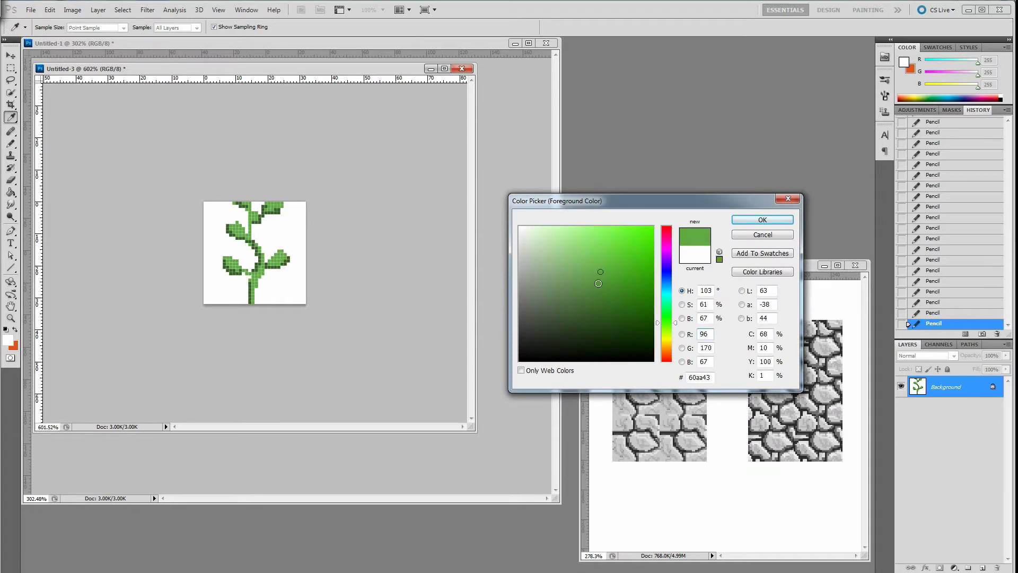
pyautogui.click(599, 241)
pyautogui.moveTo(602, 230); pyautogui.dragTo(580, 230)
pyautogui.click(750, 218)
pyautogui.moveTo(281, 266)
pyautogui.mouseDown()
pyautogui.moveTo(251, 277)
pyautogui.moveTo(230, 268)
pyautogui.mouseUp()
pyautogui.click(233, 228)
pyautogui.moveTo(269, 208); pyautogui.dragTo(253, 216)
pyautogui.moveTo(263, 265); pyautogui.dragTo(262, 273)
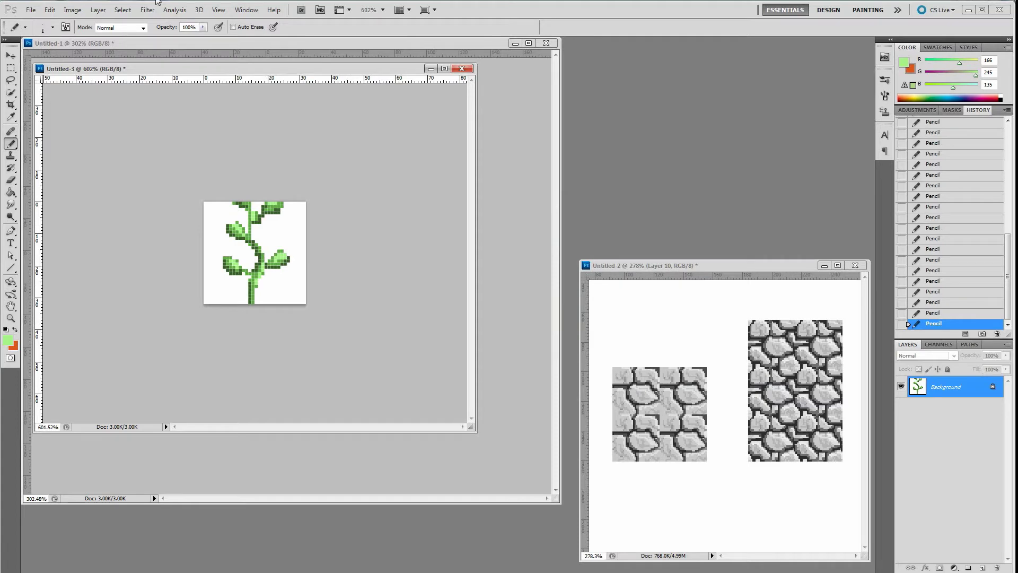
# - Offset the vine tile 0 pixels horizontally and 16 pixels down with wrap-around
pyautogui.click(147, 9)
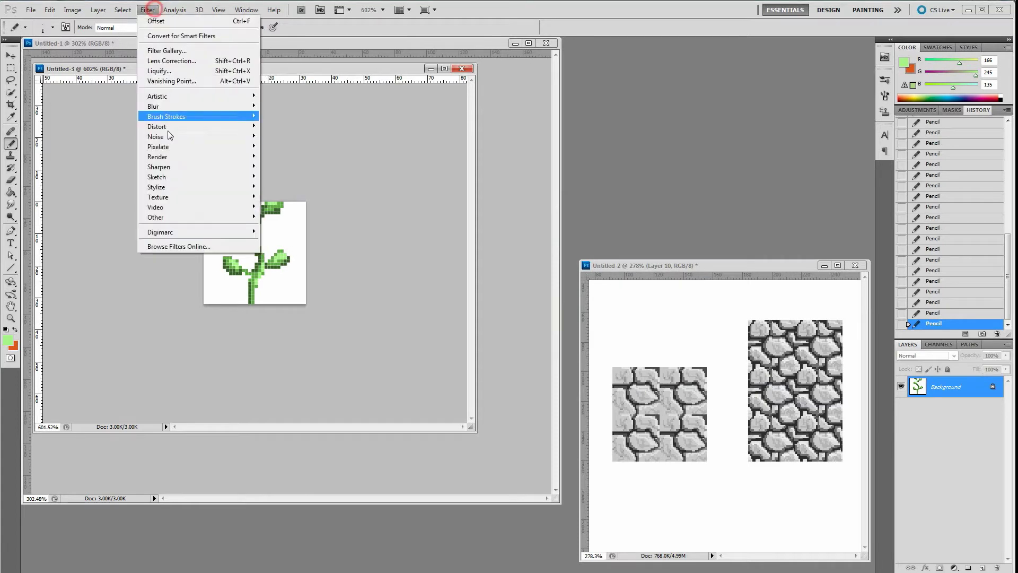
pyautogui.click(156, 217)
pyautogui.click(115, 257)
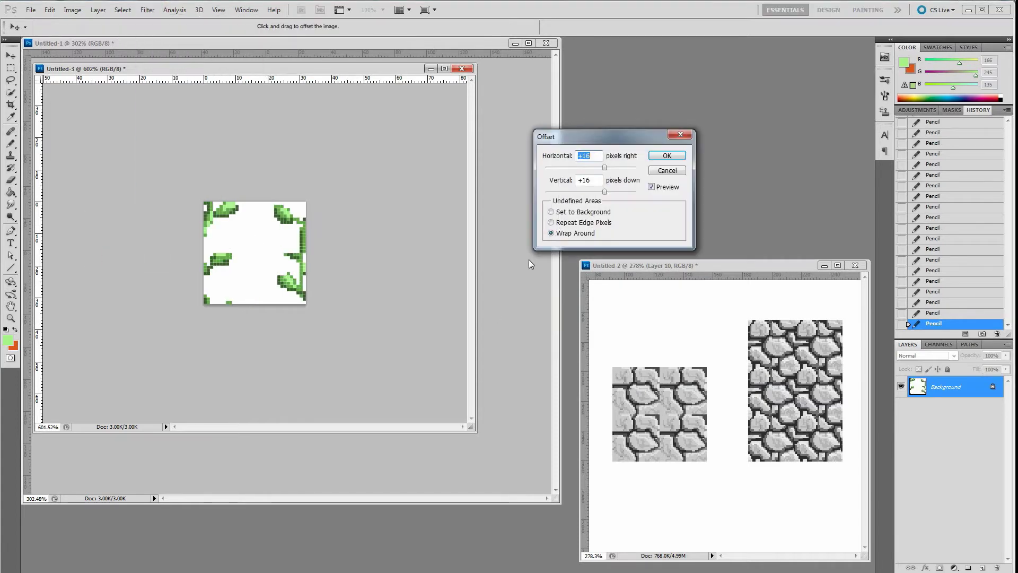
pyautogui.click(591, 180)
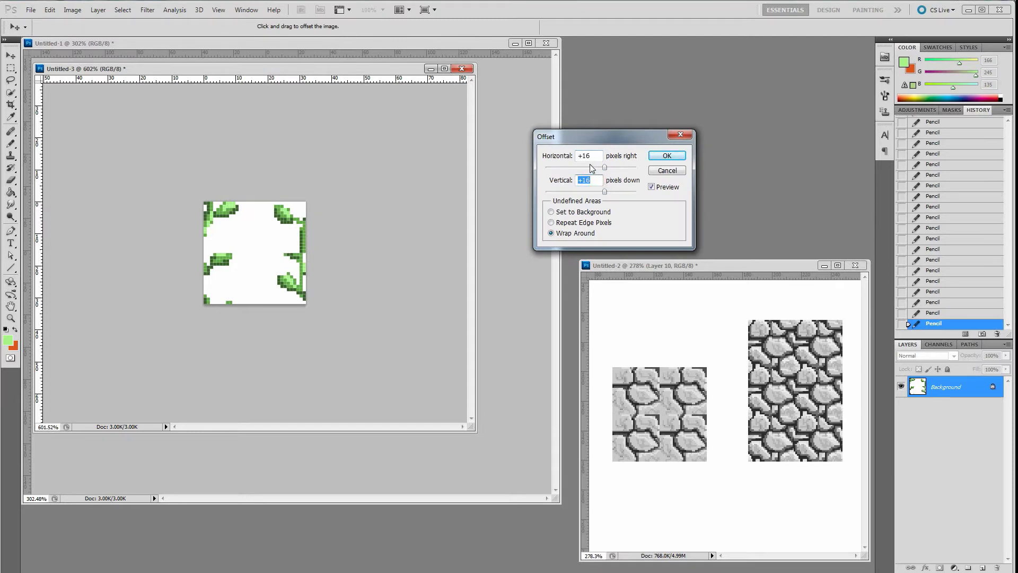
pyautogui.click(590, 155)
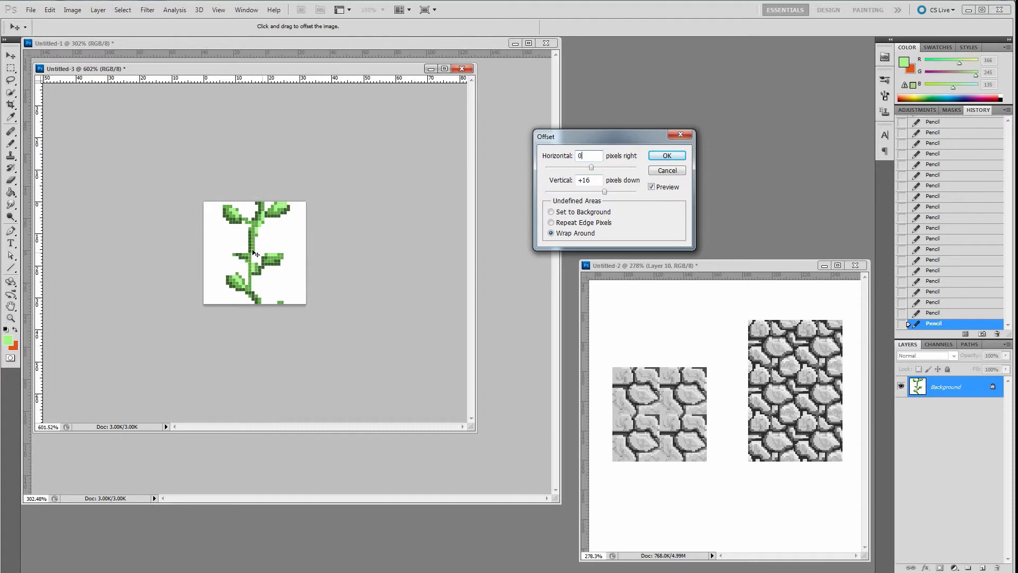
pyautogui.click(667, 155)
# - Sample the mid green, RGB 96, 170, 67, and redraw the cut-off leaves on both sides of the stem at the central seam
pyautogui.click(267, 277)
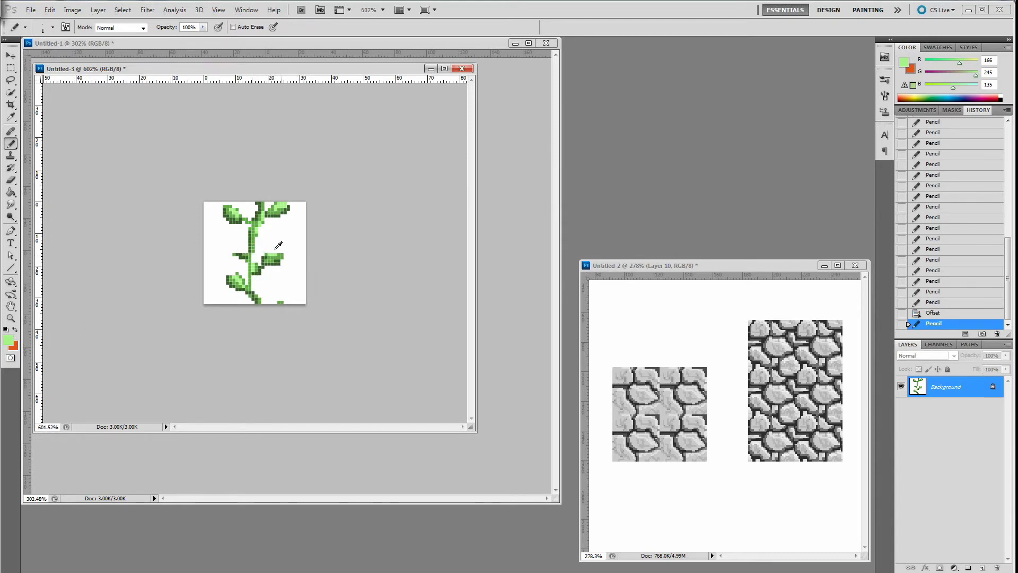
pyautogui.keyDown('alt'); pyautogui.click(253, 244); pyautogui.keyUp('alt')
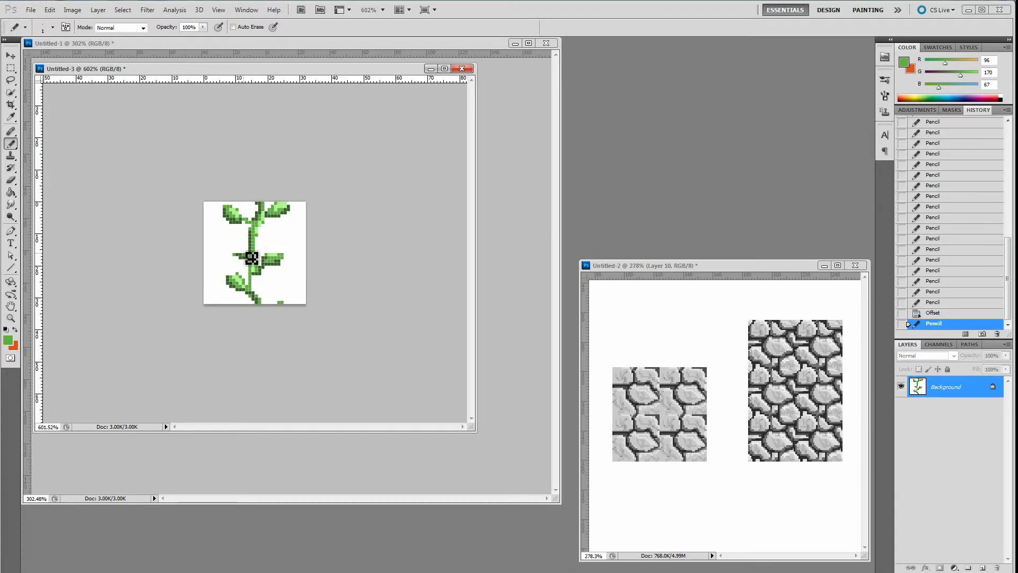
pyautogui.click(240, 255)
pyautogui.click(276, 258)
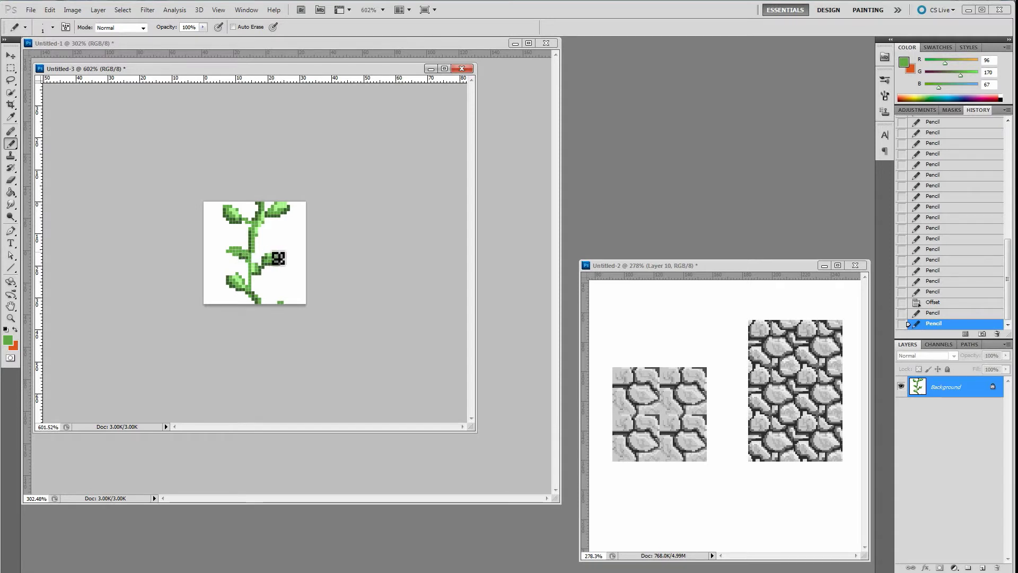
pyautogui.click(237, 251)
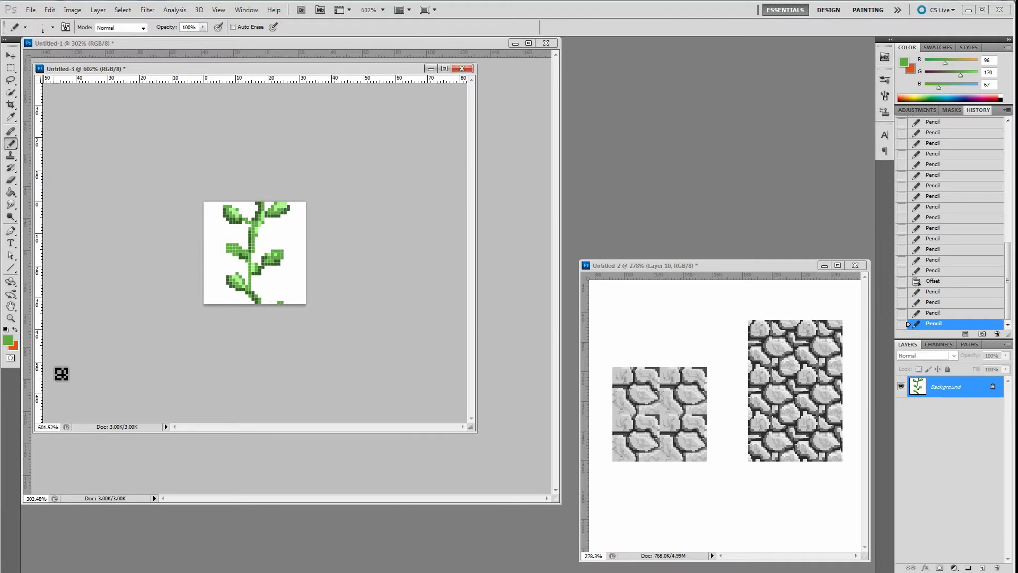
# - Set the foreground colour to light green RGB 166, 245, 135 and add highlights to the redrawn leaves at the central seam
pyautogui.click(9, 341)
pyautogui.click(278, 253)
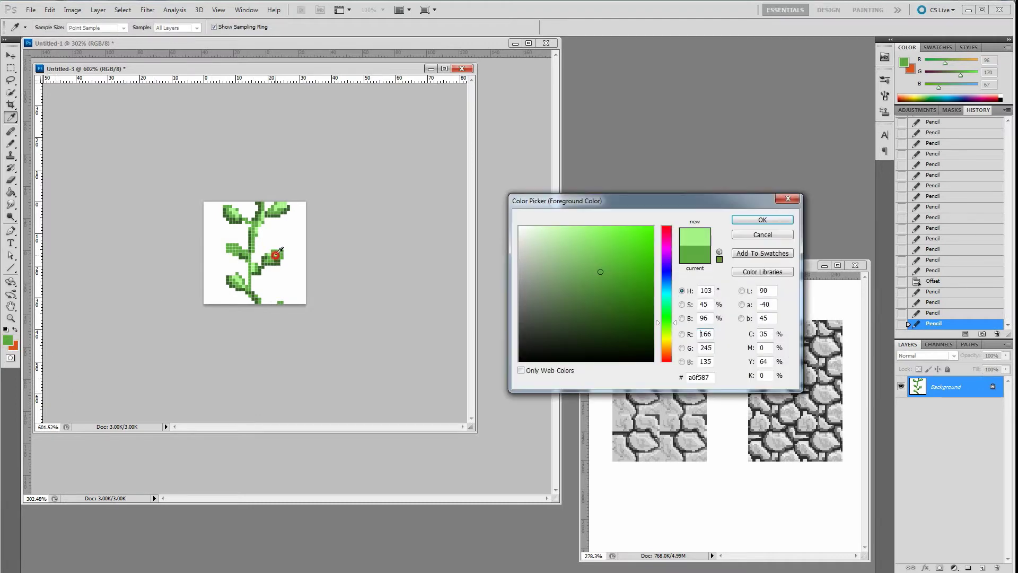
pyautogui.press('Return')
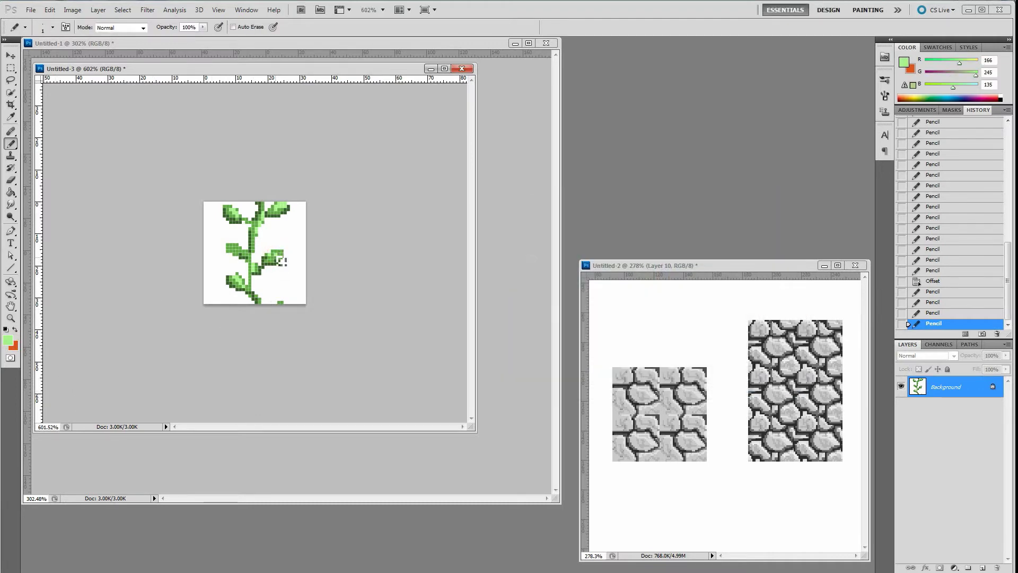
pyautogui.moveTo(232, 245)
pyautogui.mouseDown()
pyautogui.moveTo(244, 253)
pyautogui.moveTo(234, 249)
pyautogui.mouseUp()
pyautogui.click(269, 253)
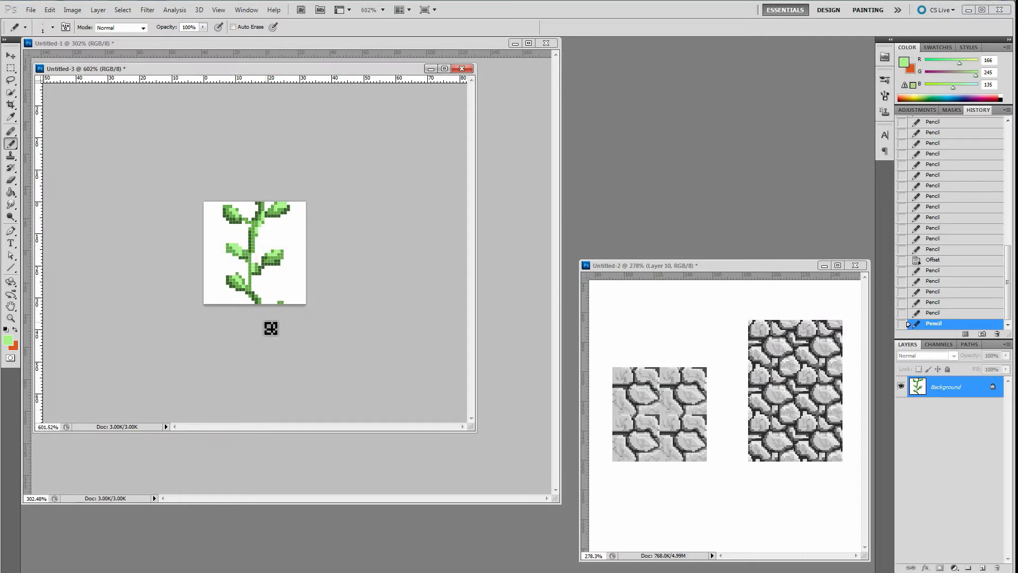
# - Sample the vine's dark green and shade the edges of the redrawn leaf on the left of the stem
pyautogui.click(7, 343)
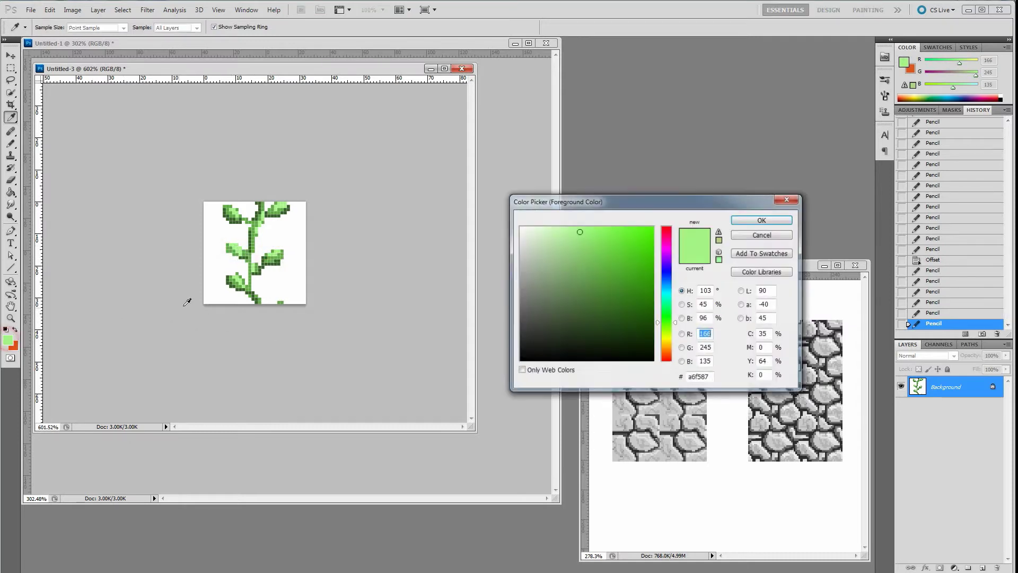
pyautogui.click(244, 254)
pyautogui.press('Return')
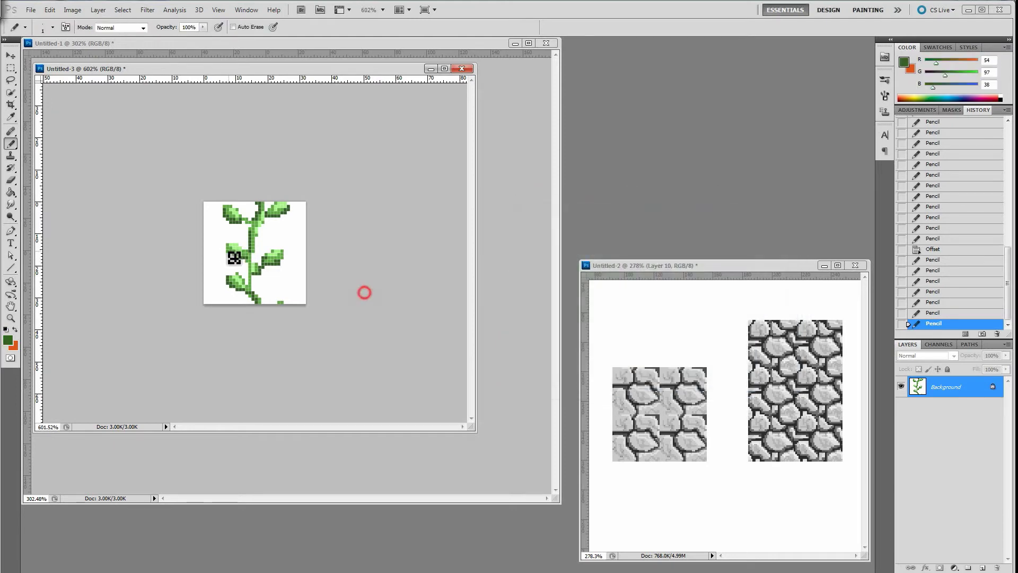
pyautogui.click(228, 247)
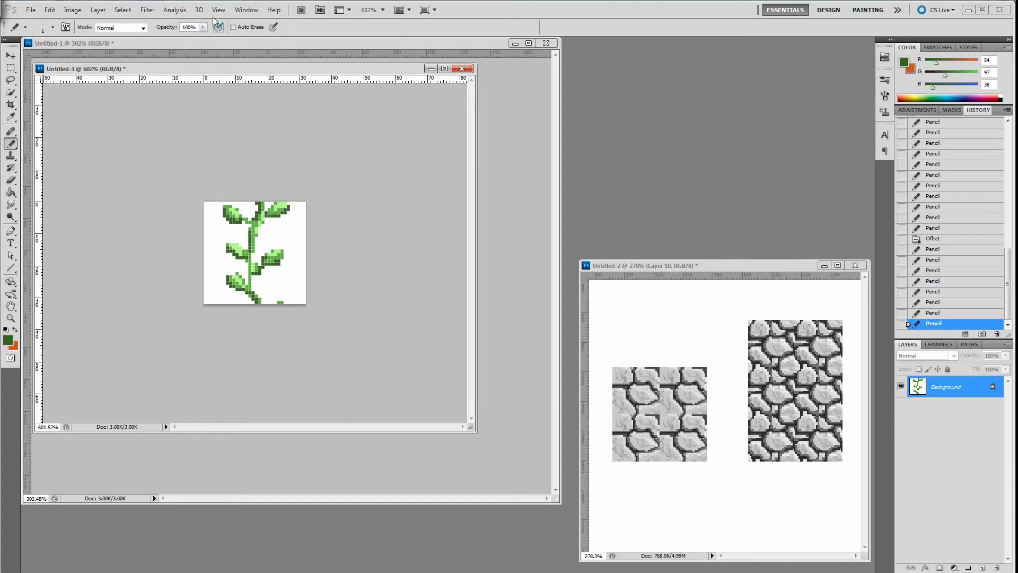
# - Offset the vine tile again by 0 pixels horizontally and 16 pixels down with wrap-around
pyautogui.click(243, 11)
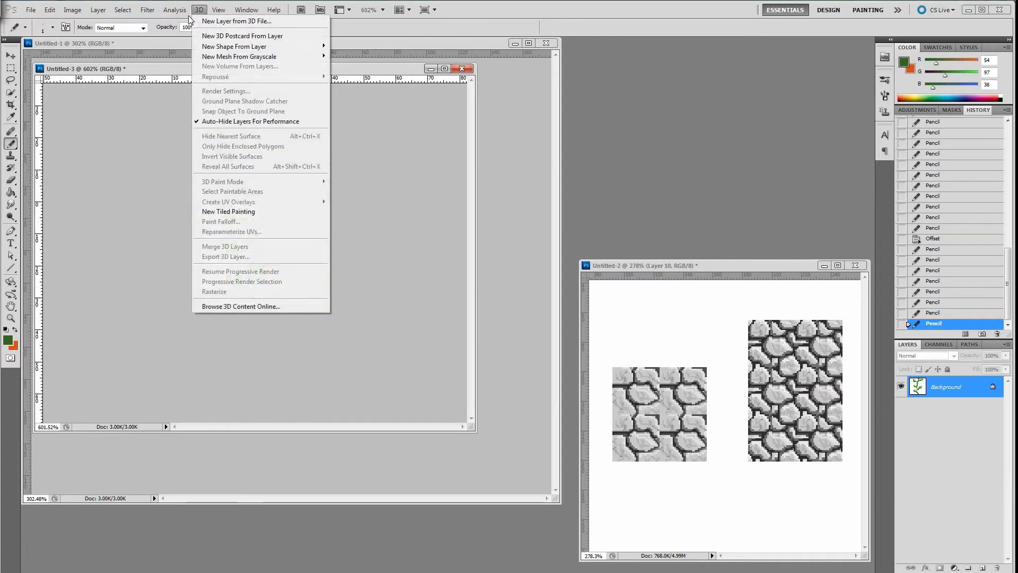
pyautogui.moveTo(147, 9)
pyautogui.moveTo(162, 222)
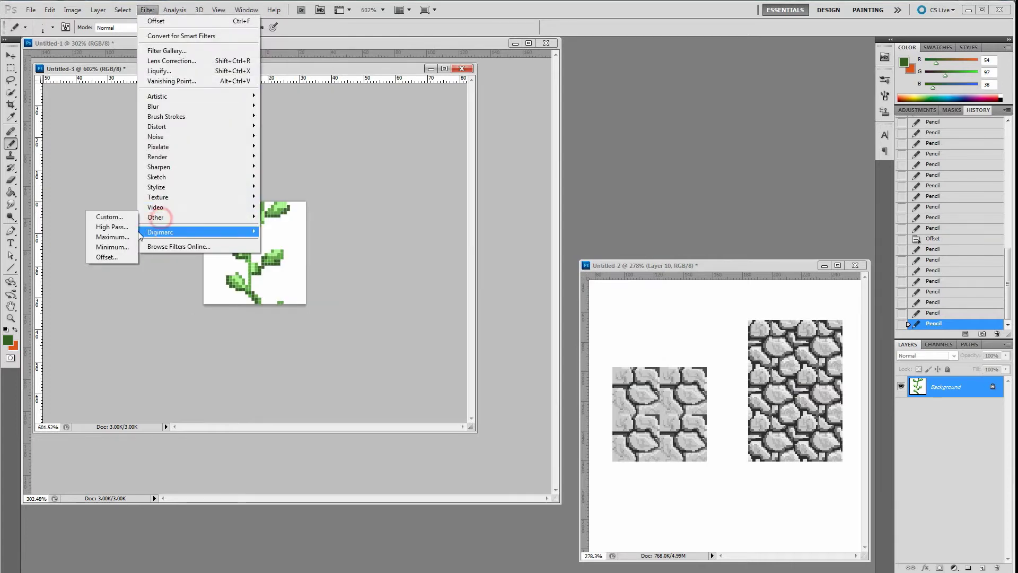
pyautogui.click(121, 259)
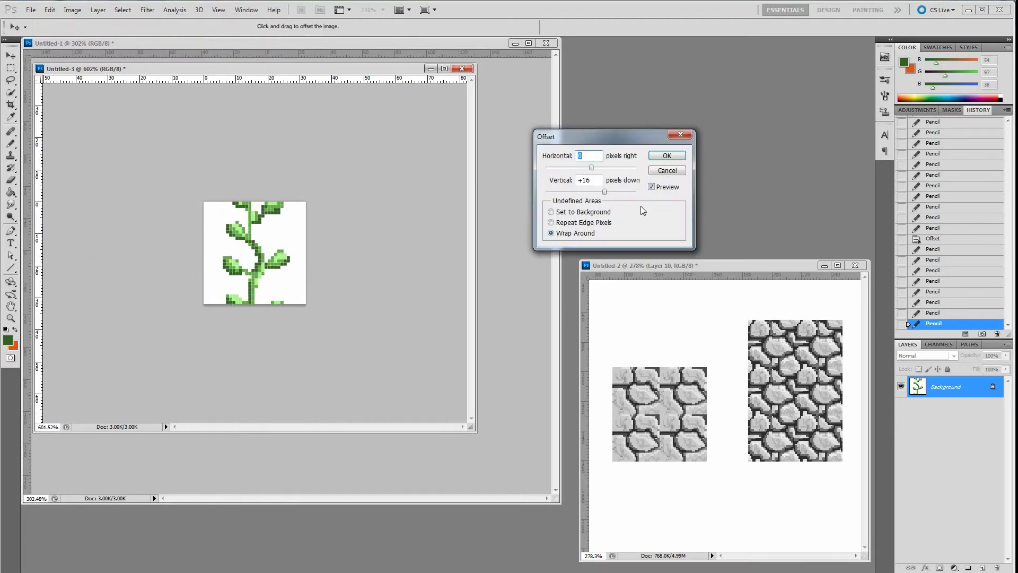
pyautogui.click(658, 155)
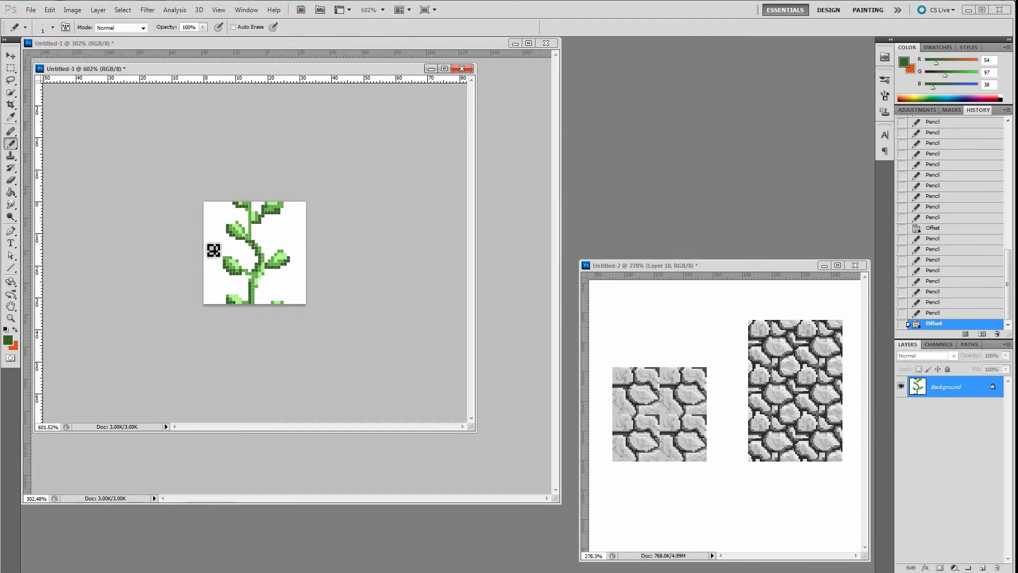
# - Try placing the vine tile with its white background over the larger stone wall in Untitled-2
pyautogui.press('v')
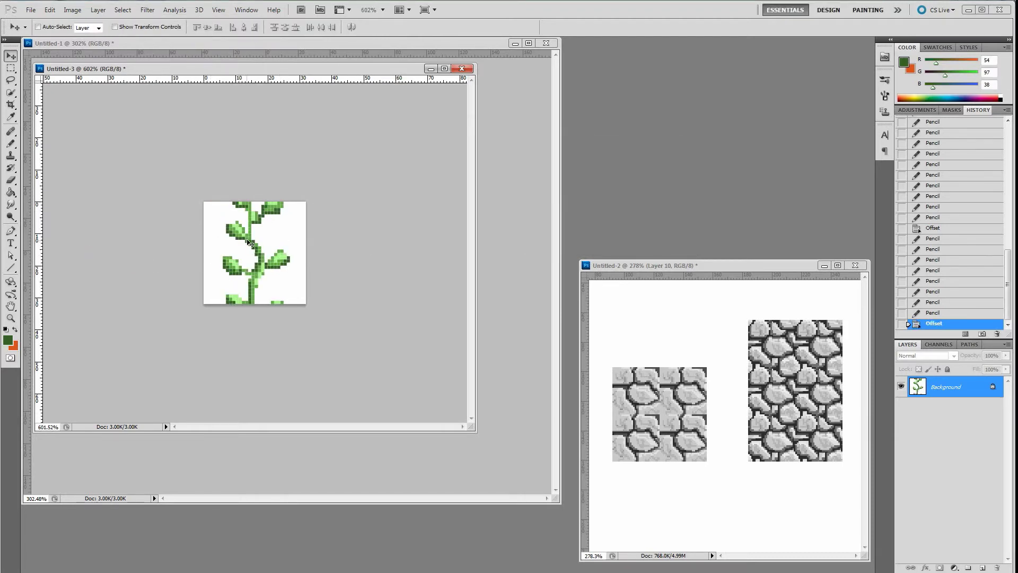
pyautogui.moveTo(249, 241); pyautogui.dragTo(800, 422)
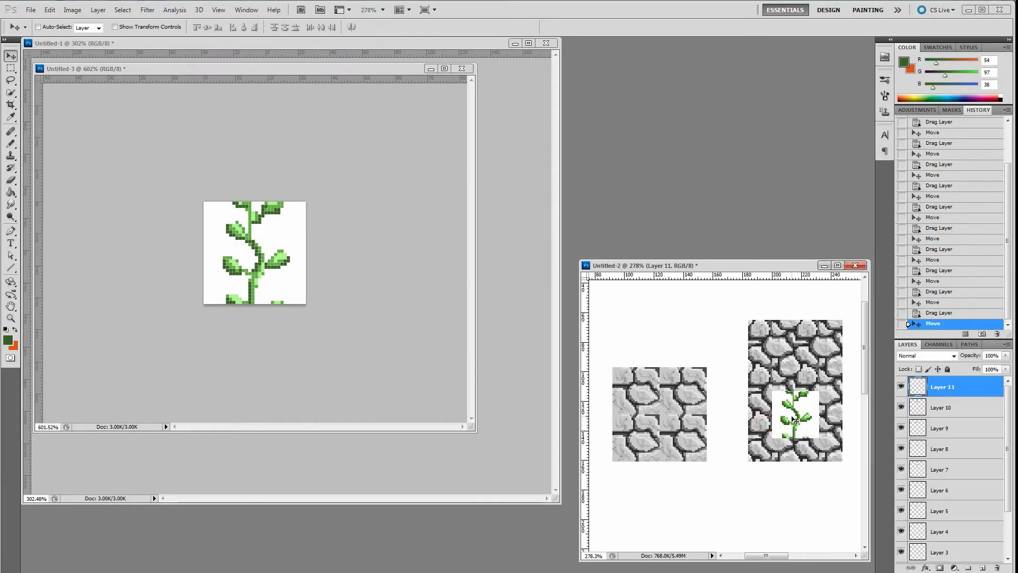
pyautogui.hotkey('ctrl', 'z')
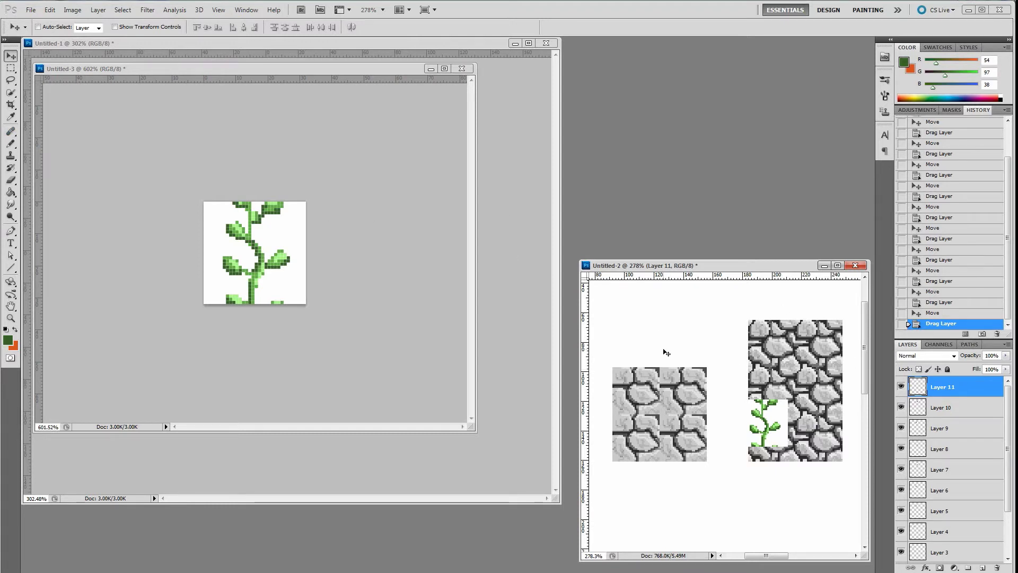
pyautogui.hotkey('ctrl', 'z')
# - Convert the vine document's locked Background into a regular layer named Layer 0
pyautogui.click(412, 182)
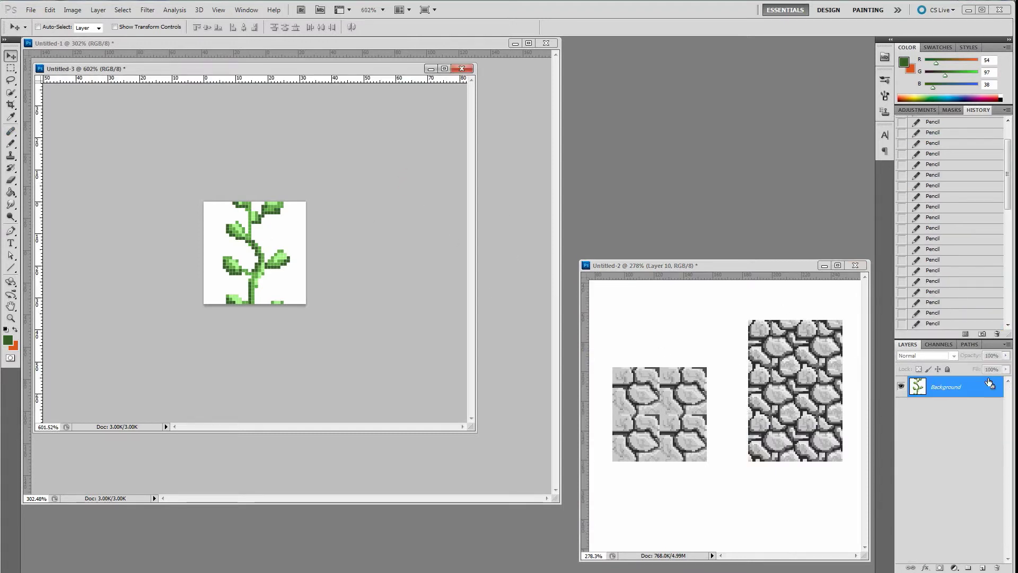
pyautogui.doubleClick(990, 391)
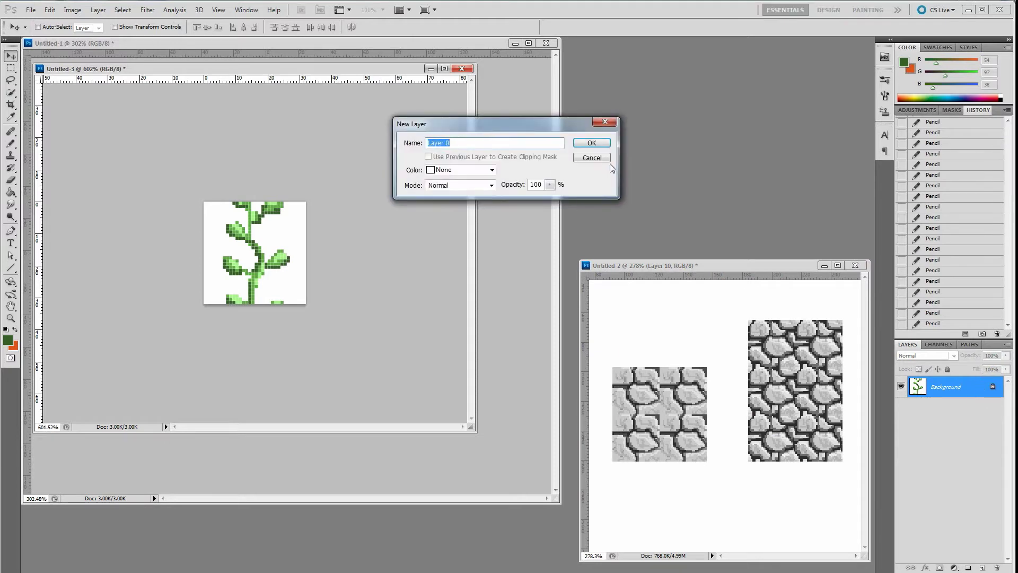
pyautogui.click(592, 142)
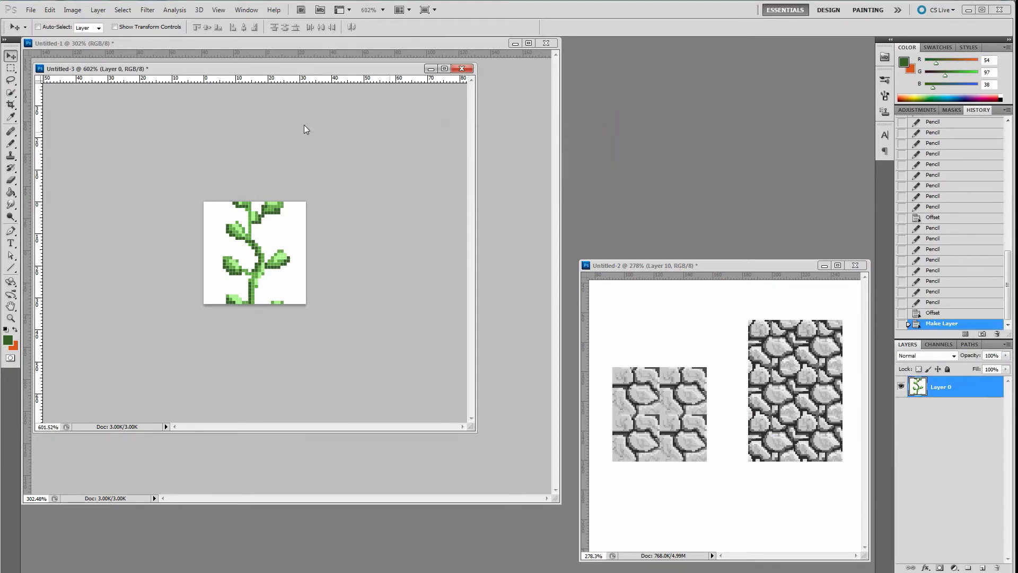
# - Choose the Magic Wand and set its tolerance to 0, leaving nothing selected in the vine tile
pyautogui.click(11, 92)
pyautogui.click(48, 104)
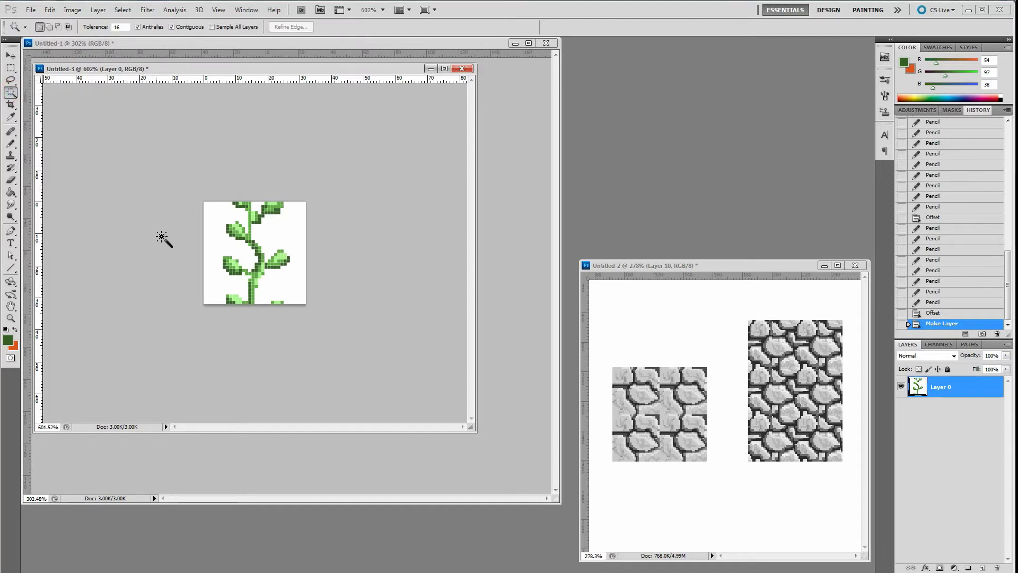
pyautogui.click(216, 244)
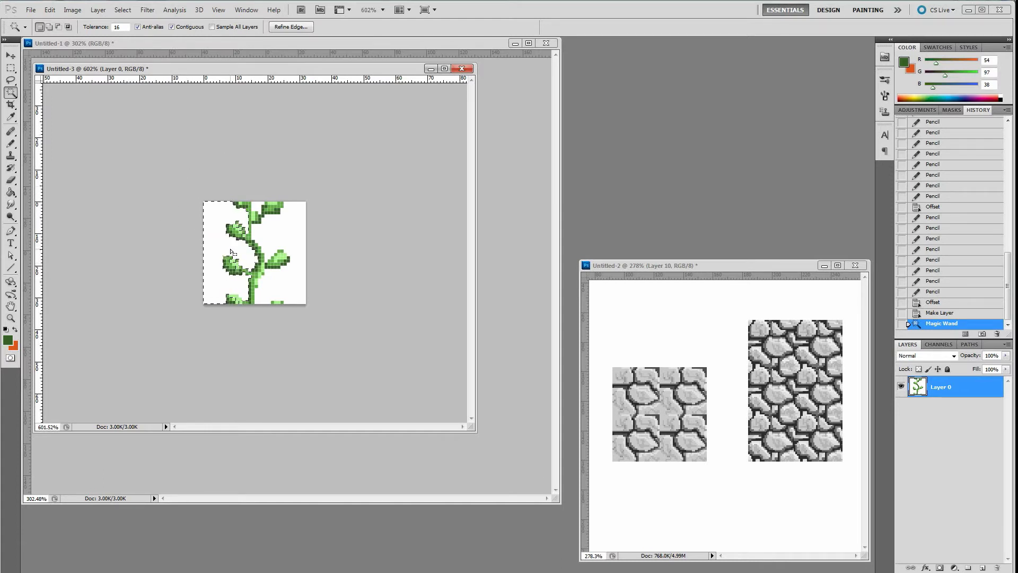
pyautogui.hotkey('ctrl', 'd')
pyautogui.click(120, 28)
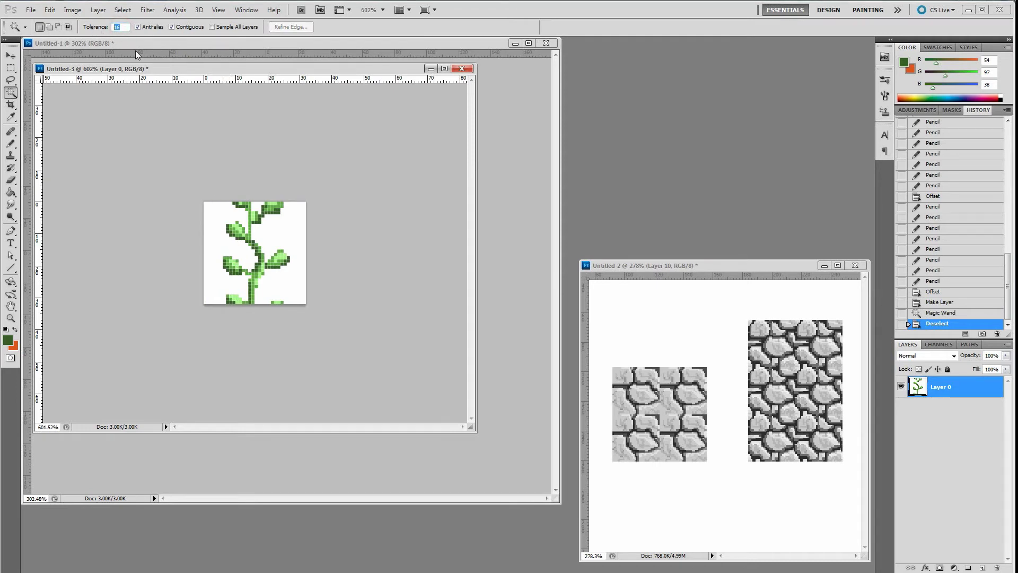
pyautogui.write('0')
# - Try deleting the white area left of the vine using an anti-aliased Magic Wand selection
pyautogui.click(211, 248)
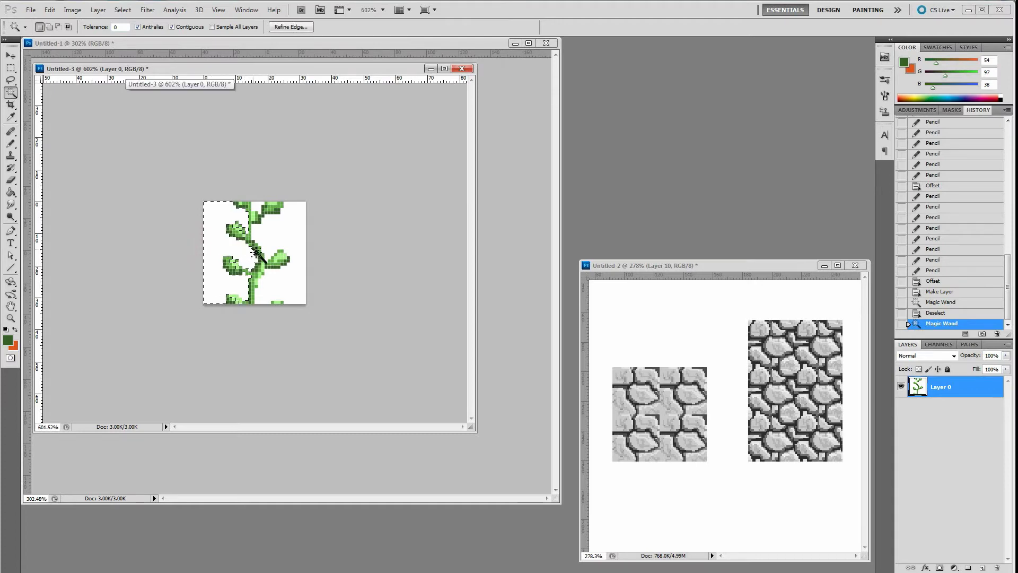
pyautogui.press('Delete')
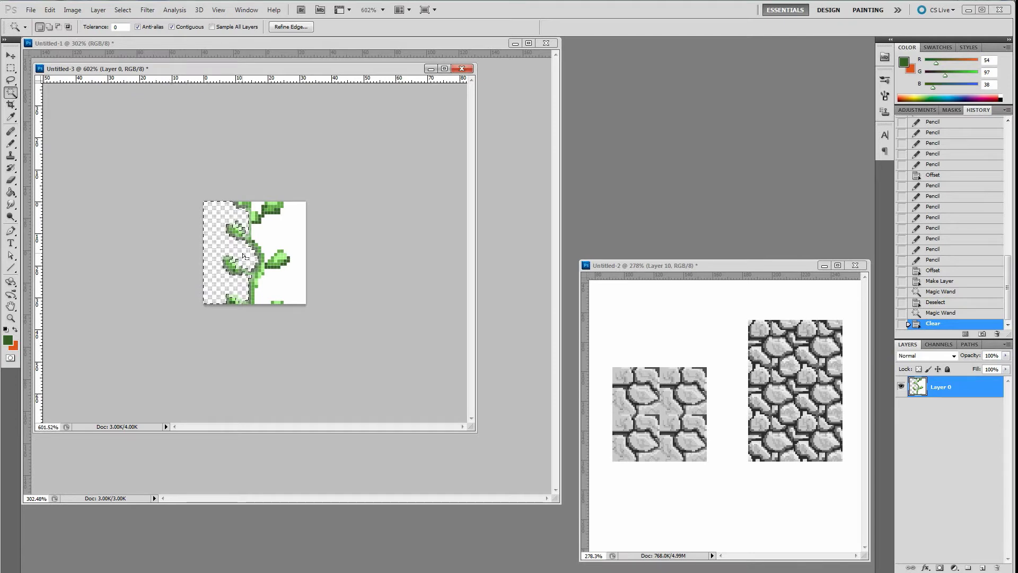
pyautogui.hotkey('ctrl', 'z')
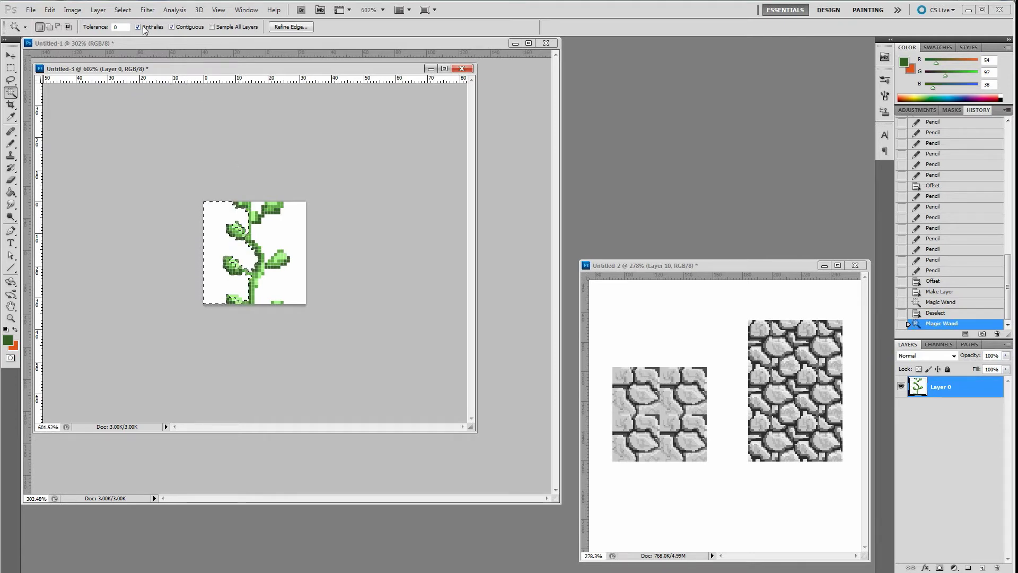
# - Turn off Magic Wand anti-aliasing and delete all white background regions around the vine, leaving nothing selected
pyautogui.click(200, 288)
pyautogui.click(213, 239)
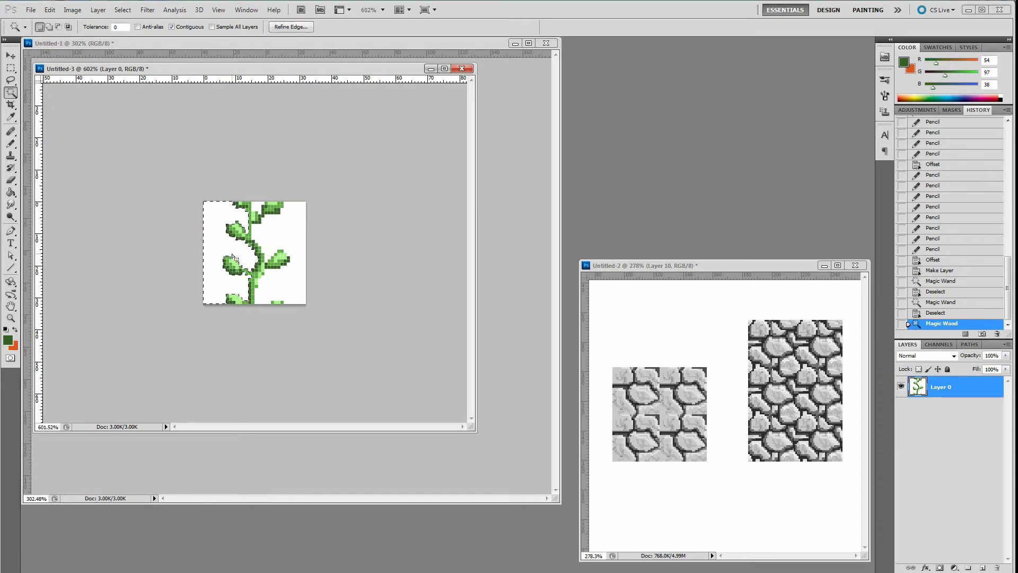
pyautogui.press('Delete')
pyautogui.click(291, 234)
pyautogui.press('Delete')
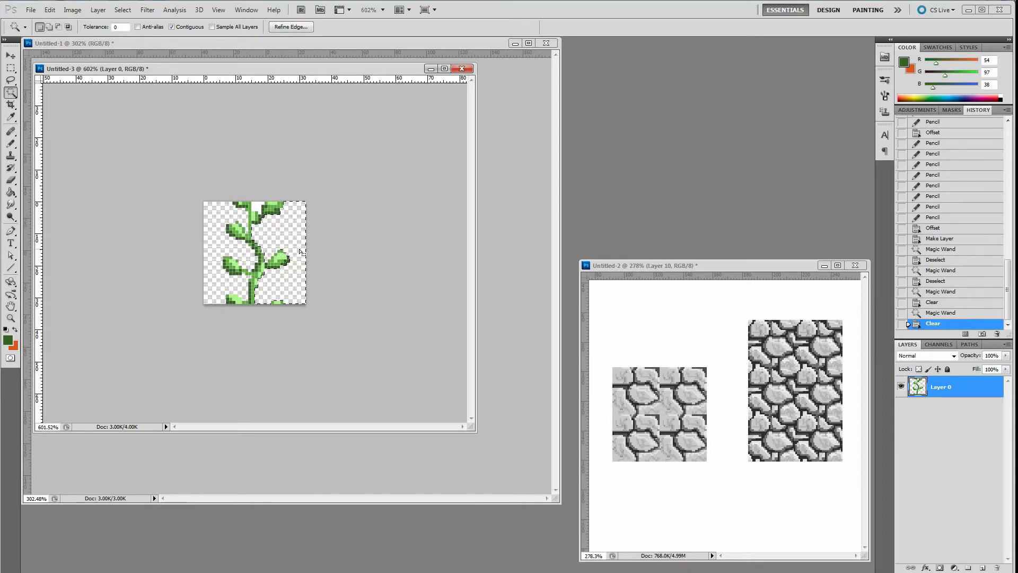
pyautogui.click(256, 209)
pyautogui.press('Delete')
pyautogui.hotkey('ctrl', 'd')
# - Place three copies of the transparent vine over the larger stone wall in Untitled-2, two stacked vertically and one beside them
pyautogui.press('v')
pyautogui.moveTo(255, 221); pyautogui.dragTo(807, 371)
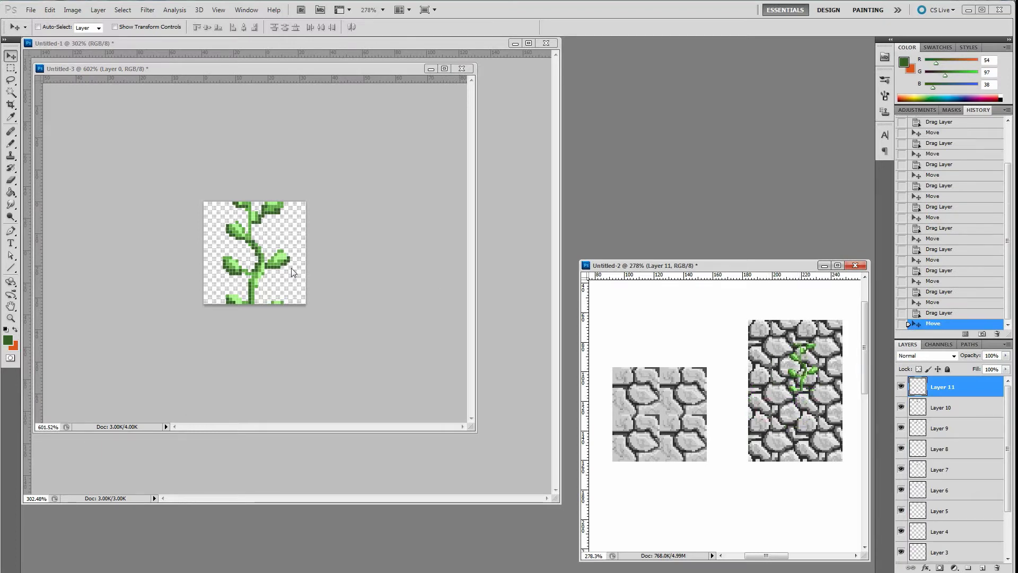
pyautogui.click(252, 242)
pyautogui.moveTo(252, 221); pyautogui.dragTo(806, 422)
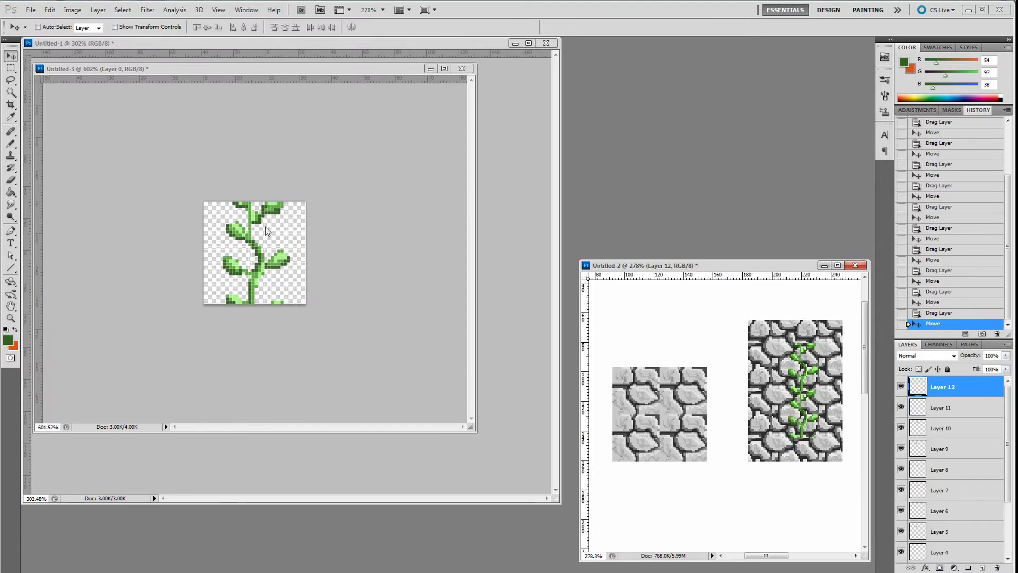
pyautogui.click(355, 283)
pyautogui.moveTo(353, 291); pyautogui.dragTo(835, 406)
pyautogui.moveTo(787, 375); pyautogui.dragTo(790, 394)
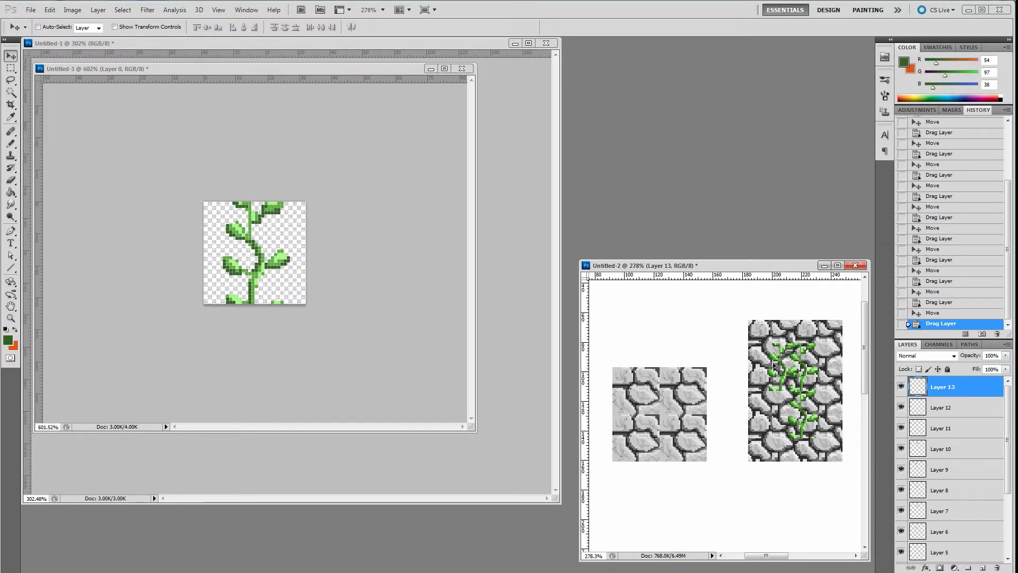
# - Undo all the vine copies placed on the stone wall in Untitled-2
pyautogui.hotkey('ctrl', 'alt', 'z')
pyautogui.hotkey('ctrl', 'alt', 'z')
pyautogui.hotkey('ctrl', 'alt', 'z')
pyautogui.hotkey('ctrl', 'alt', 'z')
pyautogui.hotkey('ctrl', 'alt', 'z')
pyautogui.hotkey('ctrl', 'alt', 'z')
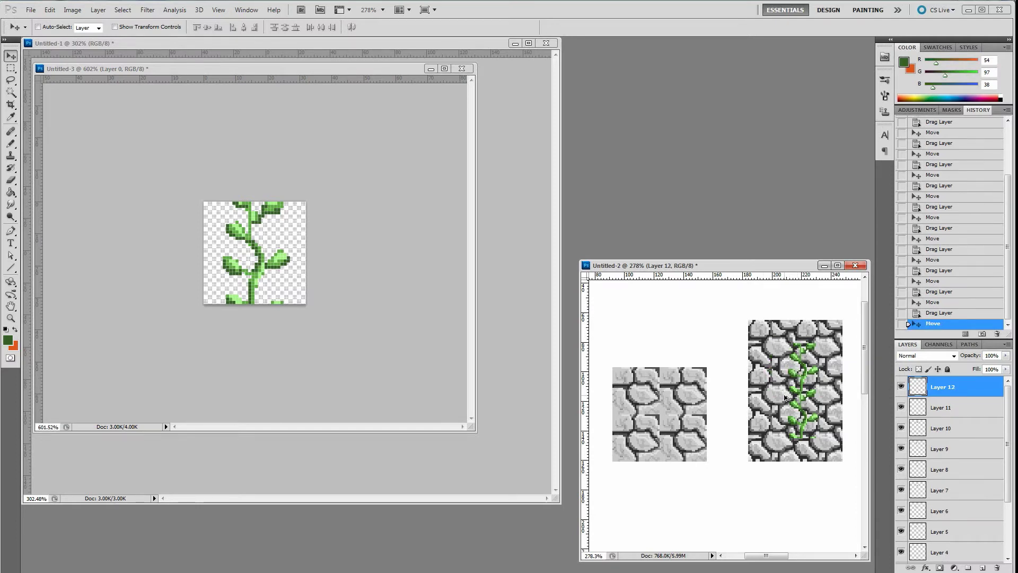
pyautogui.hotkey('ctrl', 'alt', 'z')
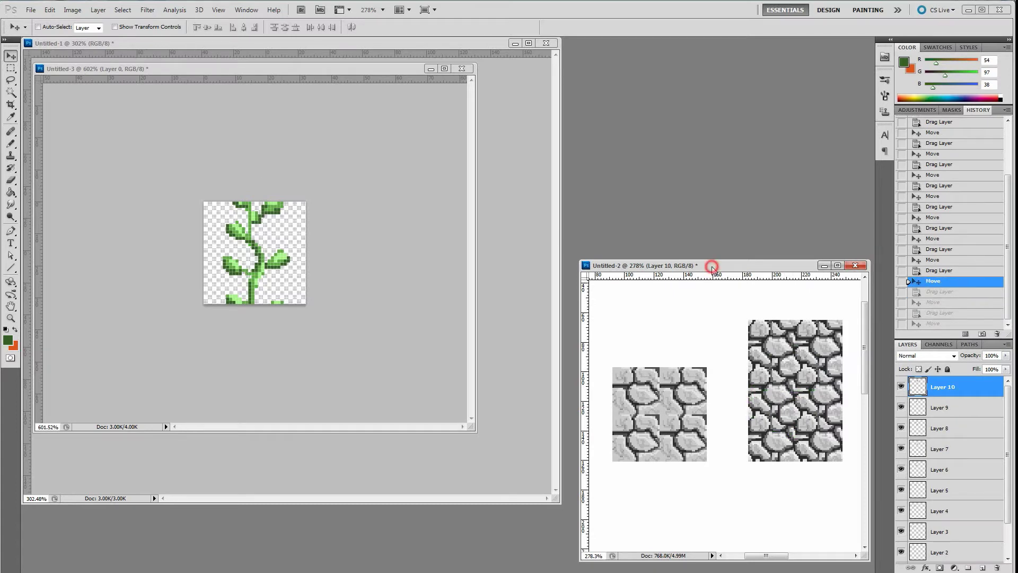
# - Reposition the Untitled-2 window beside the vine document and zoom out to show its whole canvas
pyautogui.moveTo(715, 267); pyautogui.dragTo(615, 135)
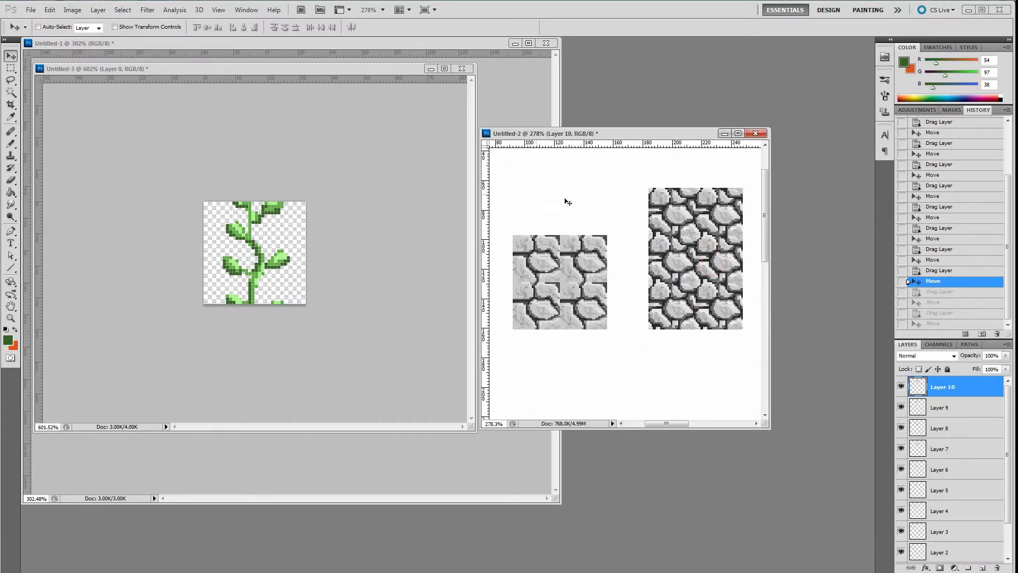
pyautogui.scroll(-4, 566, 218)
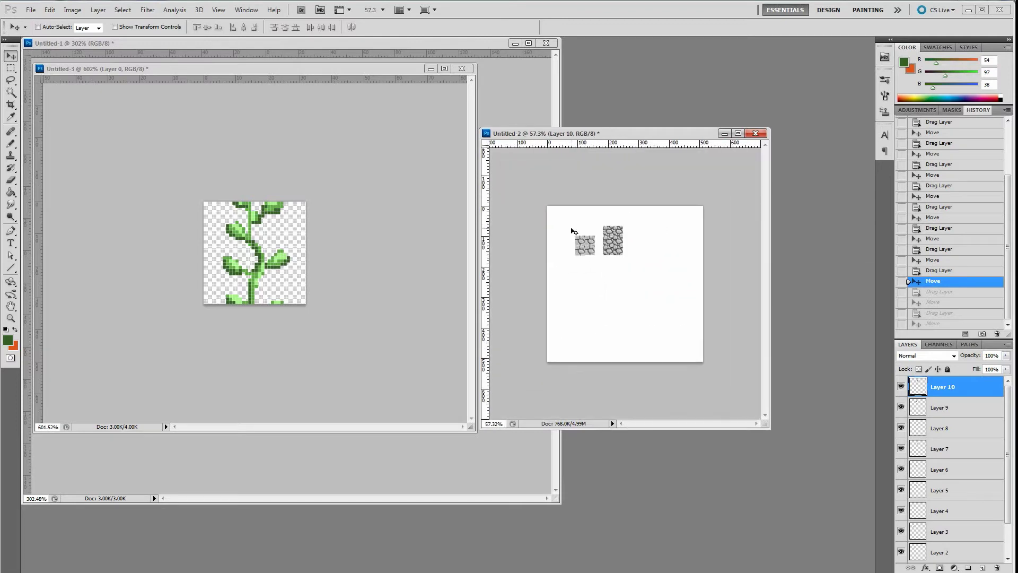
pyautogui.click(30, 10)
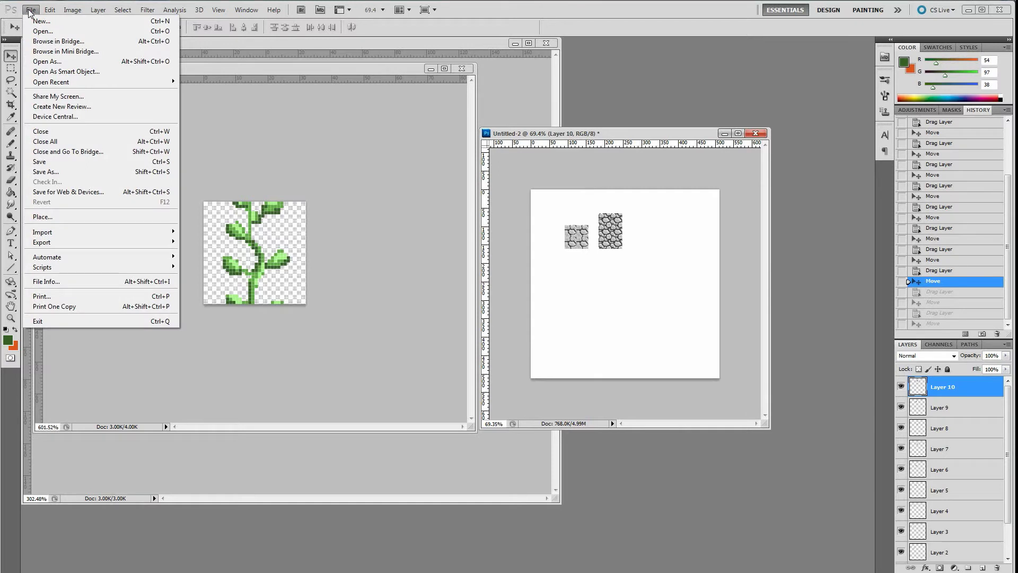
pyautogui.click(41, 21)
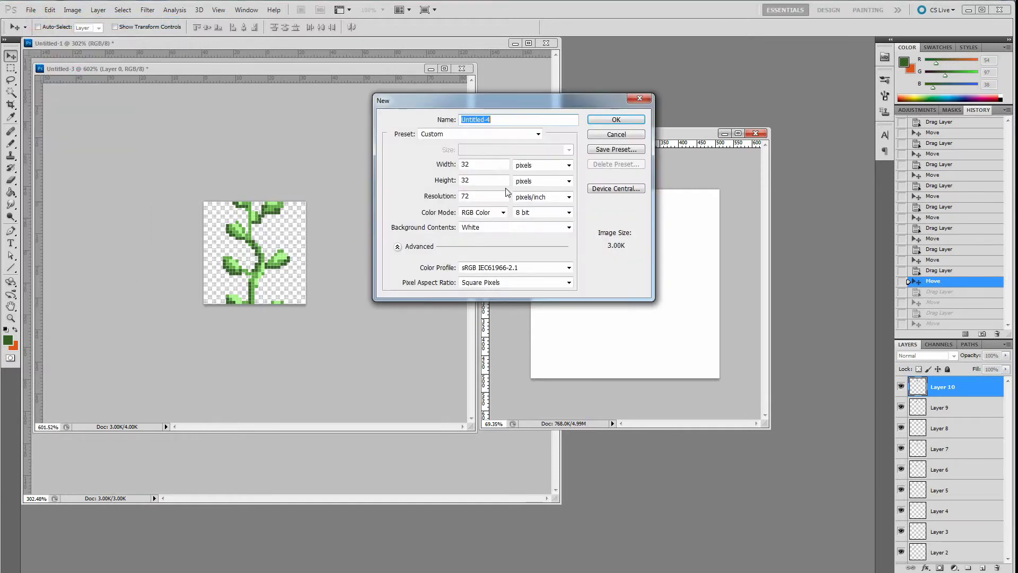
pyautogui.moveTo(475, 160); pyautogui.dragTo(401, 161)
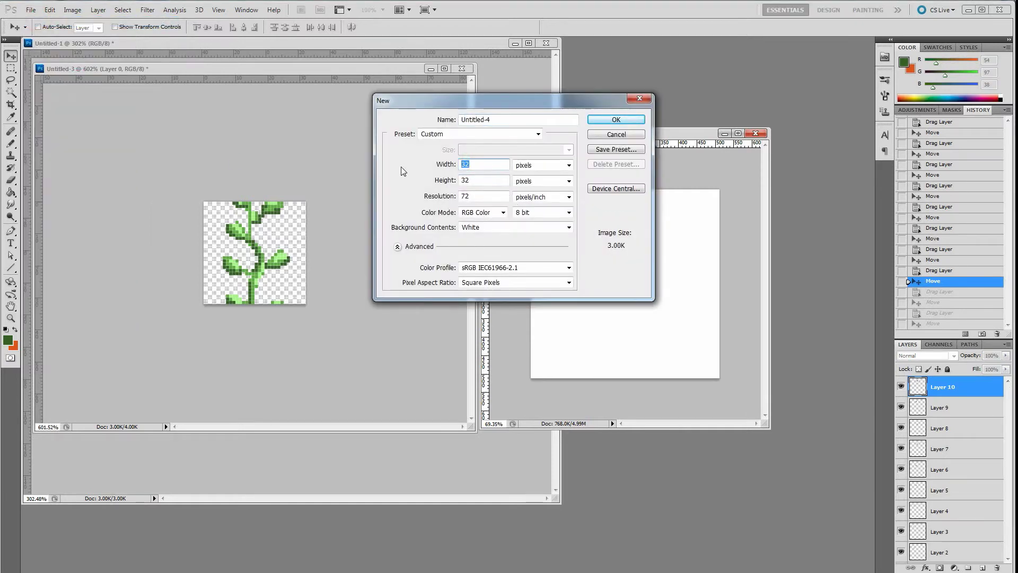
pyautogui.click(602, 135)
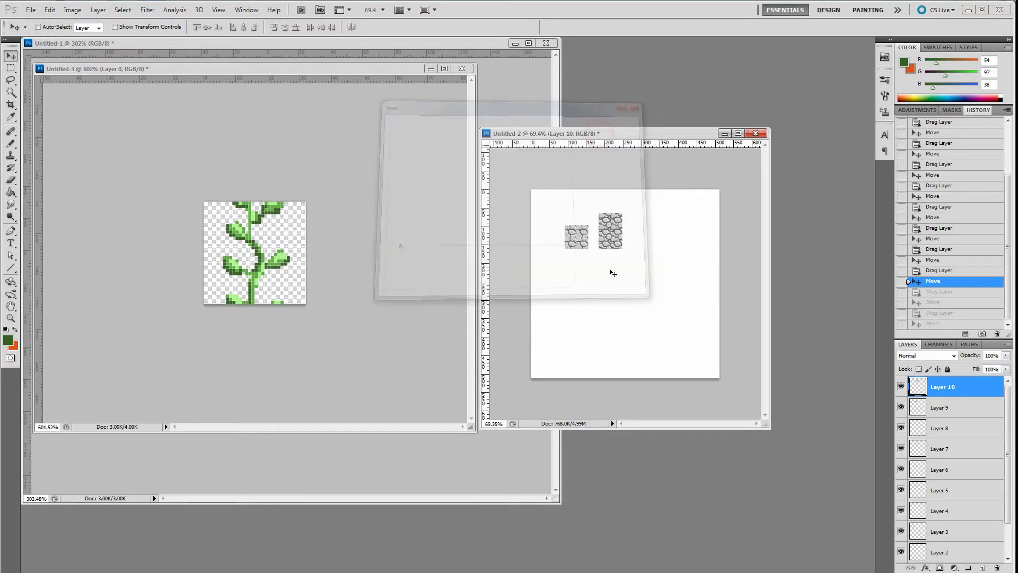
# - Review the pixel width and height of the Untitled-2 document in Image Size
pyautogui.hotkey('ctrl', 'alt', 'i')
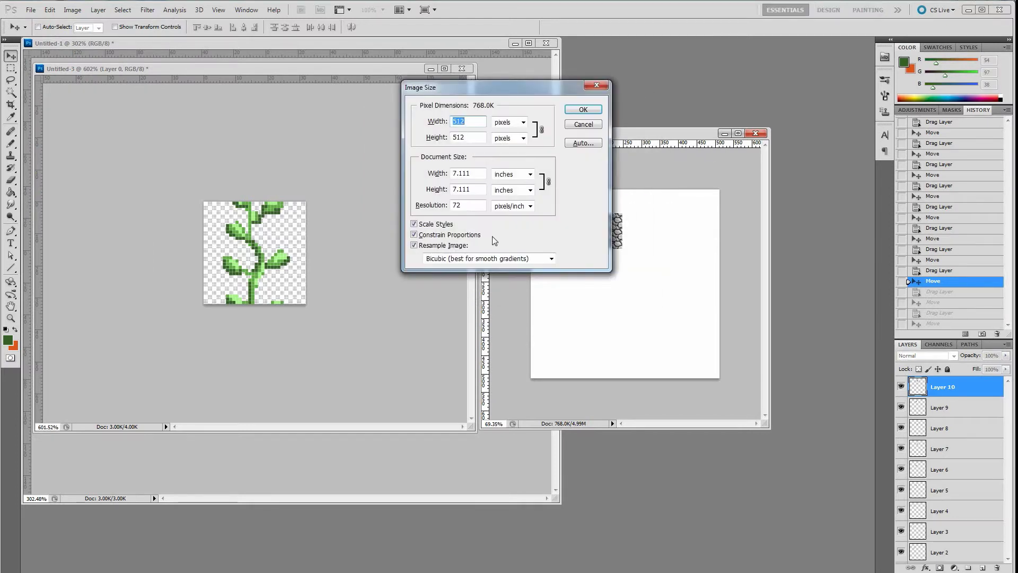
pyautogui.click(473, 137)
pyautogui.click(470, 122)
pyautogui.moveTo(542, 92); pyautogui.dragTo(432, 120)
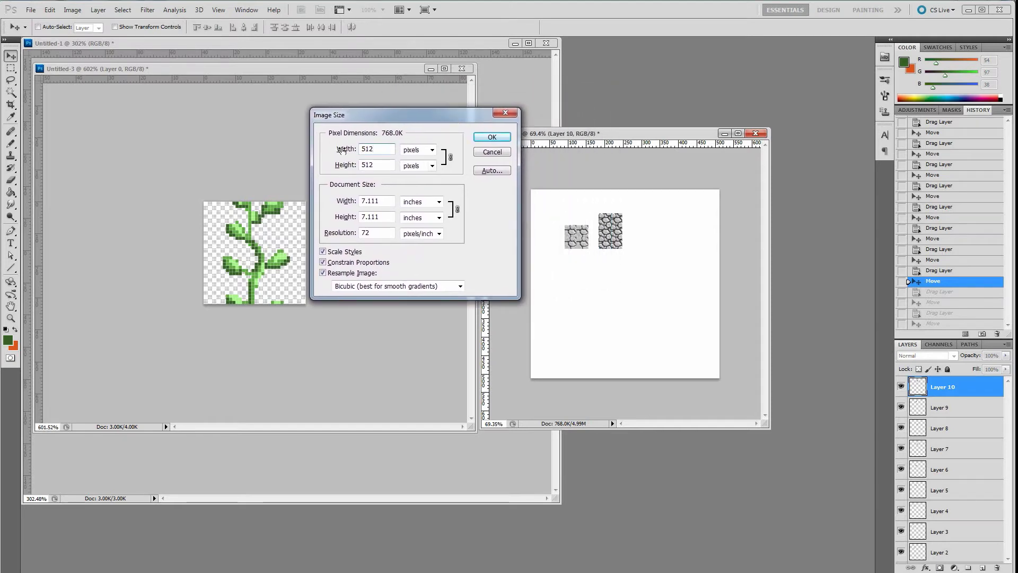
pyautogui.click(378, 165)
pyautogui.click(382, 149)
pyautogui.click(375, 165)
pyautogui.click(381, 151)
pyautogui.click(485, 138)
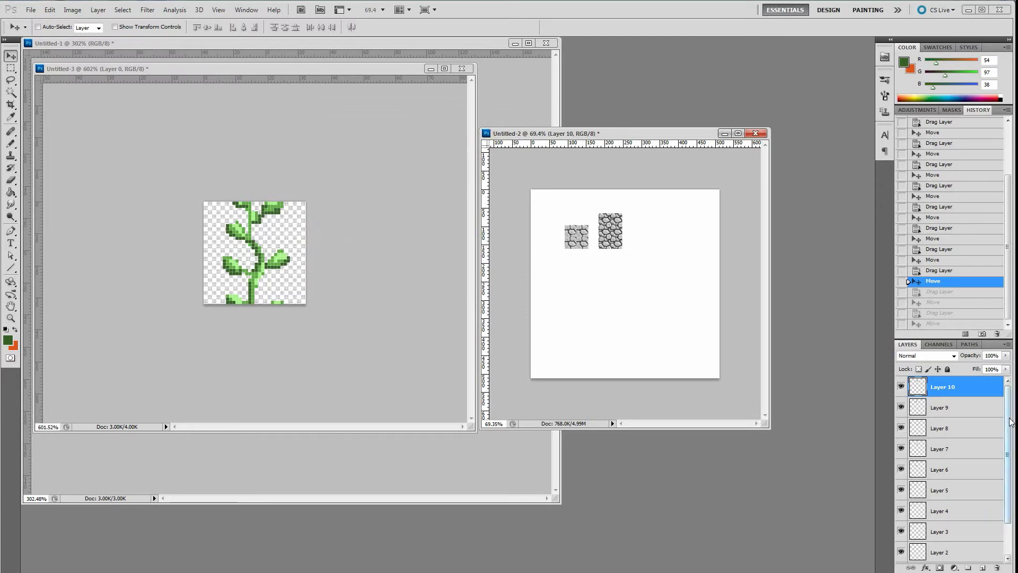
# - Delete every stone tile layer above the Background in Untitled-2, from Layer 10 down to Layer 1
pyautogui.scroll(-2, 1007, 461)
pyautogui.keyDown('shift'); pyautogui.click(968, 533); pyautogui.keyUp('shift')
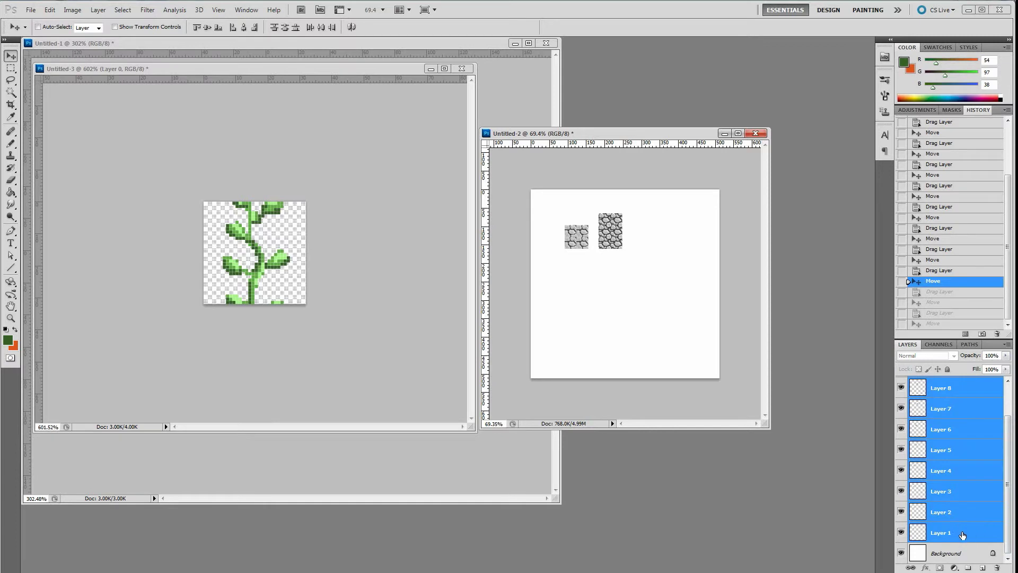
pyautogui.press('Delete')
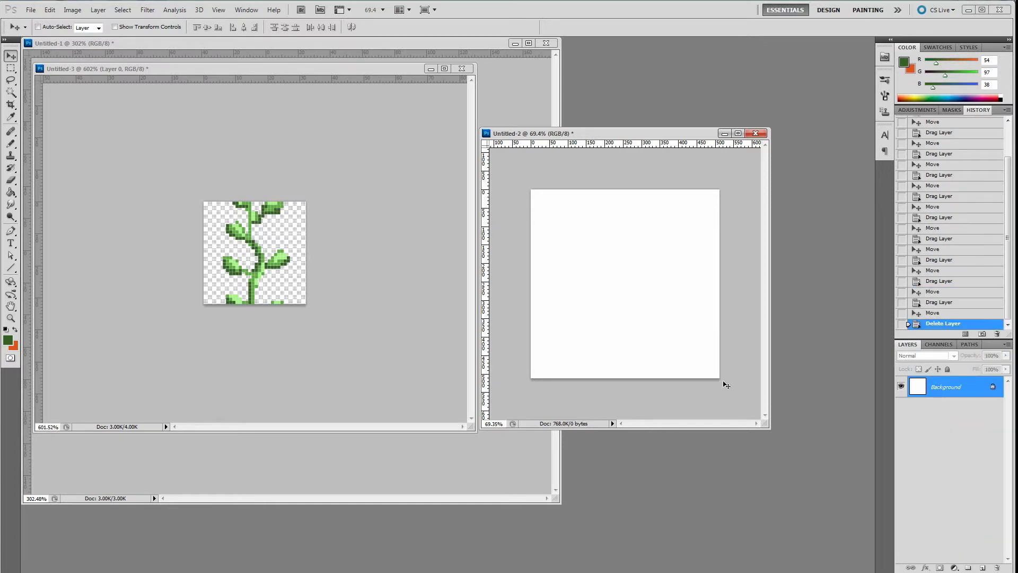
# - Convert the locked Background of Untitled-2 into a regular layer named Layer 0 with Normal mode and 100% opacity
pyautogui.rightClick(972, 392)
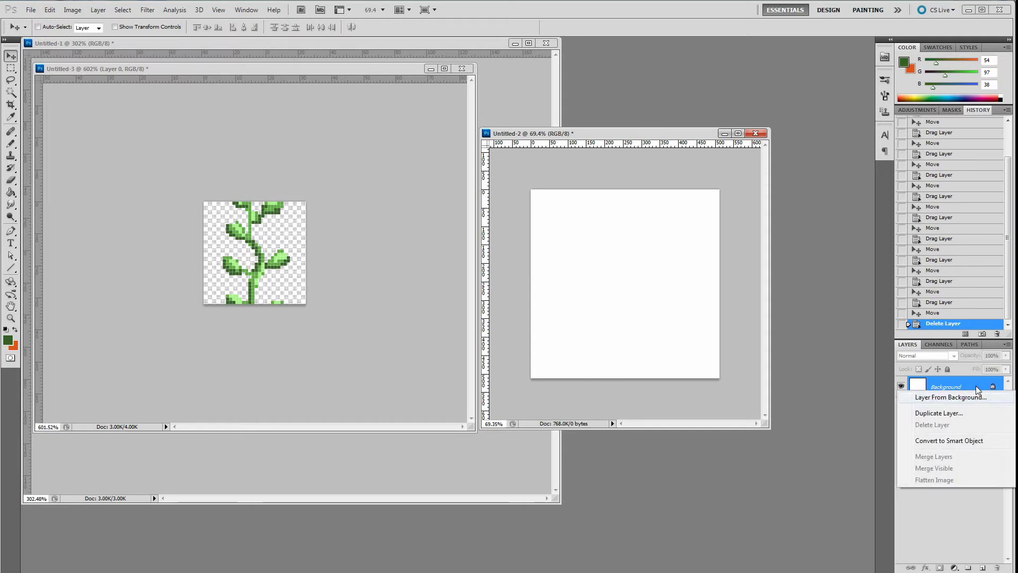
pyautogui.click(985, 386)
pyautogui.doubleClick(985, 385)
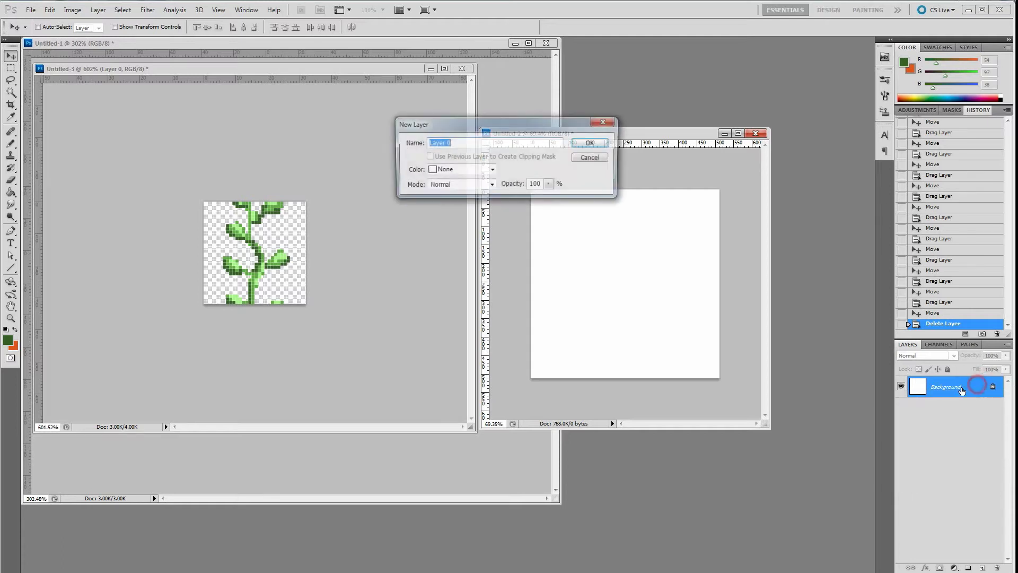
pyautogui.click(585, 144)
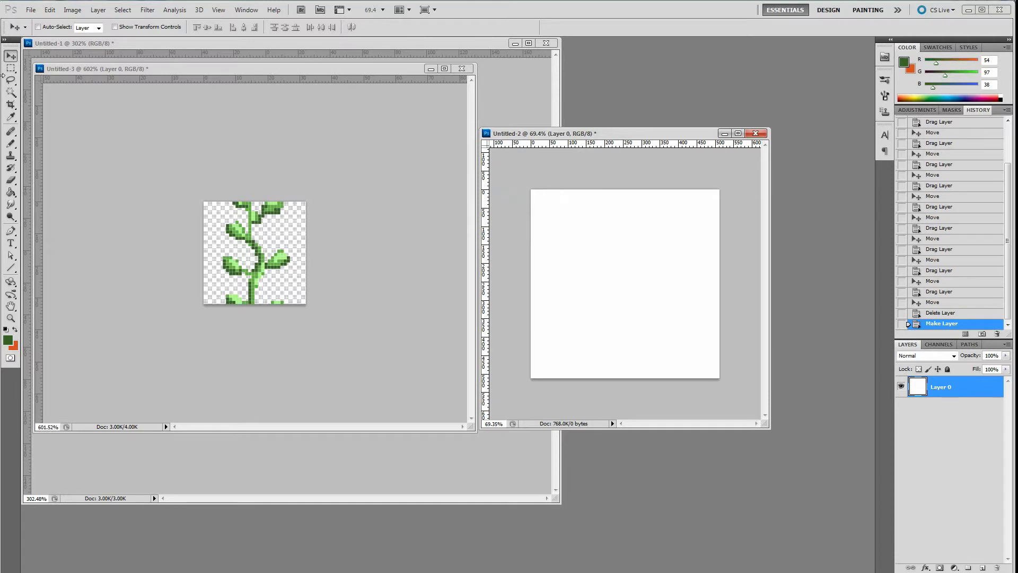
# - Clear all the white from Layer 0 across the whole Untitled-2 canvas, leaving it transparent with nothing selected
pyautogui.click(10, 68)
pyautogui.moveTo(519, 184); pyautogui.dragTo(785, 394)
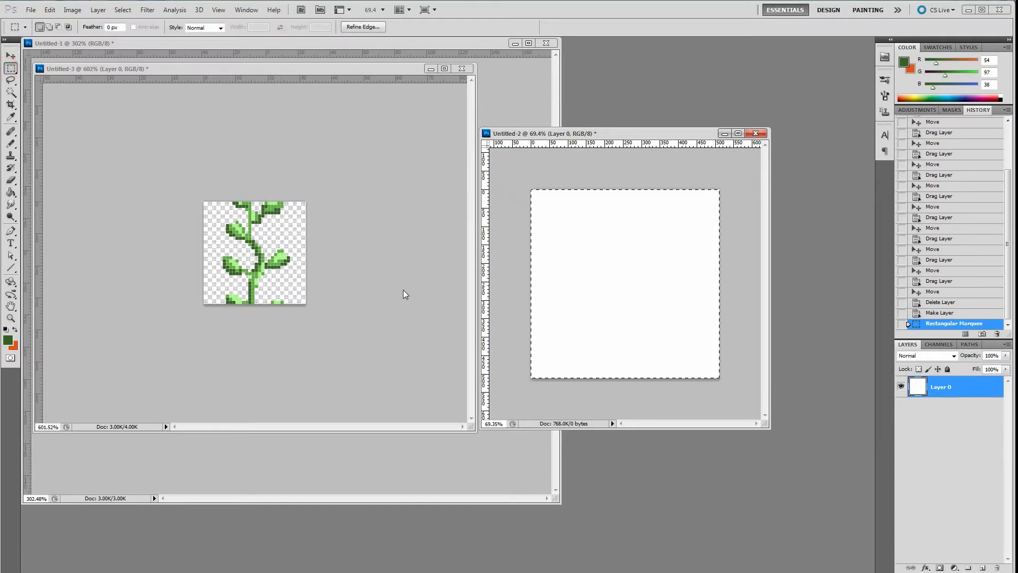
pyautogui.press('Delete')
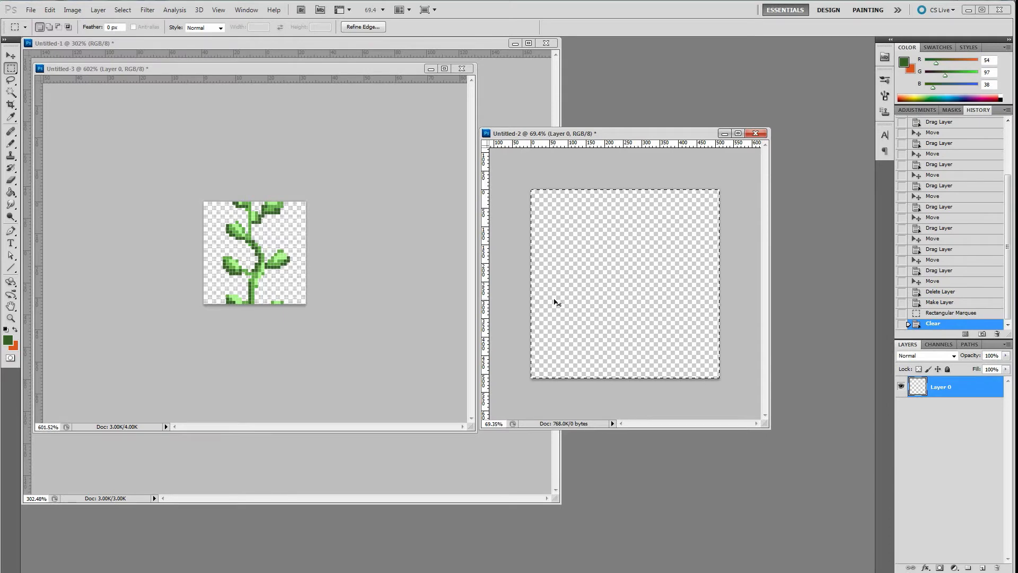
pyautogui.hotkey('ctrl', 'd')
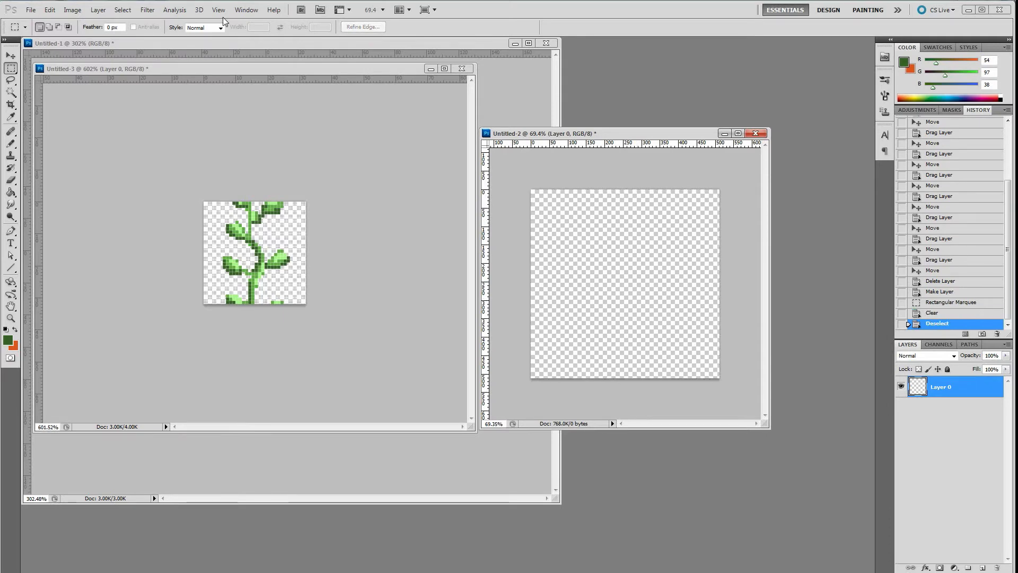
# - Bring the Untitled-1 stone document forward and place one copy of its tile near the upper left of the transparent Untitled-2 canvas
pyautogui.moveTo(265, 69)
pyautogui.mouseDown()
pyautogui.moveTo(296, 106)
pyautogui.moveTo(302, 170)
pyautogui.mouseUp()
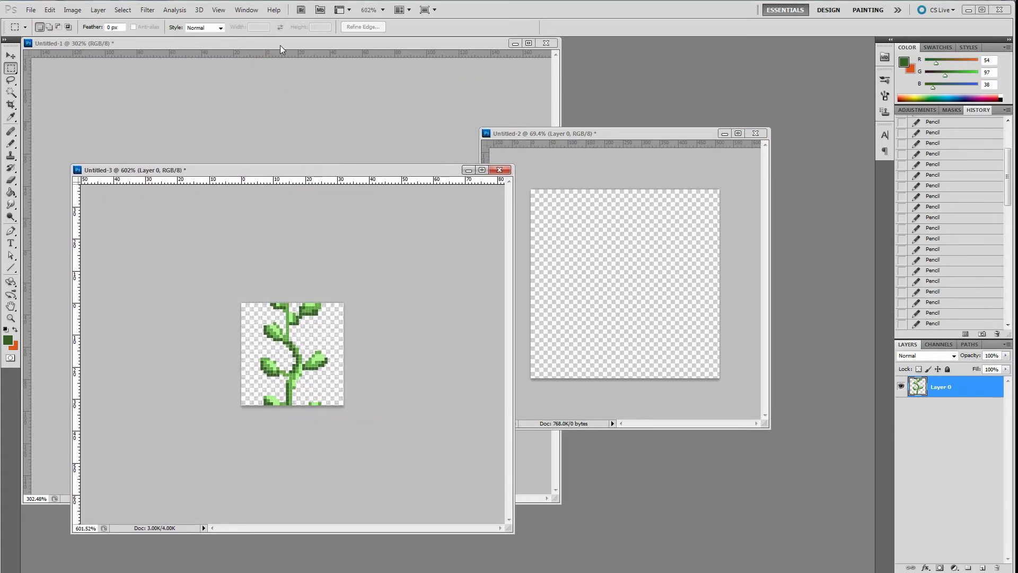
pyautogui.click(280, 45)
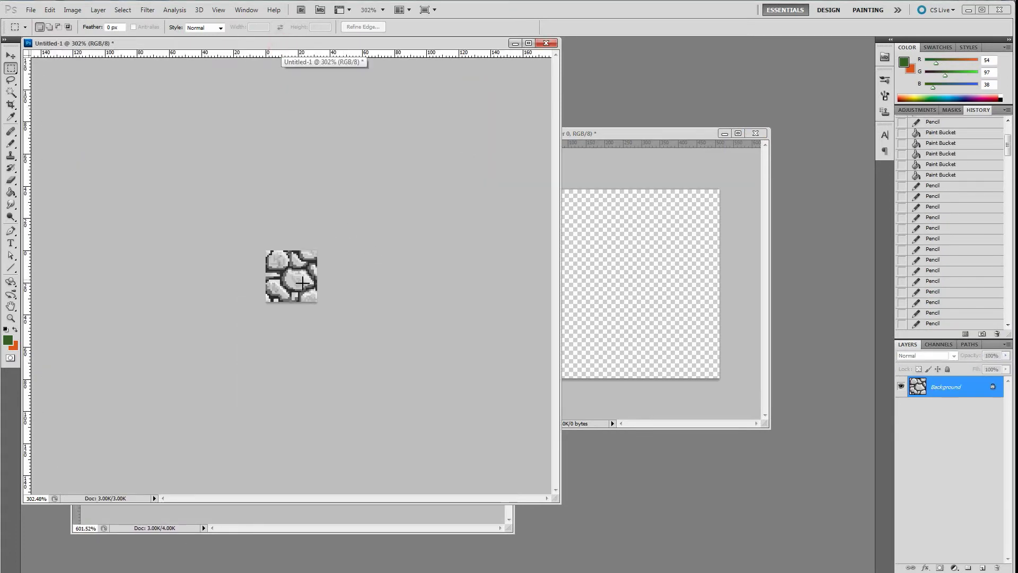
pyautogui.press('v')
pyautogui.moveTo(294, 278); pyautogui.dragTo(576, 239)
pyautogui.scroll(3, 557, 238)
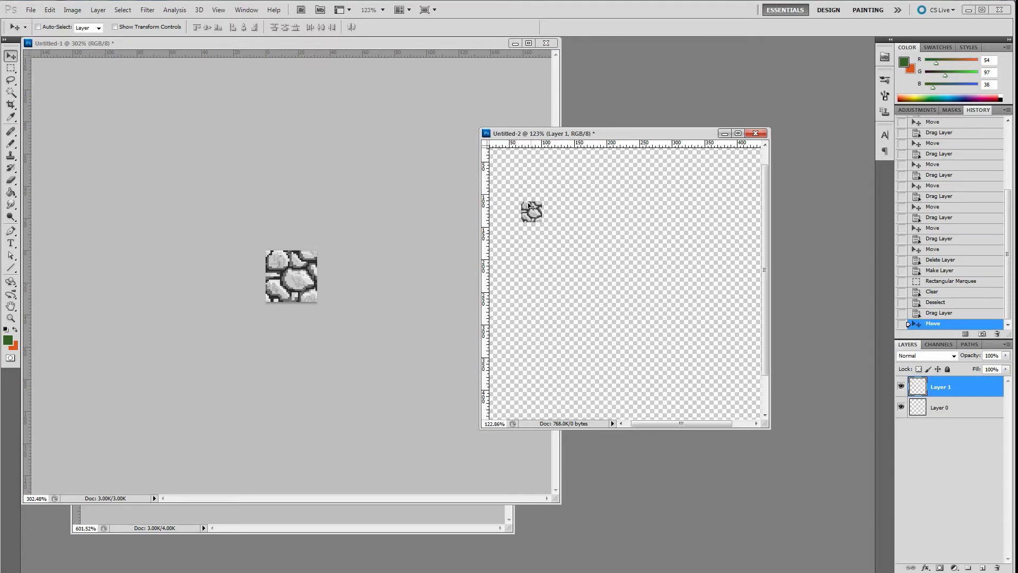
pyautogui.moveTo(535, 197); pyautogui.dragTo(643, 276)
pyautogui.scroll(2, 546, 239)
pyautogui.moveTo(538, 220); pyautogui.dragTo(653, 298)
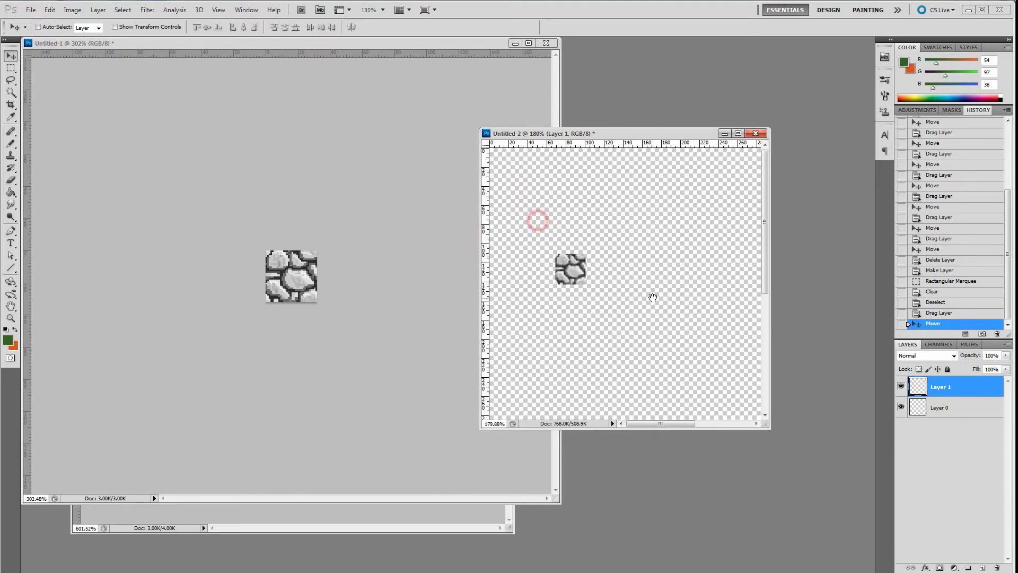
pyautogui.scroll(3, 580, 261)
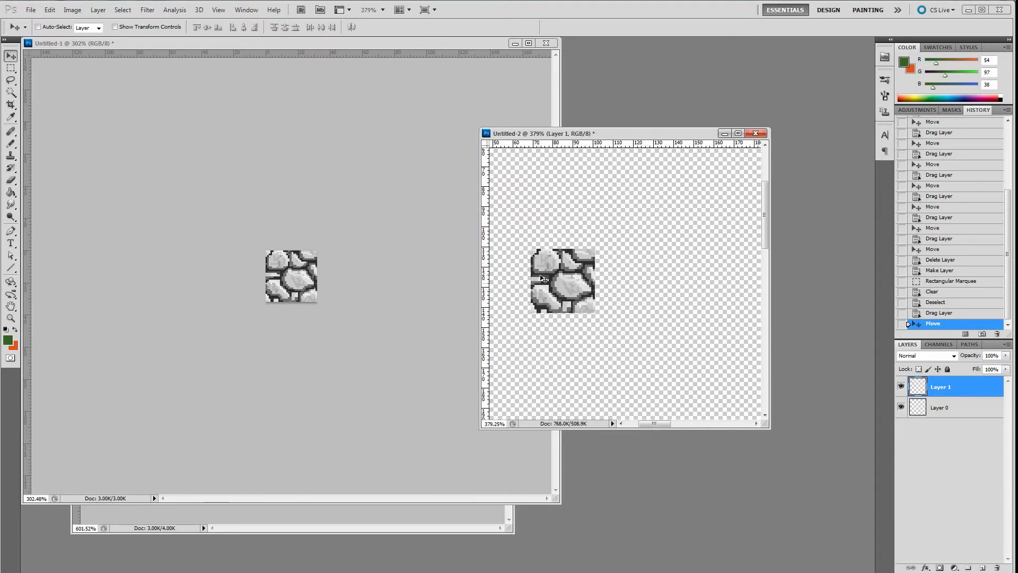
pyautogui.scroll(-3, 571, 275)
pyautogui.scroll(-3, 570, 274)
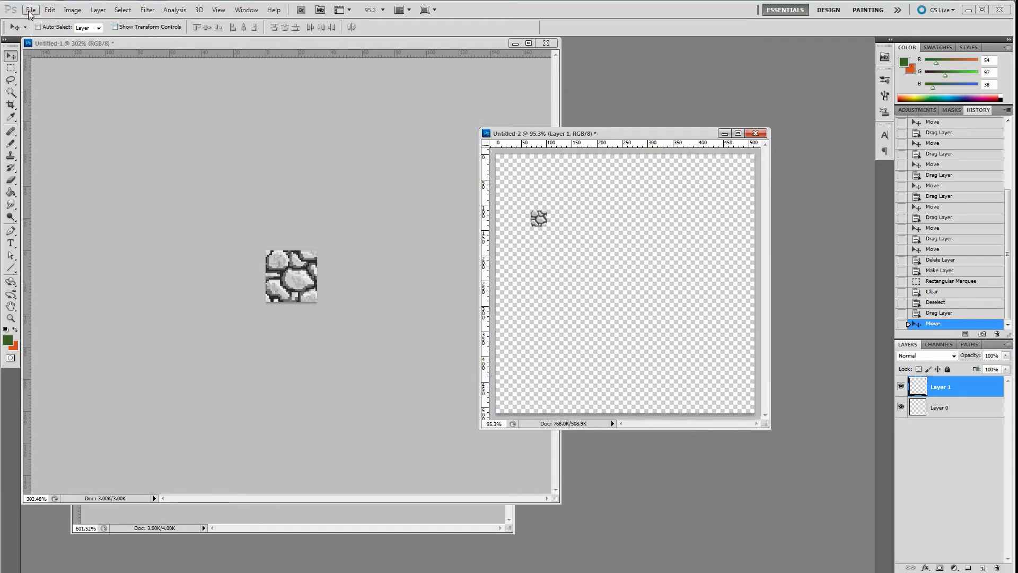
# - Open the program's preferences
pyautogui.click(31, 10)
pyautogui.moveTo(50, 10)
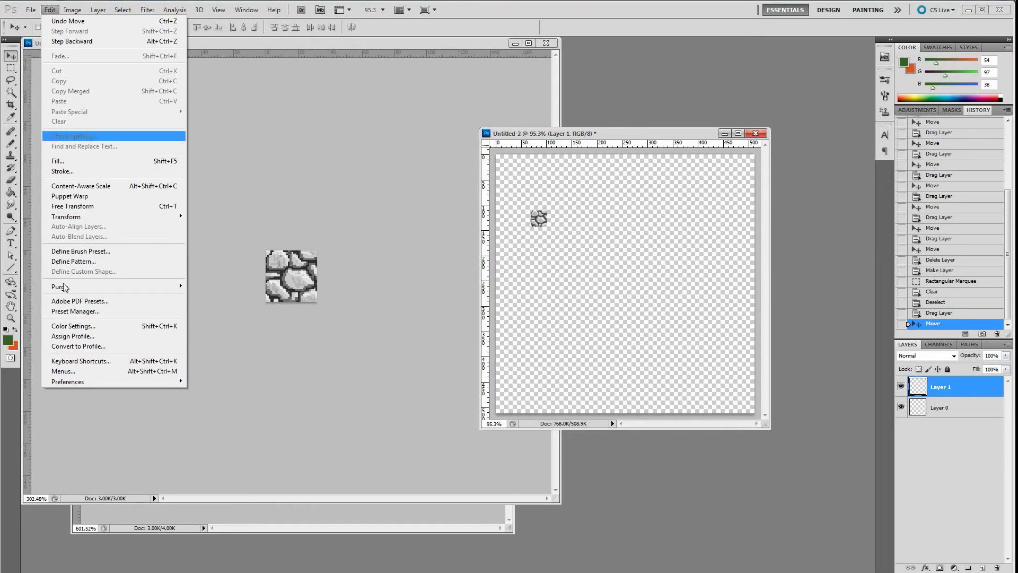
# - Set the grid preferences to a gridline every 16 pixels with 1 subdivision
pyautogui.moveTo(70, 382)
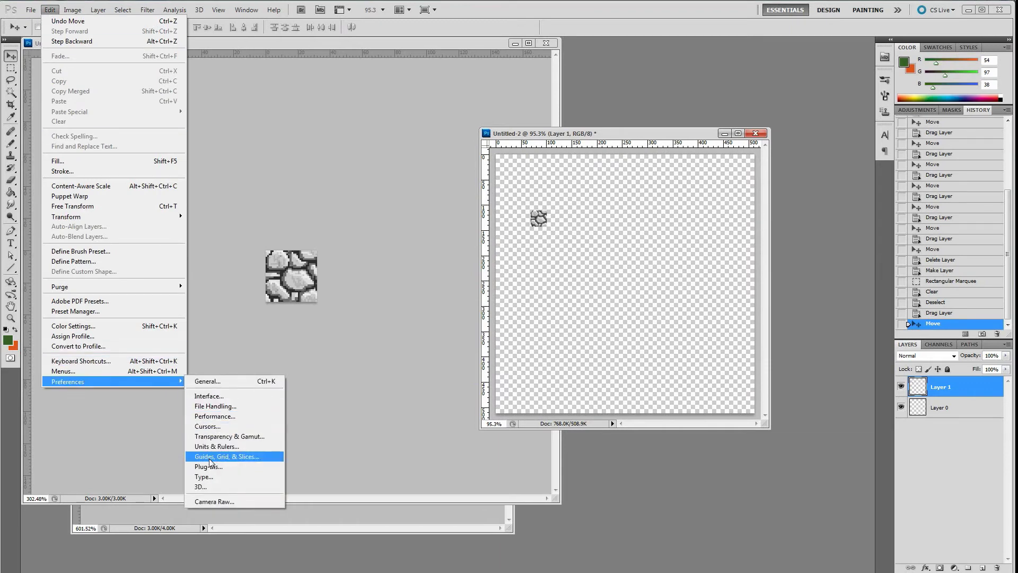
pyautogui.click(230, 457)
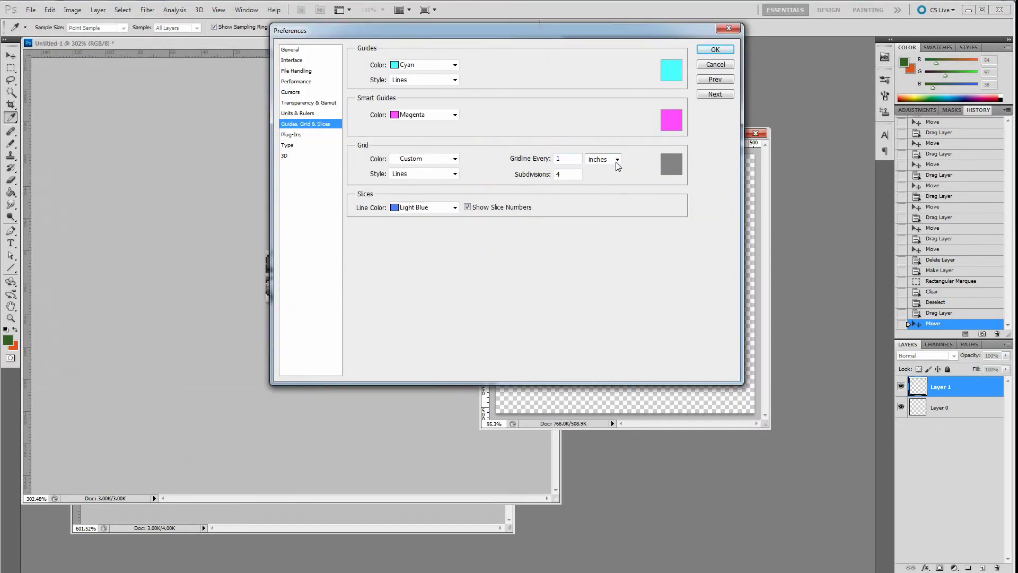
pyautogui.click(618, 165)
pyautogui.click(604, 179)
pyautogui.click(567, 159)
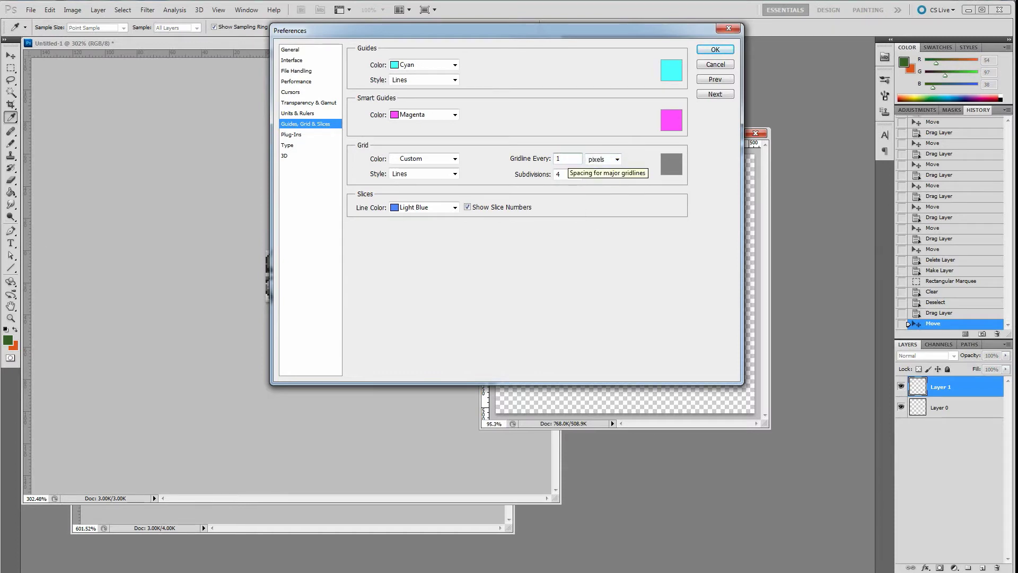
pyautogui.write('6')
pyautogui.click(568, 158)
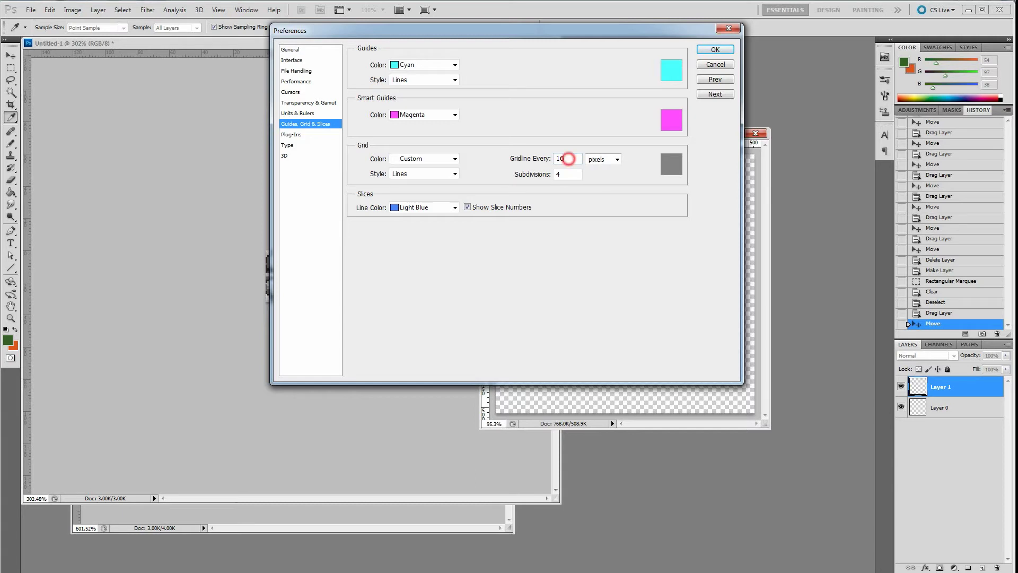
pyautogui.doubleClick(566, 175)
pyautogui.doubleClick(566, 158)
pyautogui.doubleClick(568, 176)
pyautogui.click(577, 162)
pyautogui.click(525, 216)
pyautogui.click(712, 50)
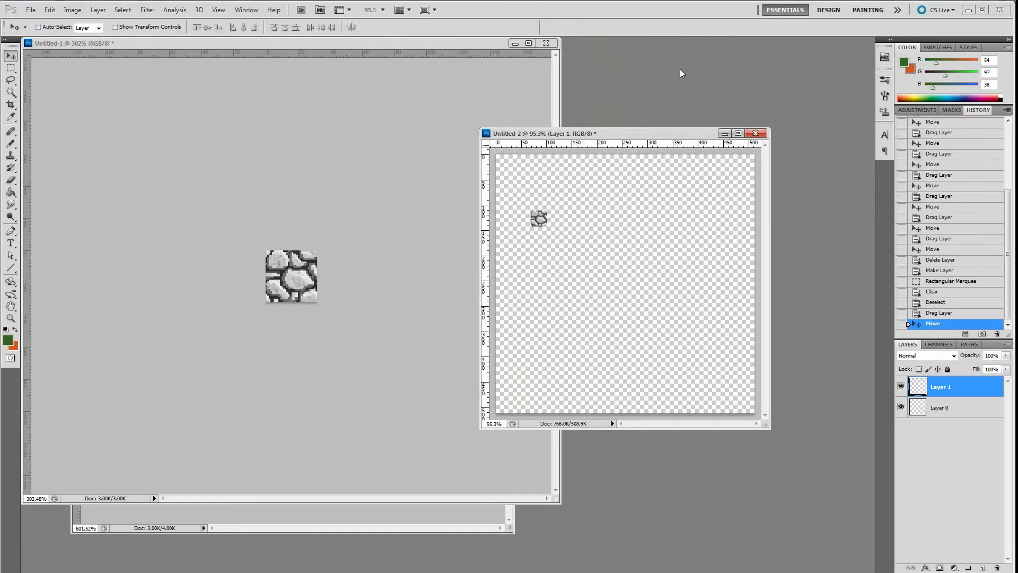
# - Display the grid over the tileset canvas and check it close up around the stone tile
pyautogui.click(218, 10)
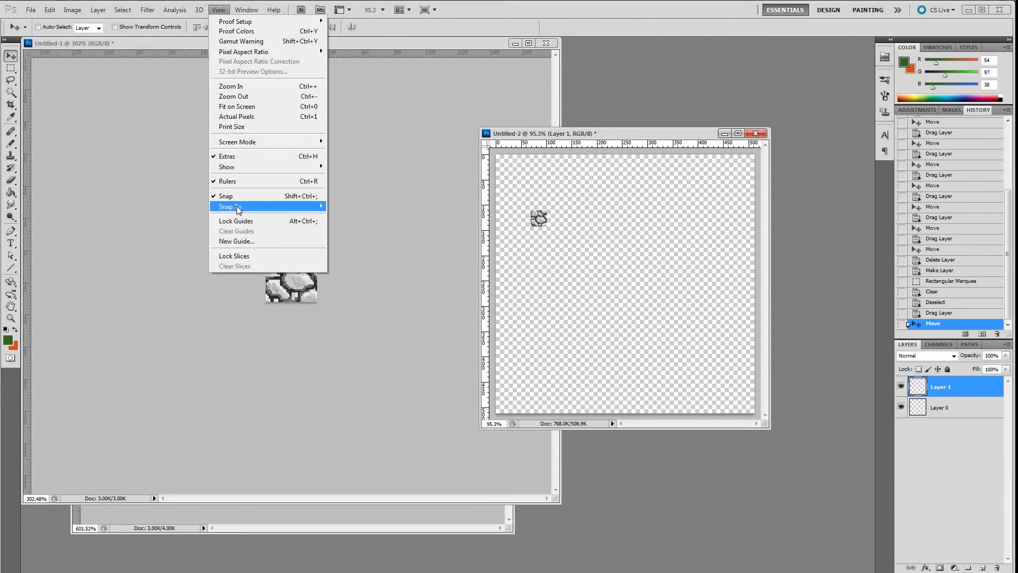
pyautogui.moveTo(236, 174)
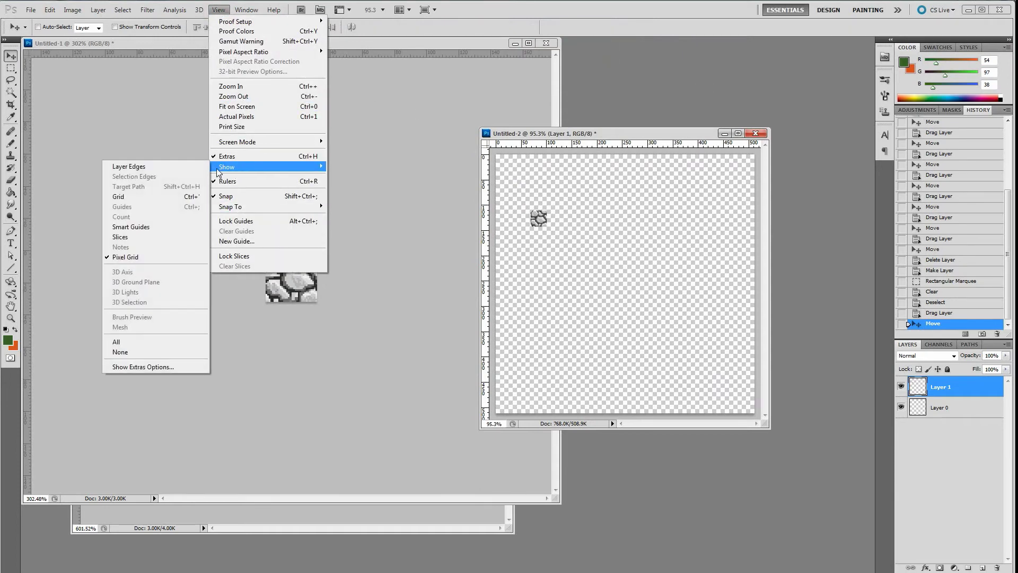
pyautogui.click(167, 197)
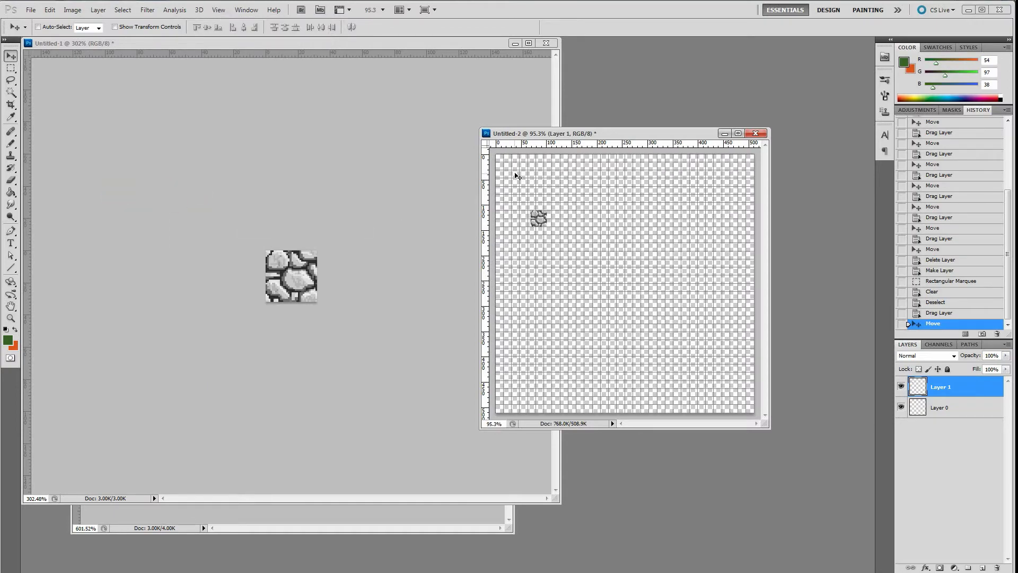
pyautogui.scroll(6, 539, 175)
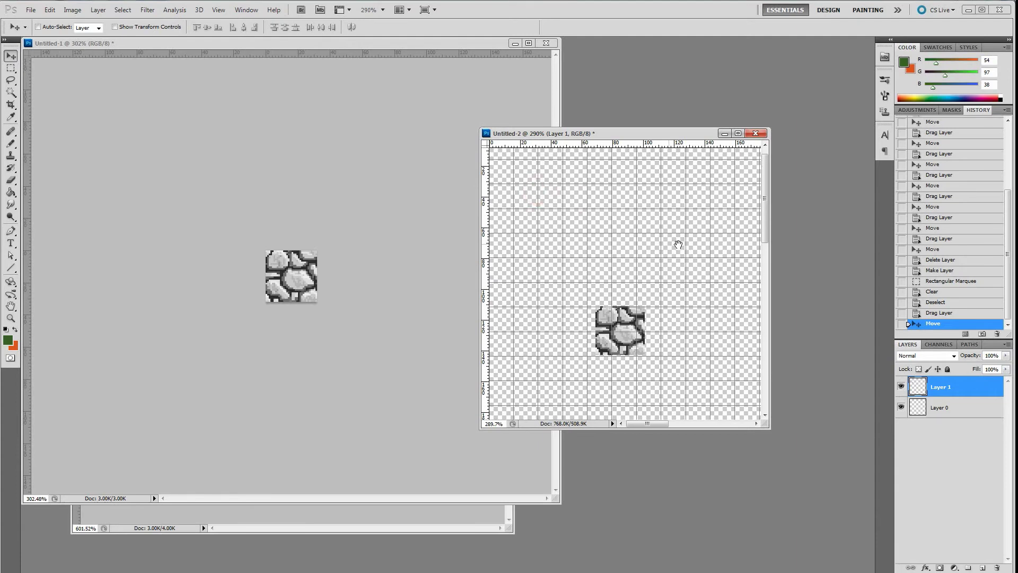
# - Set the grid spacing to a gridline every 32 pixels in the preferences
pyautogui.click(50, 9)
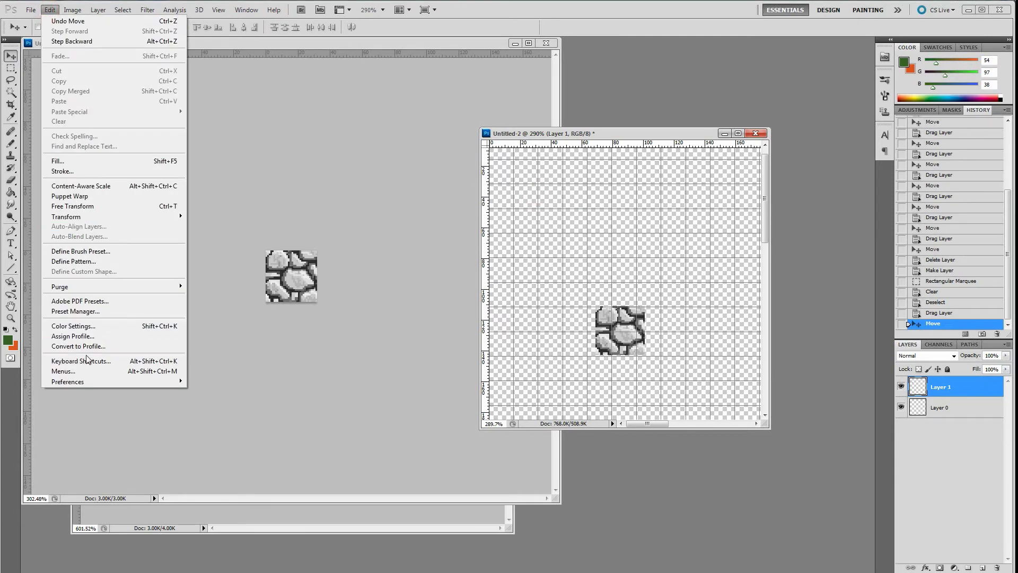
pyautogui.moveTo(84, 381)
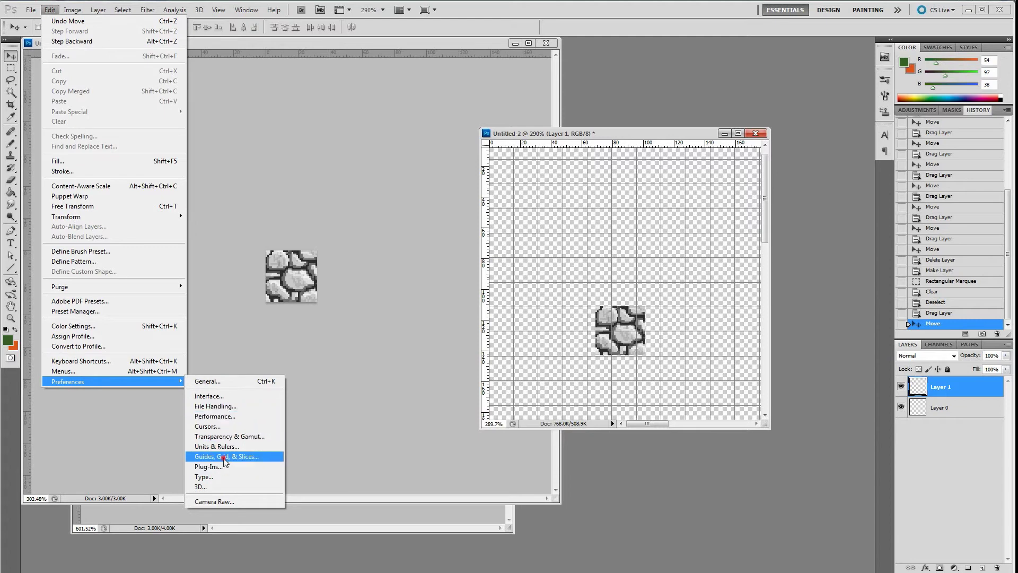
pyautogui.click(224, 457)
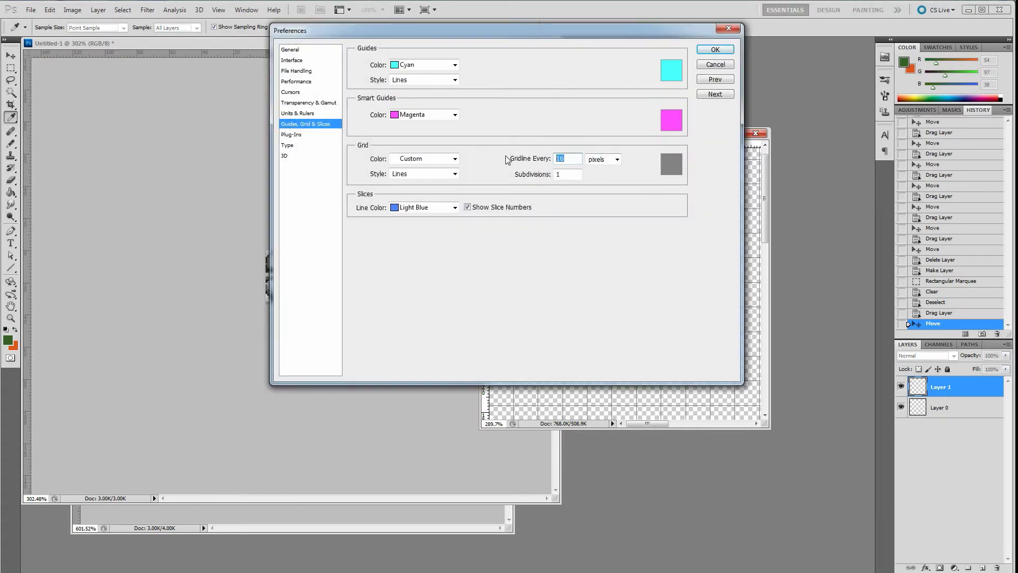
pyautogui.write('32')
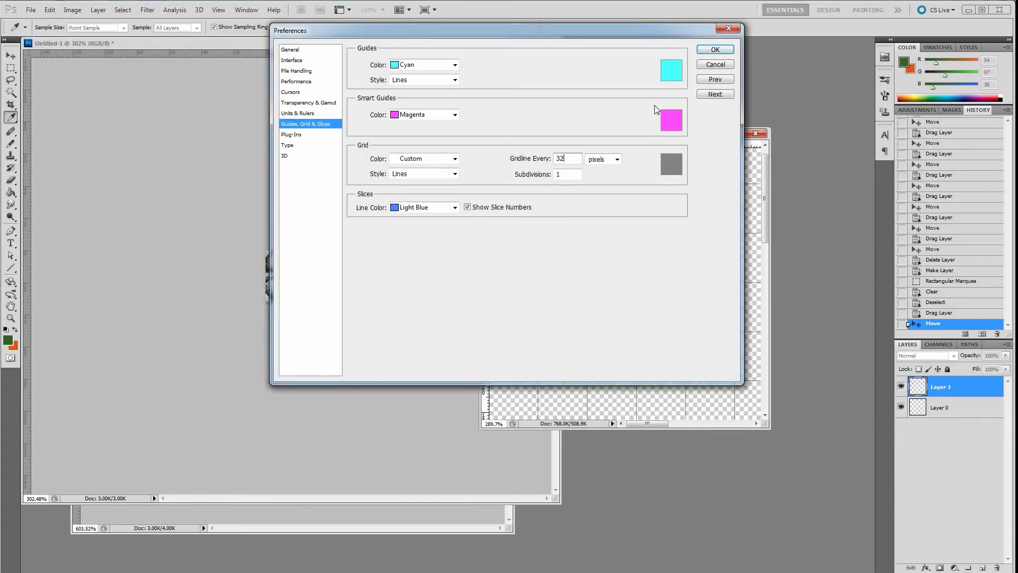
pyautogui.click(716, 49)
# - Enable snapping to the grid and align the stone tile with a grid cell in the third column
pyautogui.moveTo(619, 321)
pyautogui.mouseDown()
pyautogui.moveTo(610, 293)
pyautogui.moveTo(637, 291)
pyautogui.moveTo(595, 292)
pyautogui.moveTo(632, 311)
pyautogui.mouseUp()
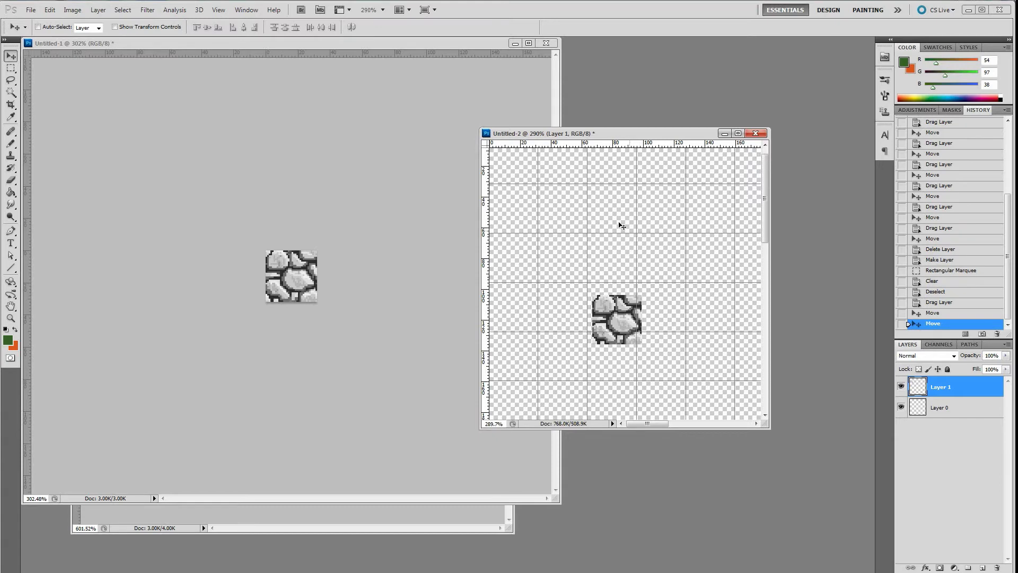
pyautogui.click(219, 10)
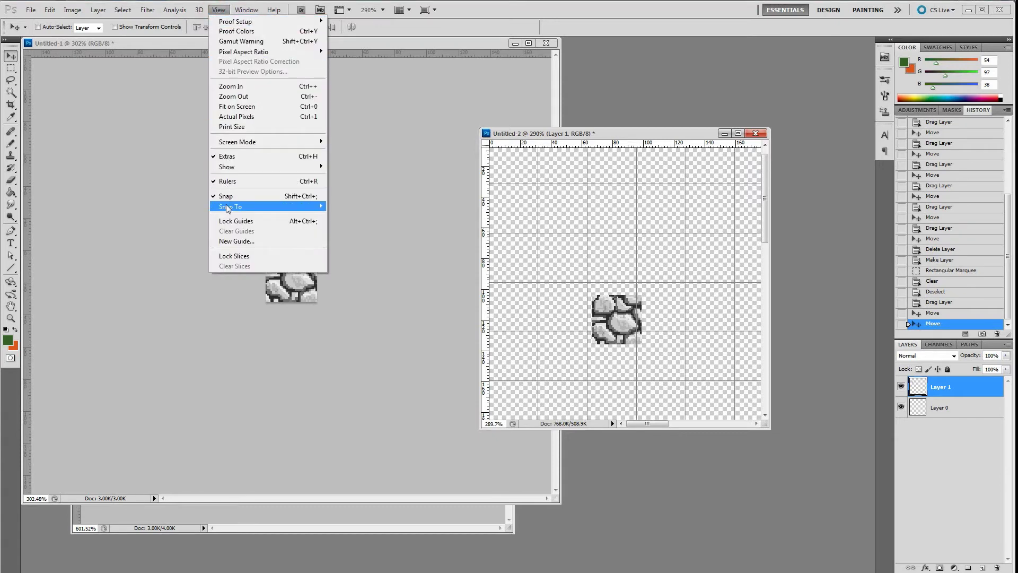
pyautogui.moveTo(227, 206)
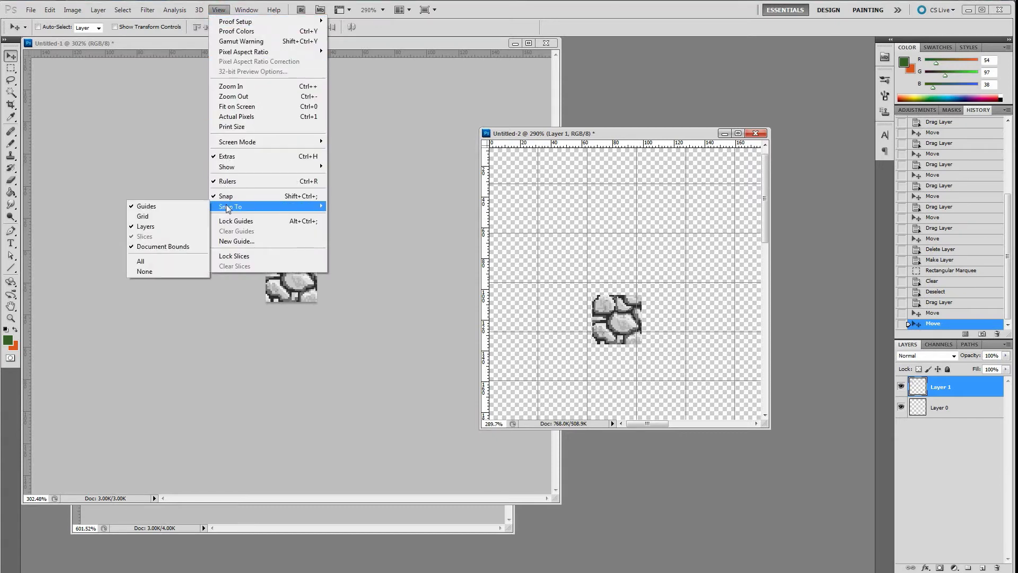
pyautogui.click(157, 218)
pyautogui.moveTo(609, 300); pyautogui.dragTo(605, 245)
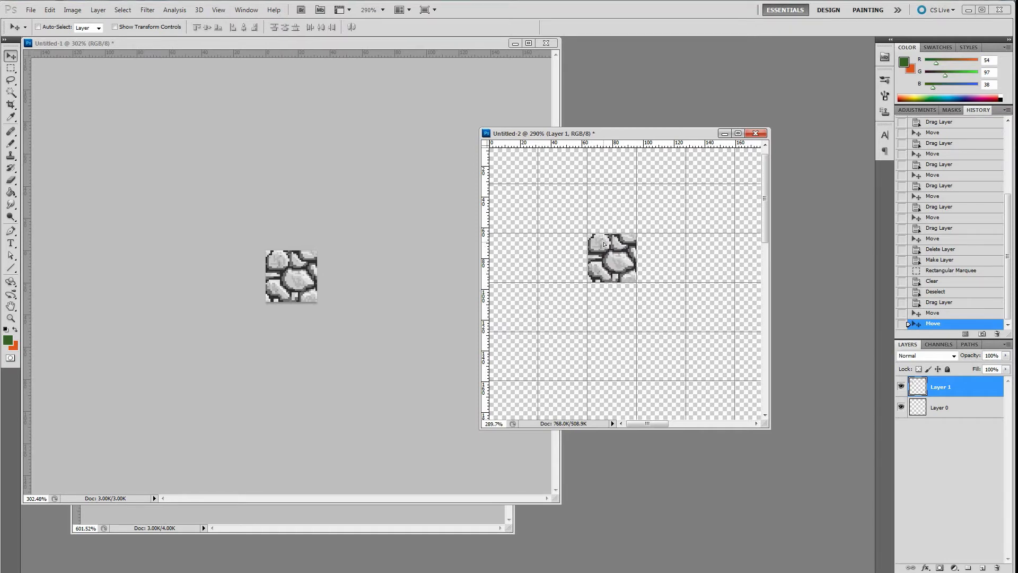
# - Examine how the stone tile's edges line up with the surrounding gridlines
pyautogui.scroll(-5, 610, 215)
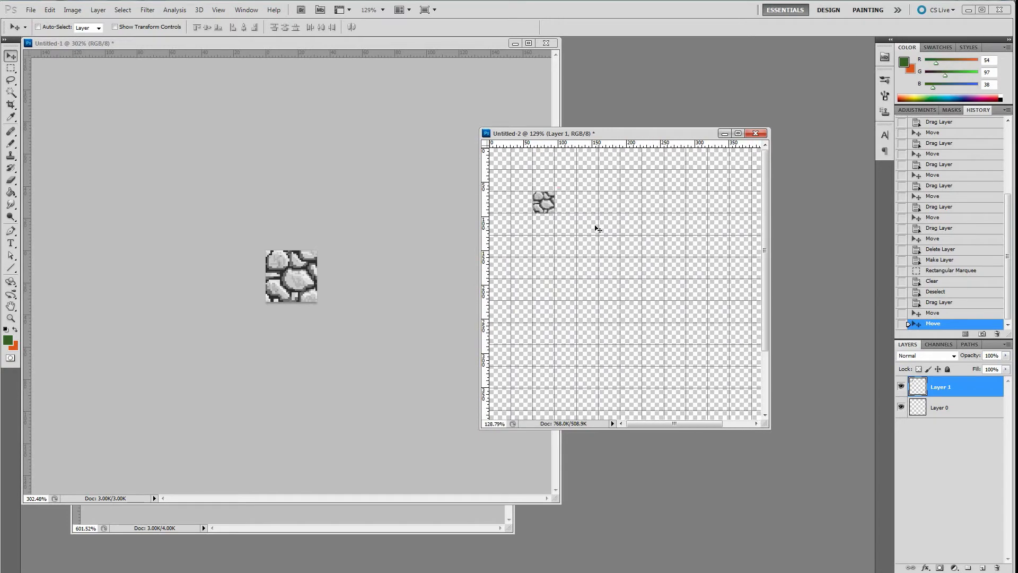
pyautogui.scroll(3, 542, 202)
pyautogui.scroll(5, 554, 206)
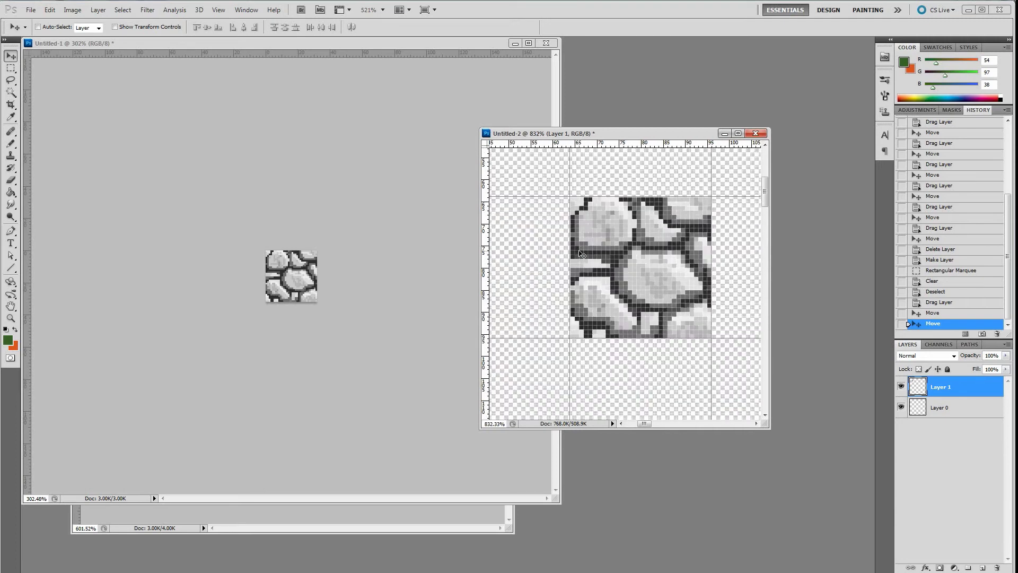
pyautogui.scroll(3, 581, 254)
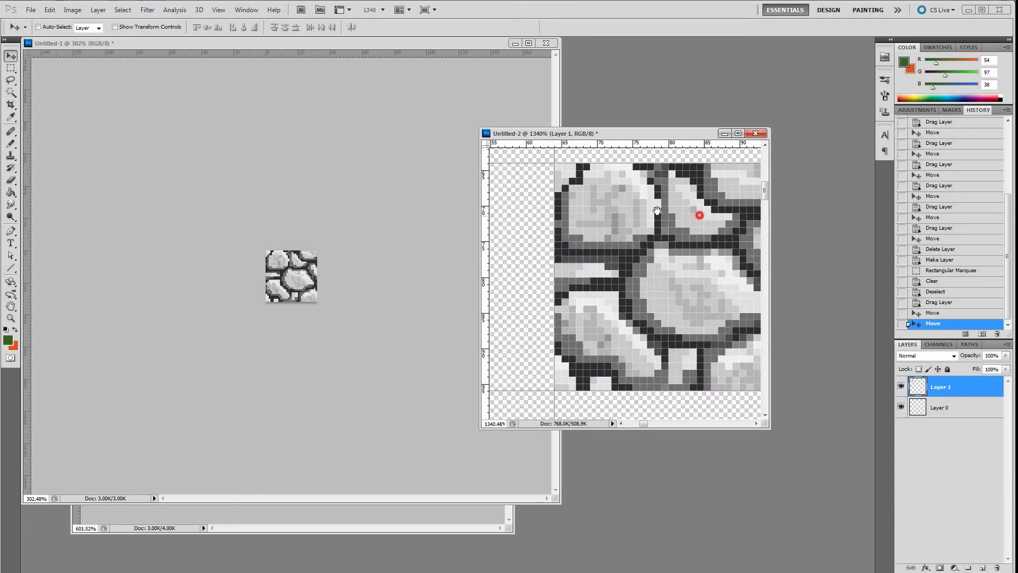
pyautogui.scroll(-2, 699, 212)
pyautogui.scroll(-4, 634, 256)
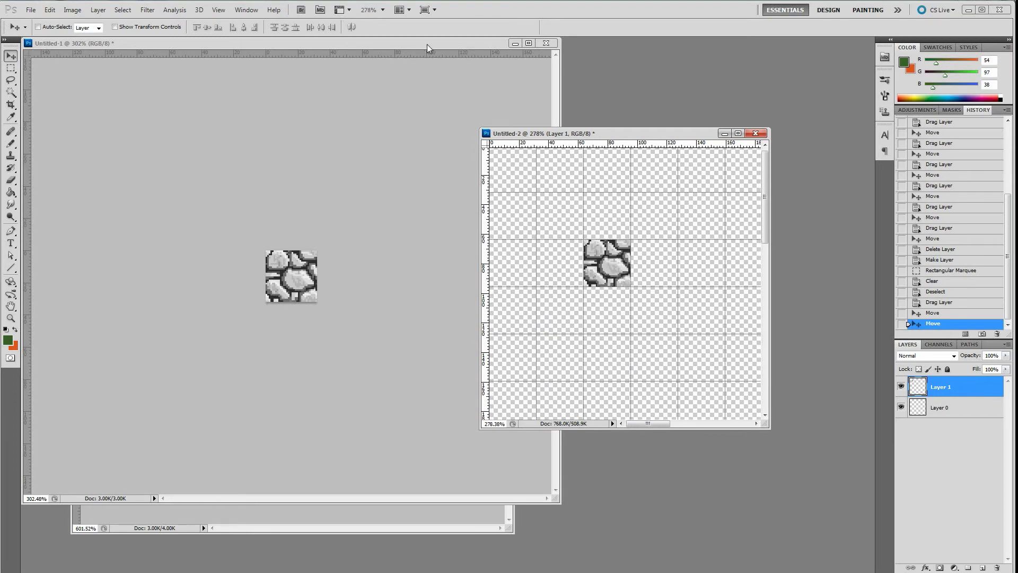
# - Minimize the stone document and copy the vine tile into the tileset's grid cell directly right of the stone tile
pyautogui.click(515, 43)
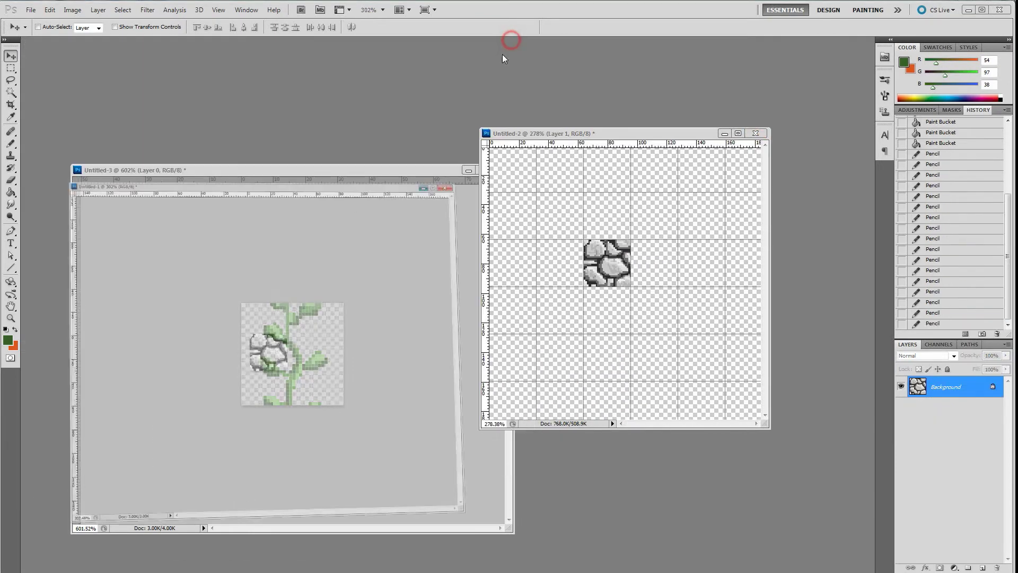
pyautogui.click(305, 367)
pyautogui.moveTo(305, 368); pyautogui.dragTo(659, 262)
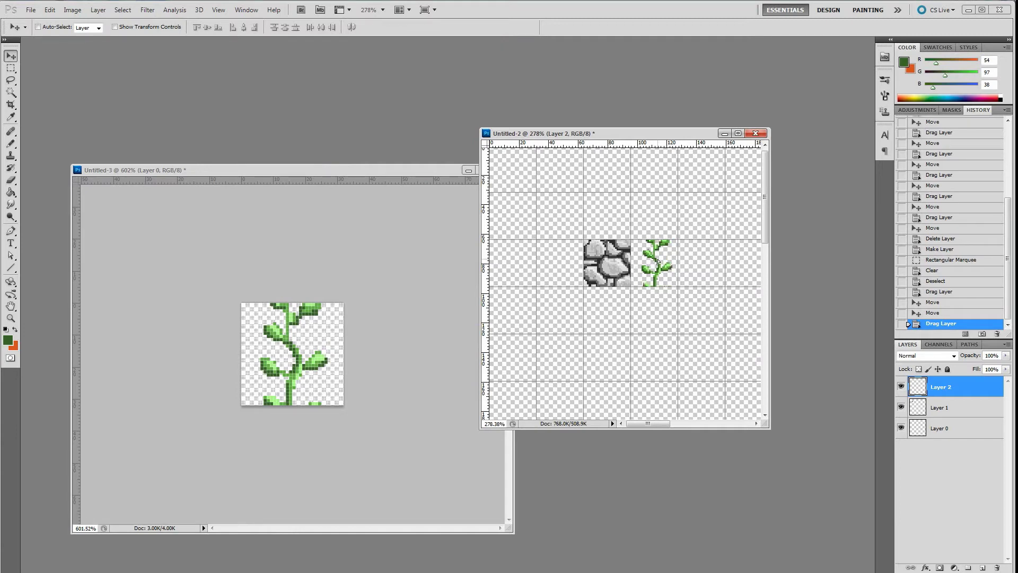
pyautogui.moveTo(658, 261)
pyautogui.mouseDown()
pyautogui.moveTo(646, 264)
pyautogui.moveTo(656, 265)
pyautogui.mouseUp()
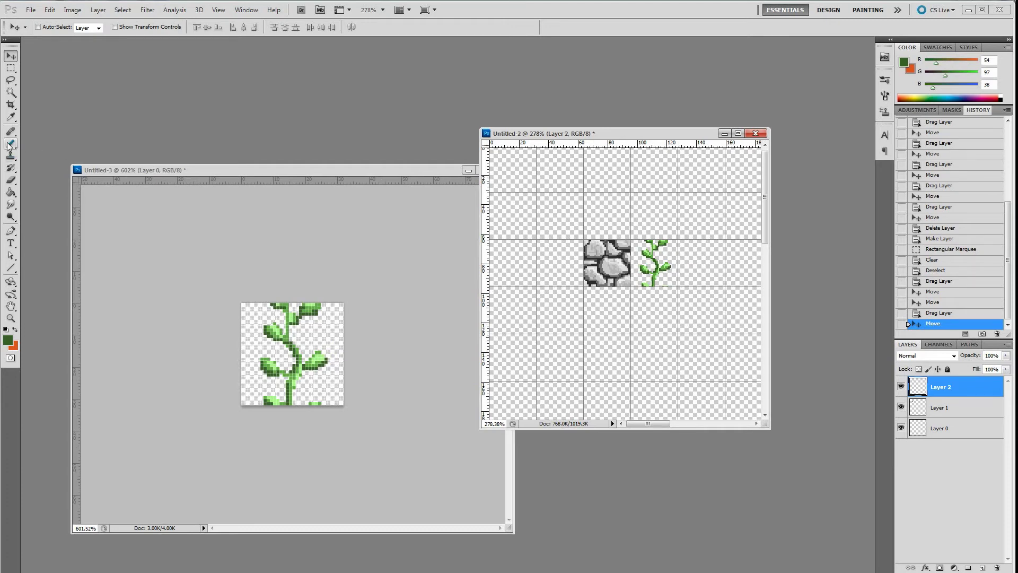
# - Draw a dark green smiley face about 21 pixels wide with the Pencil in the grid cell below the stone tile
pyautogui.scroll(5, 680, 335)
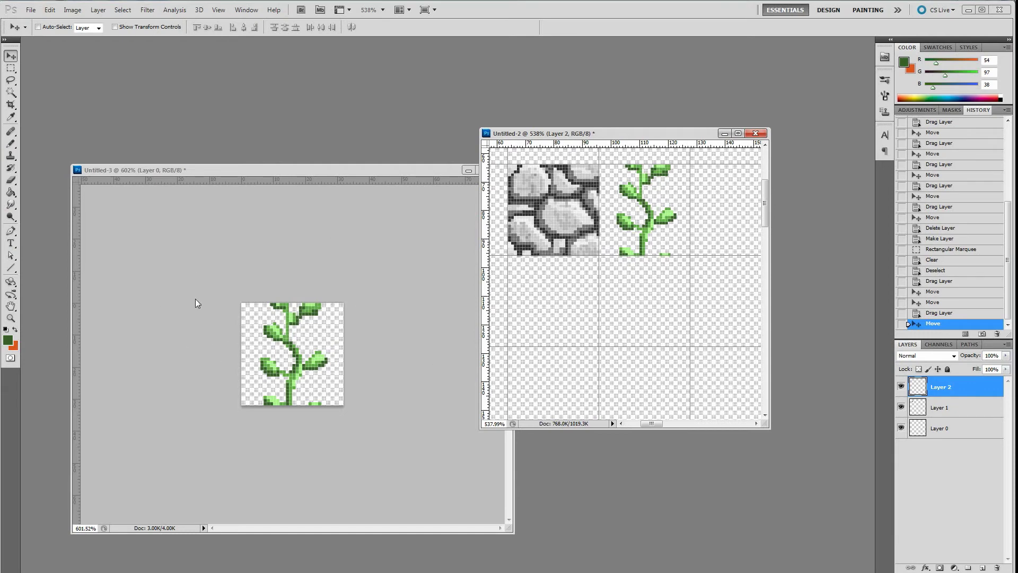
pyautogui.click(10, 143)
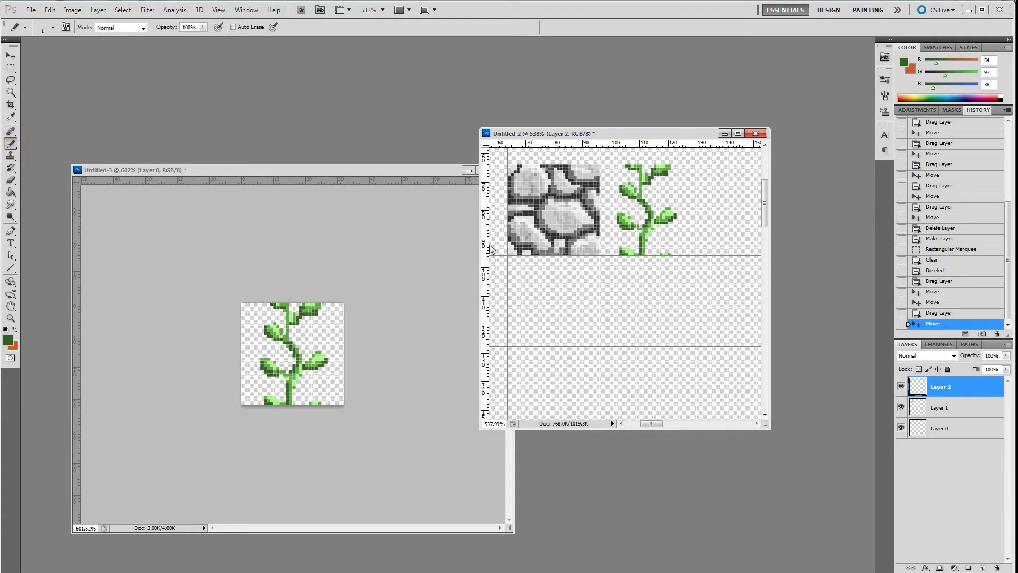
pyautogui.moveTo(562, 271)
pyautogui.mouseDown()
pyautogui.moveTo(533, 312)
pyautogui.moveTo(569, 327)
pyautogui.mouseUp()
pyautogui.moveTo(546, 286)
pyautogui.mouseDown()
pyautogui.moveTo(538, 293)
pyautogui.moveTo(559, 284)
pyautogui.moveTo(575, 295)
pyautogui.moveTo(558, 306)
pyautogui.moveTo(563, 317)
pyautogui.moveTo(572, 306)
pyautogui.mouseUp()
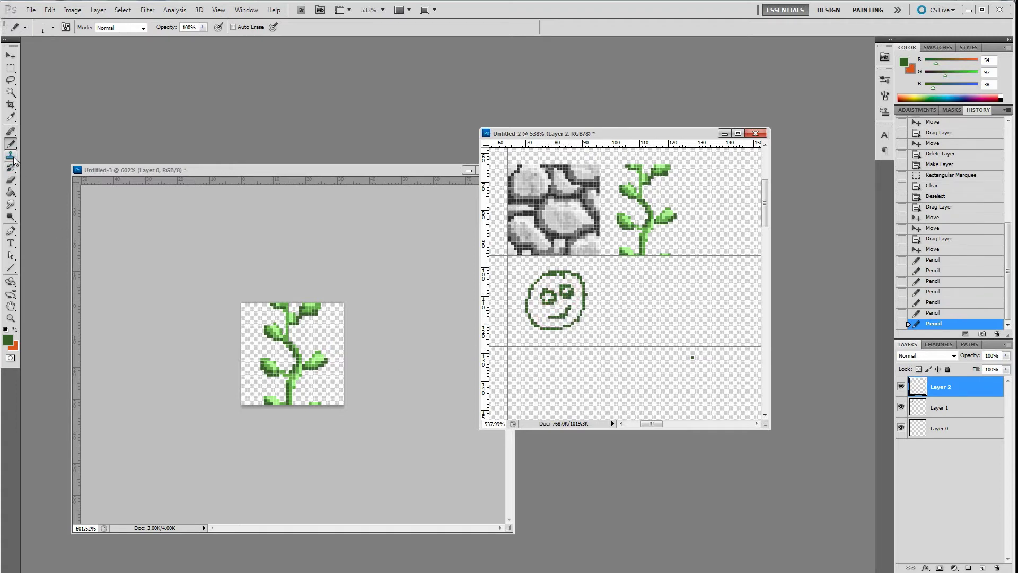
# - Fill the smiley's face with yellow e6cf34 using the Paint Bucket
pyautogui.click(10, 191)
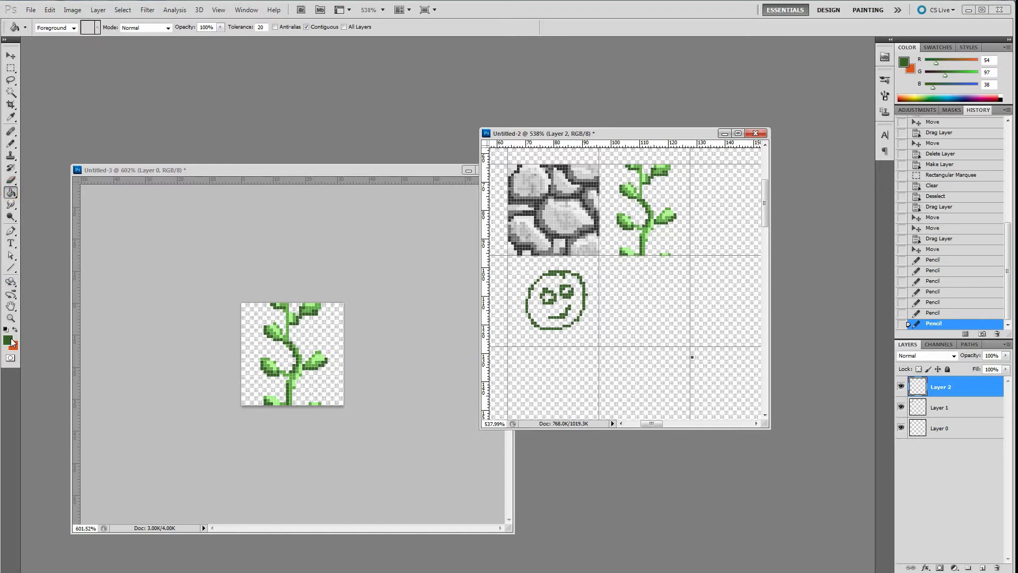
pyautogui.click(7, 339)
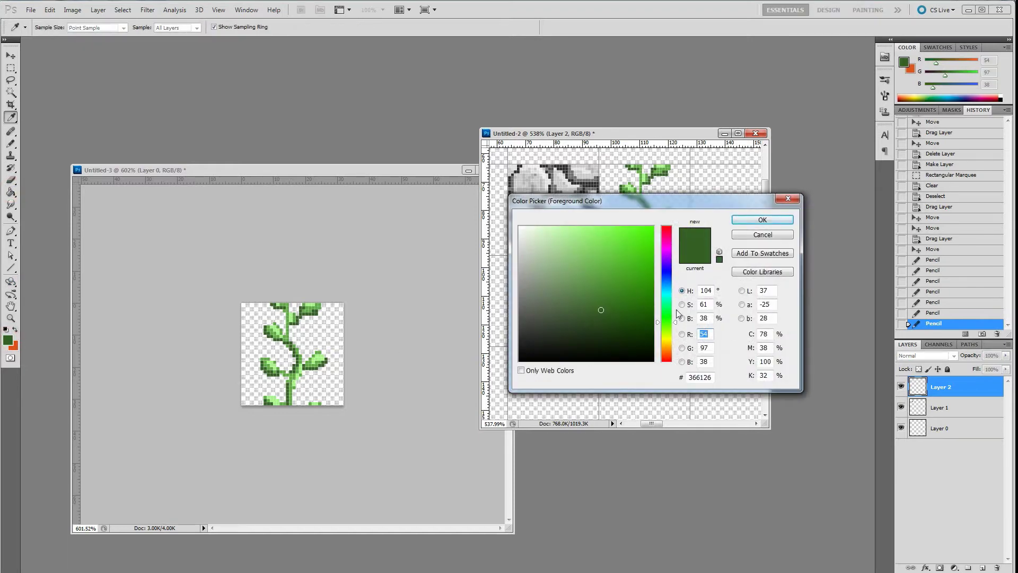
pyautogui.click(667, 338)
pyautogui.click(615, 254)
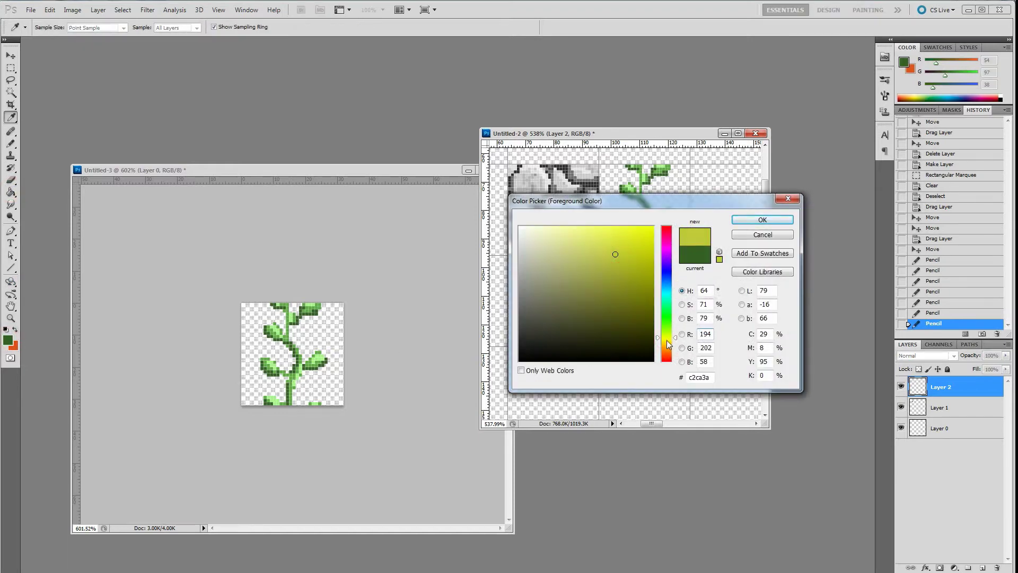
pyautogui.click(666, 342)
pyautogui.click(623, 239)
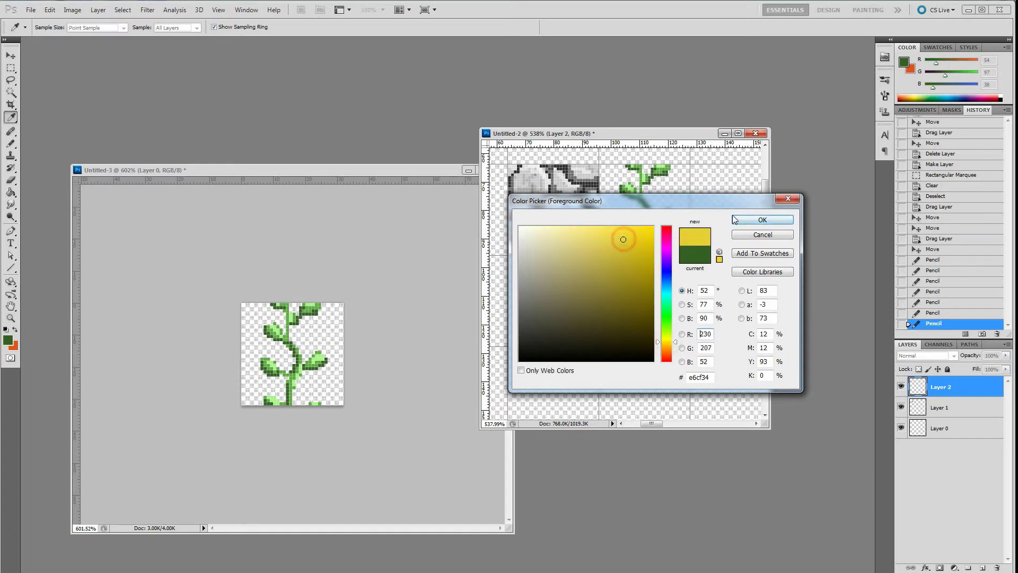
pyautogui.click(762, 220)
pyautogui.click(581, 300)
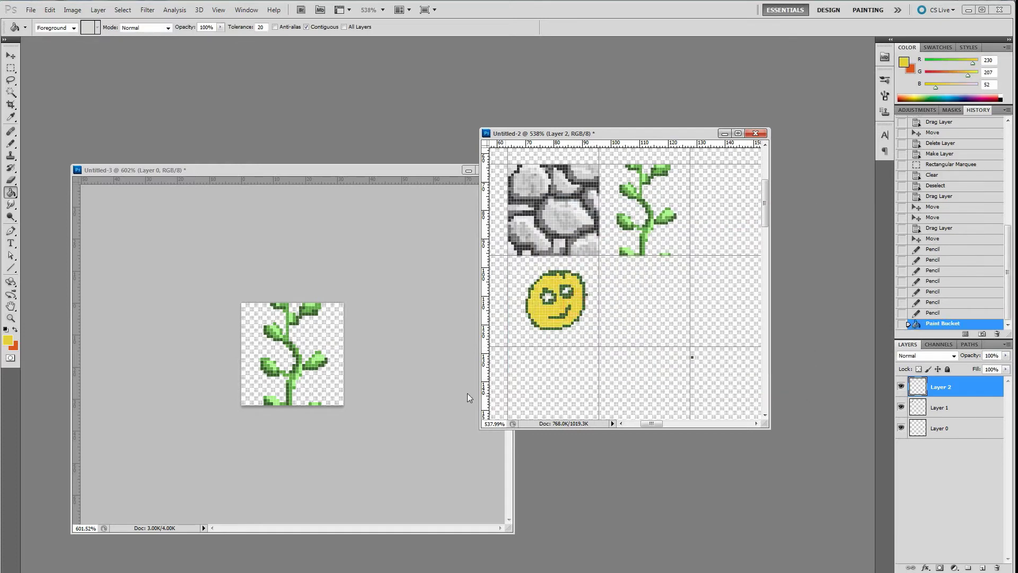
# - Fill both of the smiley's eyes with near-white, RGB 250, 250, 250
pyautogui.click(8, 342)
pyautogui.moveTo(546, 238); pyautogui.dragTo(518, 229)
pyautogui.click(762, 220)
pyautogui.click(565, 291)
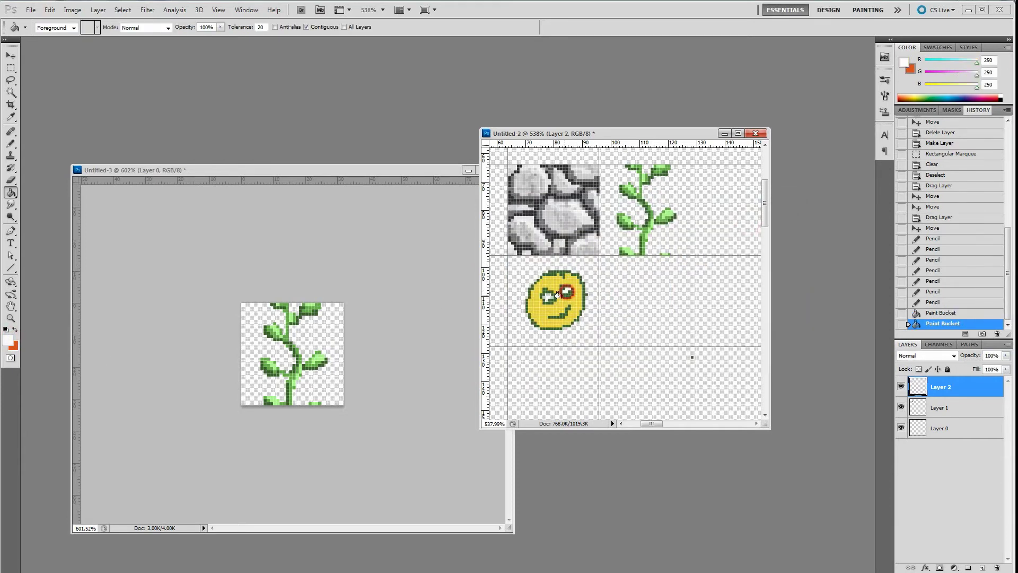
pyautogui.click(541, 295)
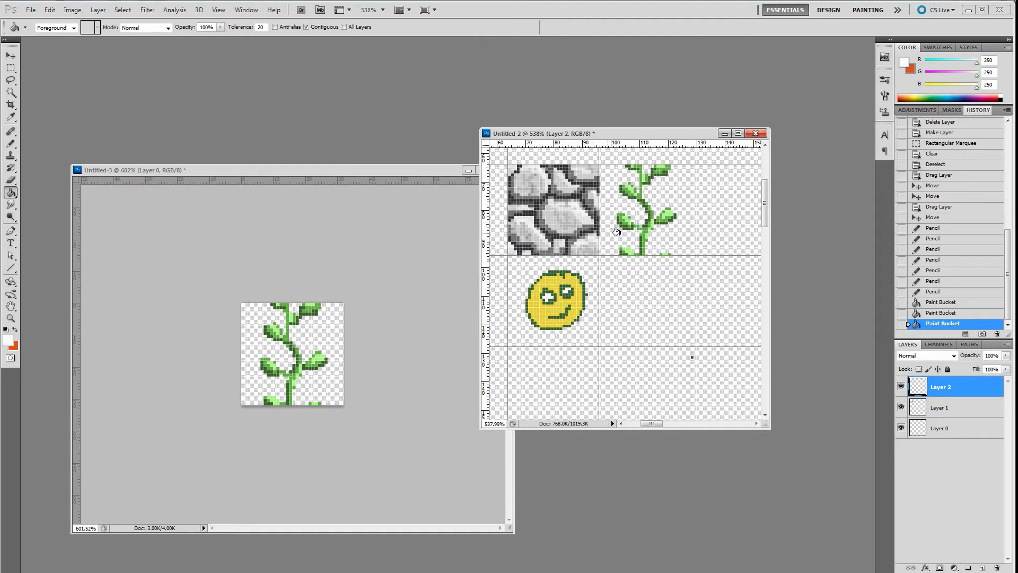
# - Hide the tileset's grid and zoom out to check the three finished tiles
pyautogui.click(219, 9)
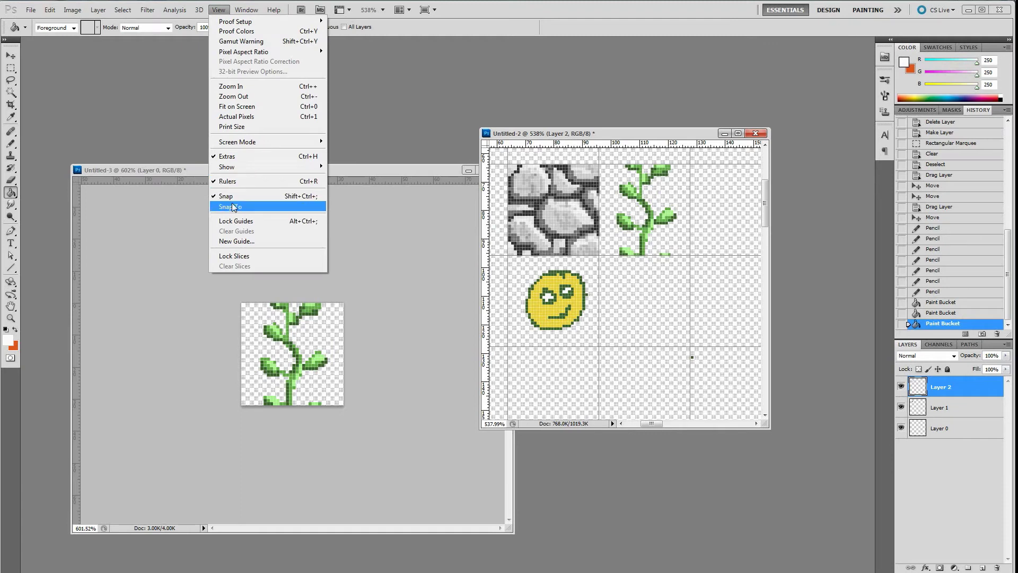
pyautogui.moveTo(231, 168)
pyautogui.click(159, 196)
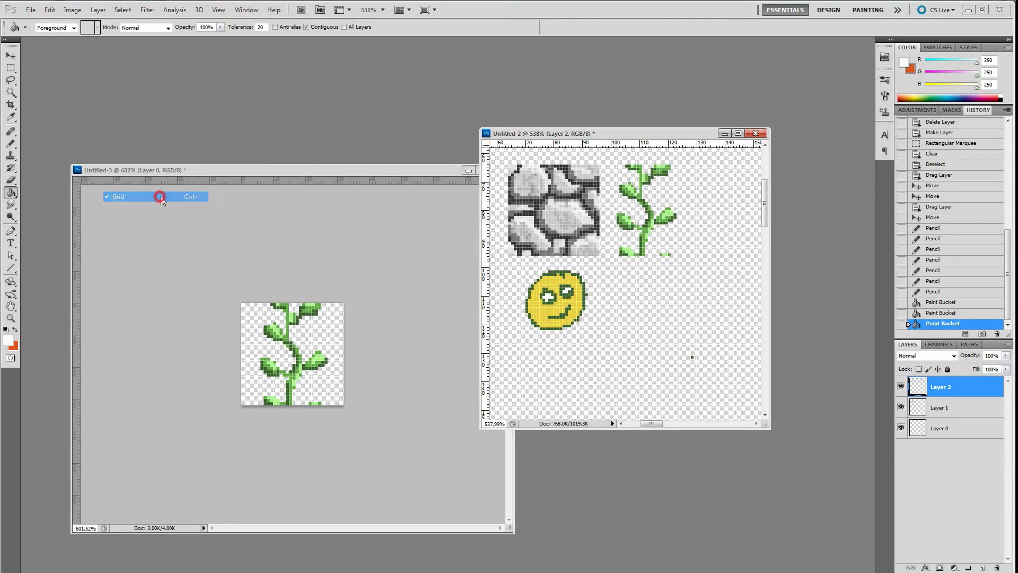
pyautogui.scroll(-5, 588, 238)
pyautogui.scroll(-1, 579, 223)
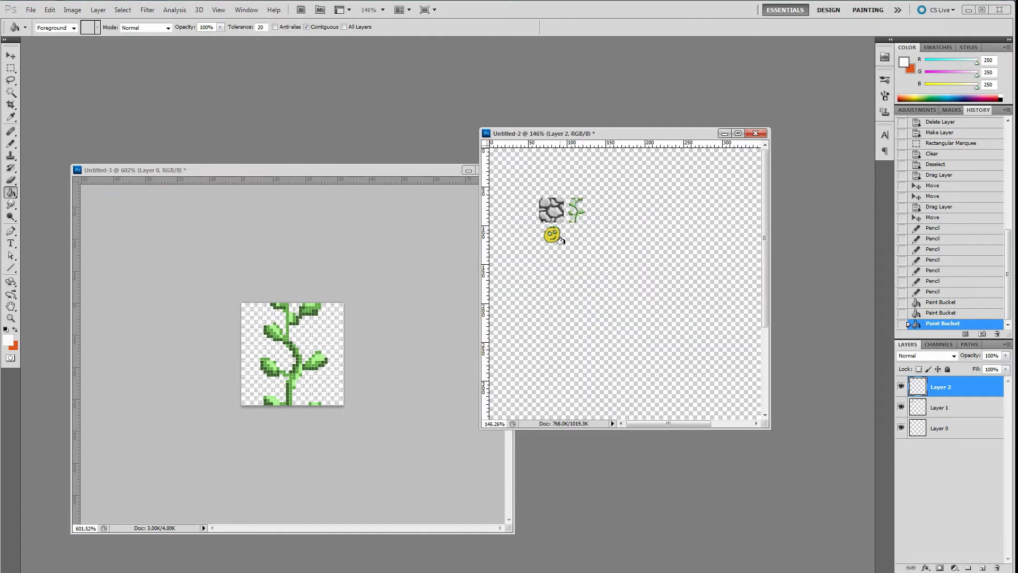
pyautogui.scroll(-1, 559, 209)
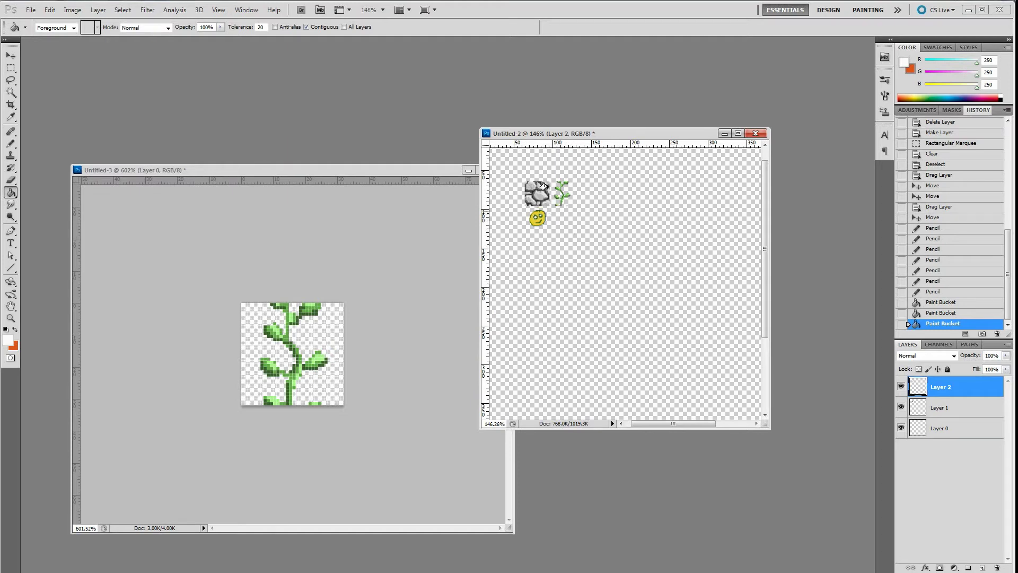
# - Save the tileset to the desktop as a non-interlaced PNG named "tile sheet"
pyautogui.click(30, 9)
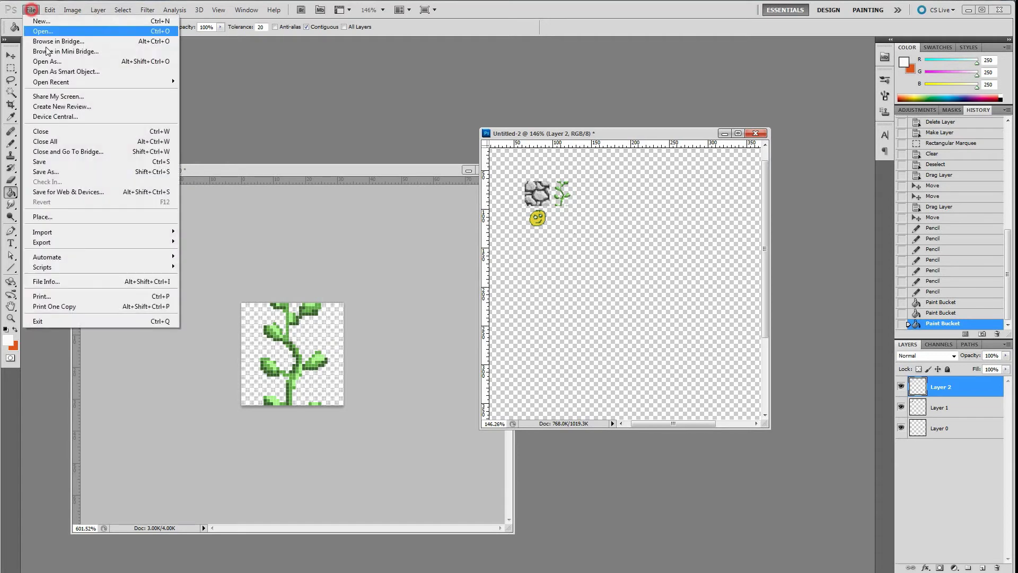
pyautogui.click(53, 172)
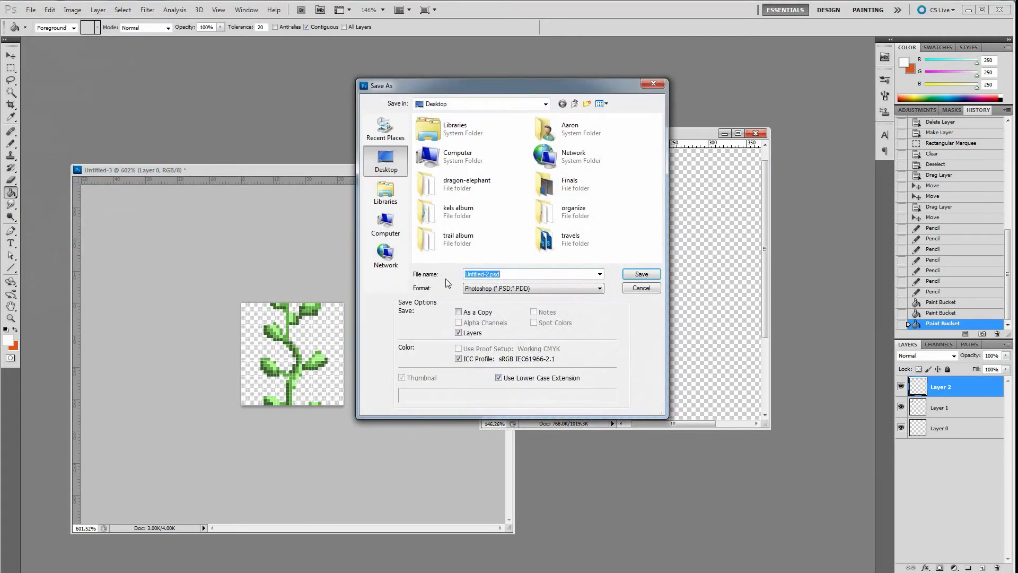
pyautogui.write('tile sheet')
pyautogui.click(477, 288)
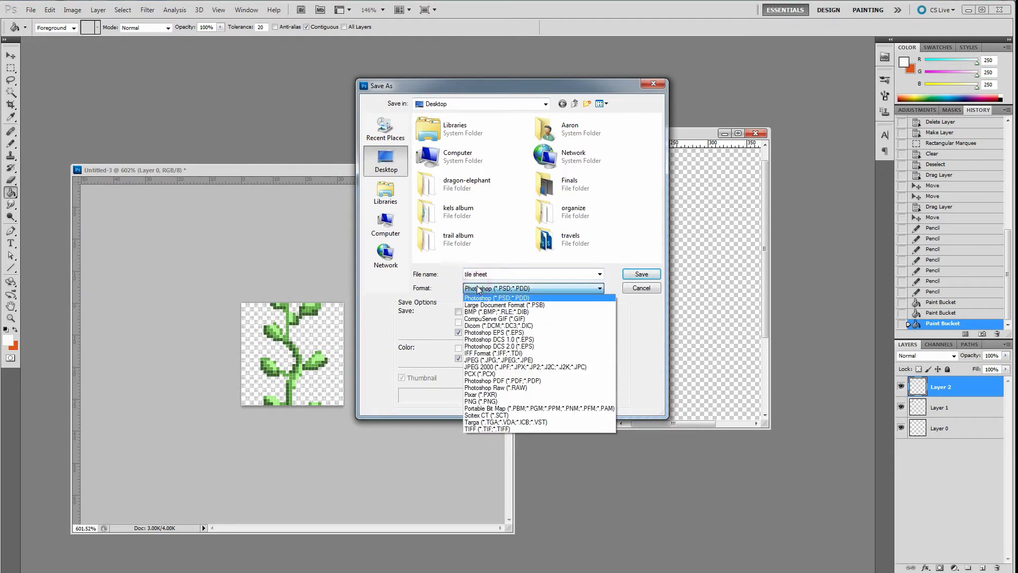
pyautogui.click(481, 401)
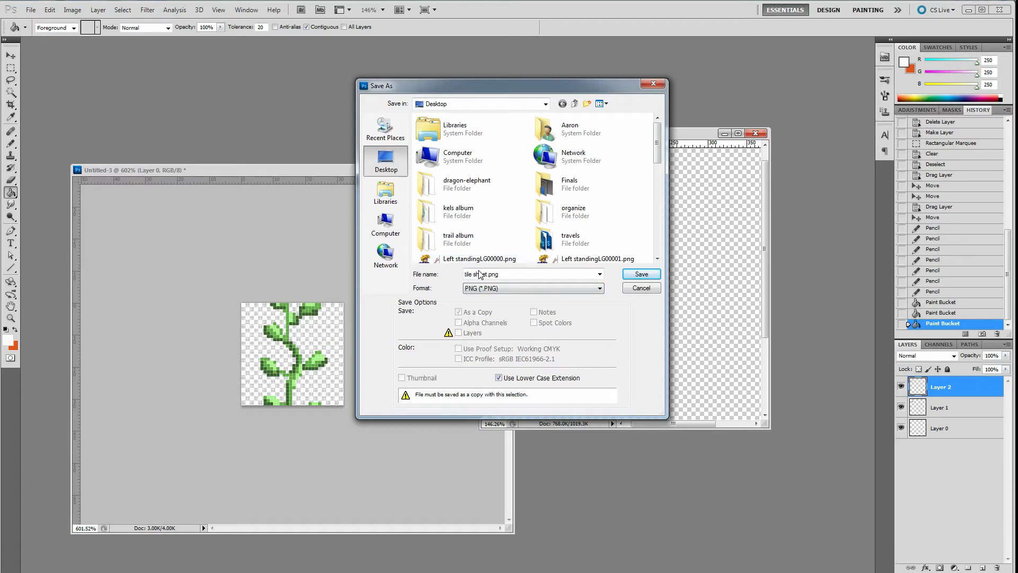
pyautogui.click(645, 278)
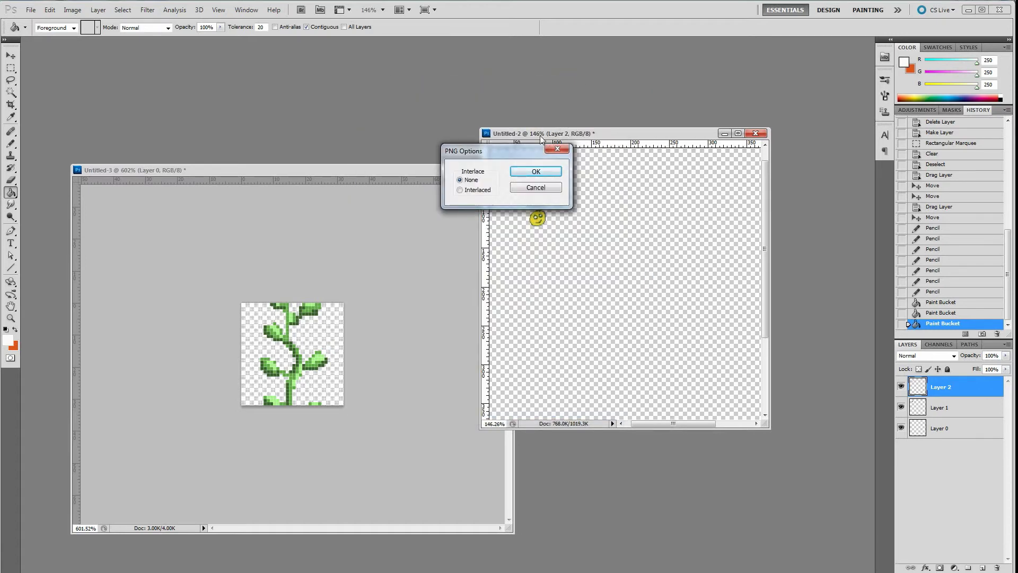
pyautogui.click(535, 171)
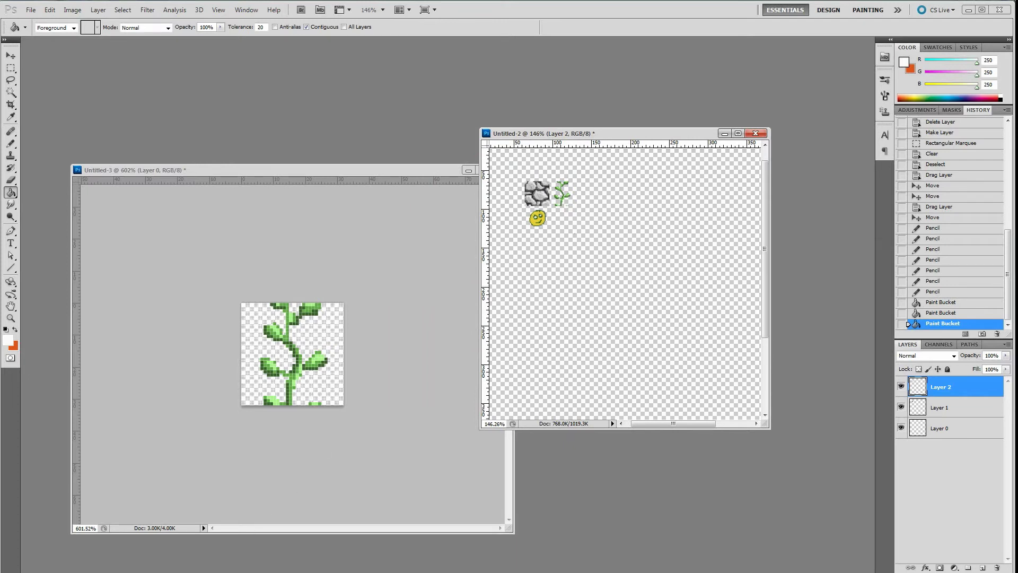
# - Switch to the side scroller project in GameMaker and create a new background
pyautogui.moveTo(176, 563)
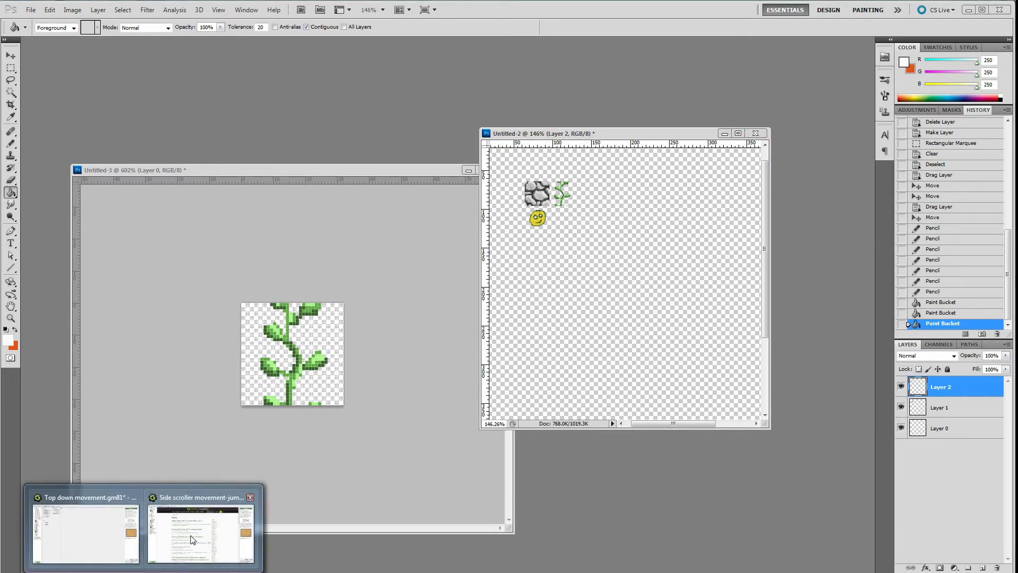
pyautogui.click(193, 540)
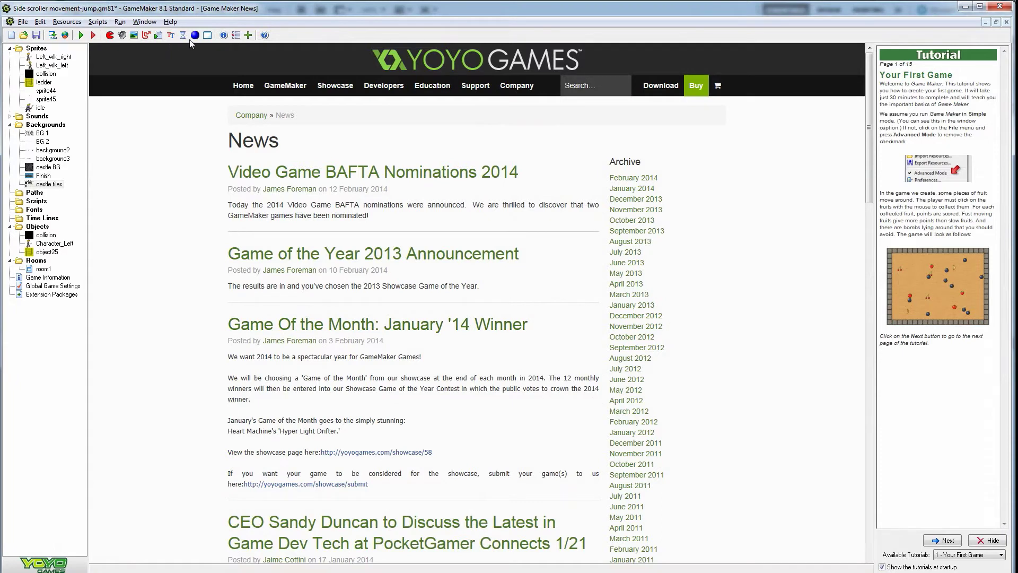
pyautogui.click(133, 36)
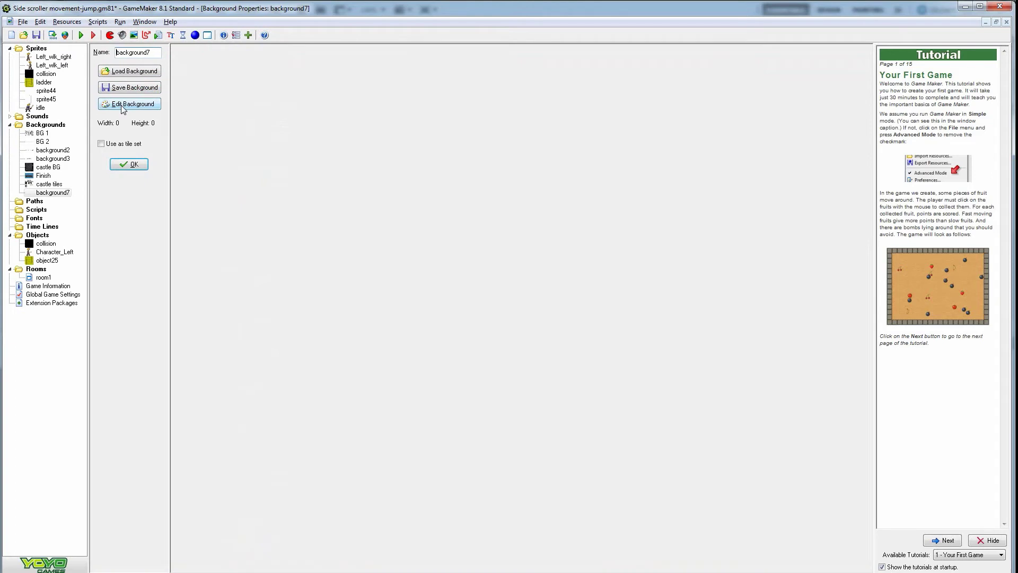
# - Load tile sheet.png from the desktop as the new background's image
pyautogui.click(135, 72)
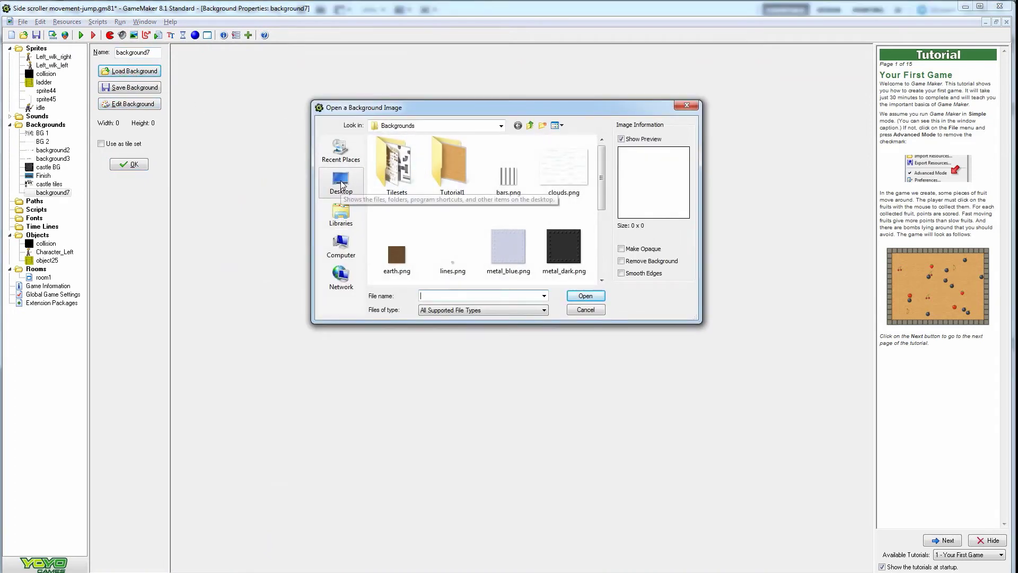
pyautogui.click(340, 215)
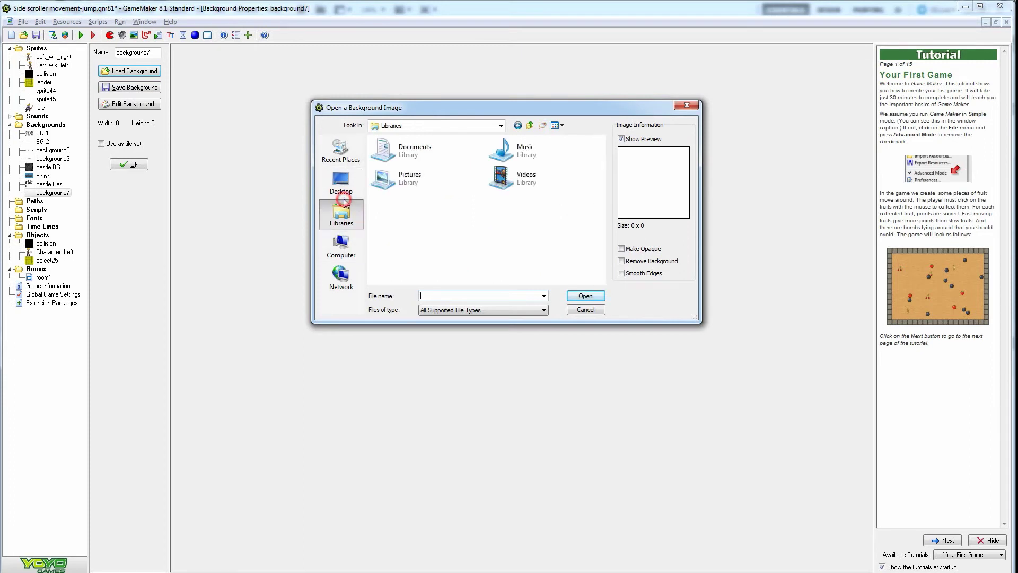
pyautogui.click(341, 180)
pyautogui.moveTo(602, 158); pyautogui.dragTo(606, 280)
pyautogui.click(390, 268)
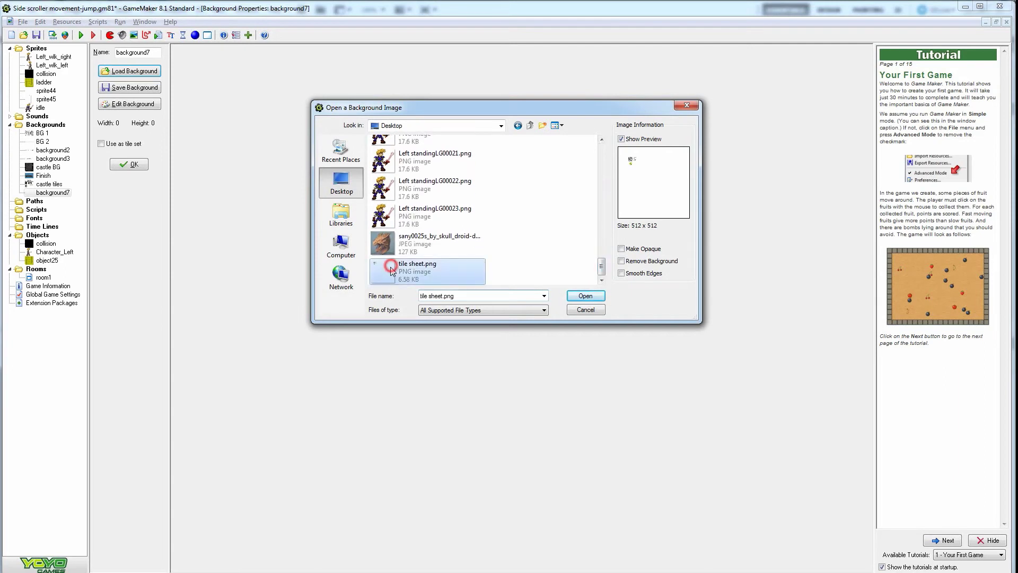
pyautogui.click(586, 297)
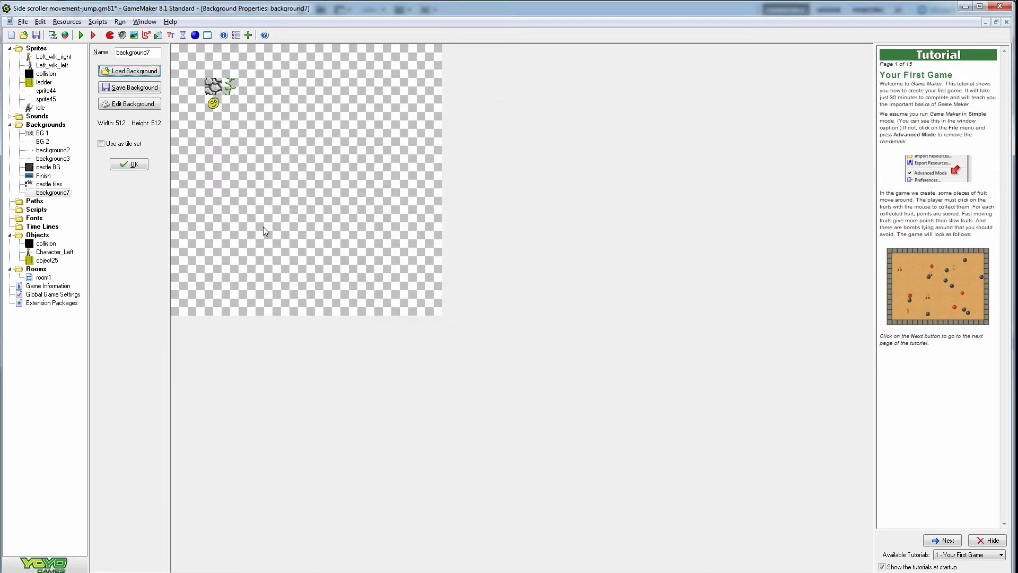
# - Try a freehand stroke in the background's image editor and discard the changes
pyautogui.click(128, 104)
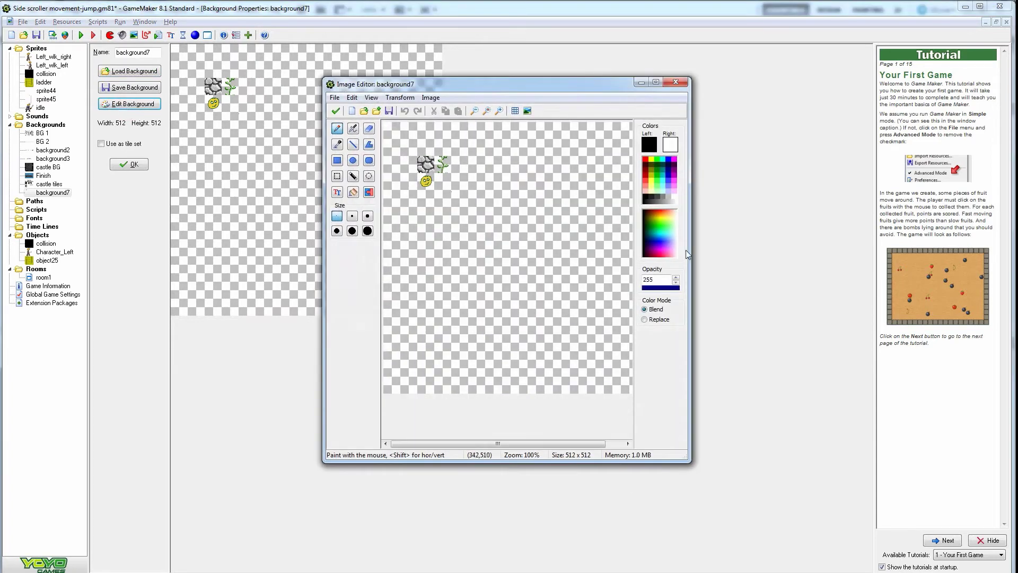
pyautogui.moveTo(479, 186); pyautogui.dragTo(482, 219)
pyautogui.hotkey('ctrl', 'z')
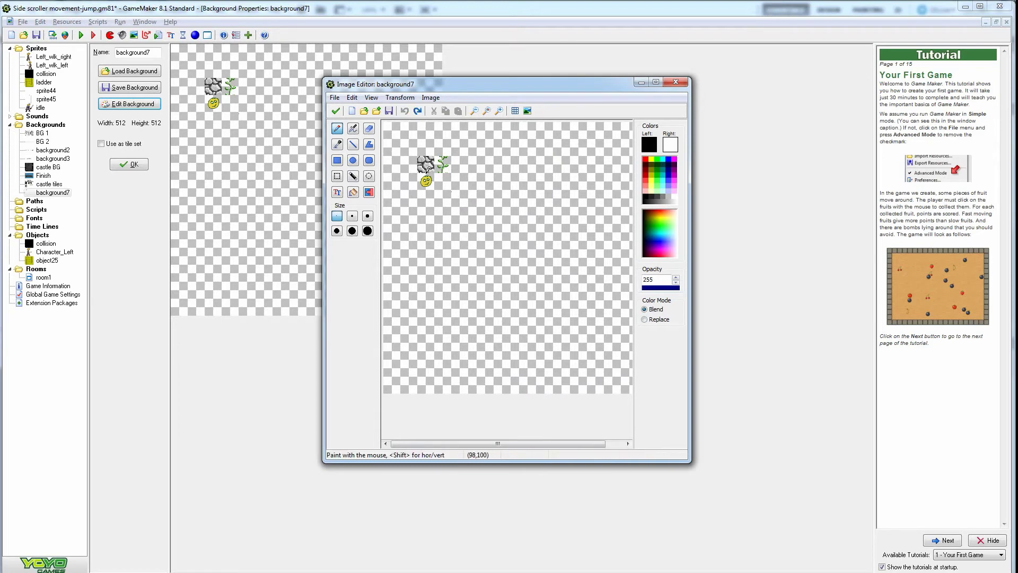
pyautogui.click(677, 83)
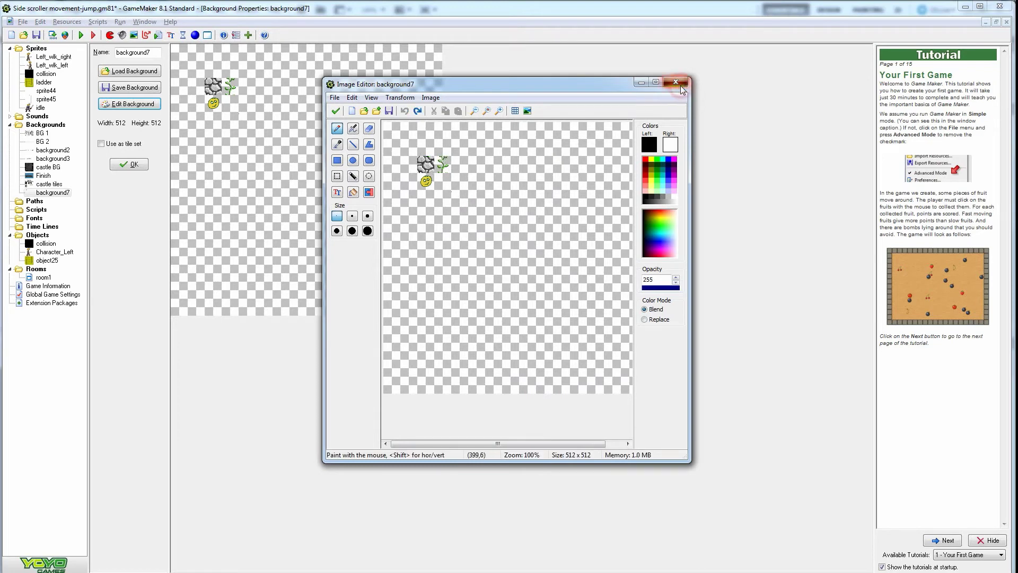
pyautogui.click(540, 290)
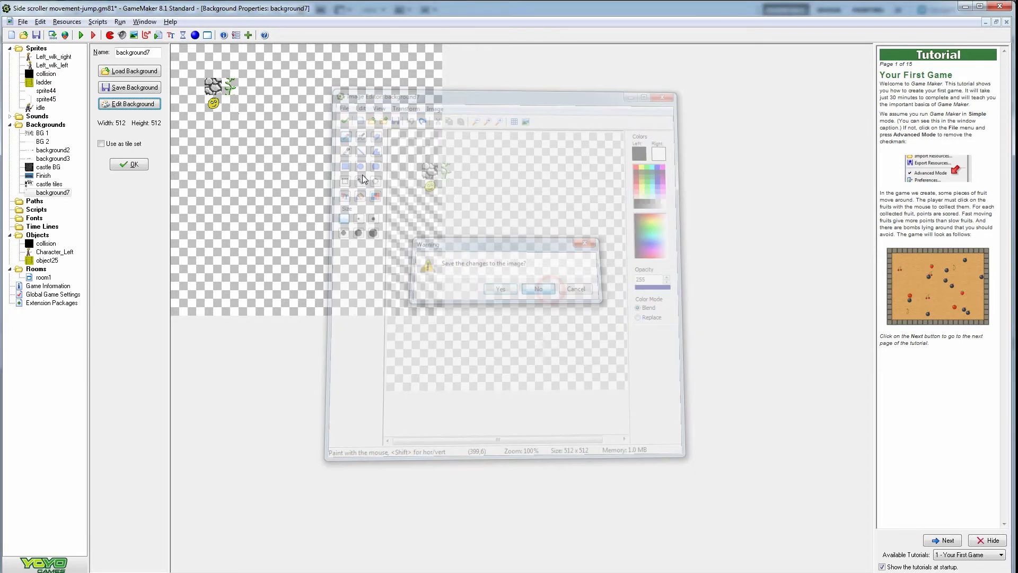
# - Use the background as a tile set with a tile width and height of 32
pyautogui.click(102, 144)
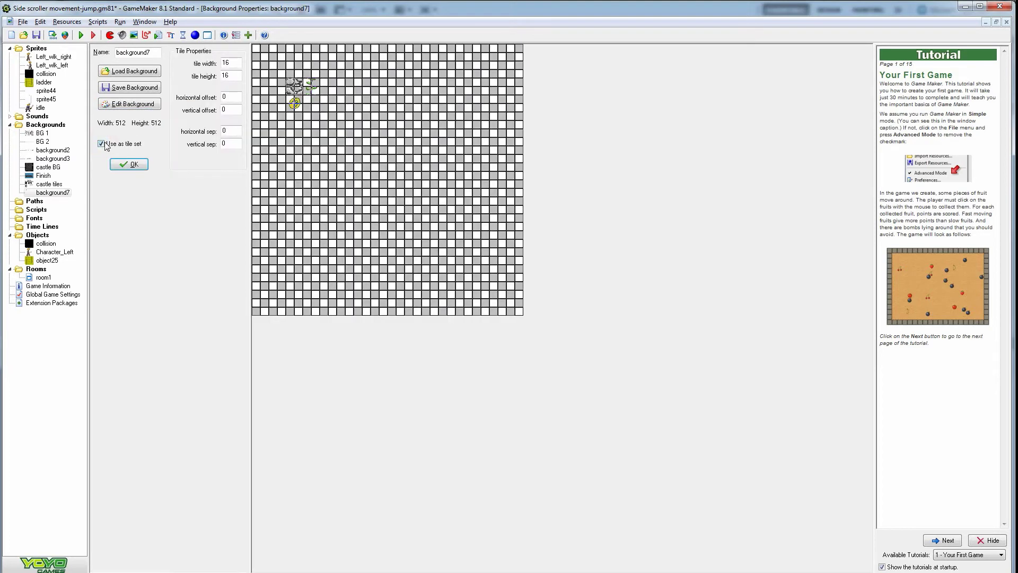
pyautogui.doubleClick(237, 63)
pyautogui.write('32')
pyautogui.press('Tab')
pyautogui.write('32')
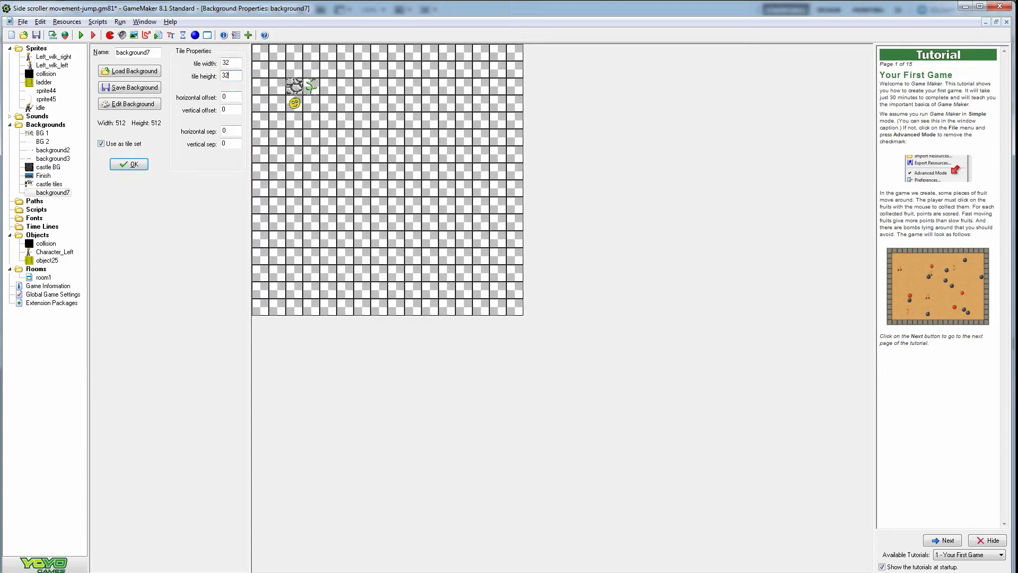
pyautogui.doubleClick(234, 96)
pyautogui.doubleClick(226, 109)
pyautogui.click(232, 63)
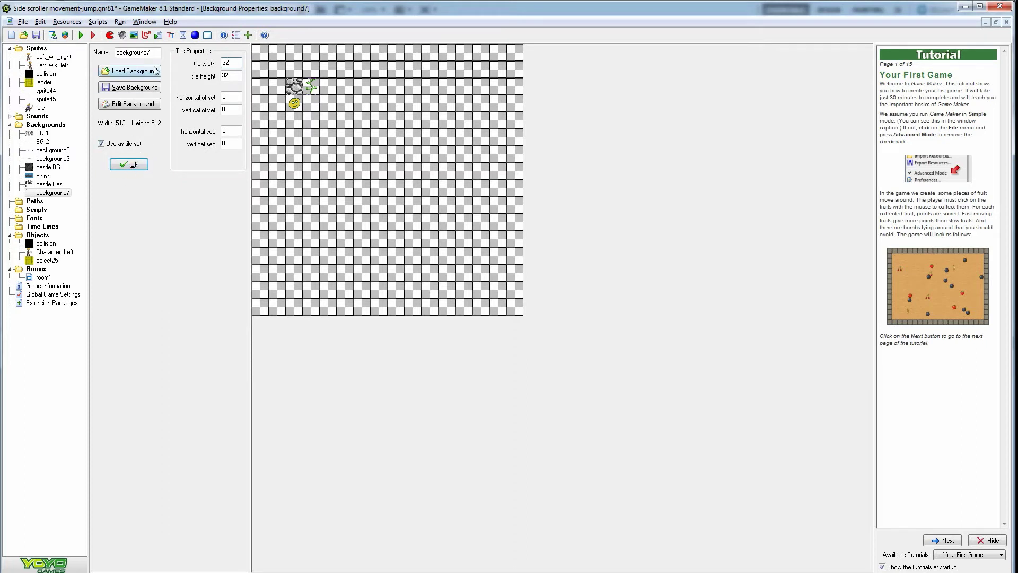
# - Rename the background to "tile sheet" and confirm its properties
pyautogui.doubleClick(127, 52)
pyautogui.write('tie')
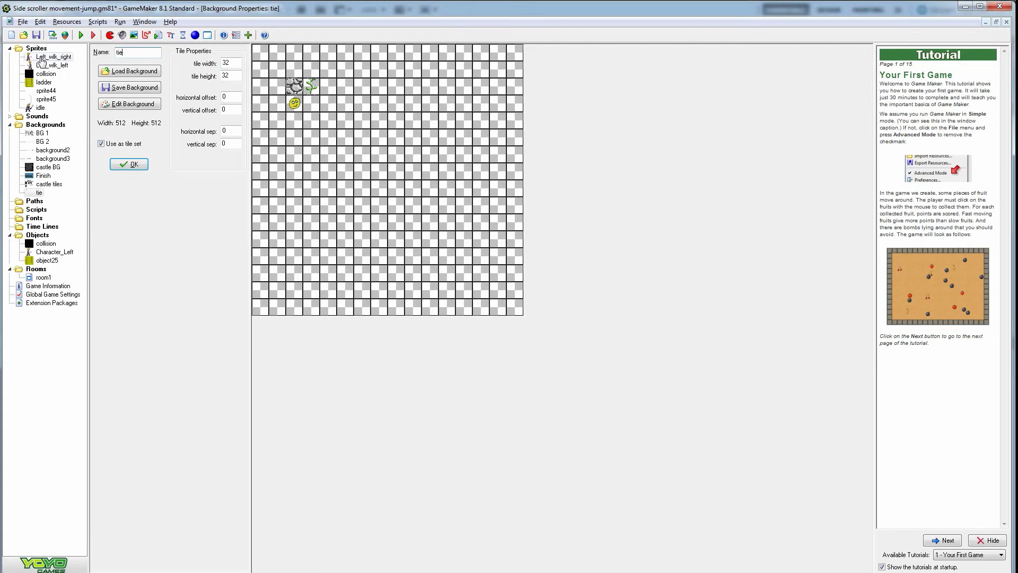
pyautogui.press('BackSpace')
pyautogui.write('le sheet')
pyautogui.press('Return')
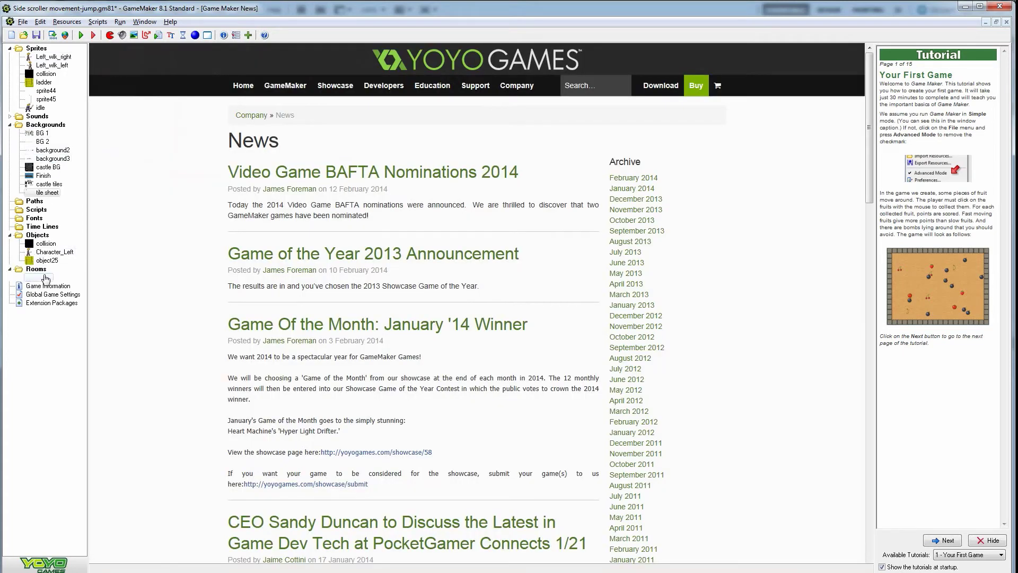
# - Open room1 and show its tile placement settings
pyautogui.doubleClick(44, 277)
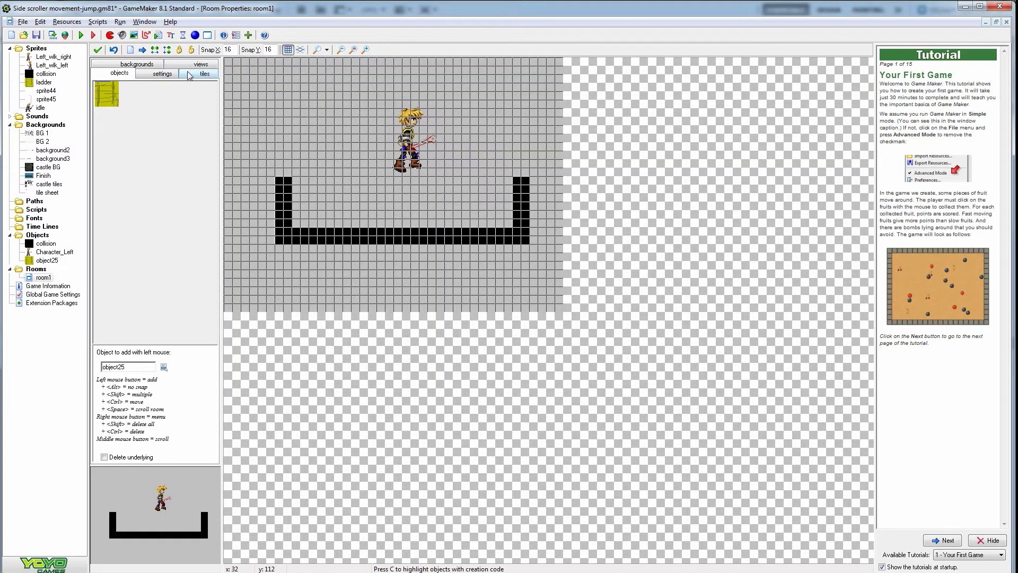
pyautogui.click(23, 21)
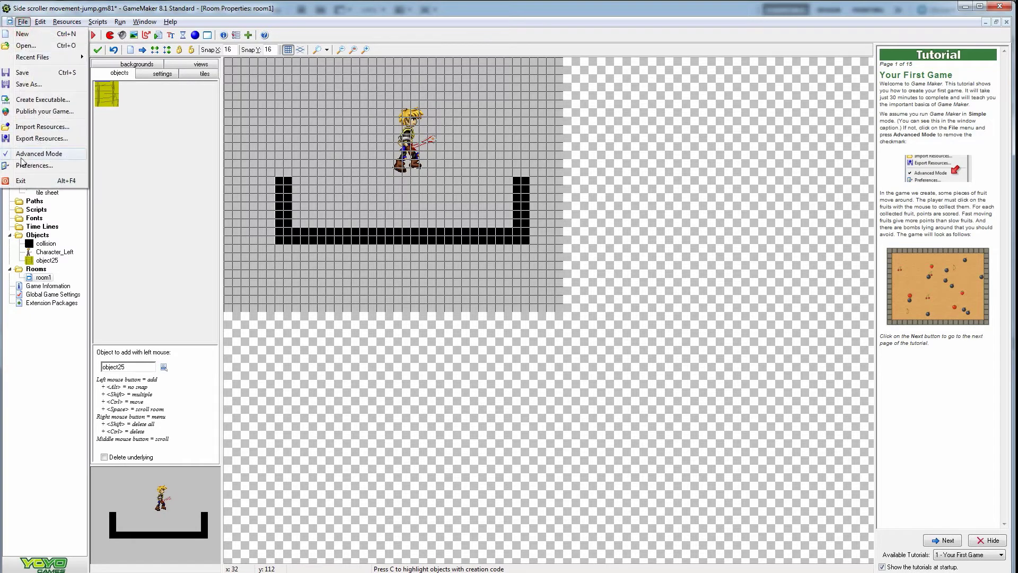
pyautogui.click(161, 96)
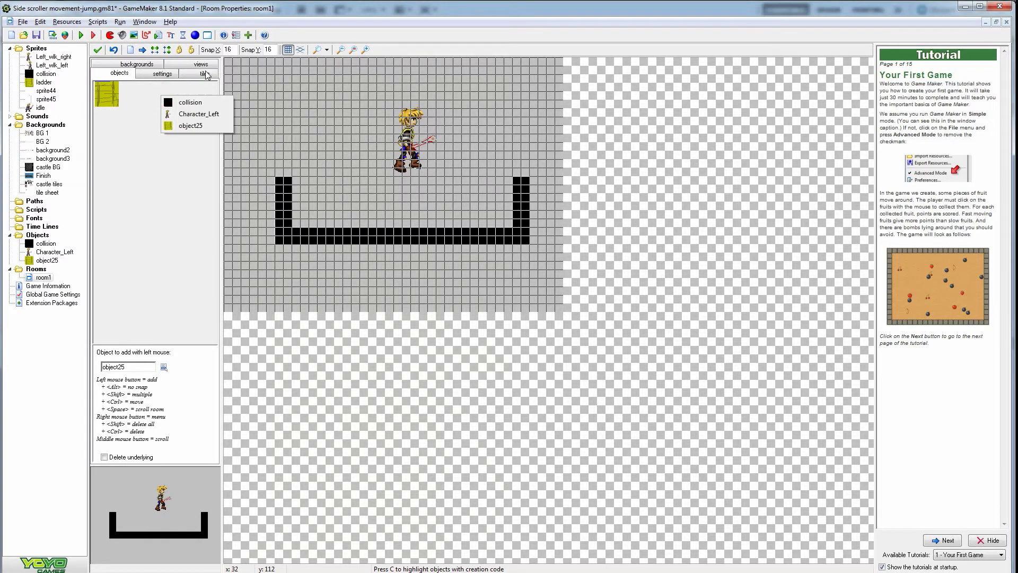
pyautogui.click(192, 76)
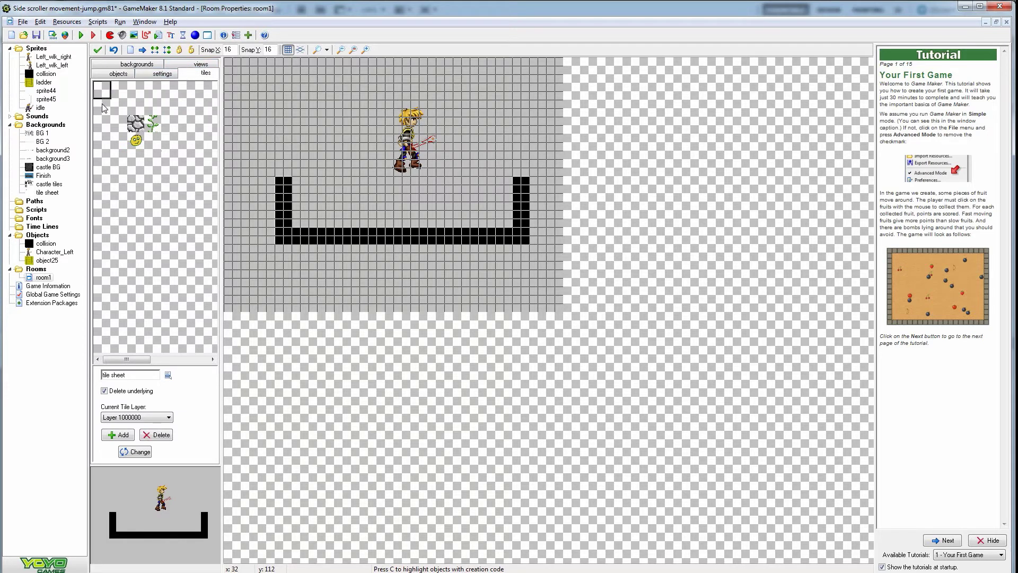
# - Select the stone tile from the tile sheet and hide the room's grid
pyautogui.click(132, 126)
pyautogui.click(153, 124)
pyautogui.click(138, 127)
pyautogui.click(290, 51)
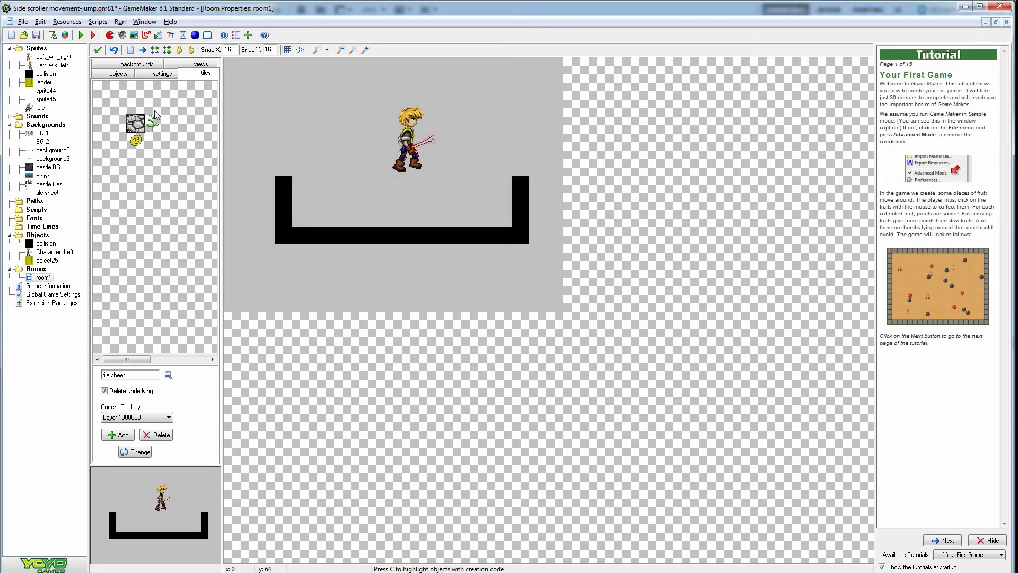
# - Place stone tiles in the room beside the character and remove the extras, keeping one row of three
pyautogui.moveTo(323, 117)
pyautogui.mouseDown()
pyautogui.moveTo(337, 136)
pyautogui.moveTo(358, 126)
pyautogui.moveTo(320, 113)
pyautogui.moveTo(342, 136)
pyautogui.moveTo(316, 127)
pyautogui.moveTo(317, 113)
pyautogui.moveTo(337, 120)
pyautogui.moveTo(315, 121)
pyautogui.moveTo(351, 117)
pyautogui.moveTo(298, 97)
pyautogui.moveTo(347, 95)
pyautogui.moveTo(321, 77)
pyautogui.moveTo(285, 93)
pyautogui.moveTo(292, 114)
pyautogui.moveTo(344, 97)
pyautogui.moveTo(331, 117)
pyautogui.moveTo(313, 117)
pyautogui.moveTo(333, 97)
pyautogui.moveTo(374, 88)
pyautogui.mouseUp()
pyautogui.hotkey('ctrl', 'z')
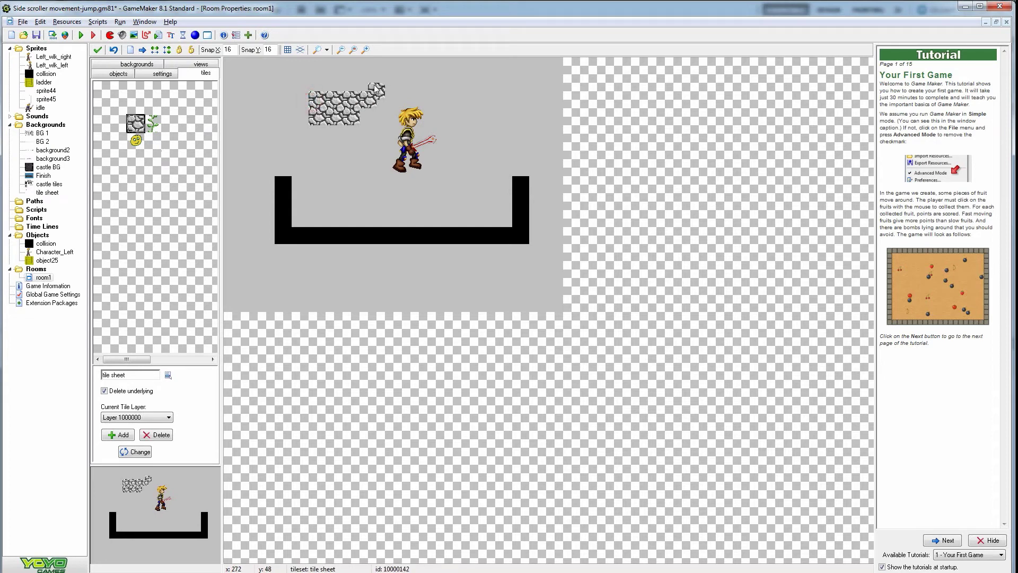
pyautogui.hotkey('ctrl', 'z')
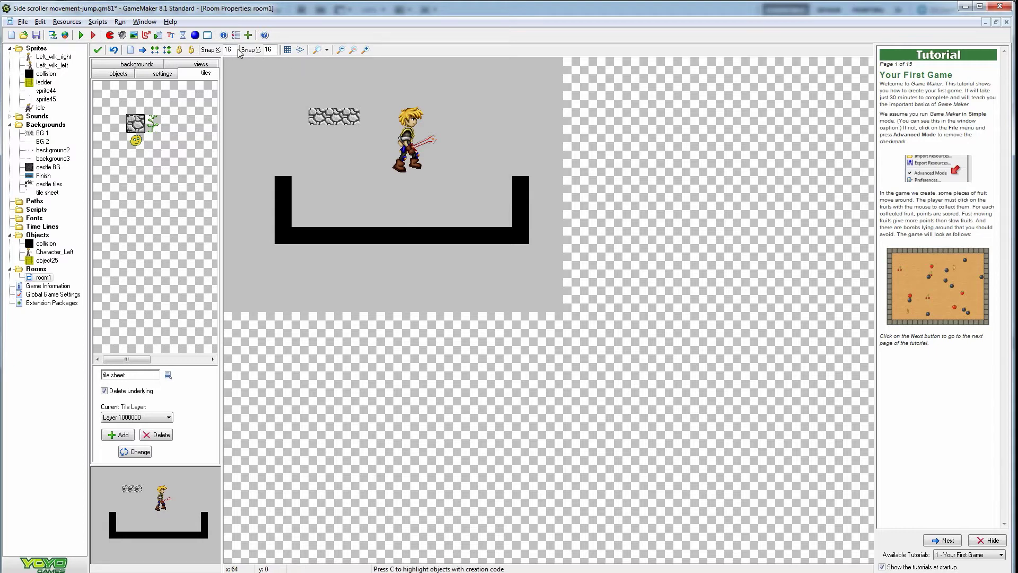
pyautogui.click(310, 106)
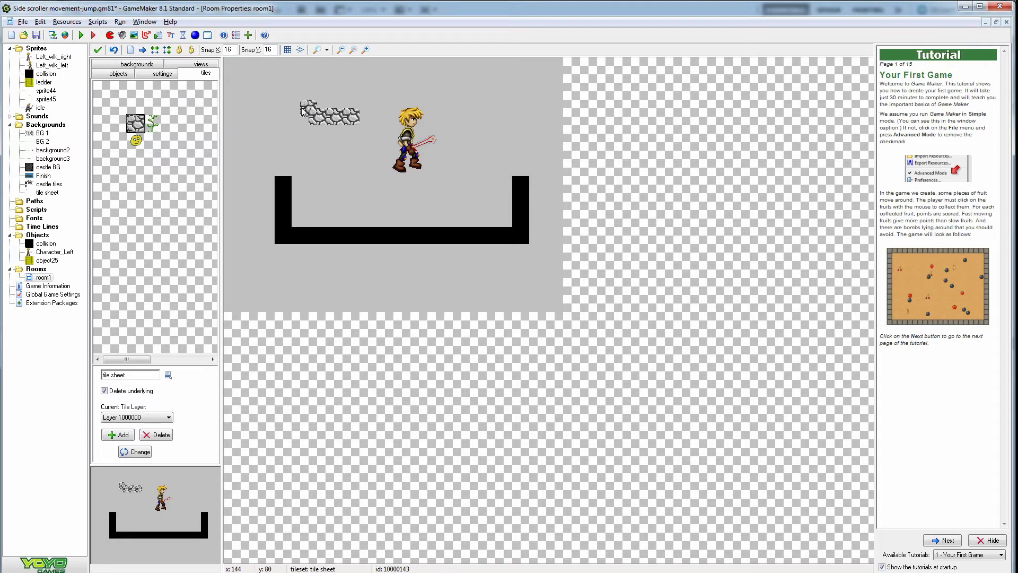
pyautogui.rightClick(313, 105)
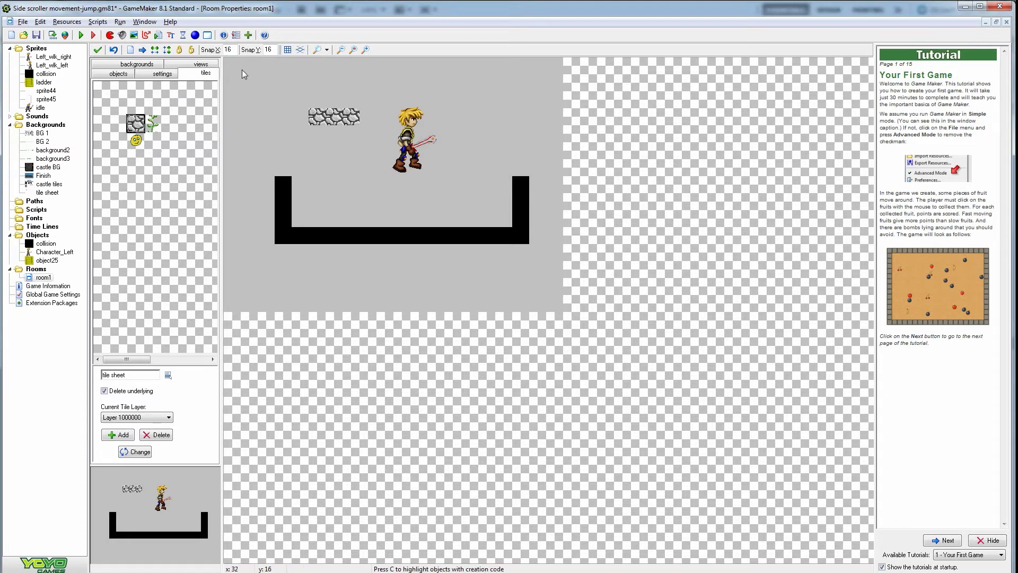
# - Set the room's horizontal and vertical snap to 32 and cover the area around the character with stone tiles
pyautogui.doubleClick(233, 50)
pyautogui.press('Tab')
pyautogui.write('32')
pyautogui.moveTo(319, 100)
pyautogui.mouseDown()
pyautogui.moveTo(350, 101)
pyautogui.moveTo(362, 119)
pyautogui.moveTo(296, 134)
pyautogui.moveTo(333, 97)
pyautogui.moveTo(305, 95)
pyautogui.moveTo(333, 112)
pyautogui.moveTo(313, 103)
pyautogui.moveTo(360, 102)
pyautogui.moveTo(367, 147)
pyautogui.moveTo(295, 131)
pyautogui.moveTo(308, 141)
pyautogui.moveTo(283, 80)
pyautogui.moveTo(274, 108)
pyautogui.moveTo(320, 95)
pyautogui.moveTo(388, 99)
pyautogui.moveTo(404, 142)
pyautogui.moveTo(250, 139)
pyautogui.moveTo(364, 176)
pyautogui.moveTo(394, 150)
pyautogui.moveTo(338, 172)
pyautogui.moveTo(345, 200)
pyautogui.moveTo(397, 185)
pyautogui.moveTo(281, 169)
pyautogui.moveTo(305, 193)
pyautogui.moveTo(286, 197)
pyautogui.moveTo(240, 163)
pyautogui.moveTo(298, 210)
pyautogui.moveTo(271, 222)
pyautogui.moveTo(264, 207)
pyautogui.moveTo(361, 216)
pyautogui.moveTo(428, 191)
pyautogui.moveTo(416, 199)
pyautogui.moveTo(427, 154)
pyautogui.moveTo(411, 162)
pyautogui.moveTo(433, 118)
pyautogui.moveTo(411, 119)
pyautogui.moveTo(396, 86)
pyautogui.moveTo(378, 82)
pyautogui.moveTo(440, 86)
pyautogui.moveTo(460, 214)
pyautogui.moveTo(463, 84)
pyautogui.moveTo(453, 84)
pyautogui.moveTo(485, 90)
pyautogui.moveTo(503, 226)
pyautogui.moveTo(489, 218)
pyautogui.moveTo(486, 148)
pyautogui.moveTo(502, 93)
pyautogui.mouseUp()
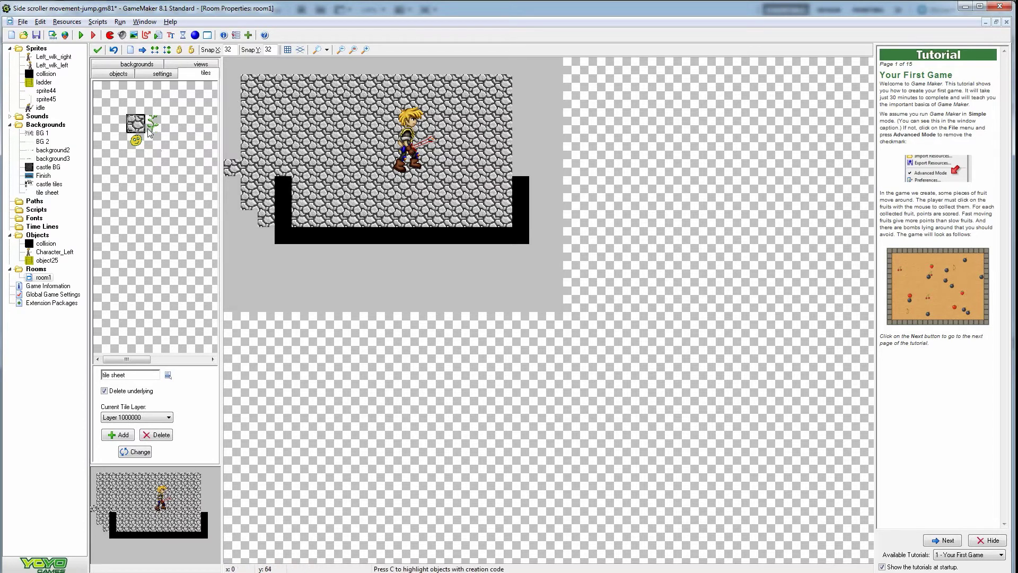
# - Turn off deletion of underlying tiles and place the smiley tile over the stone wall beside the character
pyautogui.click(137, 140)
pyautogui.click(320, 130)
pyautogui.moveTo(321, 127)
pyautogui.mouseDown()
pyautogui.moveTo(351, 150)
pyautogui.moveTo(316, 132)
pyautogui.moveTo(318, 122)
pyautogui.mouseUp()
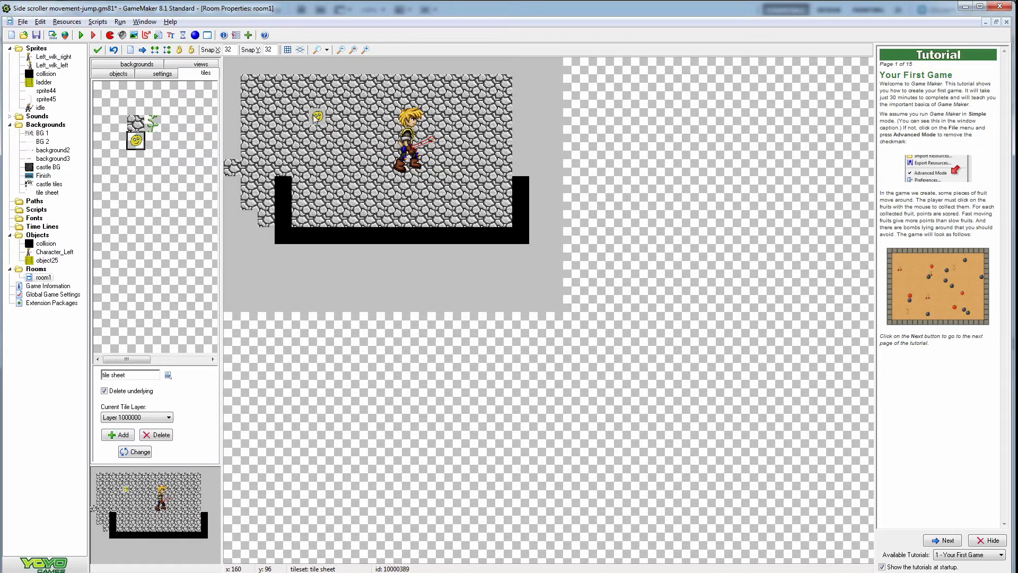
pyautogui.hotkey('ctrl', 'z')
pyautogui.click(108, 392)
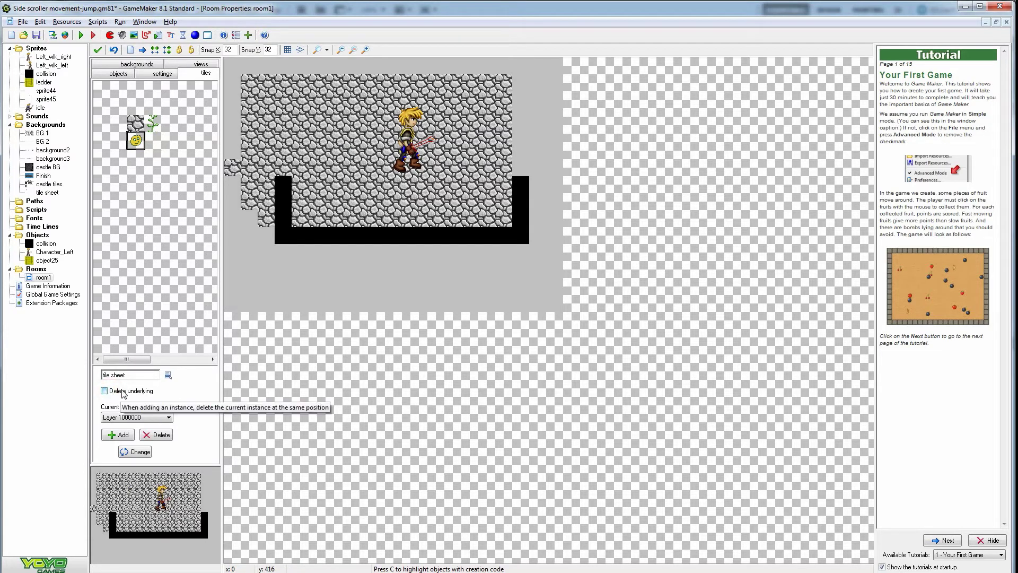
pyautogui.moveTo(306, 127); pyautogui.dragTo(325, 135)
# - Place a vertical column of vine tiles over the stone wall, rising from the black floor beside the character
pyautogui.click(154, 125)
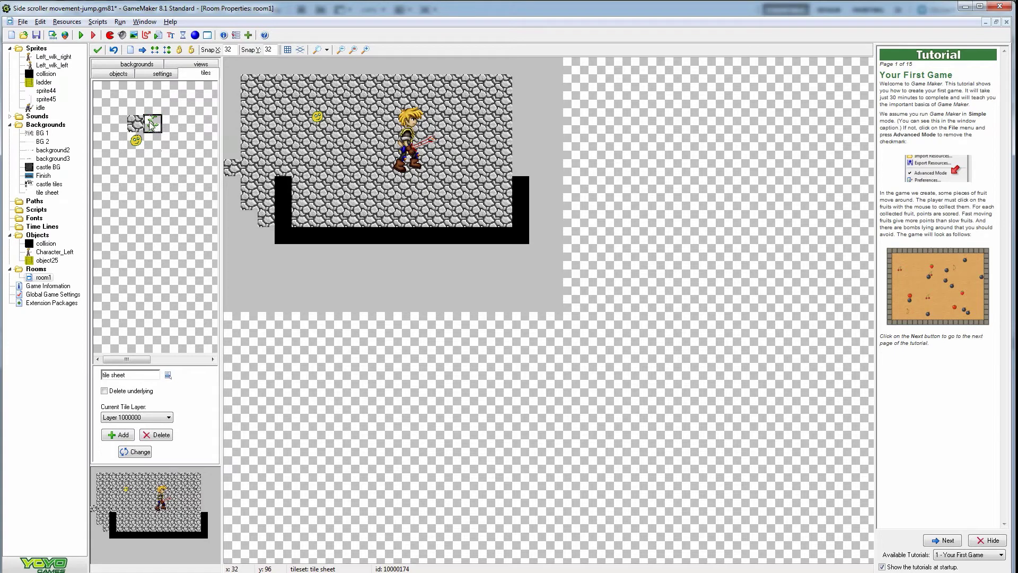
pyautogui.moveTo(352, 214)
pyautogui.mouseDown()
pyautogui.moveTo(362, 217)
pyautogui.moveTo(345, 165)
pyautogui.mouseUp()
pyautogui.scroll(4, 340, 158)
pyautogui.scroll(2, 340, 158)
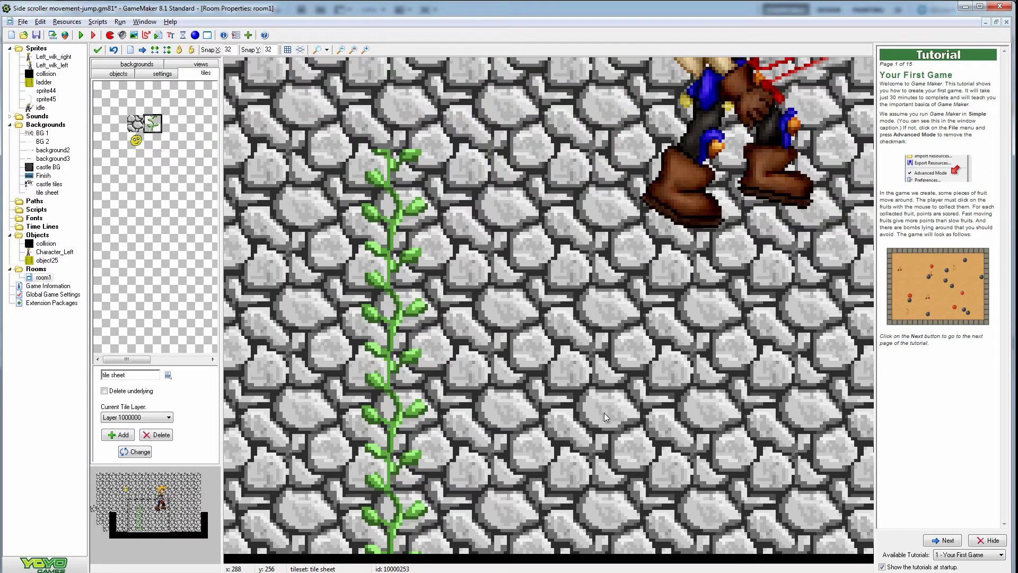
pyautogui.scroll(-1, 519, 350)
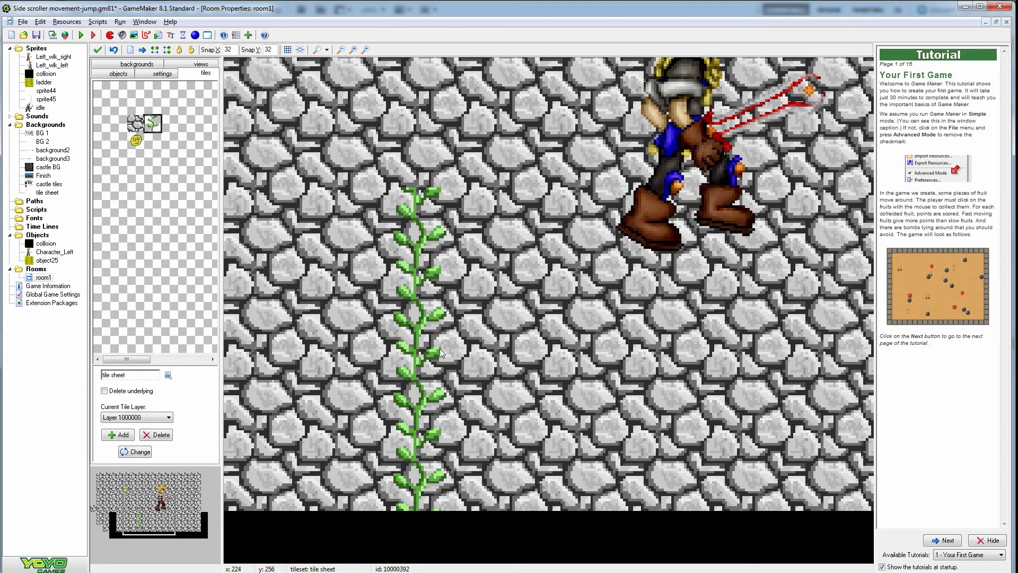
pyautogui.scroll(-1, 440, 353)
# - Extend the vine by one tile and add a vine column on each side of it, the one nearer the character taller
pyautogui.click(419, 262)
pyautogui.click(448, 260)
pyautogui.click(448, 294)
pyautogui.click(450, 321)
pyautogui.click(452, 361)
pyautogui.click(451, 392)
pyautogui.click(392, 360)
pyautogui.click(397, 318)
pyautogui.click(396, 294)
pyautogui.click(395, 400)
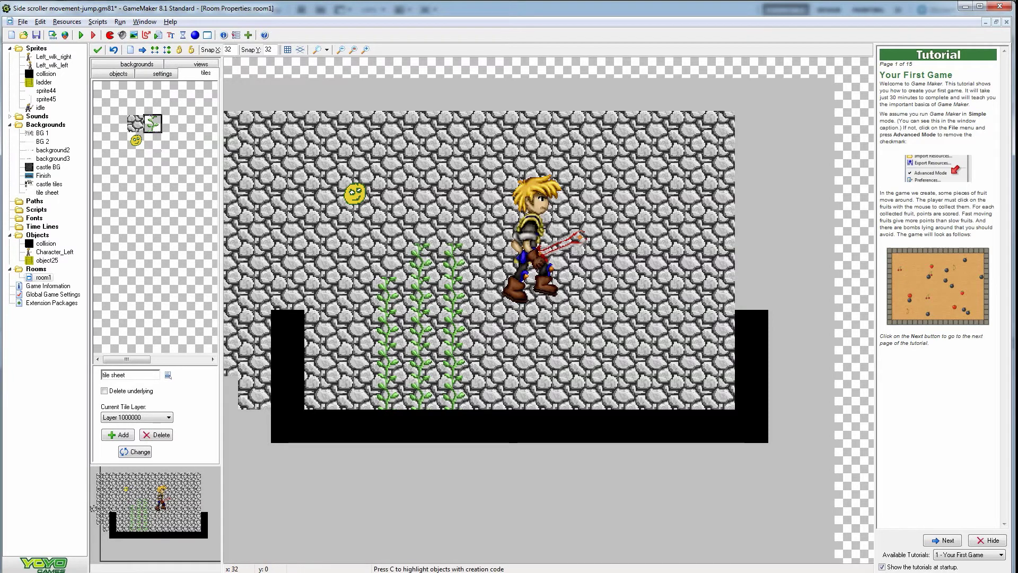
# - Set both snap values to 1 and place off-grid vine tiles at the tops of the outer and middle vine columns
pyautogui.doubleClick(229, 50)
pyautogui.write('1')
pyautogui.doubleClick(270, 49)
pyautogui.write('1')
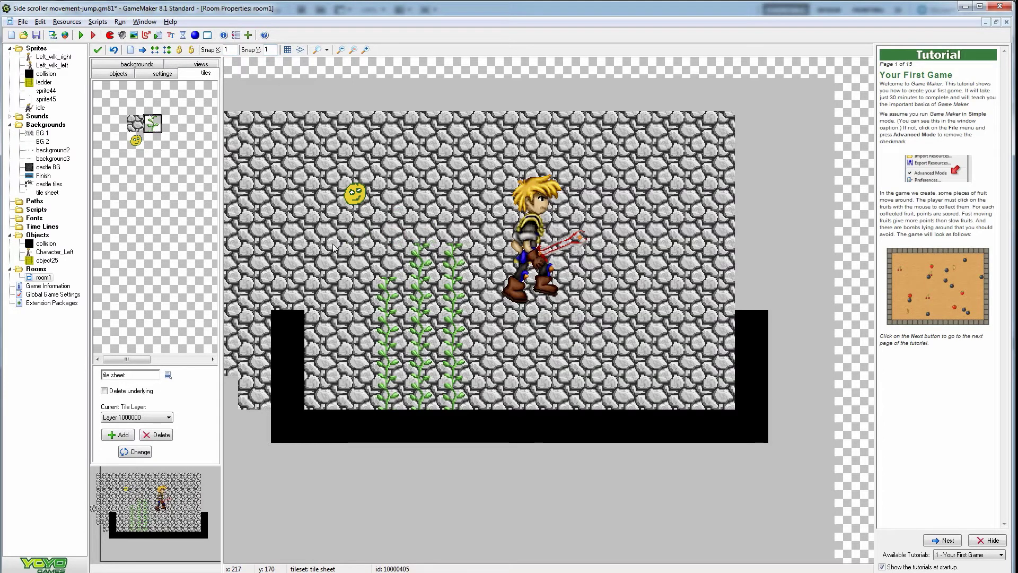
pyautogui.click(383, 245)
pyautogui.click(428, 232)
pyautogui.moveTo(427, 229); pyautogui.dragTo(421, 231)
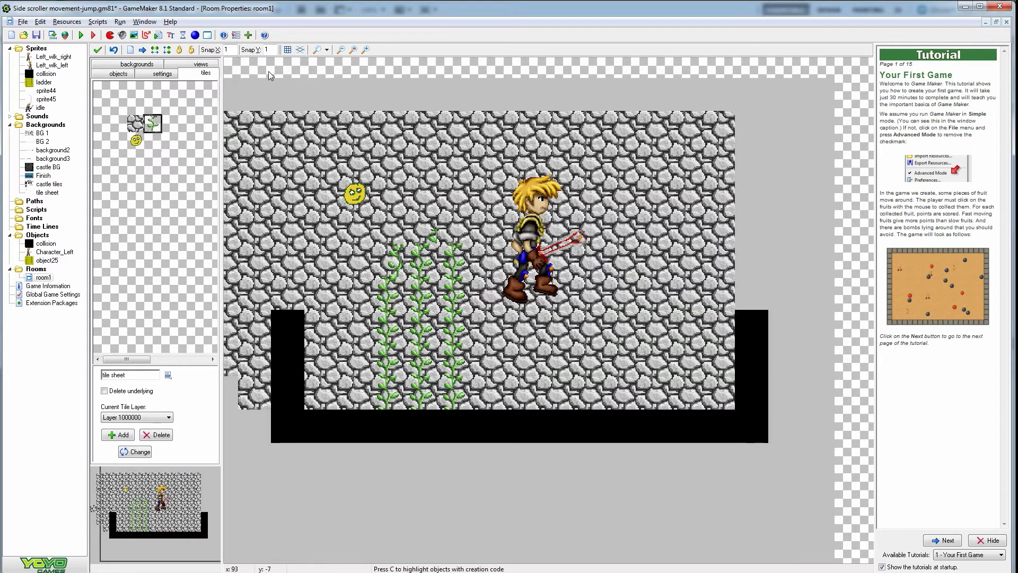
# - Show the room's grid and set both the horizontal and vertical snap to 32
pyautogui.click(287, 50)
pyautogui.scroll(-2, 408, 211)
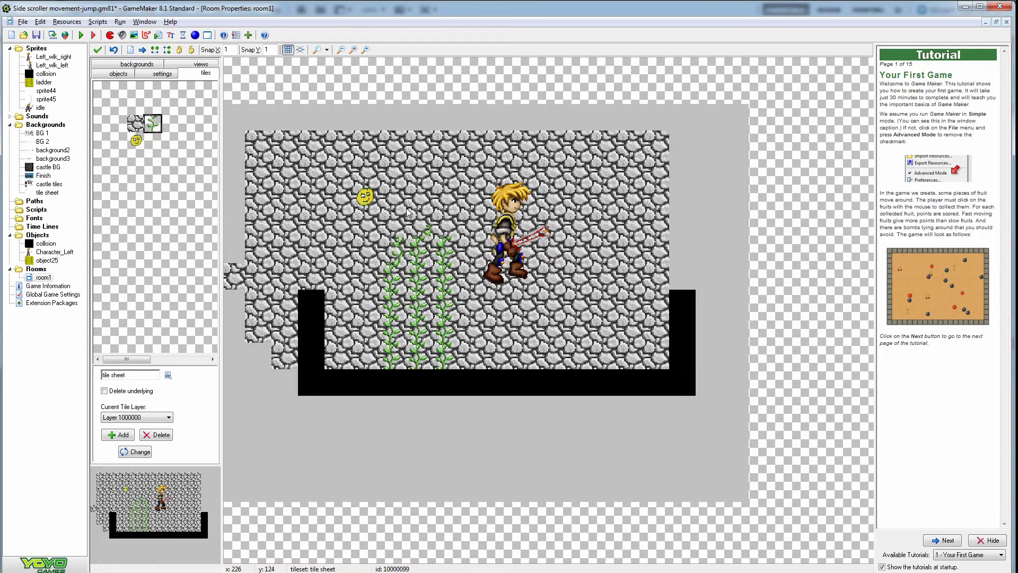
pyautogui.scroll(2, 407, 211)
pyautogui.scroll(-1, 405, 212)
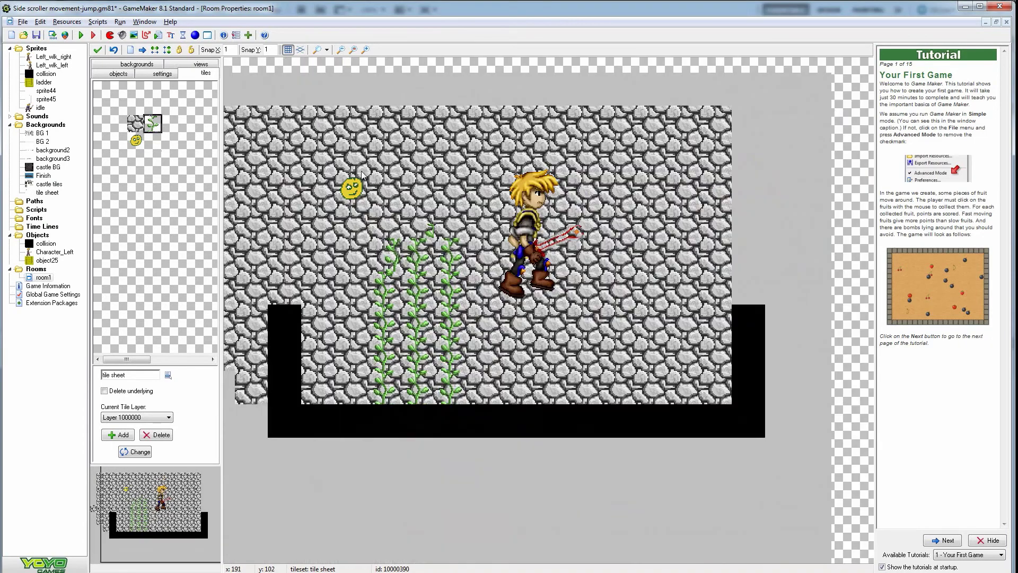
pyautogui.scroll(-2, 323, 184)
pyautogui.scroll(3, 323, 184)
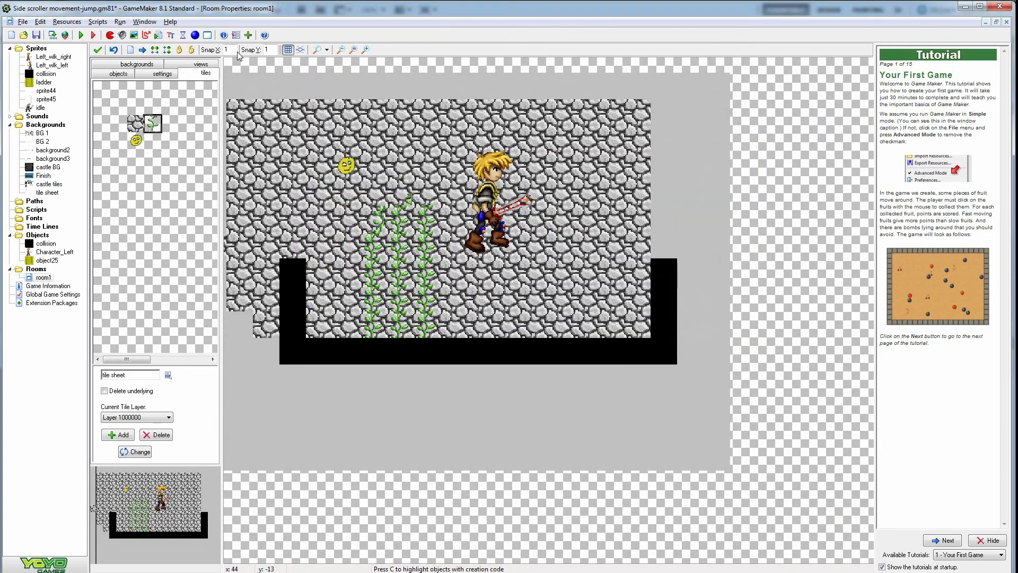
pyautogui.doubleClick(227, 49)
pyautogui.doubleClick(269, 50)
pyautogui.write('32')
# - Place grid-aligned vine tiles above the vine columns and one over the smiley, and hide the grid
pyautogui.click(399, 187)
pyautogui.click(451, 191)
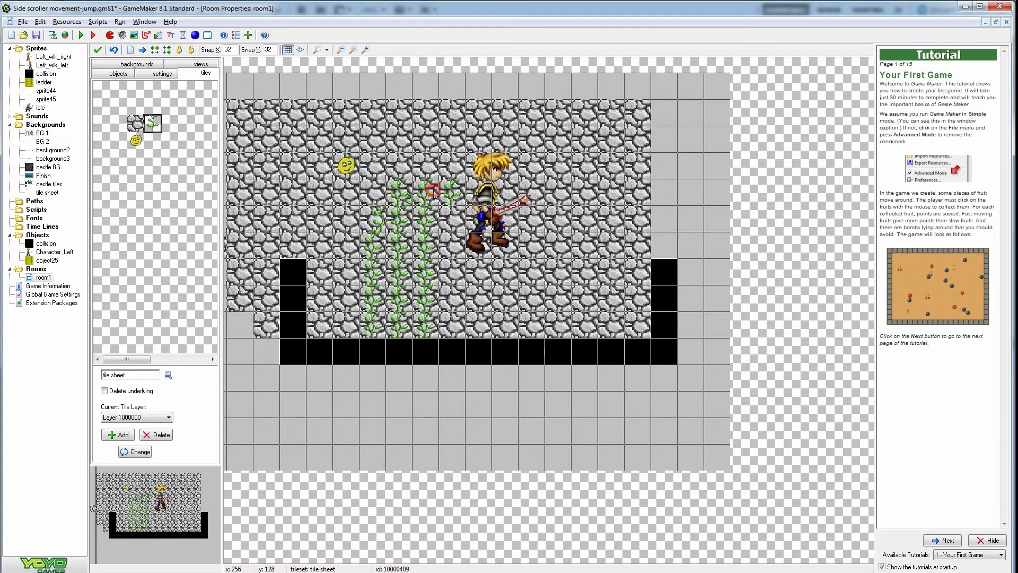
pyautogui.click(354, 176)
pyautogui.click(288, 50)
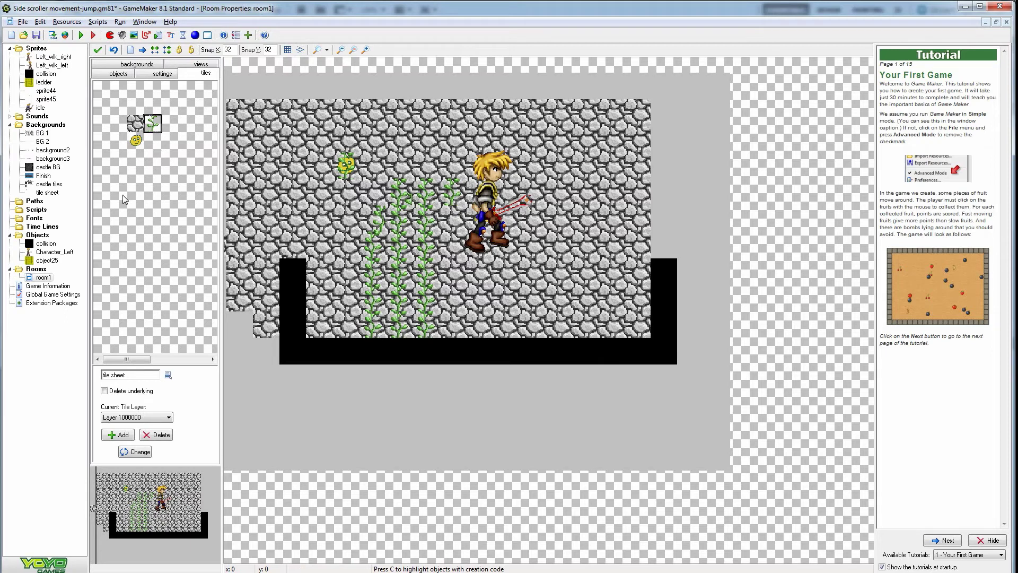
# - Select the whole two-by-two tile block from the tile sheet and place two copies below the black floor
pyautogui.click(135, 124)
pyautogui.moveTo(137, 128); pyautogui.dragTo(150, 138)
pyautogui.moveTo(337, 395); pyautogui.dragTo(390, 398)
pyautogui.click(448, 414)
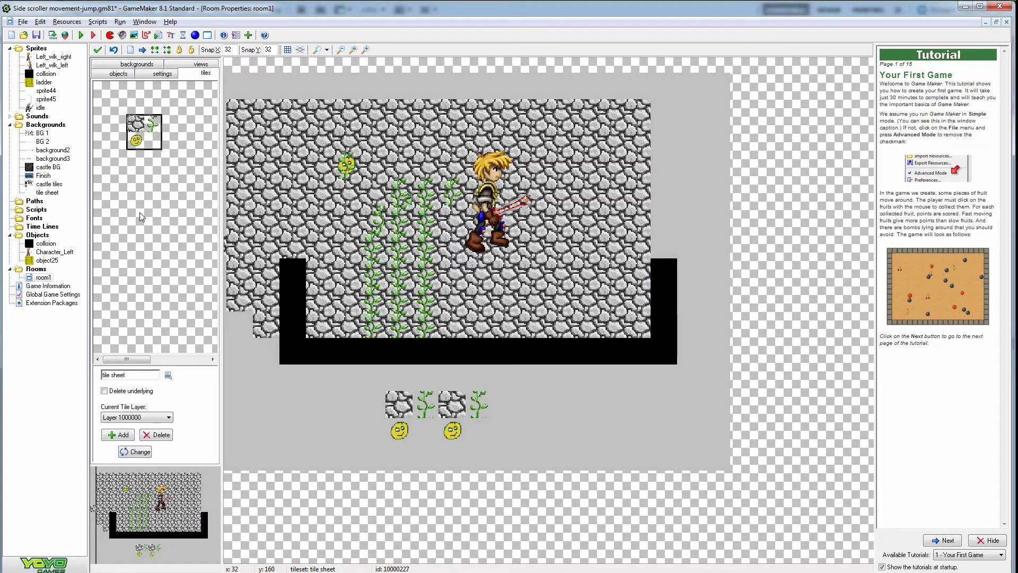
# - Switch to Photoshop, set the foreground color to green 469060, and activate the Pencil tool
pyautogui.hotkey('alt', 'Tab')
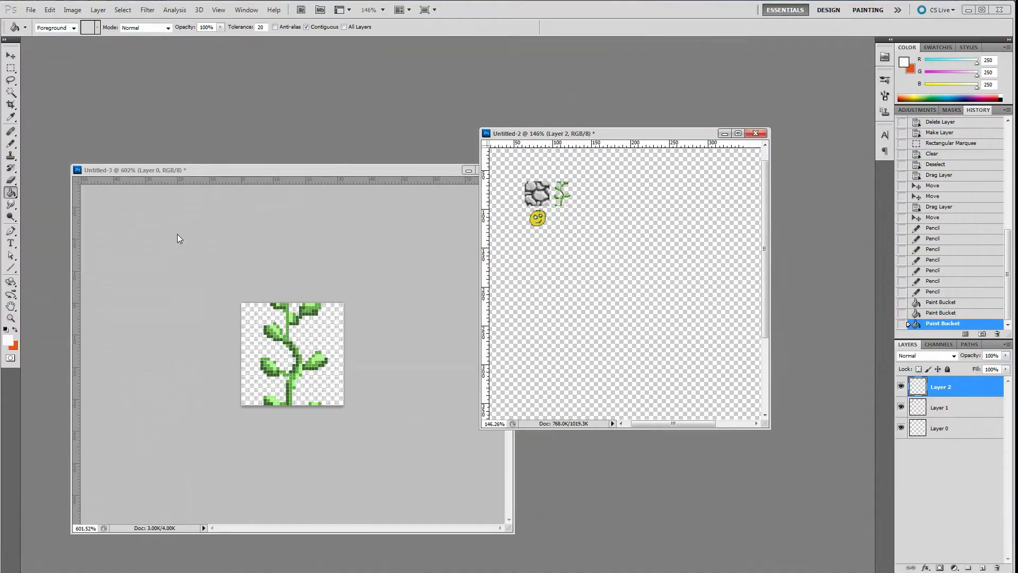
pyautogui.press('i')
pyautogui.click(9, 340)
pyautogui.moveTo(666, 330); pyautogui.dragTo(665, 308)
pyautogui.click(588, 285)
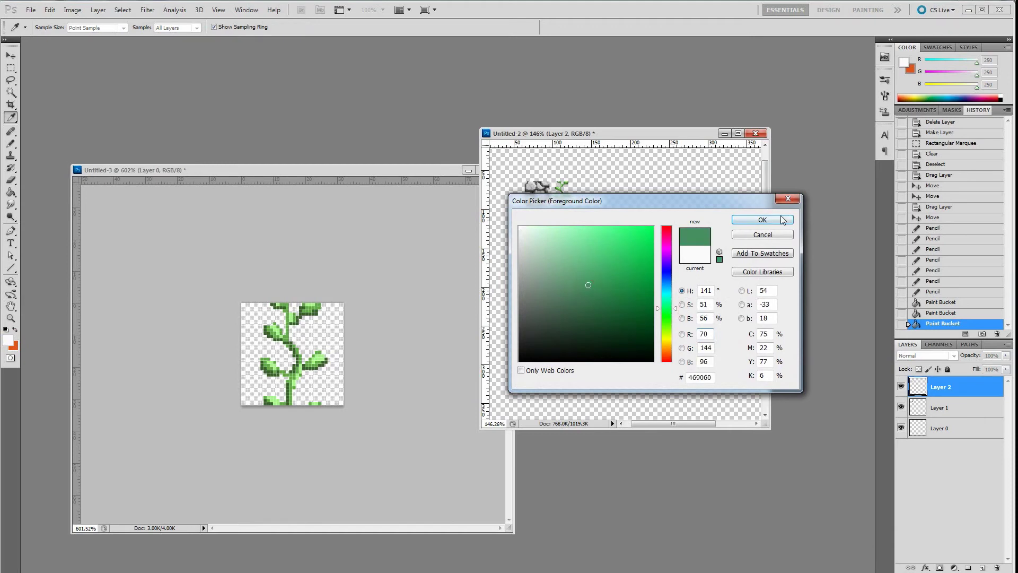
pyautogui.click(783, 219)
pyautogui.press('b')
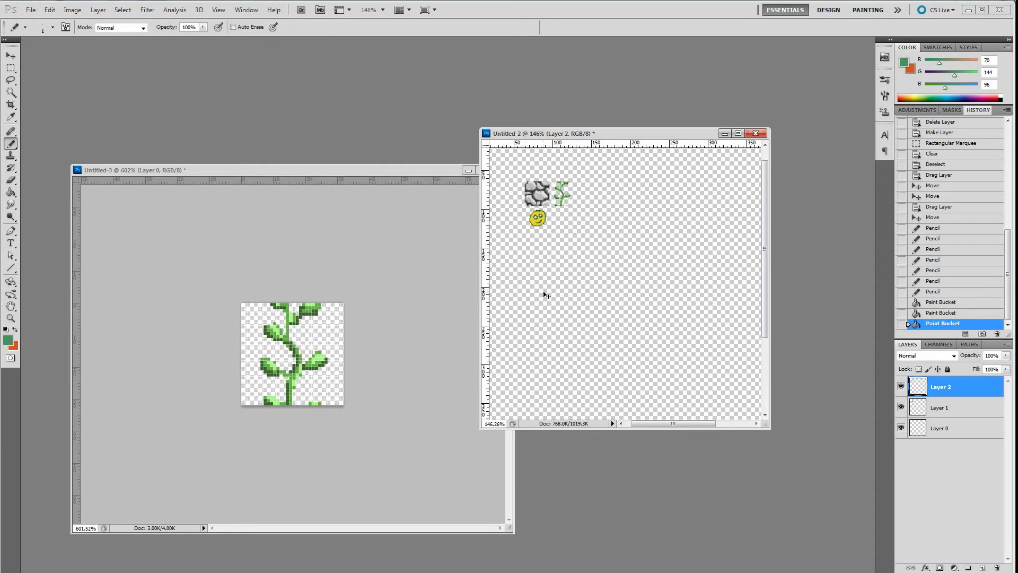
# - Show the grid on the tile sheet document and turn off snapping to the grid
pyautogui.hotkey('ctrl', "'")
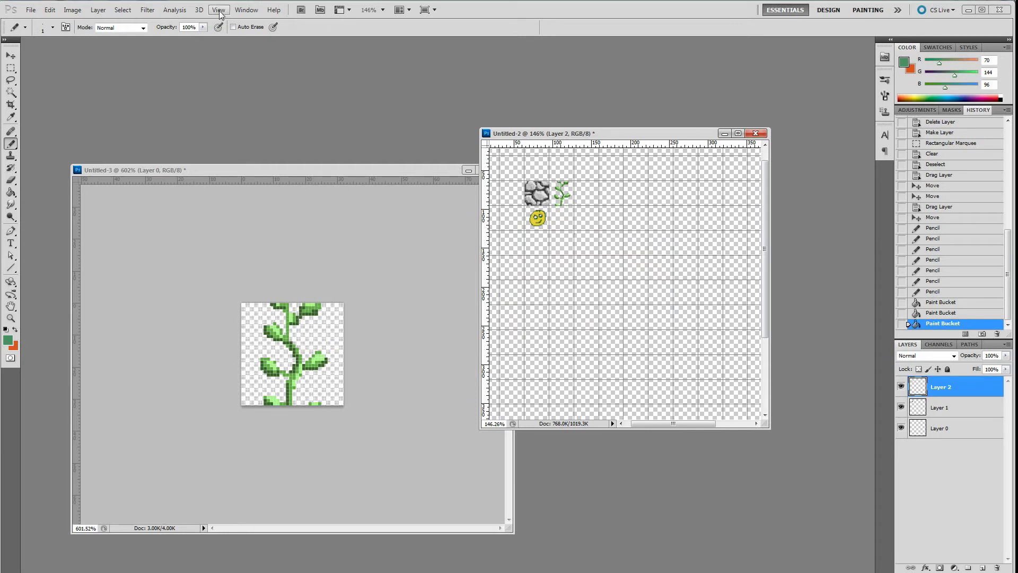
pyautogui.moveTo(640, 218); pyautogui.dragTo(640, 216)
pyautogui.hotkey('ctrl', 'z')
pyautogui.click(219, 10)
pyautogui.moveTo(237, 207)
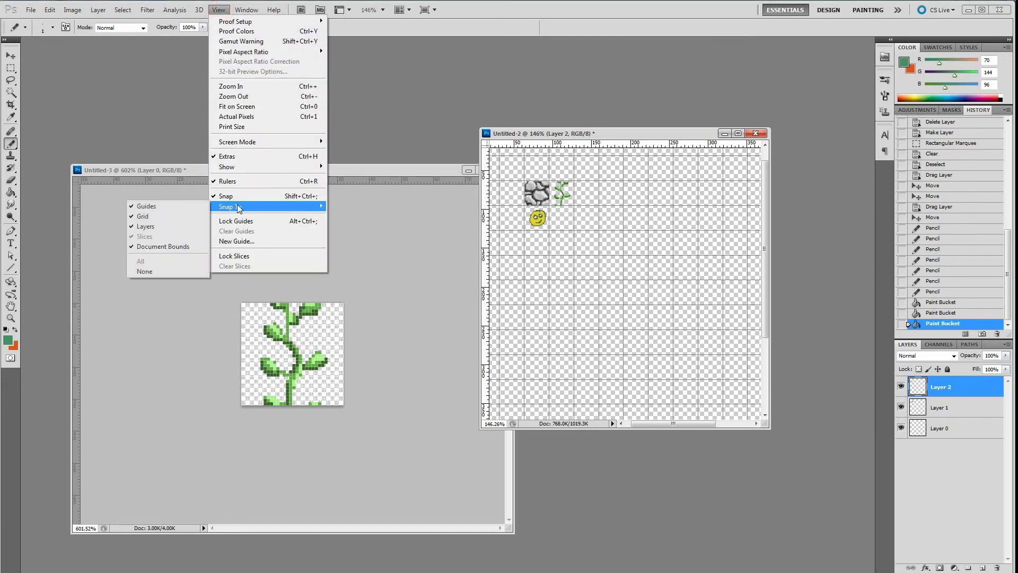
pyautogui.click(178, 216)
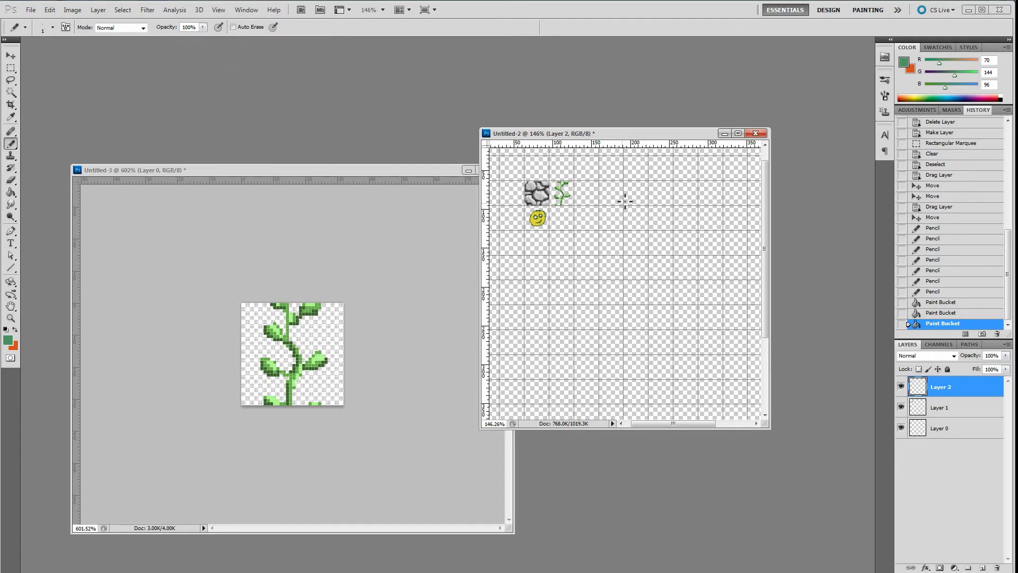
# - Draw a tree outline across neighboring grid cells beside the existing tiles and fill its crown with green
pyautogui.moveTo(616, 193)
pyautogui.mouseDown()
pyautogui.moveTo(620, 208)
pyautogui.moveTo(637, 185)
pyautogui.moveTo(615, 197)
pyautogui.moveTo(612, 224)
pyautogui.moveTo(636, 226)
pyautogui.mouseUp()
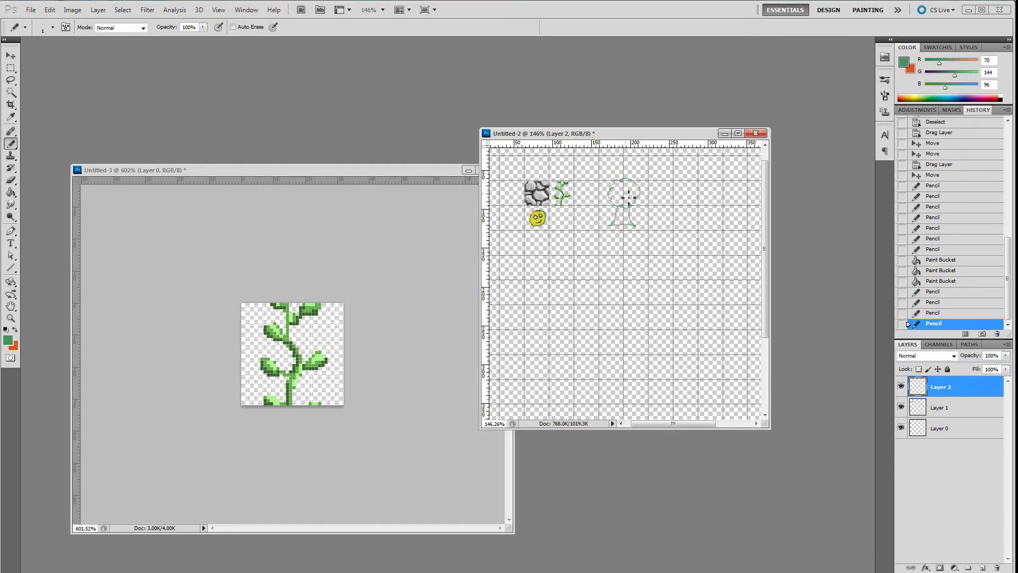
pyautogui.click(11, 192)
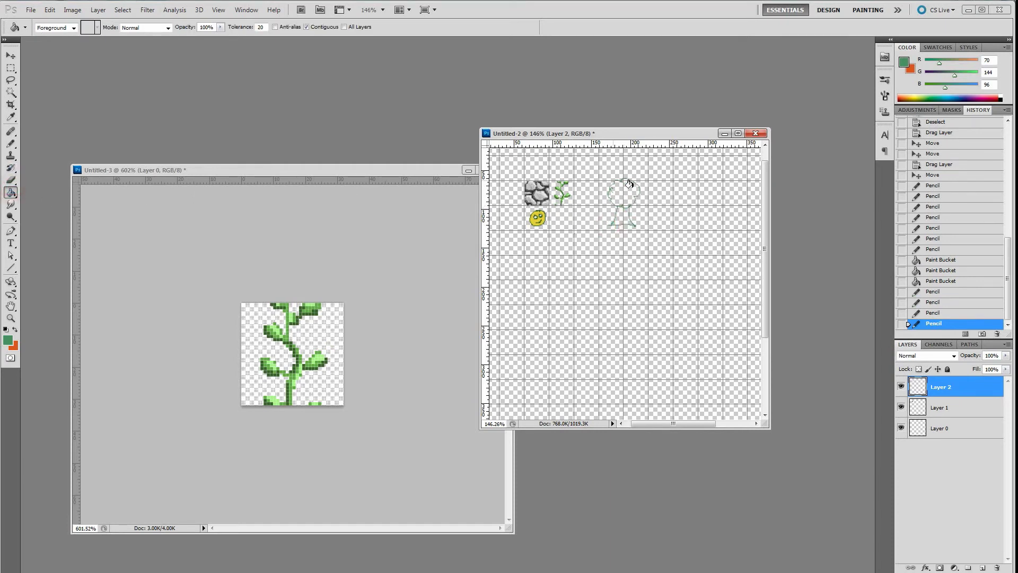
pyautogui.click(626, 191)
# - Set the foreground color to brown (RGB 144, 126, 70) and fill the tree's trunk with it
pyautogui.click(8, 339)
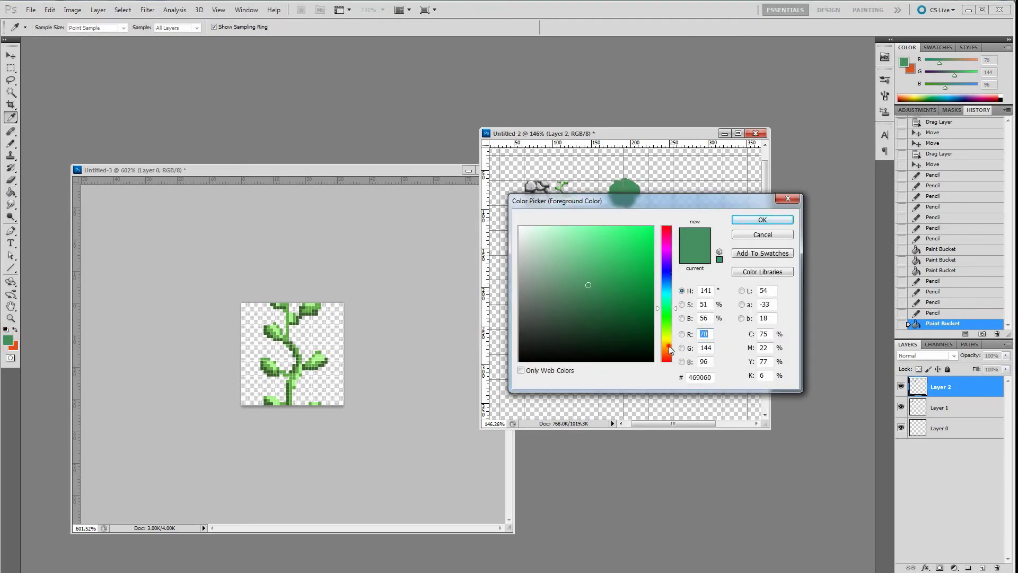
pyautogui.click(669, 346)
pyautogui.click(762, 220)
pyautogui.click(618, 217)
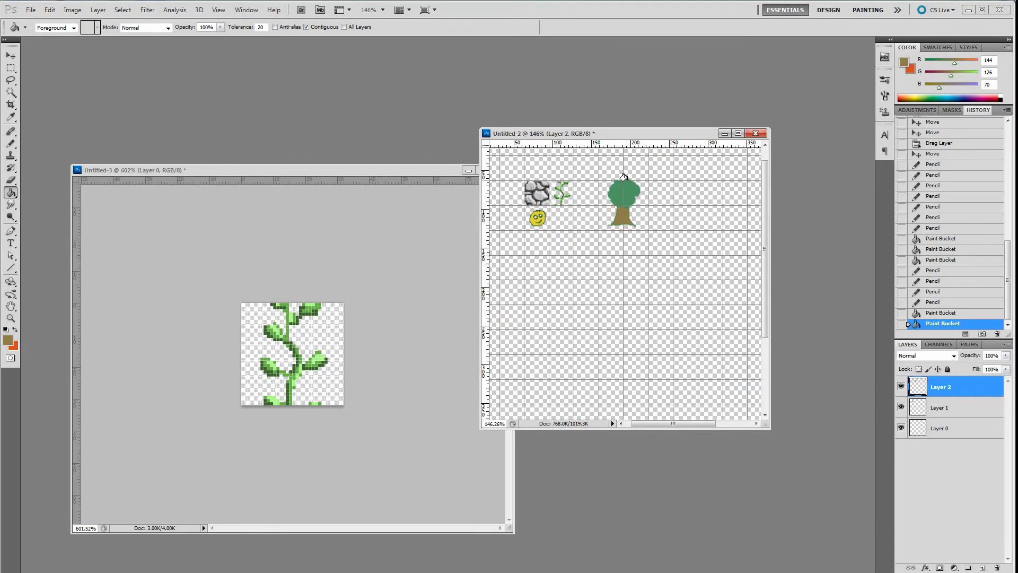
# - Select the tree, move it down to fit inside a two-by-two block of grid cells, and deselect it
pyautogui.scroll(4, 627, 169)
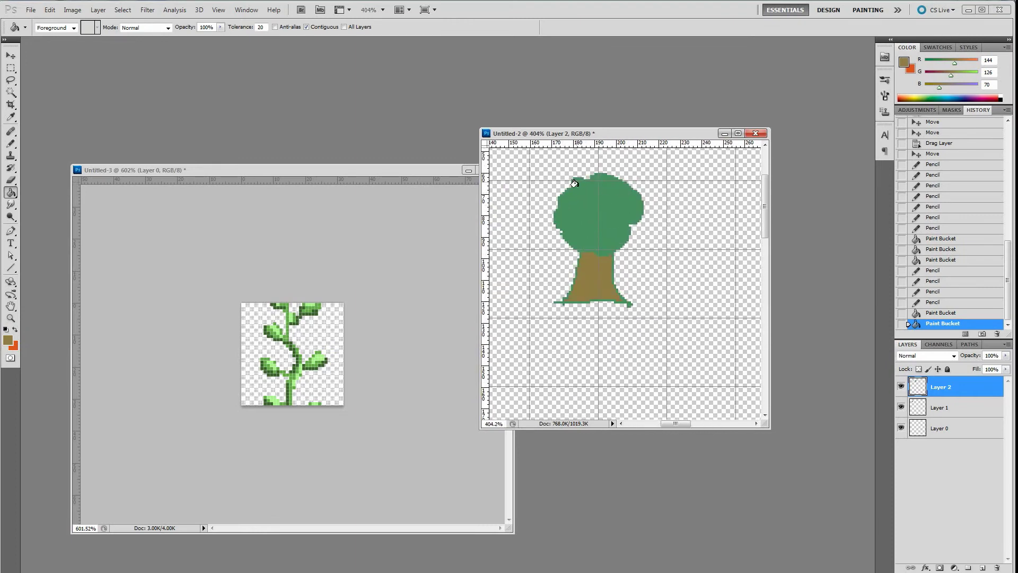
pyautogui.click(10, 56)
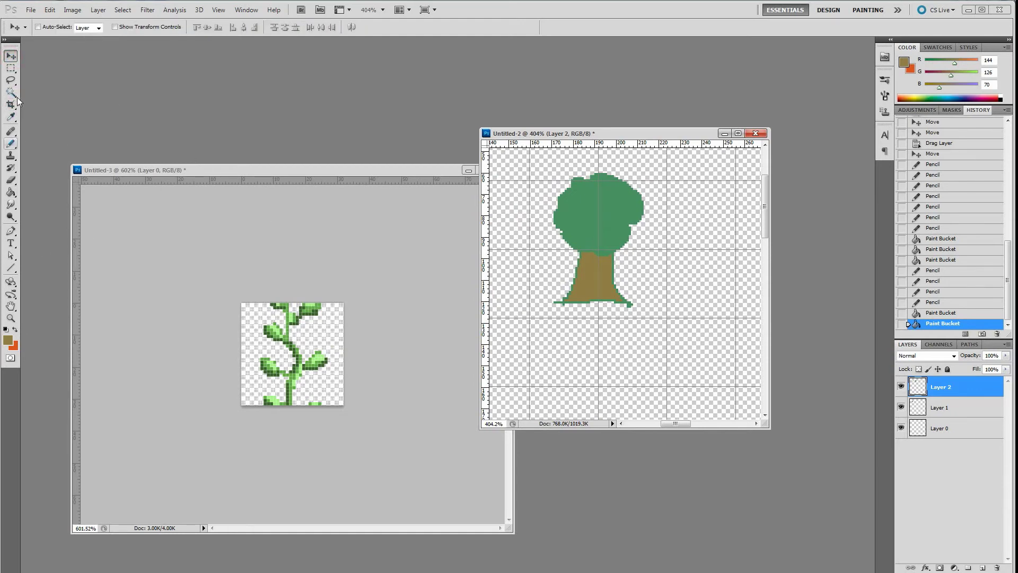
pyautogui.click(10, 68)
pyautogui.click(518, 155)
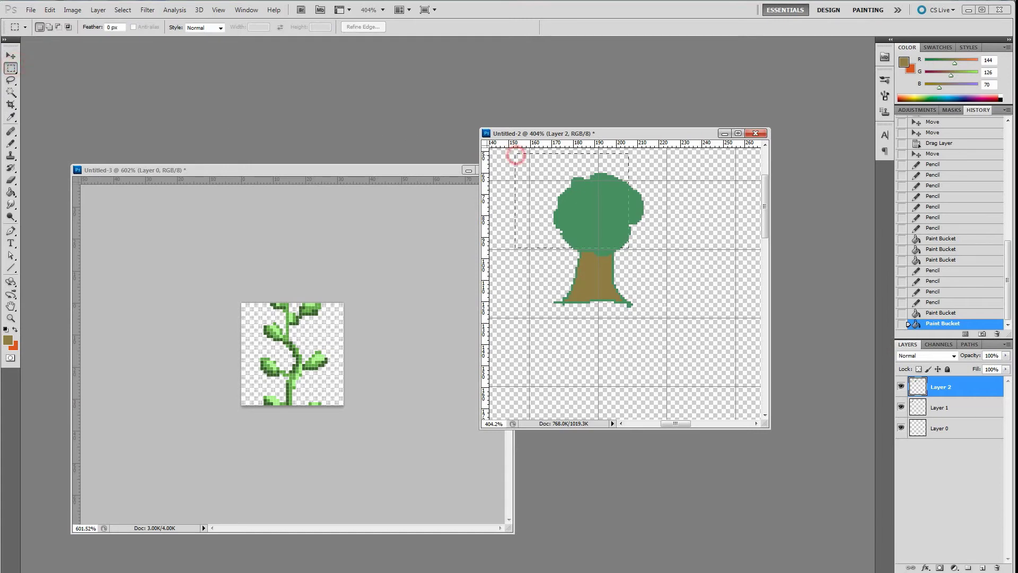
pyautogui.click(11, 55)
pyautogui.moveTo(593, 217); pyautogui.dragTo(591, 232)
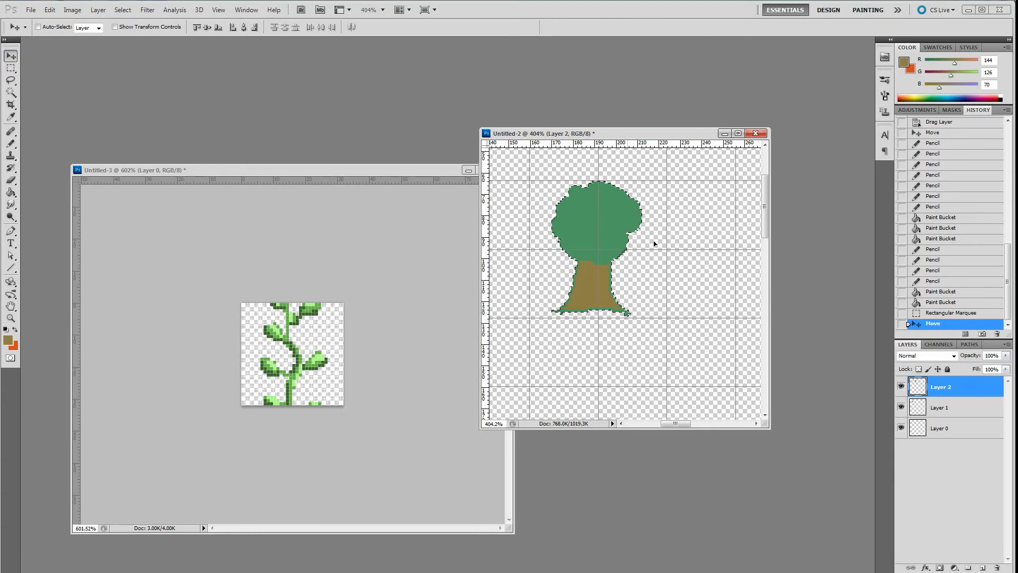
pyautogui.scroll(-4, 541, 270)
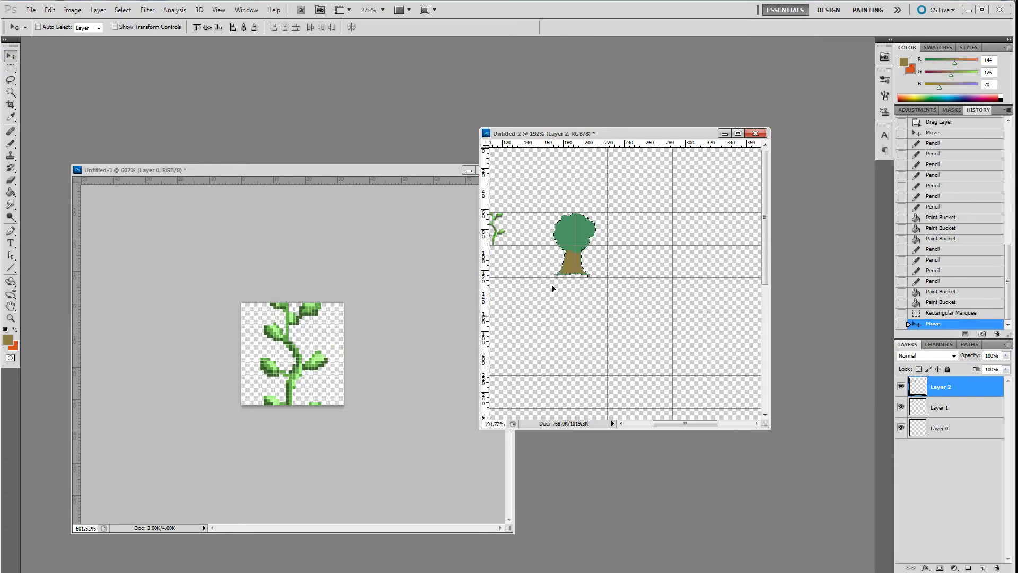
pyautogui.moveTo(546, 267); pyautogui.dragTo(612, 266)
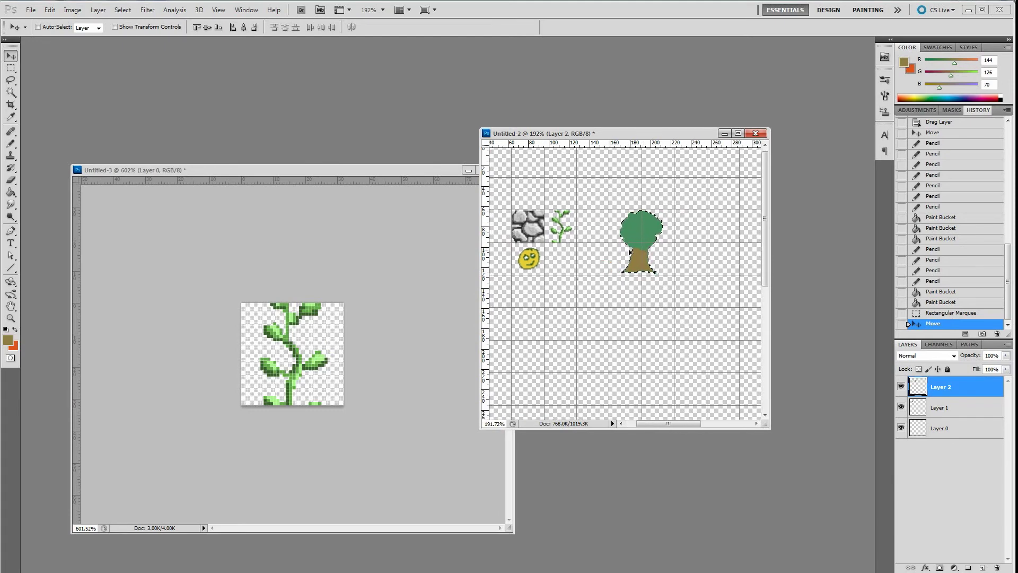
pyautogui.hotkey('ctrl', 'd')
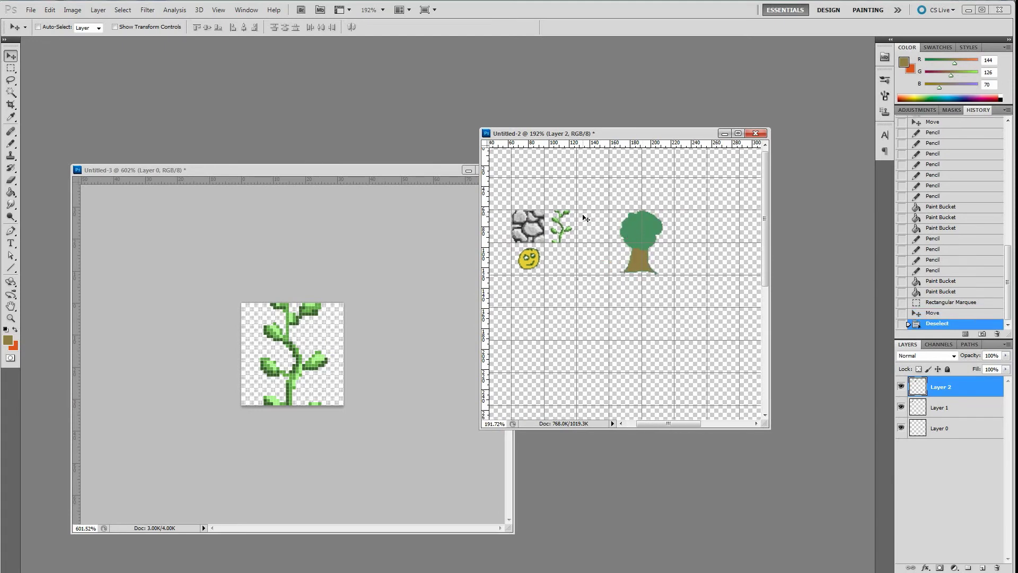
# - Save the tile sheet document as a non-interlaced PNG, replacing the existing tile sheet.png on the Desktop
pyautogui.hotkey('ctrl', 's')
pyautogui.click(529, 288)
pyautogui.click(529, 287)
pyautogui.click(529, 288)
pyautogui.click(508, 401)
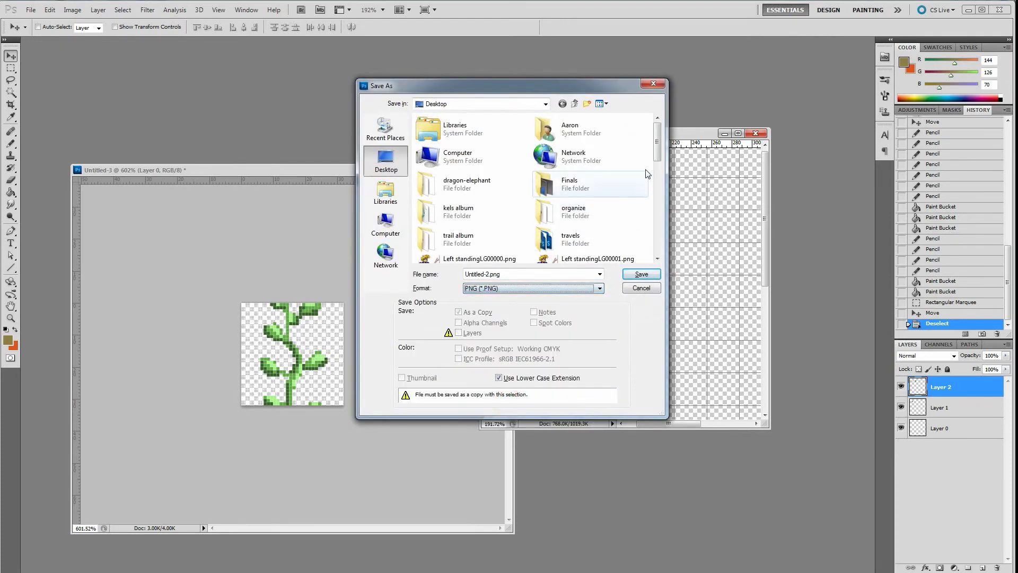
pyautogui.click(655, 150)
pyautogui.moveTo(660, 189); pyautogui.dragTo(657, 253)
pyautogui.click(467, 250)
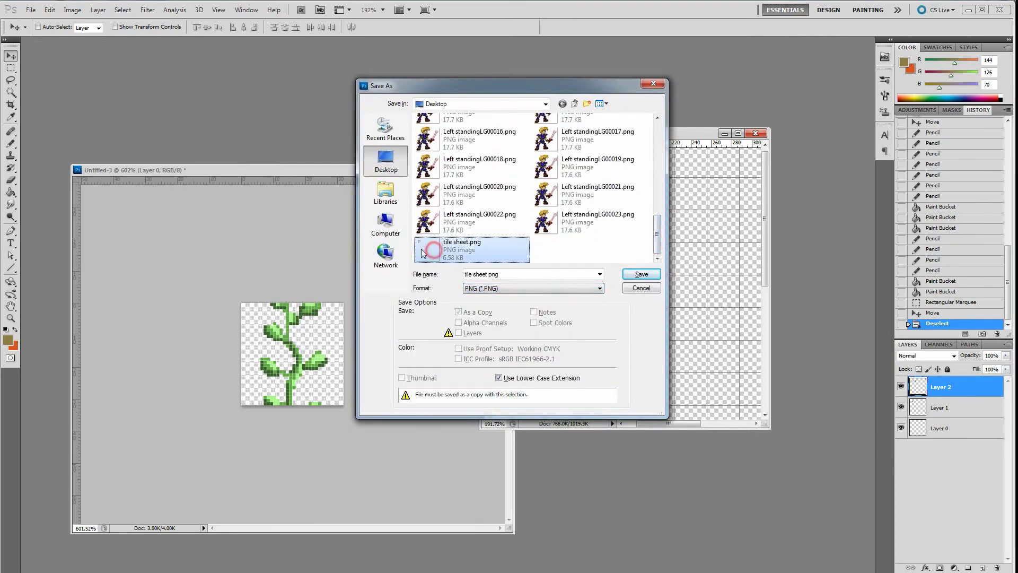
pyautogui.click(642, 275)
pyautogui.click(641, 274)
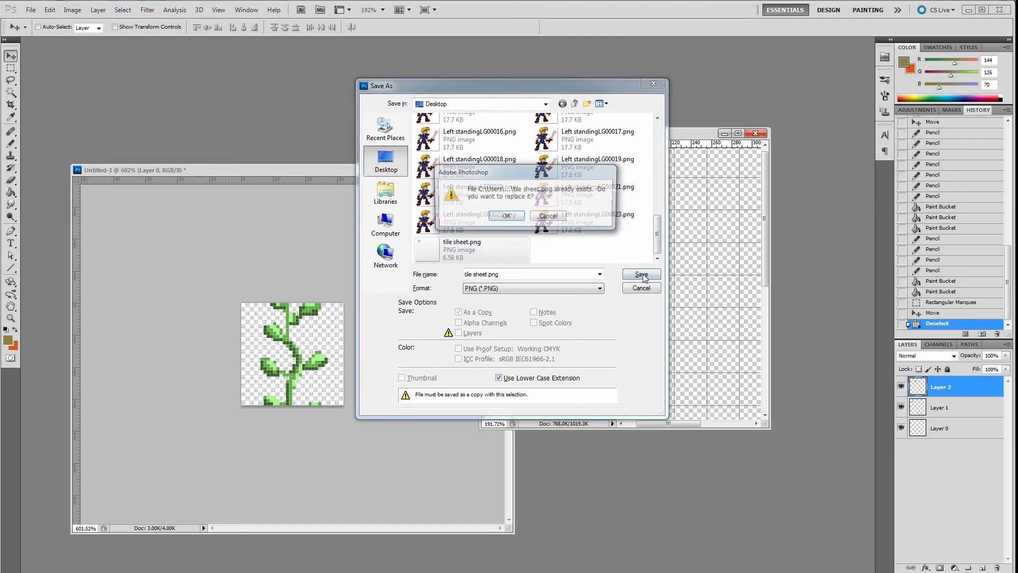
pyautogui.click(510, 218)
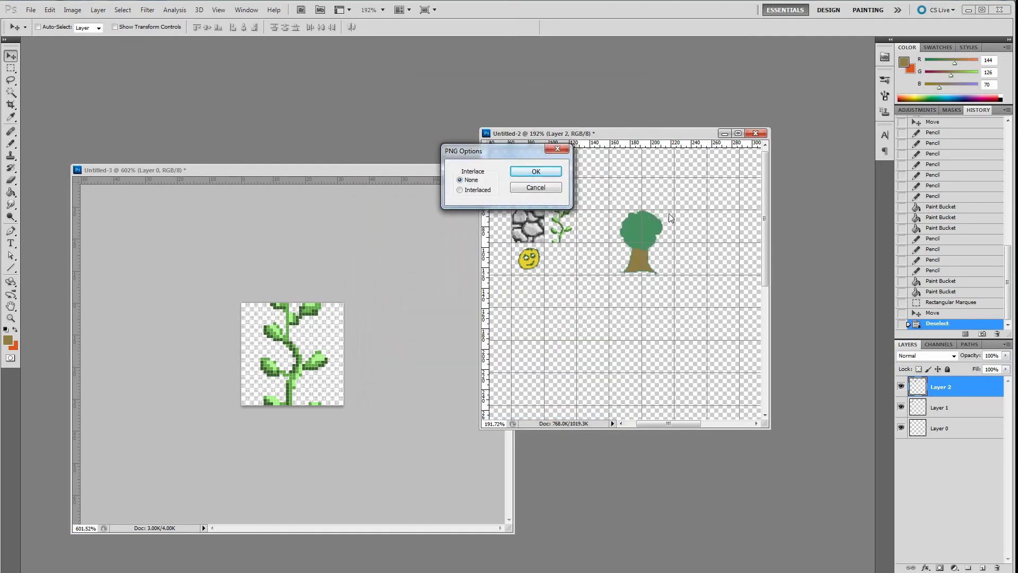
pyautogui.click(555, 174)
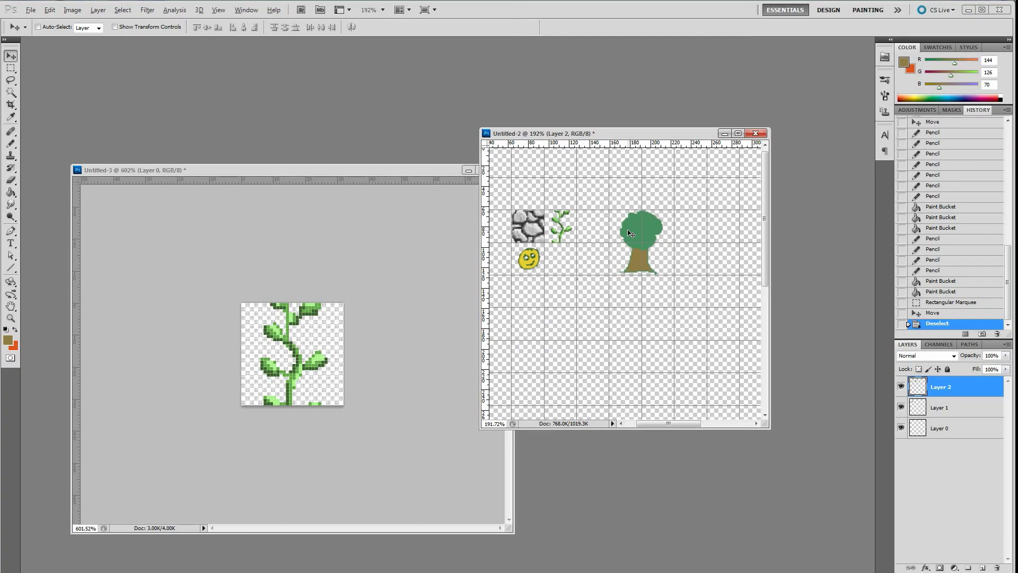
# - Switch to GameMaker and reload the tile sheet background from the updated PNG that includes the tree
pyautogui.hotkey('alt', 'Tab')
pyautogui.click(118, 225)
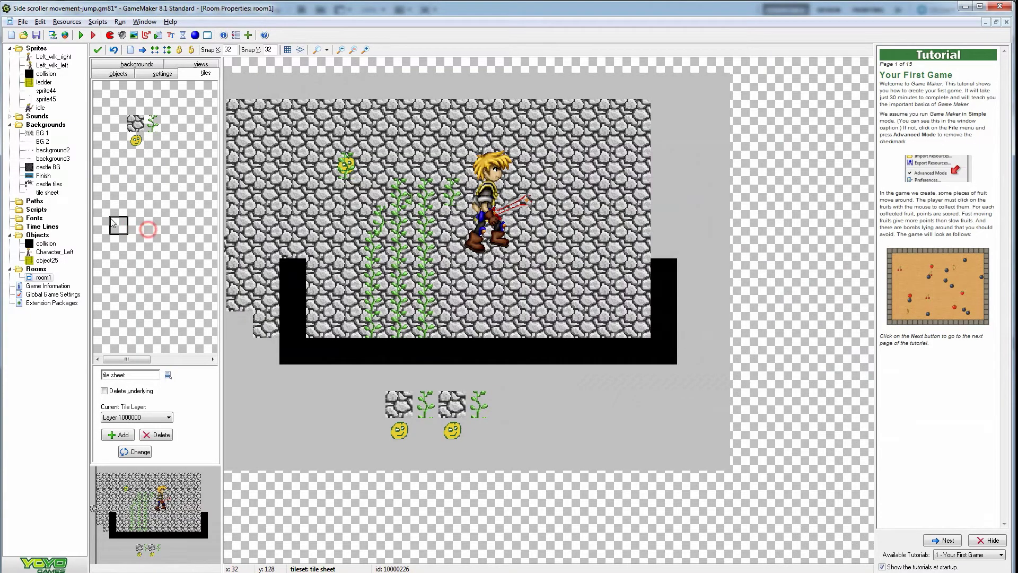
pyautogui.doubleClick(47, 192)
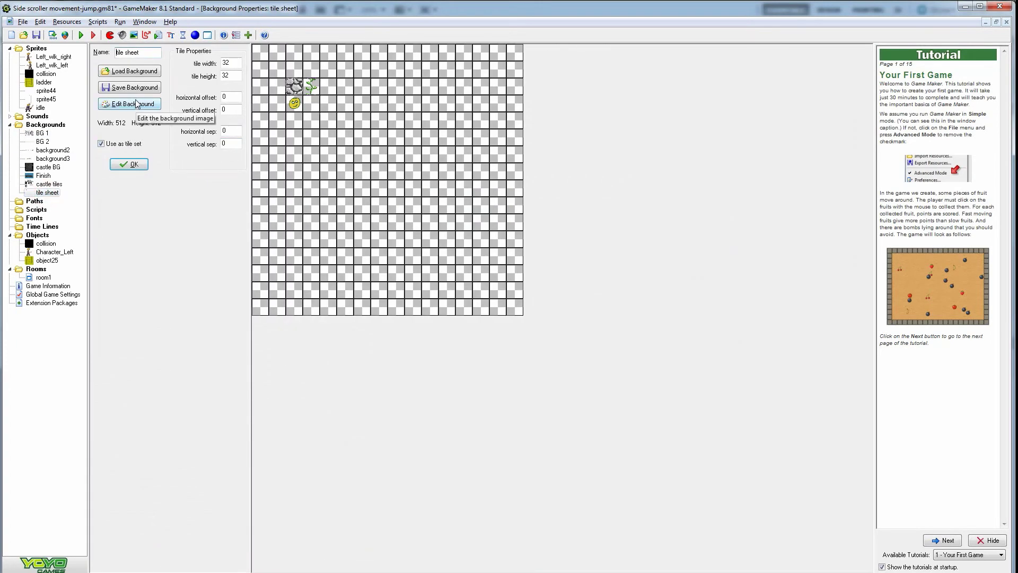
pyautogui.click(140, 73)
pyautogui.moveTo(603, 153); pyautogui.dragTo(603, 268)
pyautogui.click(403, 271)
pyautogui.click(597, 298)
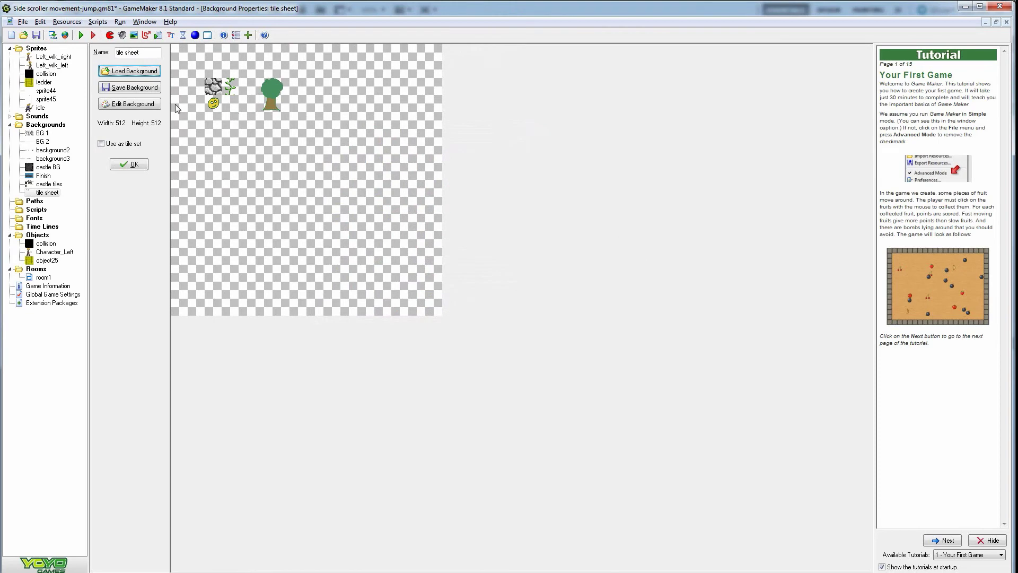
pyautogui.click(153, 111)
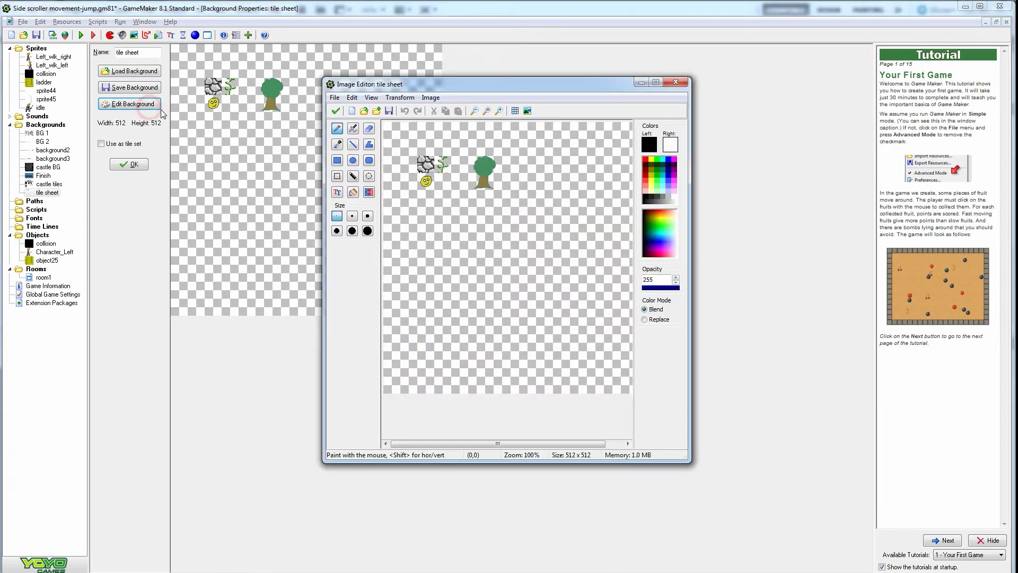
pyautogui.click(673, 82)
# - Use the tile sheet background as a tile set with tile width and height of 32, and accept its properties
pyautogui.click(100, 143)
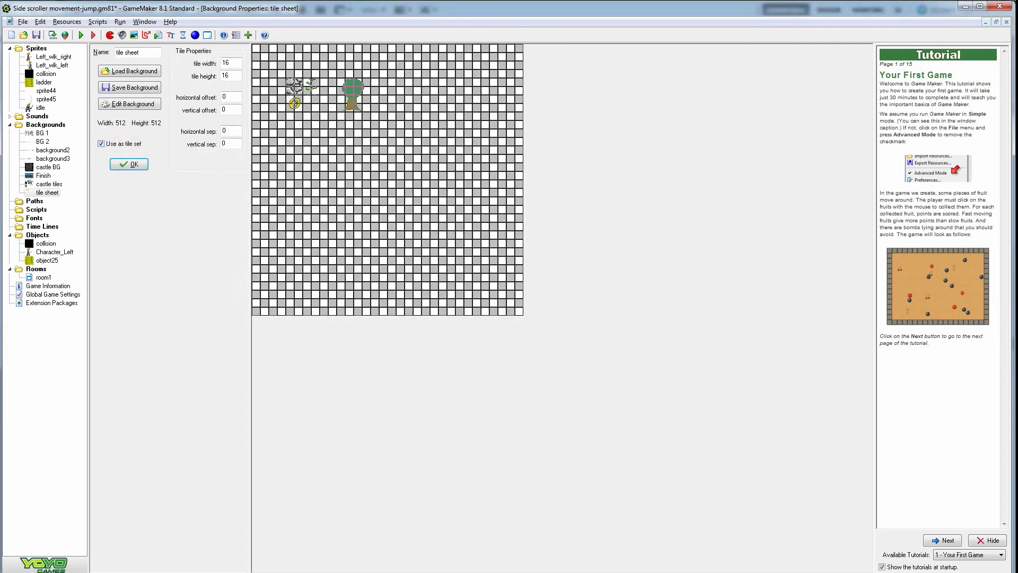
pyautogui.moveTo(234, 62); pyautogui.dragTo(206, 68)
pyautogui.write('32')
pyautogui.doubleClick(231, 76)
pyautogui.write('32')
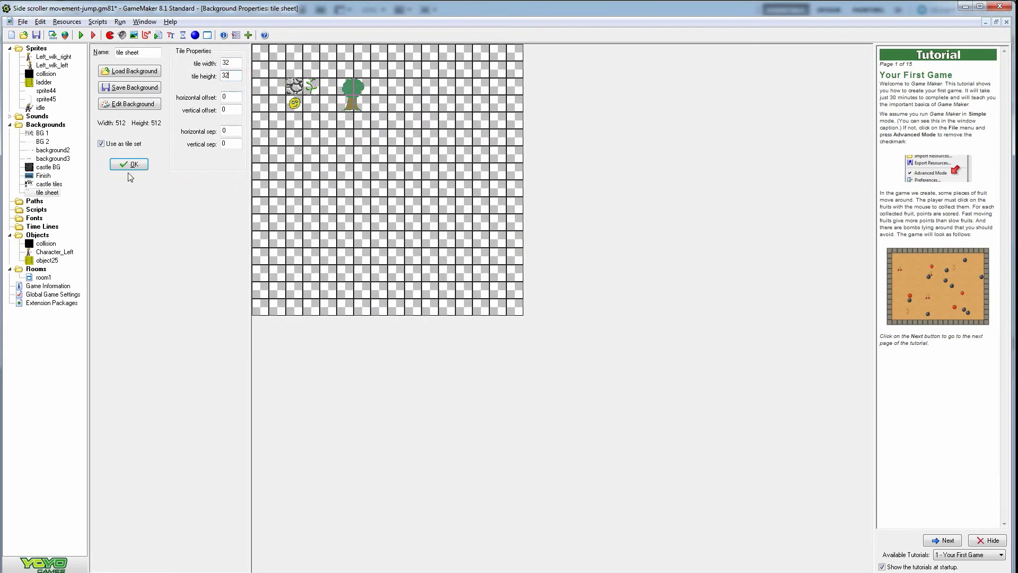
pyautogui.click(129, 165)
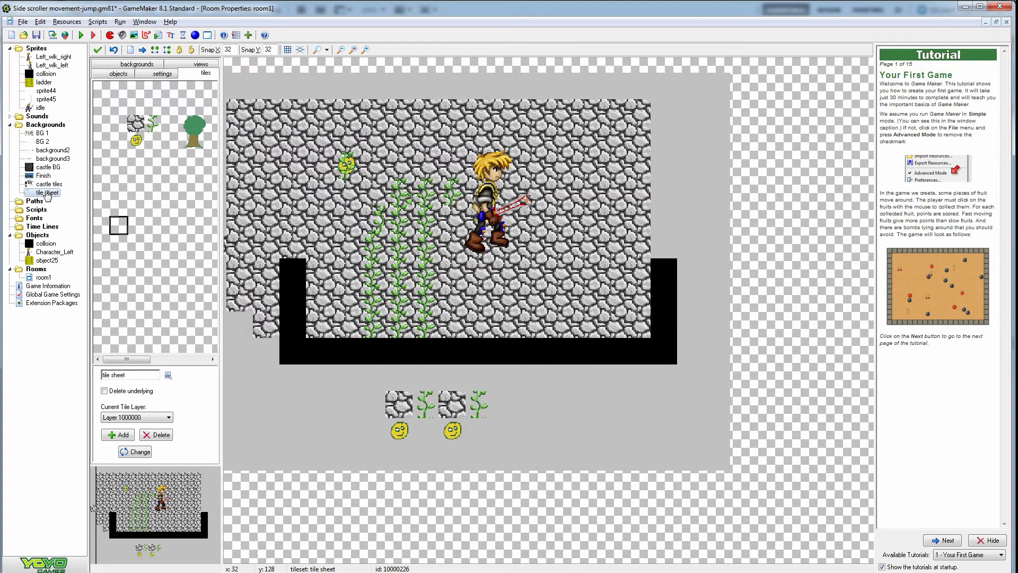
# - Place the left and right tree-crown tiles side by side in the room, below the black platform
pyautogui.click(200, 136)
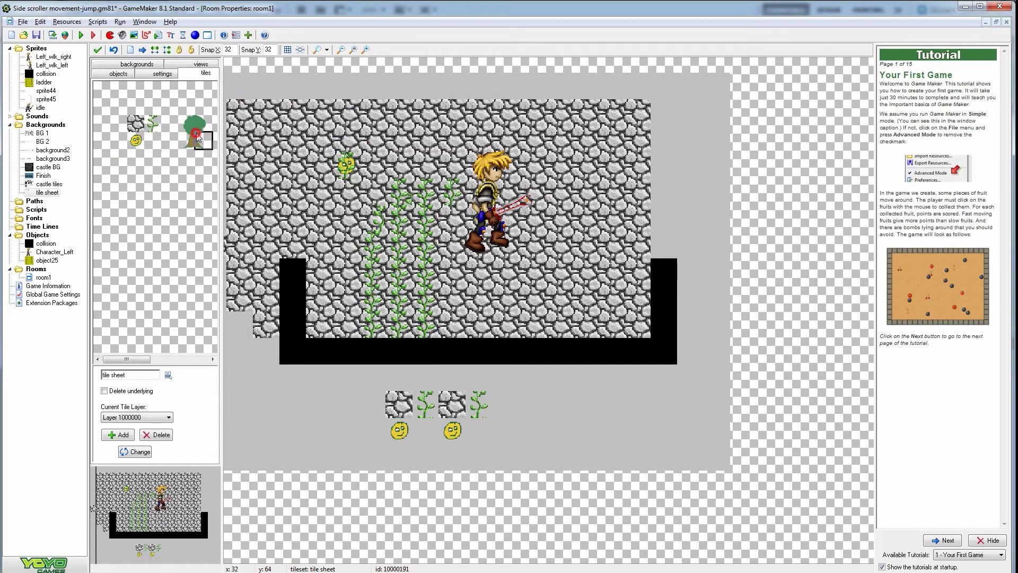
pyautogui.click(182, 127)
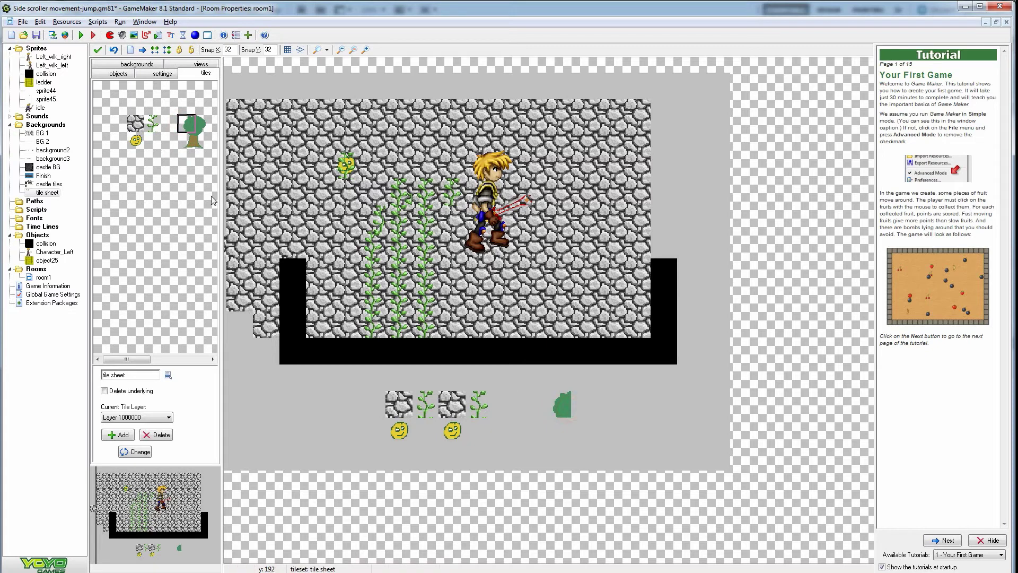
pyautogui.click(204, 123)
pyautogui.click(584, 412)
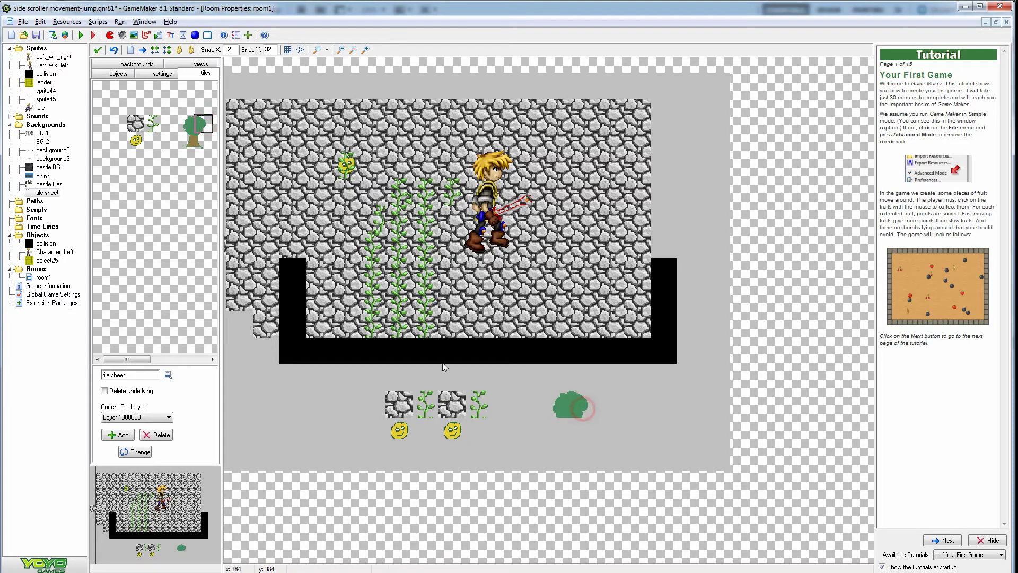
# - Select the tree's full two-by-two block of tiles and place the whole tree beside the stone wall's upper right end
pyautogui.click(193, 127)
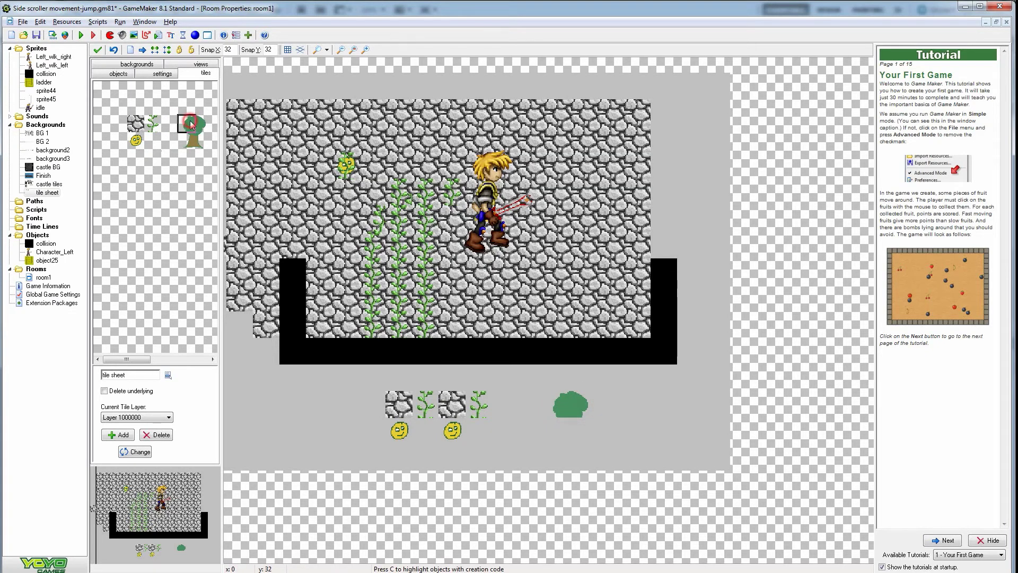
pyautogui.press('capslock')
pyautogui.press('capslock')
pyautogui.moveTo(183, 137); pyautogui.dragTo(212, 166)
pyautogui.moveTo(141, 183); pyautogui.dragTo(187, 231)
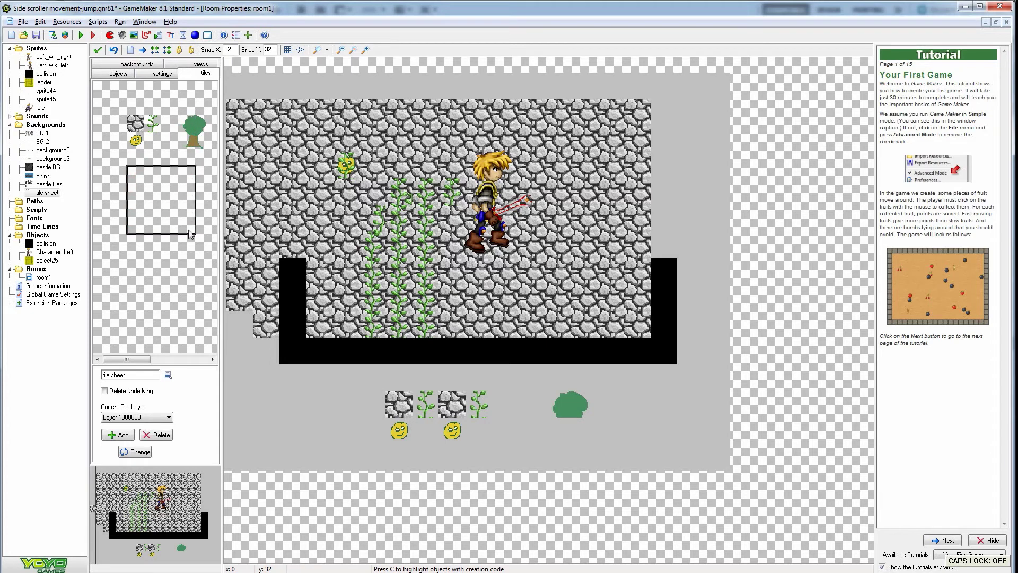
pyautogui.moveTo(179, 116); pyautogui.dragTo(211, 149)
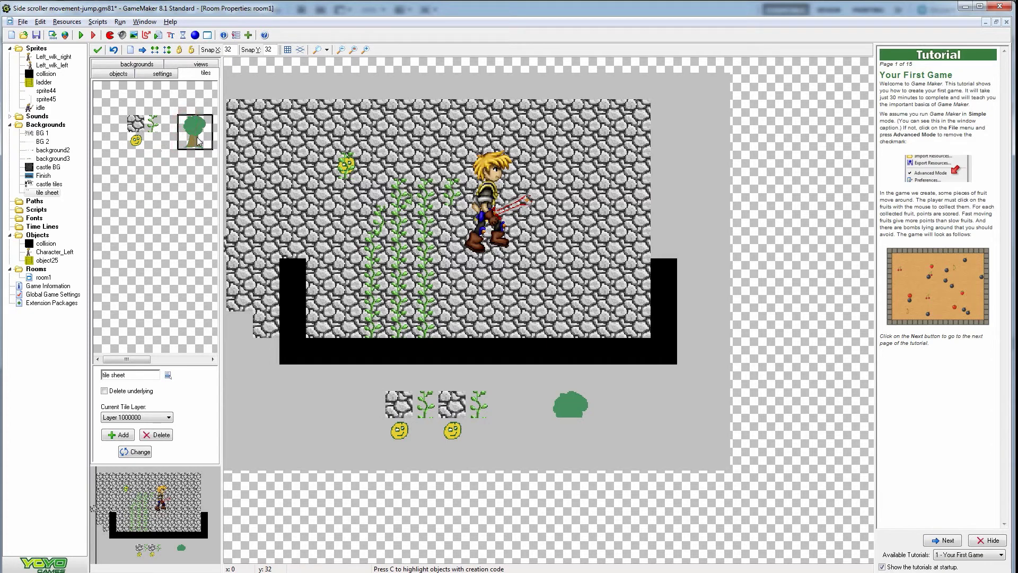
pyautogui.click(578, 233)
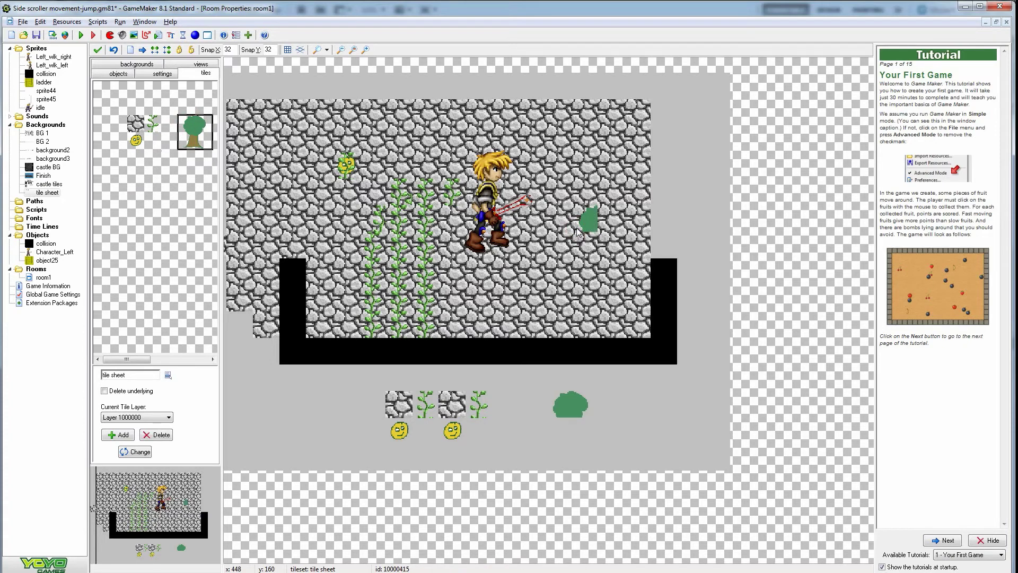
pyautogui.moveTo(618, 303); pyautogui.dragTo(674, 111)
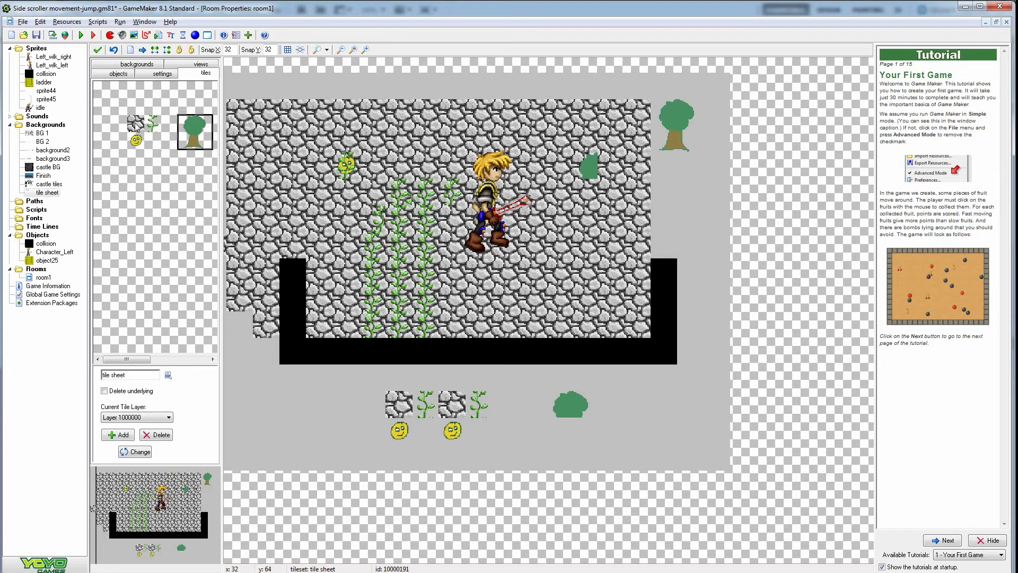
# - Overlap a stone tile and a left crown tile on the placed tree's lower right corner, and place a second whole tree beneath it
pyautogui.click(136, 125)
pyautogui.click(680, 127)
pyautogui.moveTo(681, 127); pyautogui.dragTo(684, 153)
pyautogui.click(194, 129)
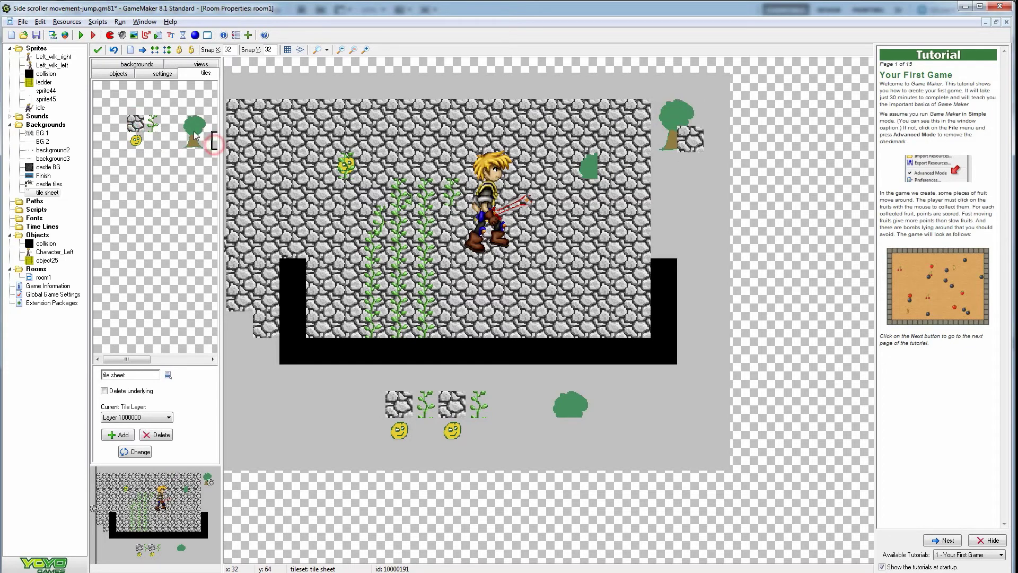
pyautogui.click(710, 144)
pyautogui.moveTo(683, 148); pyautogui.dragTo(680, 145)
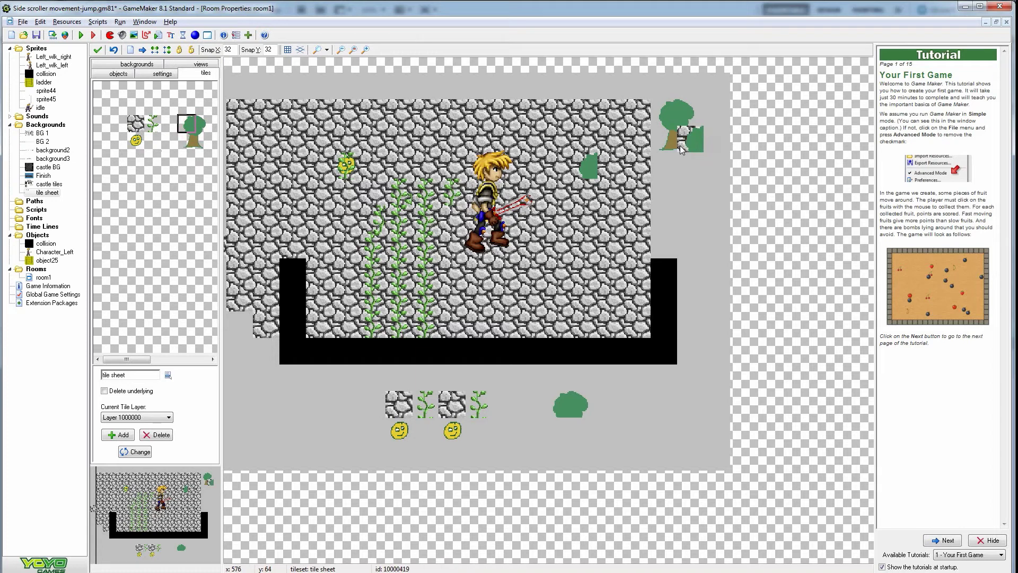
pyautogui.moveTo(189, 143); pyautogui.dragTo(203, 139)
pyautogui.moveTo(713, 192); pyautogui.dragTo(676, 196)
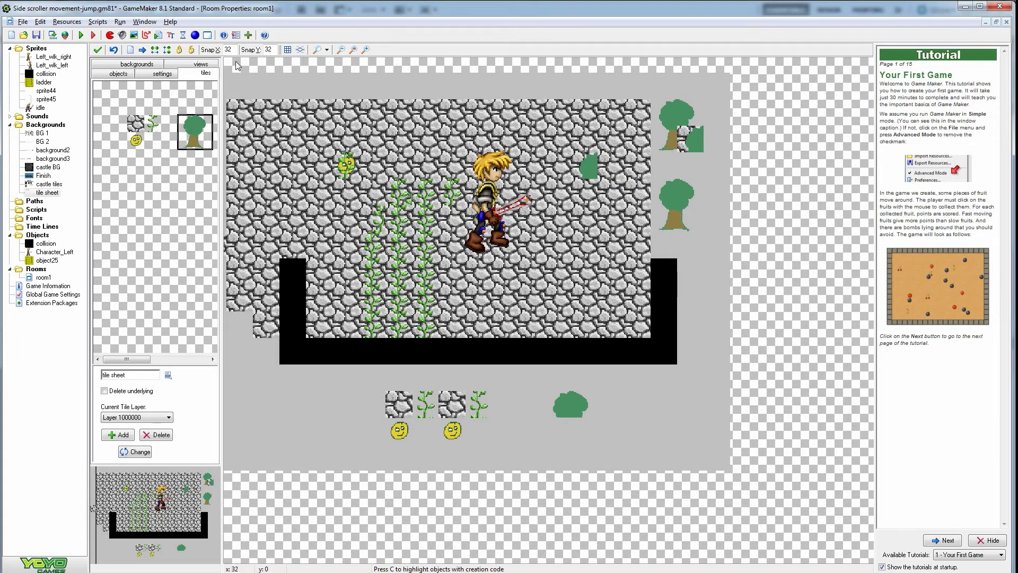
# - Set the room's horizontal and vertical snap to 16 and try selecting smaller cells in the tile sheet
pyautogui.click(135, 125)
pyautogui.scroll(2, 147, 129)
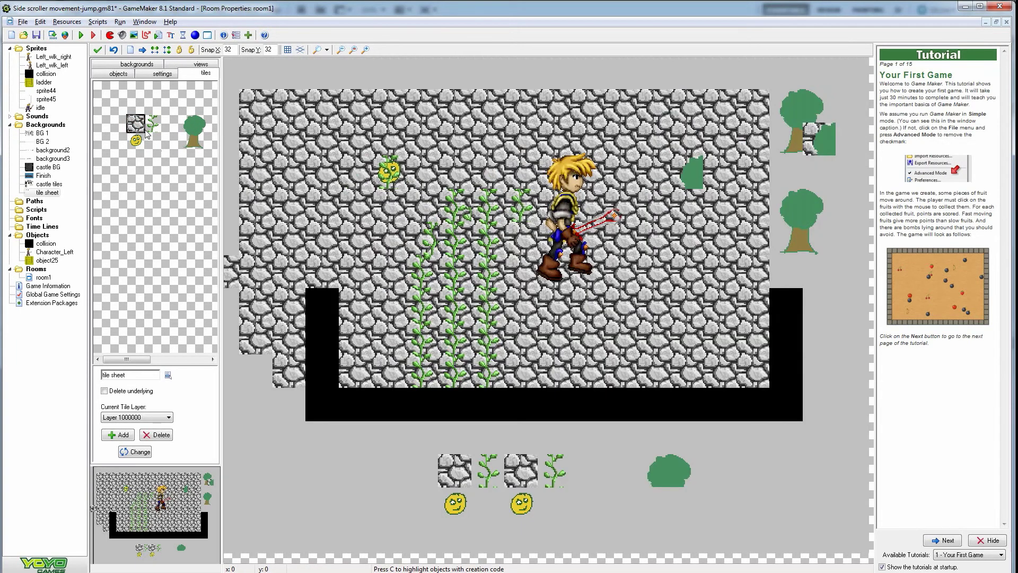
pyautogui.scroll(-2, 138, 123)
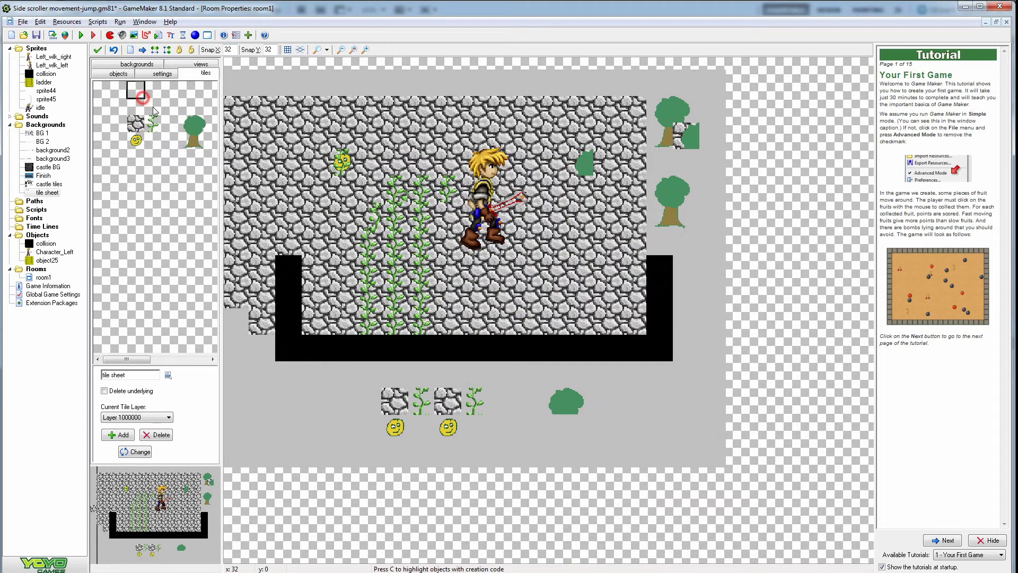
pyautogui.click(137, 123)
pyautogui.doubleClick(228, 50)
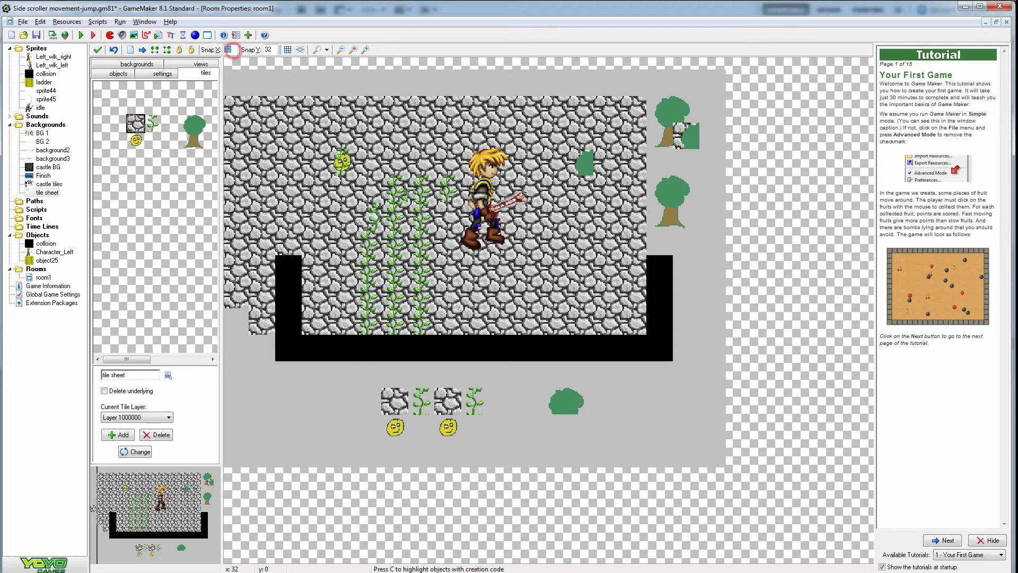
pyautogui.write('1616')
pyautogui.click(138, 107)
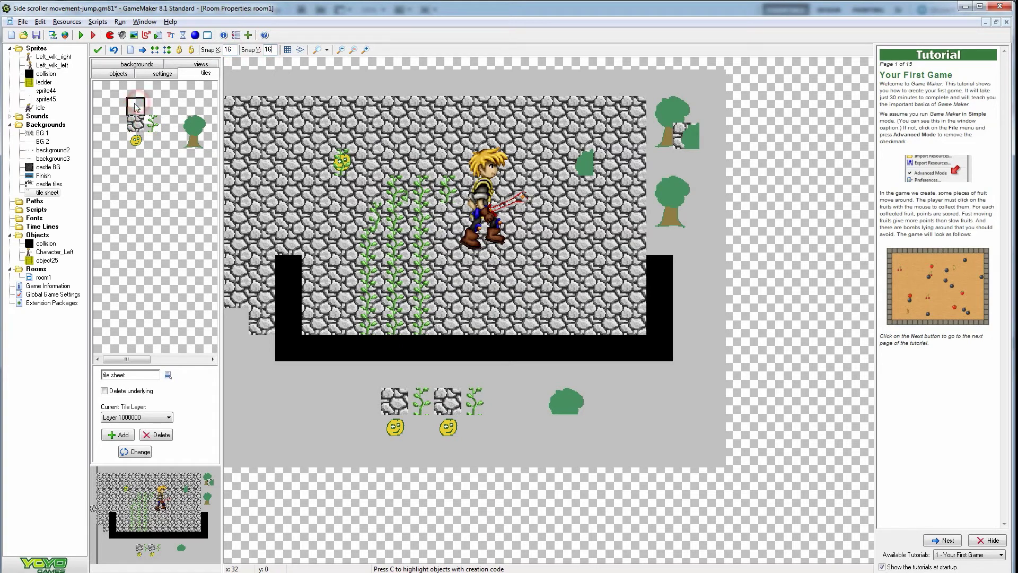
pyautogui.click(131, 106)
pyautogui.click(134, 103)
pyautogui.click(157, 103)
# - Set the room's horizontal and vertical snap to 32 and try selecting single tiles and the whole tree in the tile sheet
pyautogui.doubleClick(234, 50)
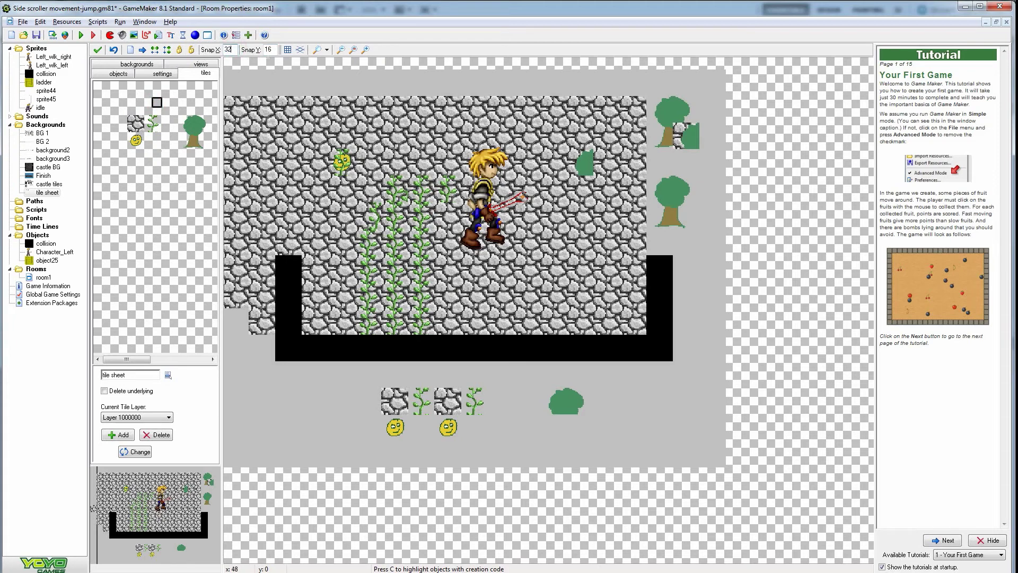
pyautogui.write('32')
pyautogui.click(153, 106)
pyautogui.click(170, 191)
pyautogui.click(136, 123)
pyautogui.click(193, 132)
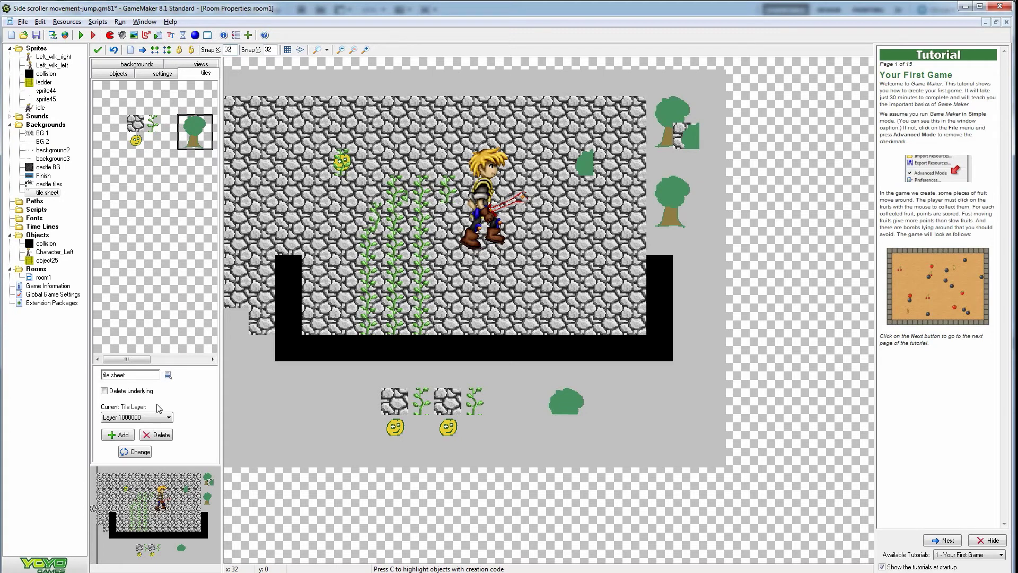
# - Switch the room's tile set to castle tiles and place the dark brick block repeatedly below the platform's left end
pyautogui.click(168, 375)
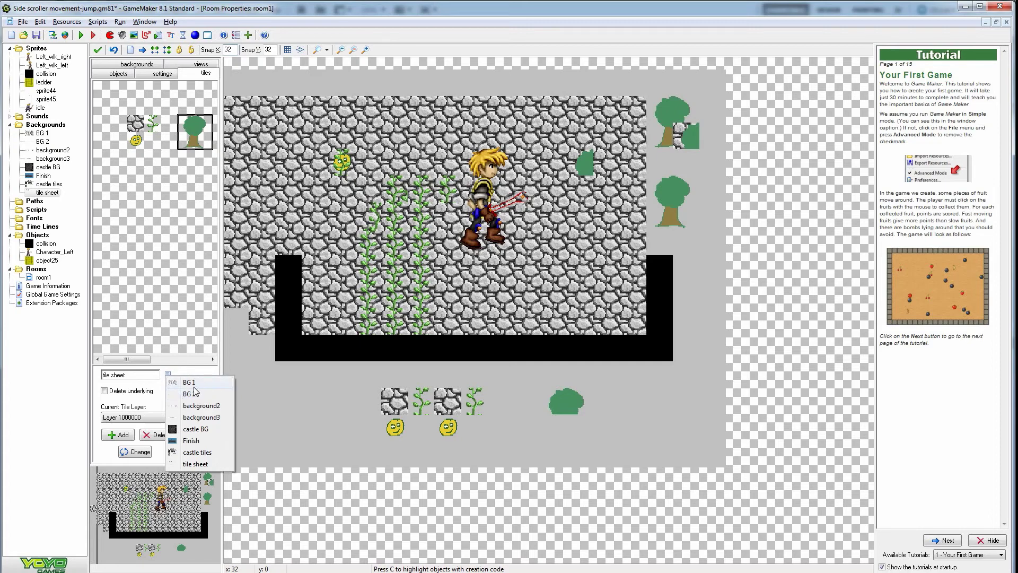
pyautogui.click(194, 454)
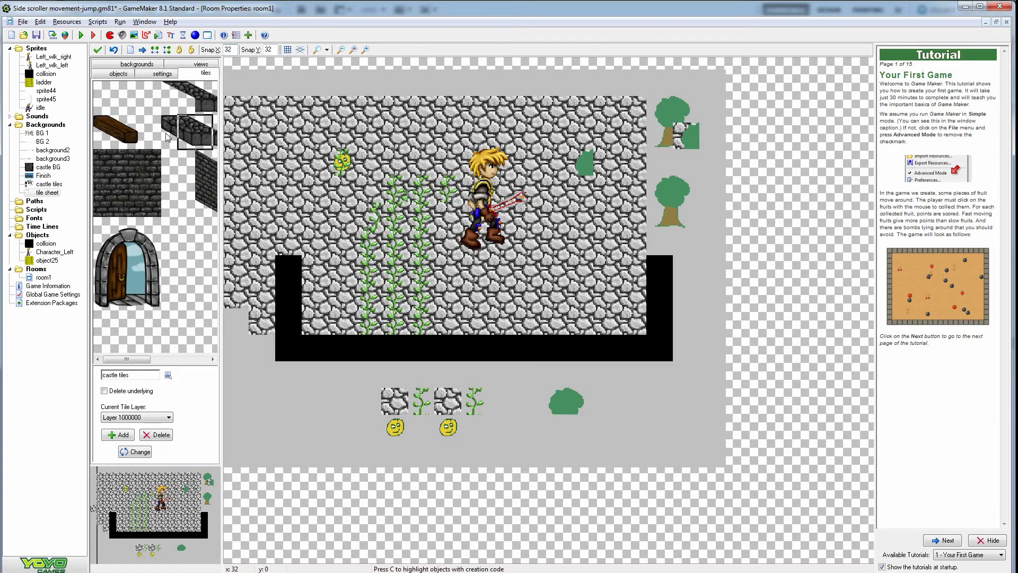
pyautogui.click(135, 165)
pyautogui.moveTo(108, 157); pyautogui.dragTo(148, 183)
pyautogui.moveTo(314, 387); pyautogui.dragTo(270, 378)
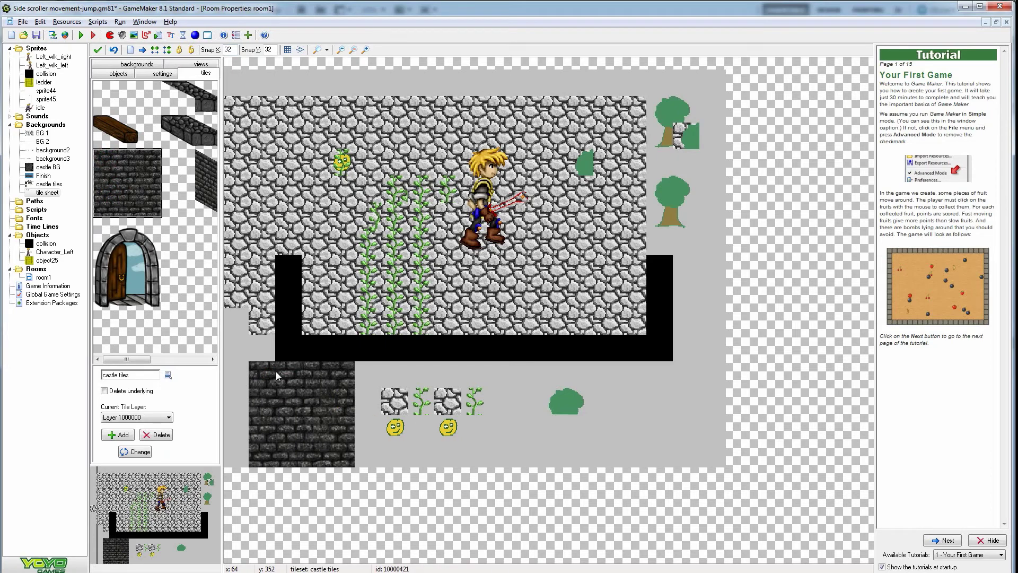
# - Place overlapping wooden beam tiles near the room's lower right corner, and switch the tile set back to tile sheet
pyautogui.click(113, 133)
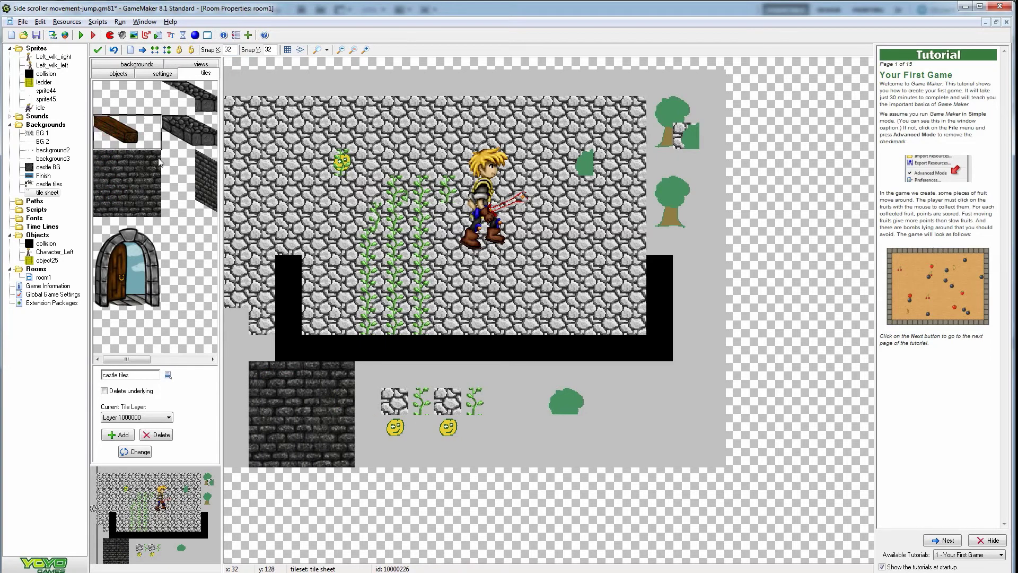
pyautogui.click(126, 137)
pyautogui.click(103, 126)
pyautogui.click(643, 465)
pyautogui.moveTo(643, 465); pyautogui.dragTo(628, 436)
pyautogui.moveTo(693, 424)
pyautogui.mouseDown()
pyautogui.moveTo(669, 418)
pyautogui.moveTo(714, 418)
pyautogui.moveTo(673, 418)
pyautogui.moveTo(689, 419)
pyautogui.mouseUp()
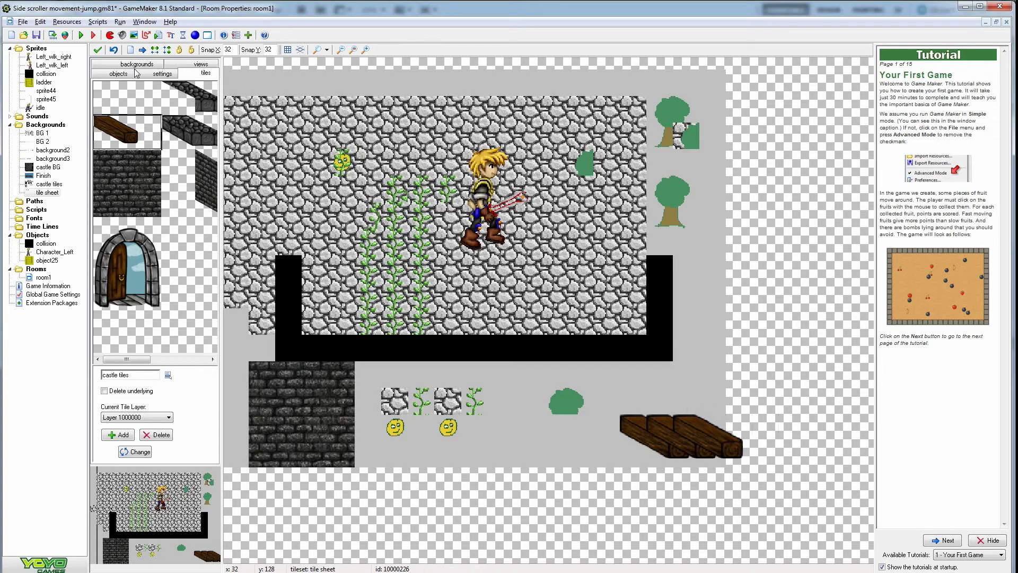
pyautogui.click(168, 375)
pyautogui.click(190, 465)
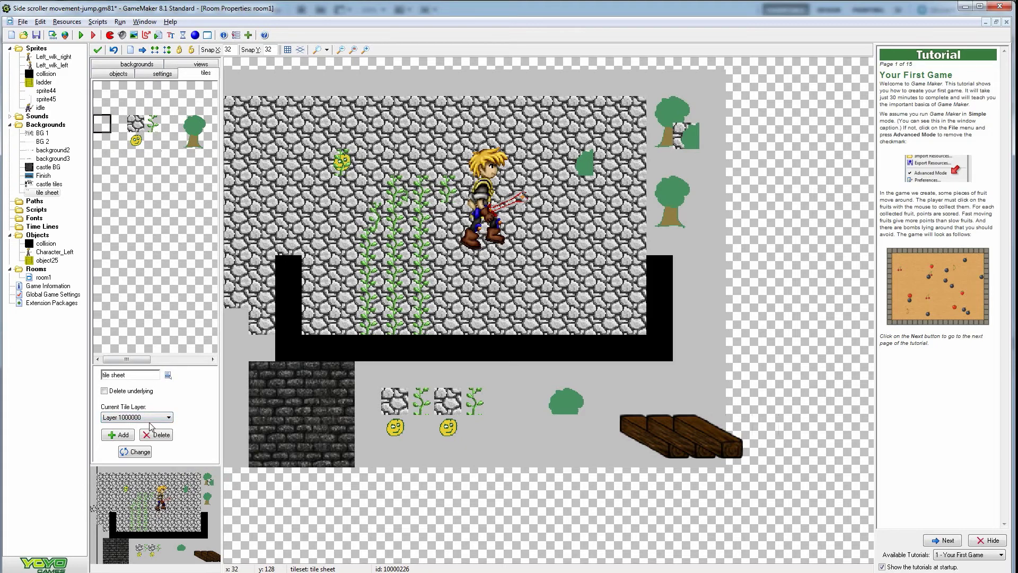
# - Add a new tile layer with depth 1 to the room and make it the current tile layer
pyautogui.click(149, 417)
pyautogui.click(186, 406)
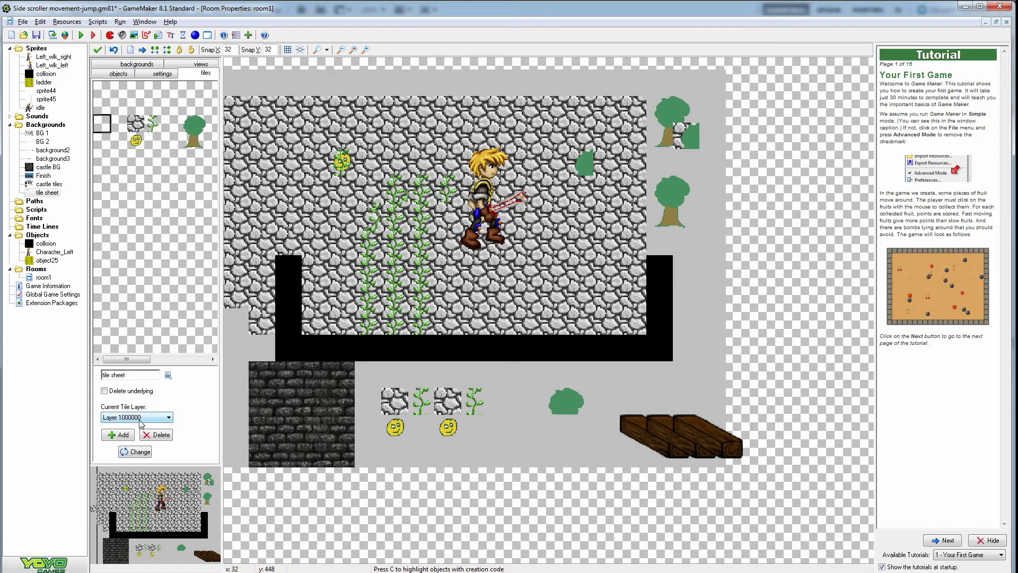
pyautogui.click(122, 434)
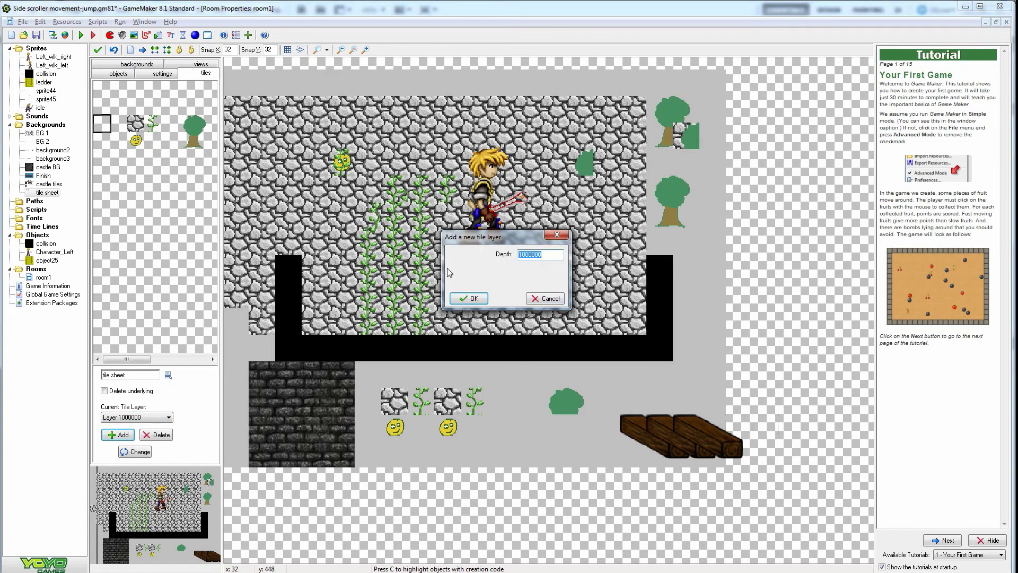
pyautogui.write('1')
pyautogui.click(469, 298)
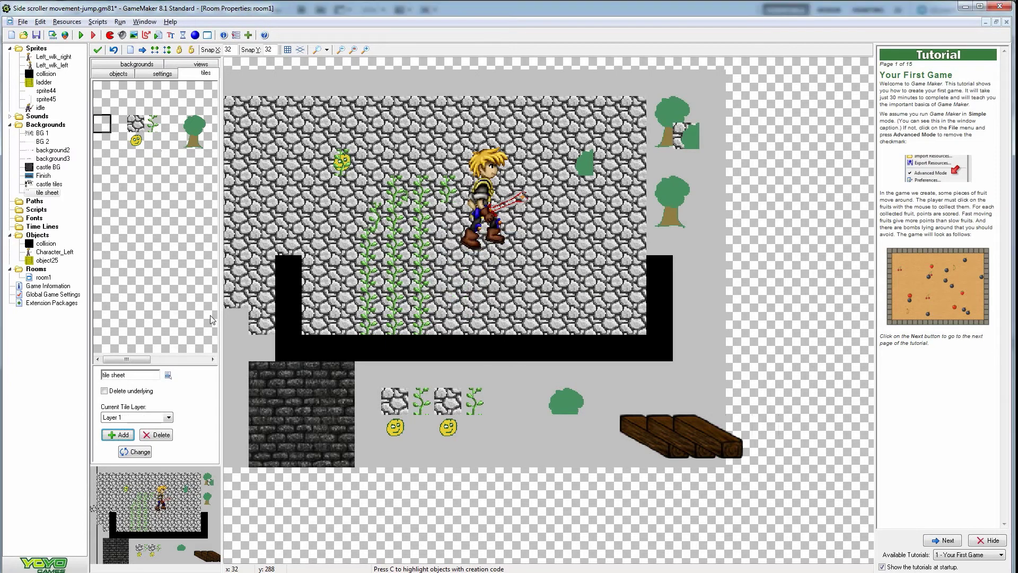
pyautogui.click(169, 418)
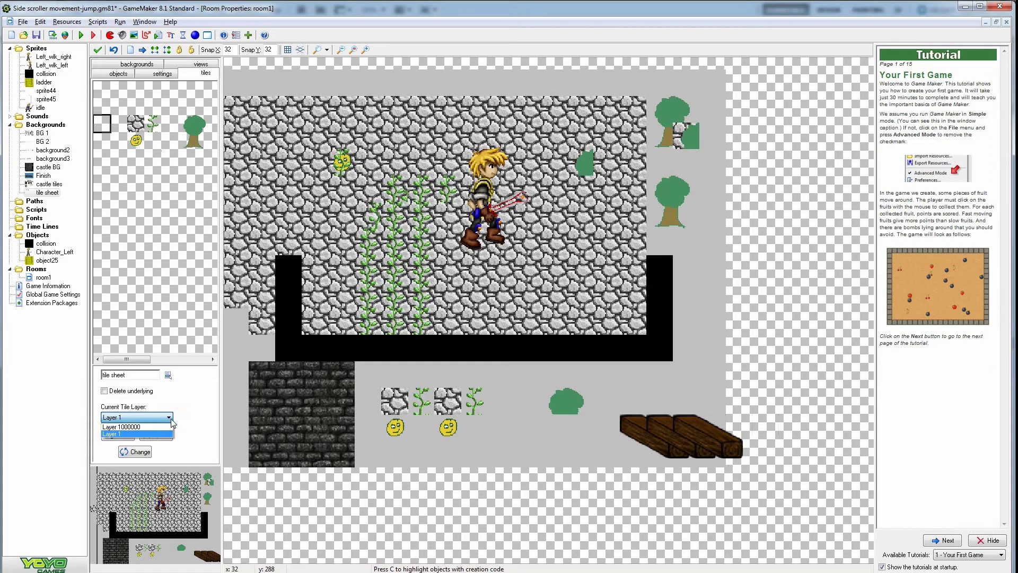
pyautogui.click(133, 435)
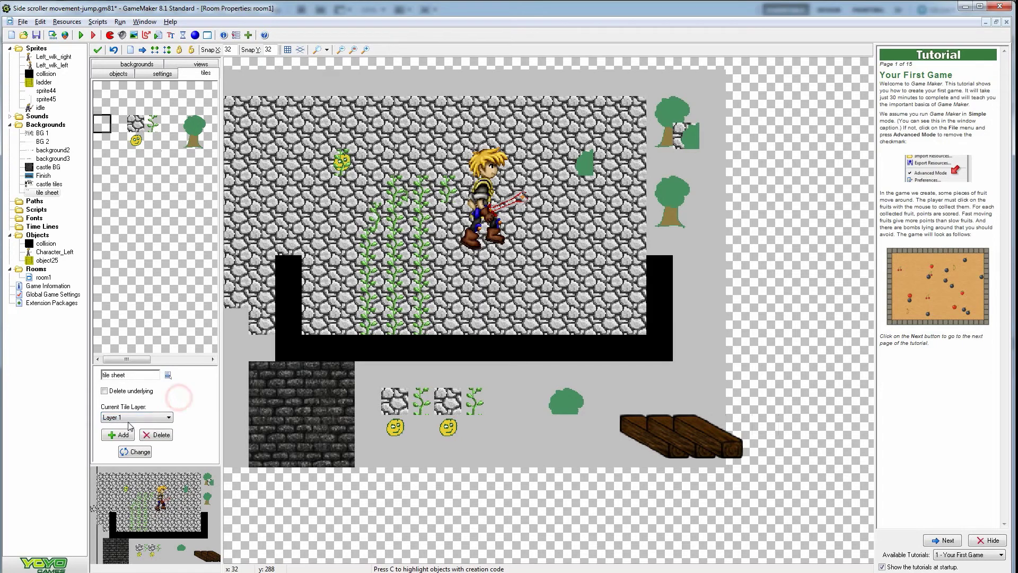
# - Select the whole tree in the tile sheet and place three trees side by side on the platform's floor, in its right half
pyautogui.click(136, 123)
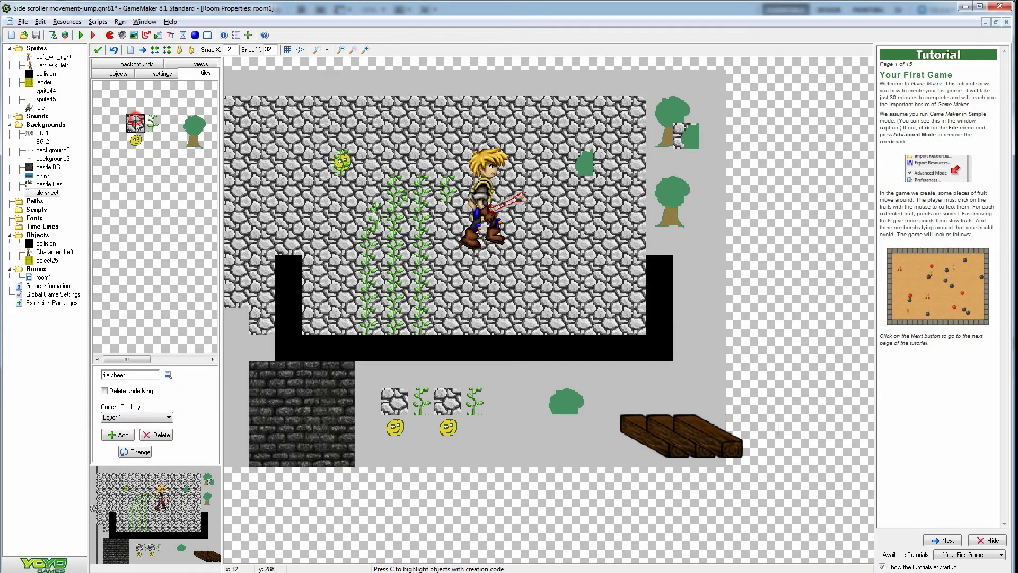
pyautogui.click(185, 128)
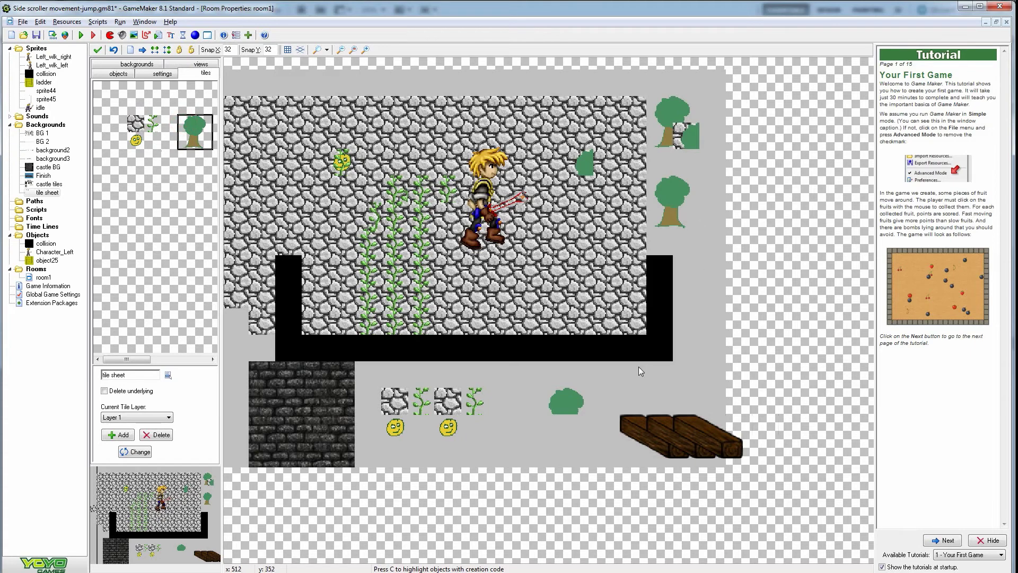
pyautogui.moveTo(631, 384); pyautogui.dragTo(571, 324)
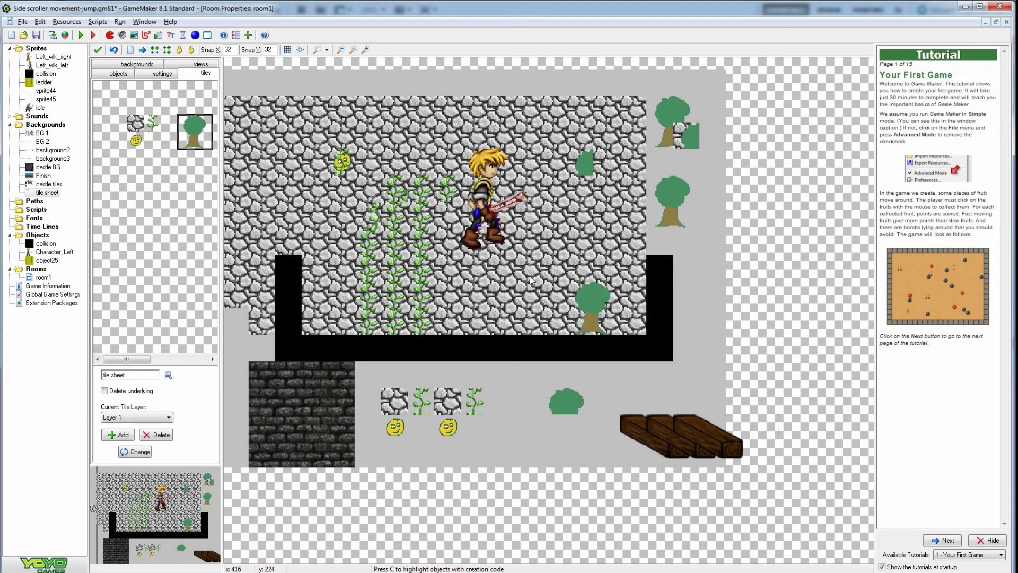
pyautogui.click(530, 286)
pyautogui.moveTo(463, 308); pyautogui.dragTo(477, 307)
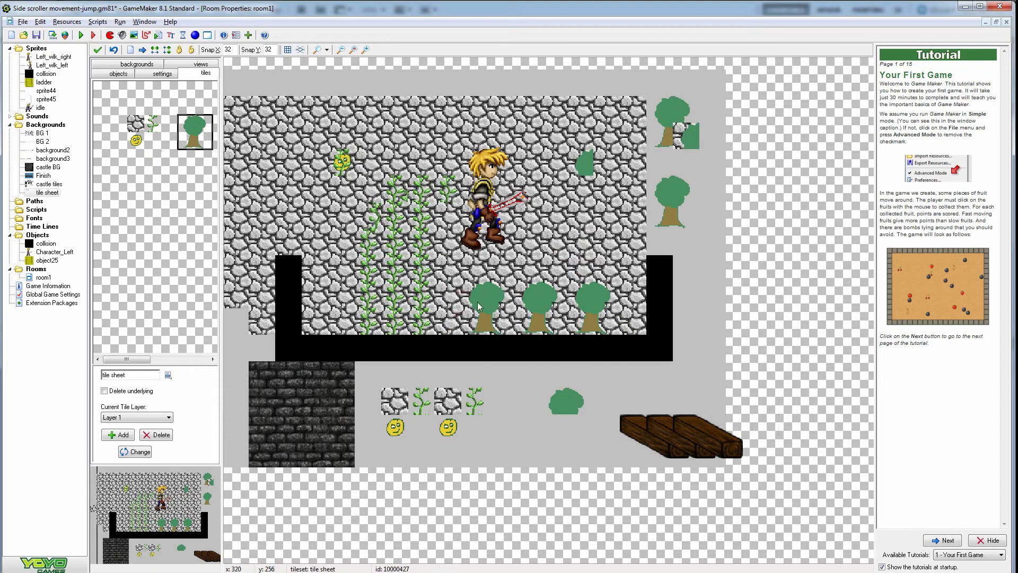
# - Change the new tile layer's depth to -1 and place another tree directly above the rightmost one on the platform
pyautogui.click(128, 418)
pyautogui.click(169, 433)
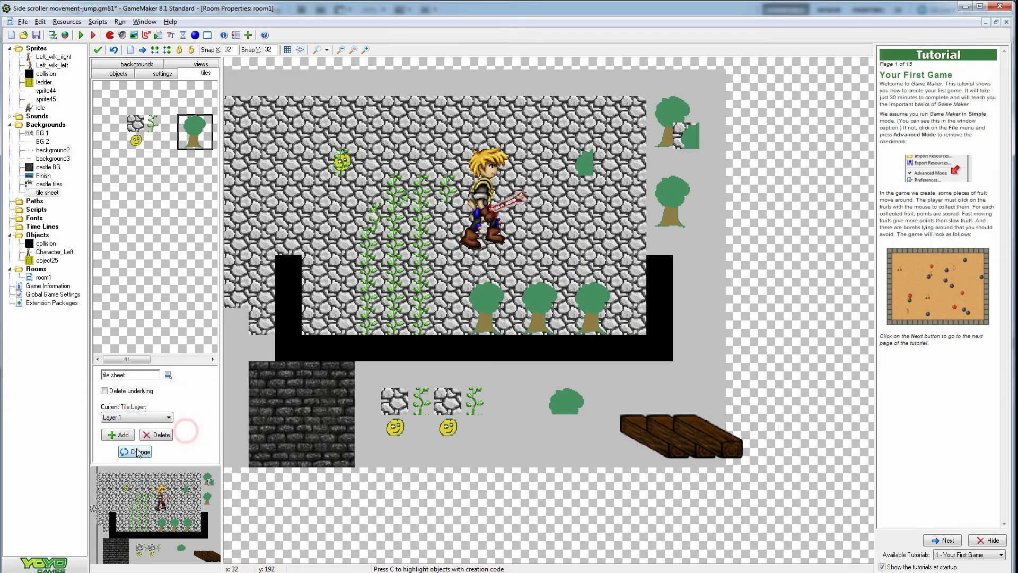
pyautogui.click(136, 451)
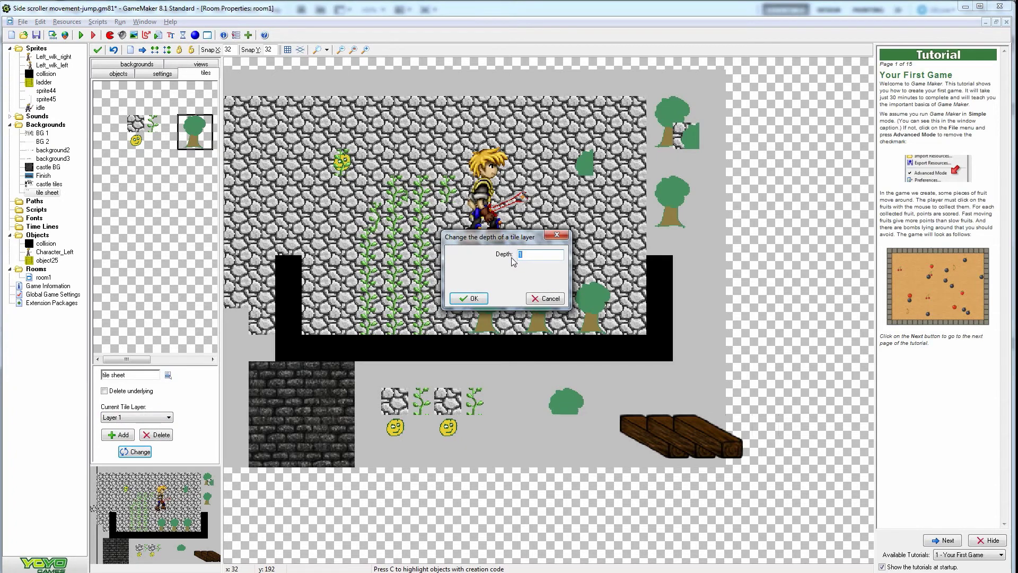
pyautogui.click(483, 297)
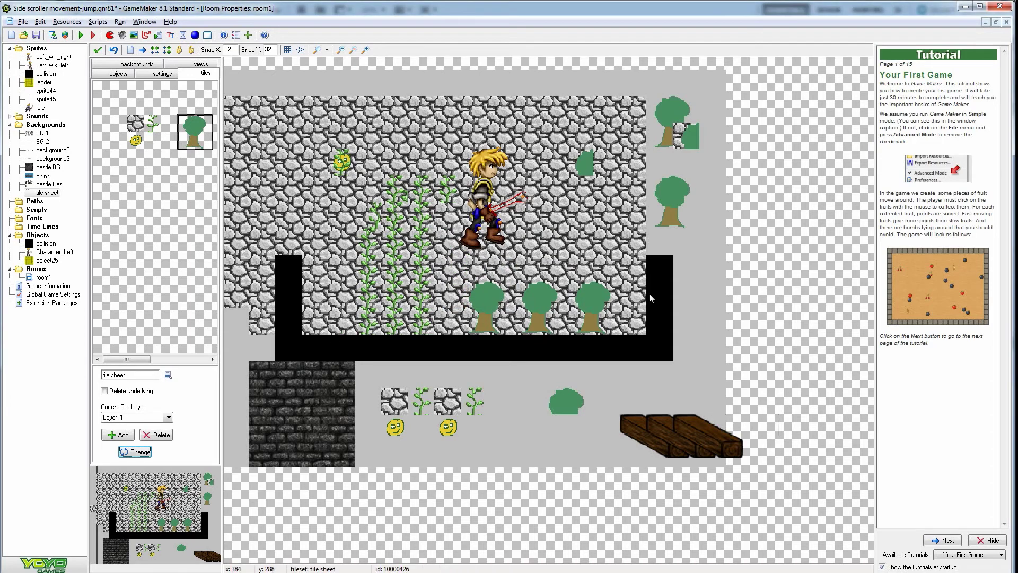
pyautogui.click(615, 250)
pyautogui.moveTo(543, 212); pyautogui.dragTo(623, 238)
# - Change the depth of the current tile layer to 10
pyautogui.click(154, 419)
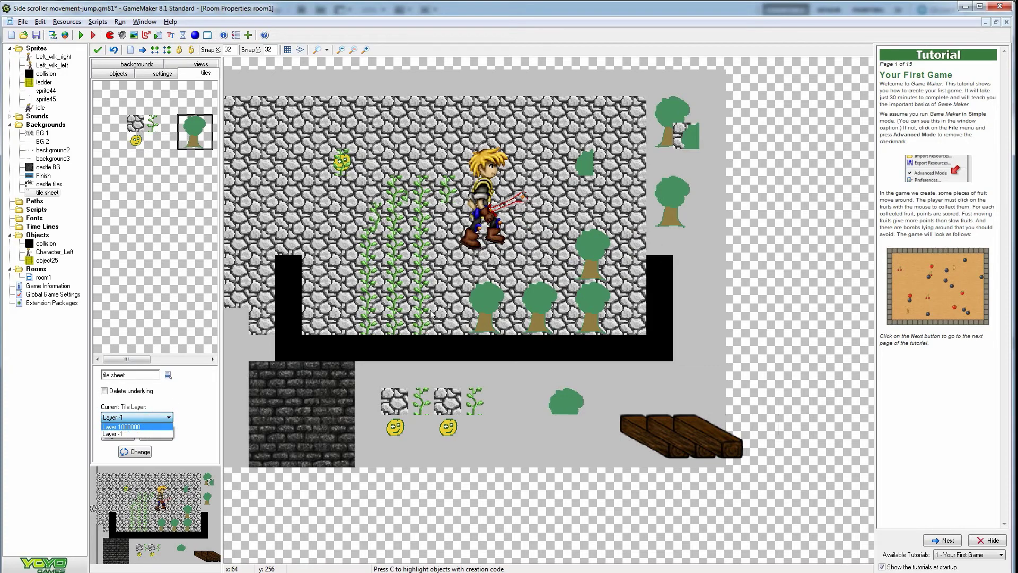
pyautogui.click(194, 410)
pyautogui.click(167, 418)
pyautogui.click(149, 417)
pyautogui.click(134, 451)
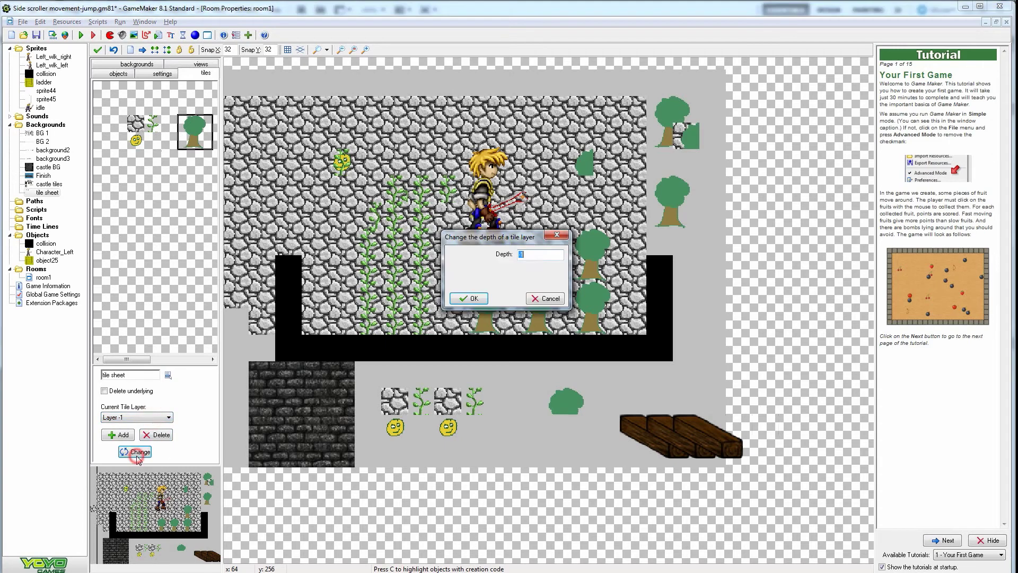
pyautogui.write('10')
pyautogui.click(470, 298)
# - Place one tree overlapping the top of the right tree column and another just outside the platform's right wall
pyautogui.moveTo(621, 195); pyautogui.dragTo(585, 247)
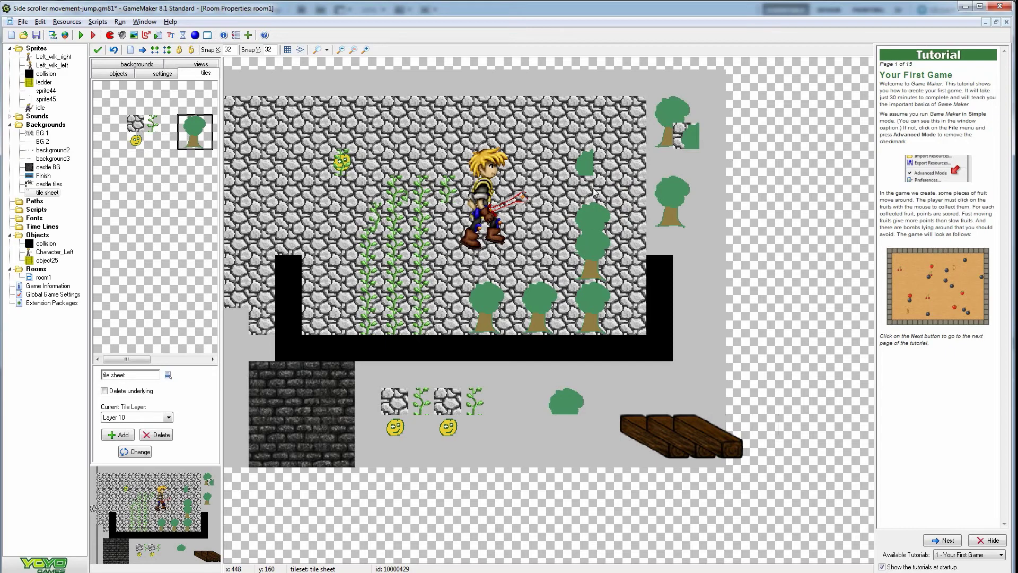
pyautogui.click(485, 195)
pyautogui.moveTo(468, 199); pyautogui.dragTo(584, 394)
pyautogui.moveTo(577, 325); pyautogui.dragTo(679, 237)
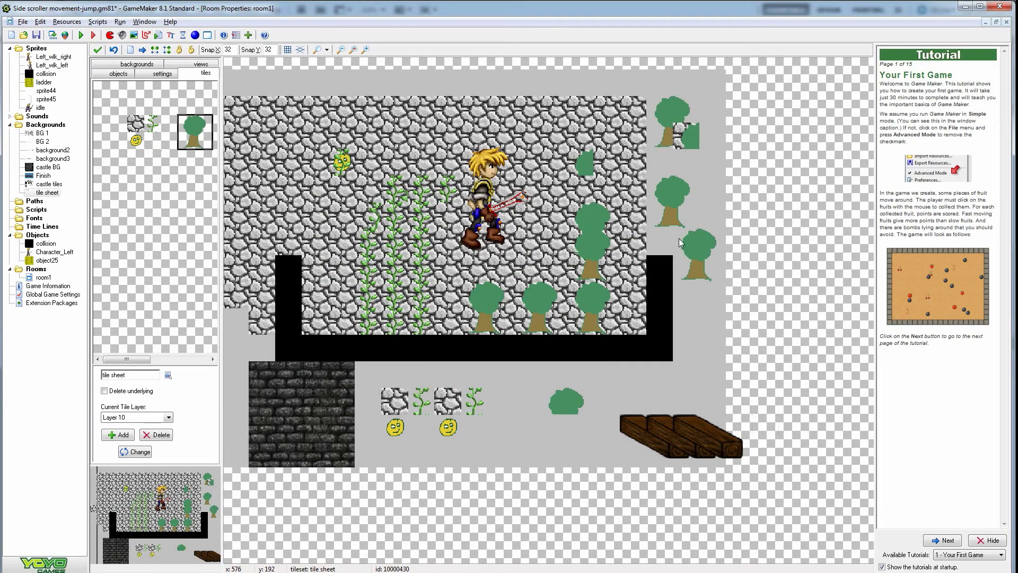
# - Place a stone tile at the outer tree's base on layer 10, and more stone tiles behind the tree on layer 1000000
pyautogui.click(136, 123)
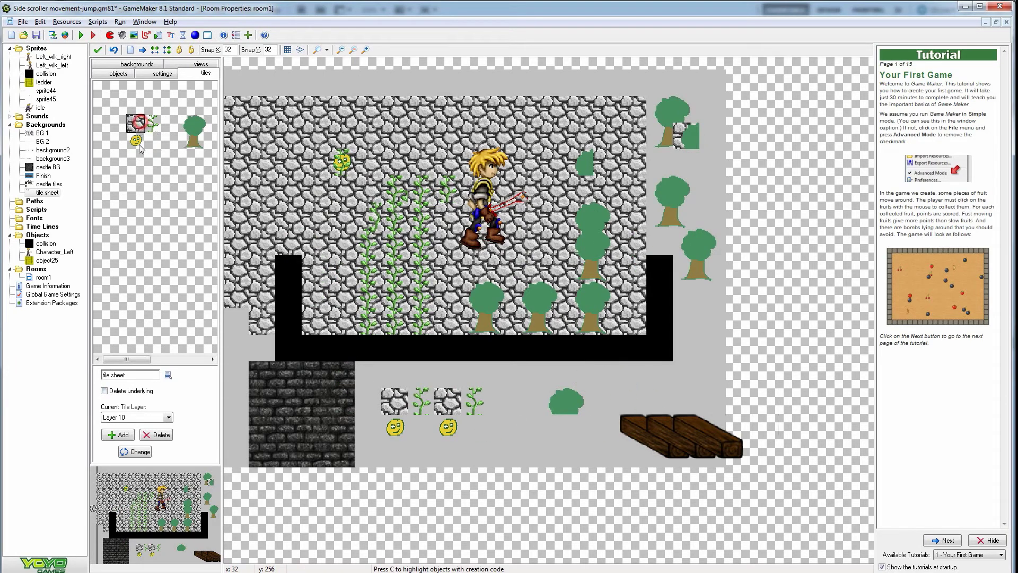
pyautogui.click(705, 268)
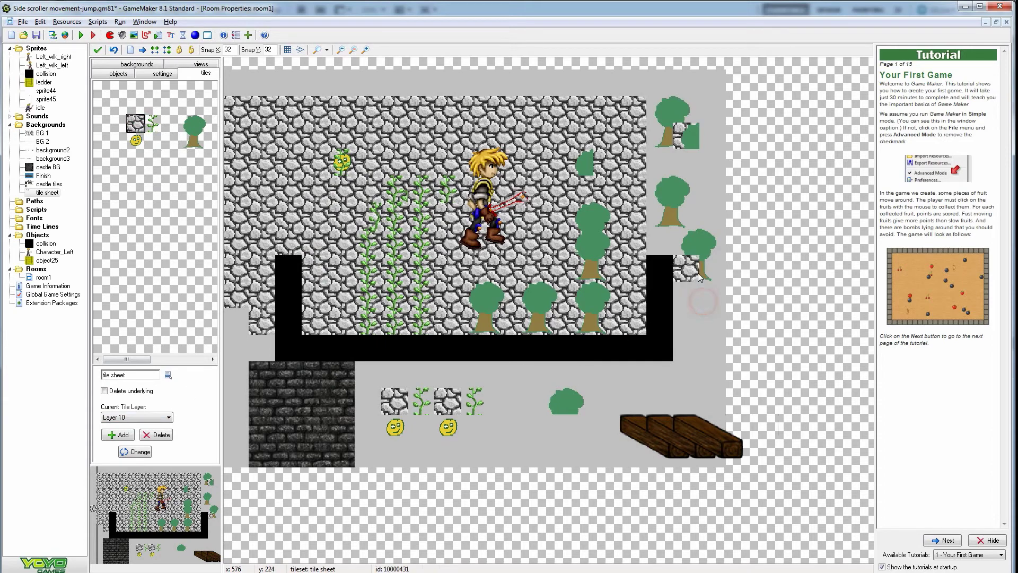
pyautogui.click(151, 417)
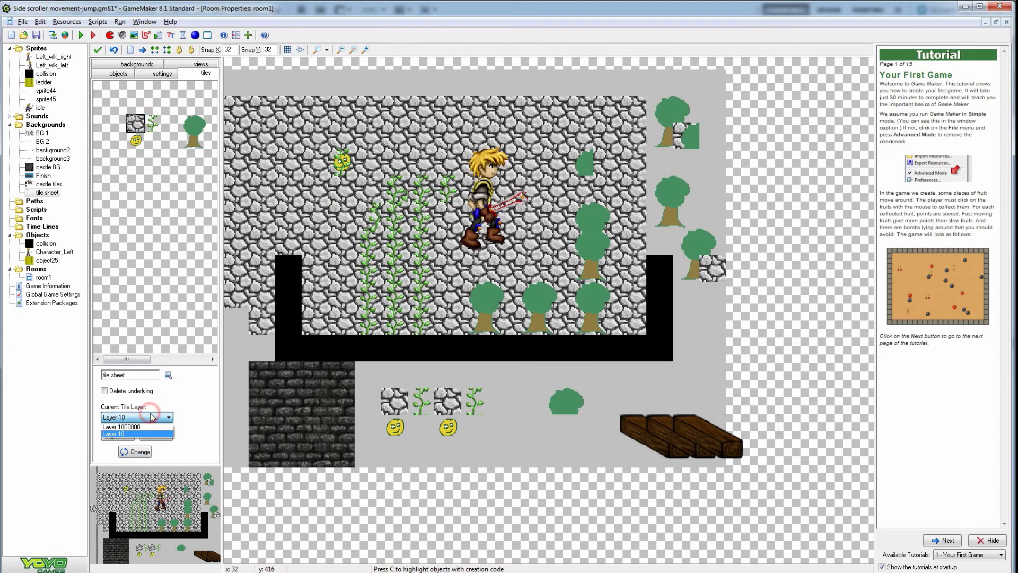
pyautogui.click(139, 432)
pyautogui.click(685, 268)
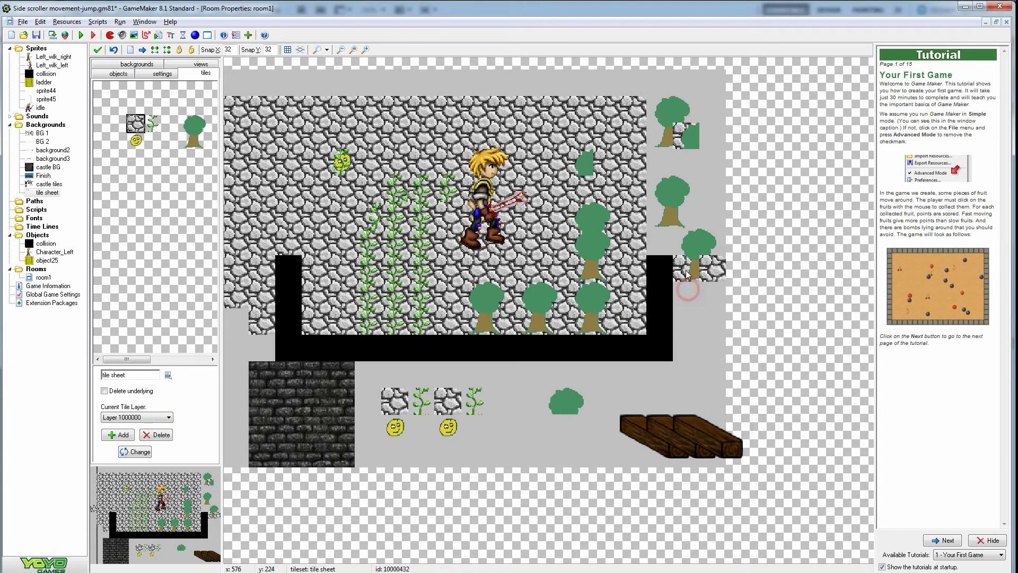
pyautogui.click(687, 243)
pyautogui.click(713, 242)
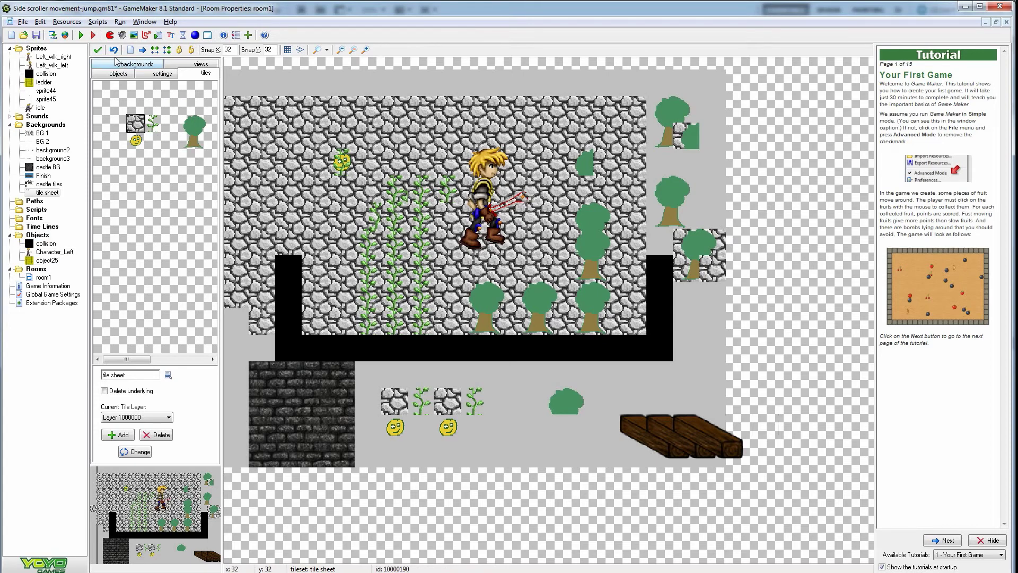
# - Run the game and walk the character back and forth past the trees on the platform floor
pyautogui.click(81, 35)
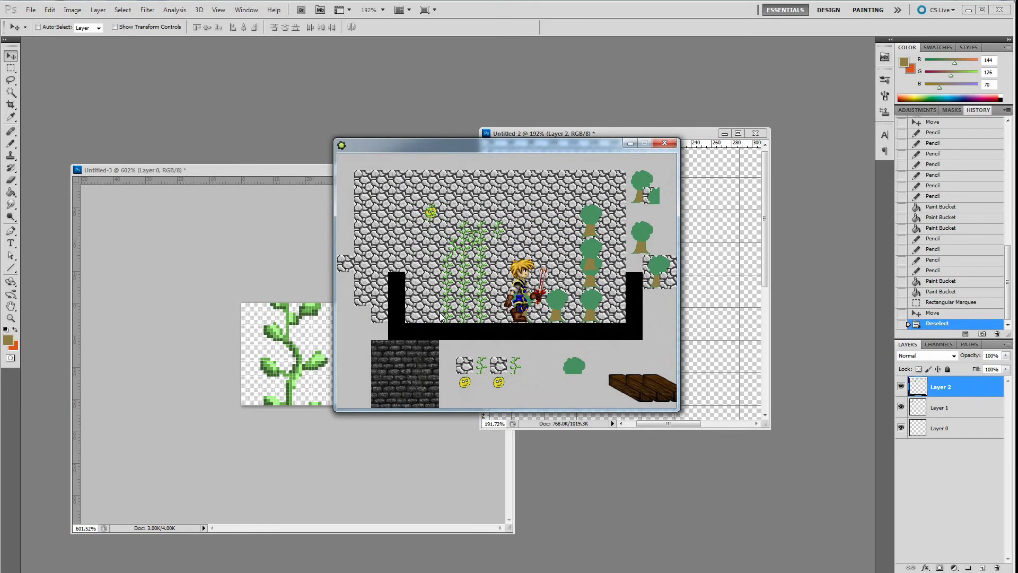
pyautogui.press('Left')
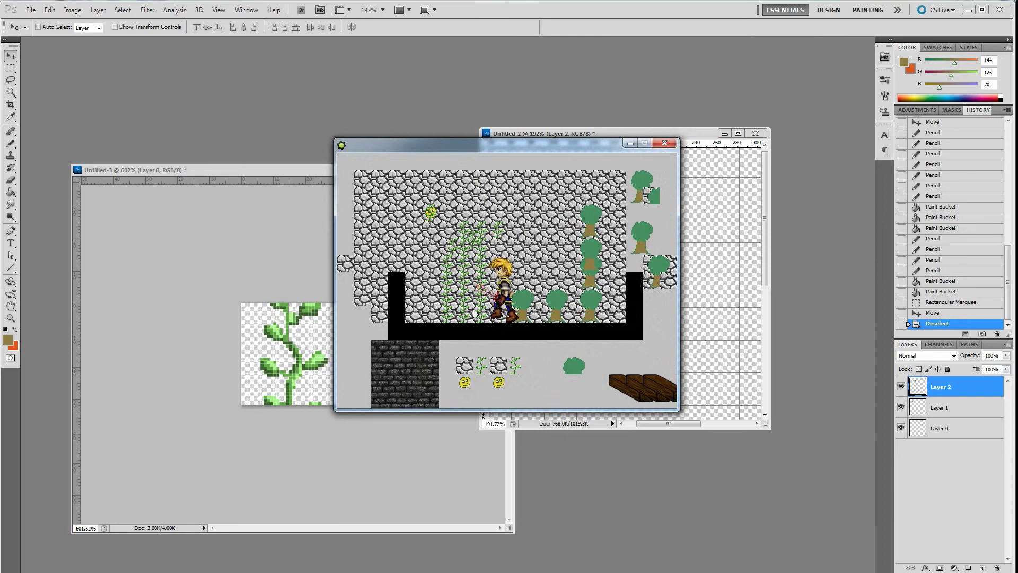
pyautogui.press('Right')
pyautogui.press('Right')
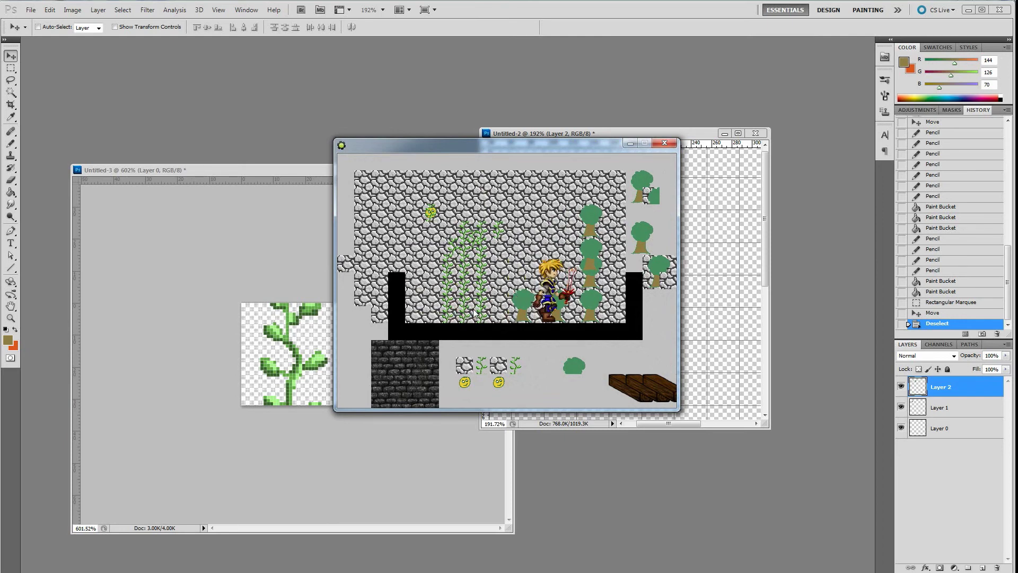
pyautogui.press('Left')
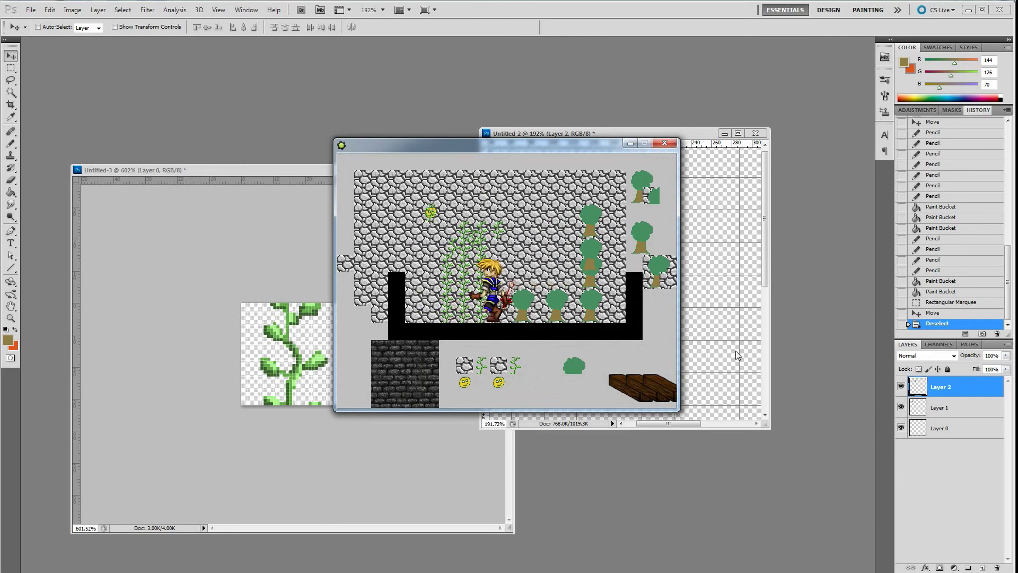
pyautogui.press('Right')
pyautogui.press('Right')
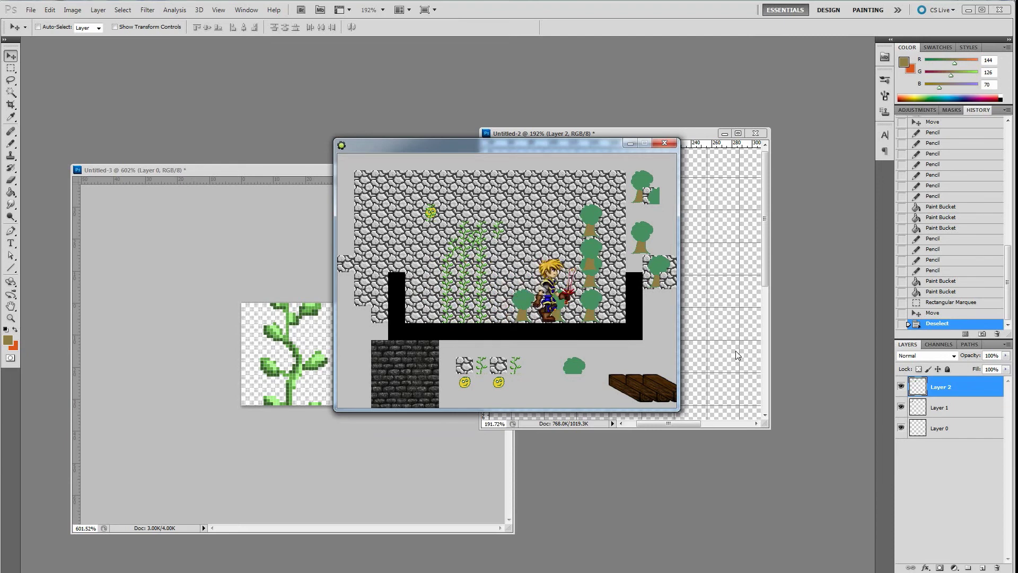
# - Test jumping the character up past the tree column and out of the room's upper area, then close the game
pyautogui.press('Up')
pyautogui.press('Left')
pyautogui.press('Up')
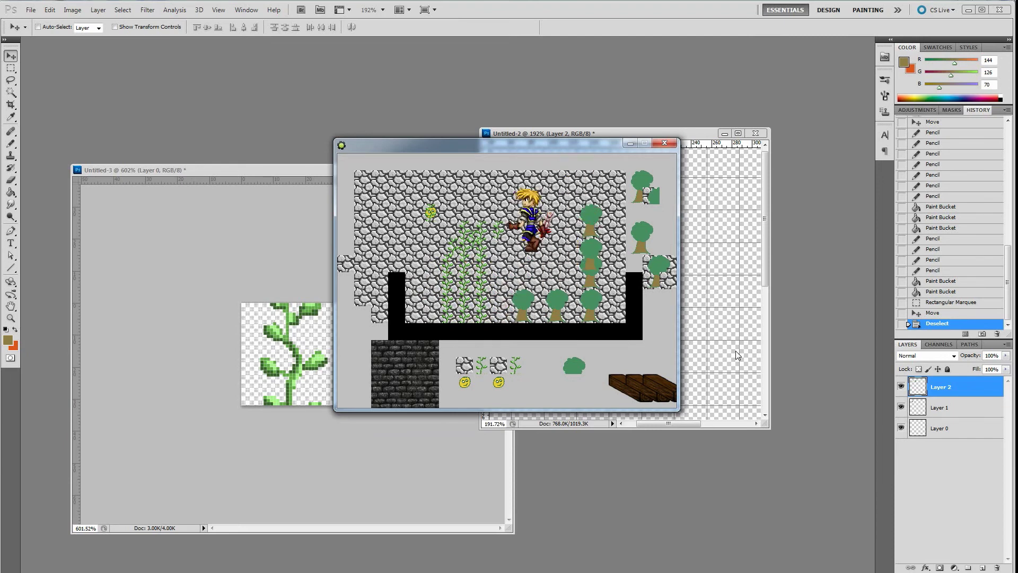
pyautogui.press('Right')
pyautogui.press('Up')
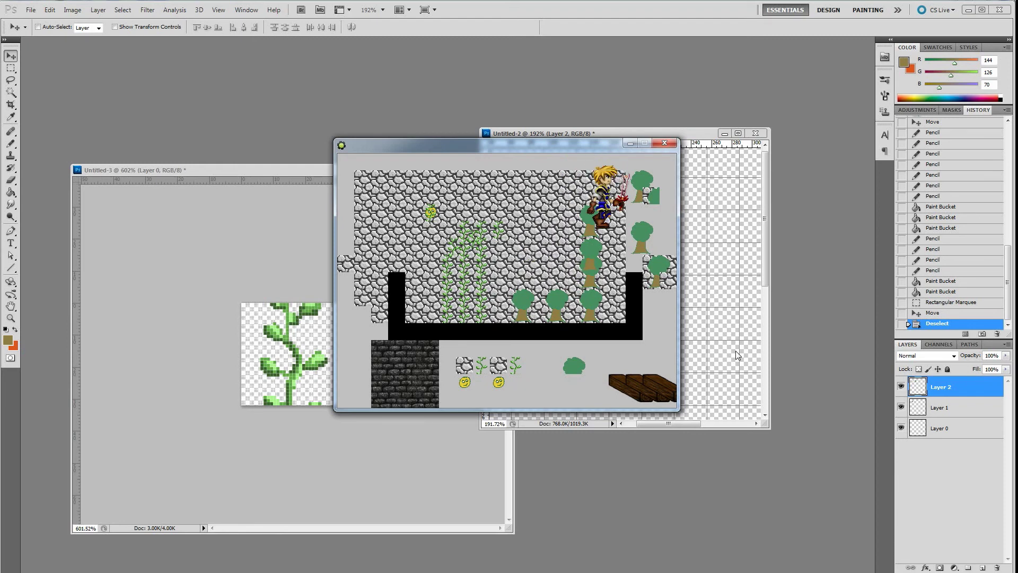
pyautogui.press('Left')
pyautogui.press('Up')
pyautogui.press('Up')
pyautogui.press('Right')
pyautogui.press('Up')
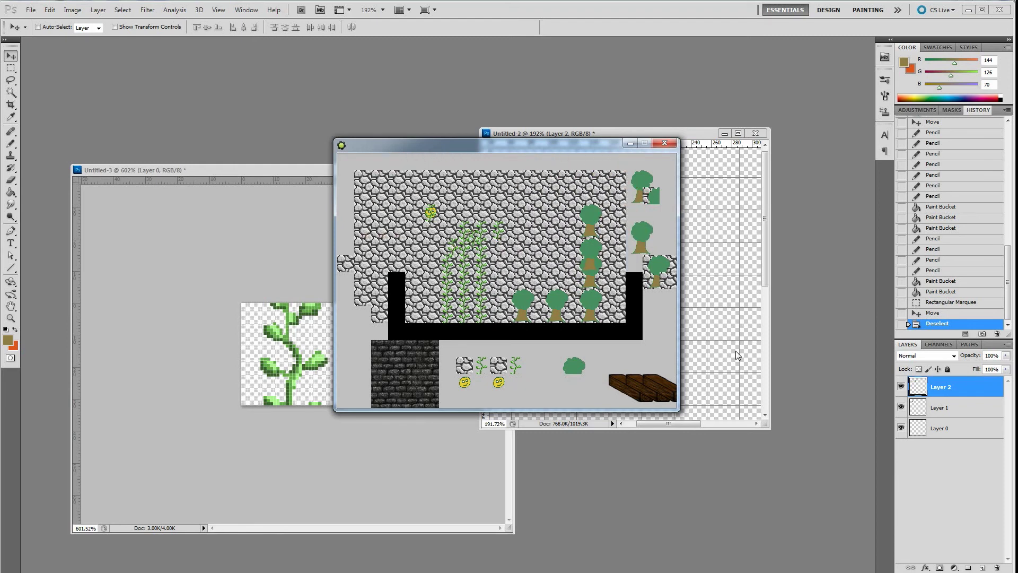
pyautogui.press('Right')
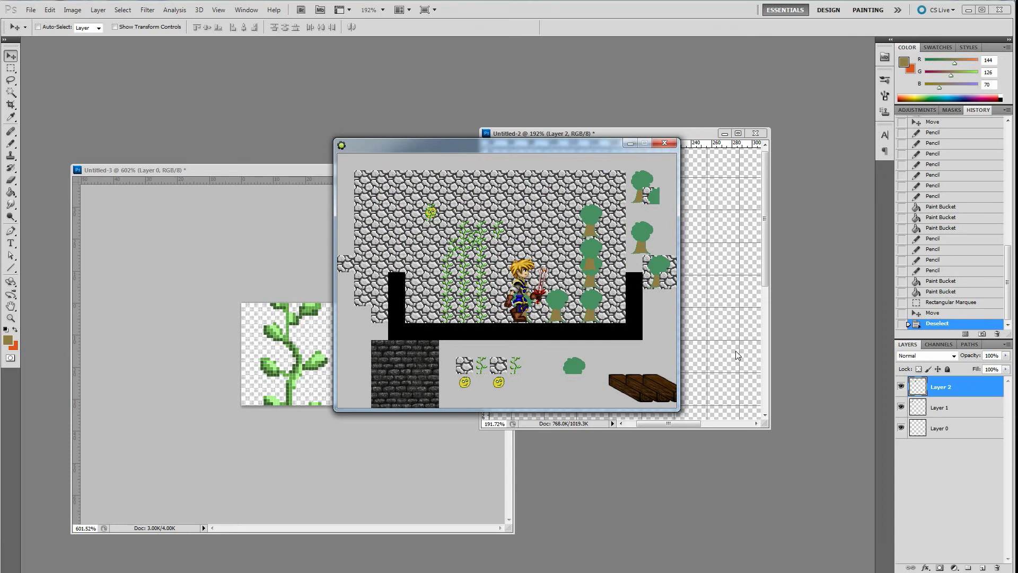
pyautogui.press('Escape')
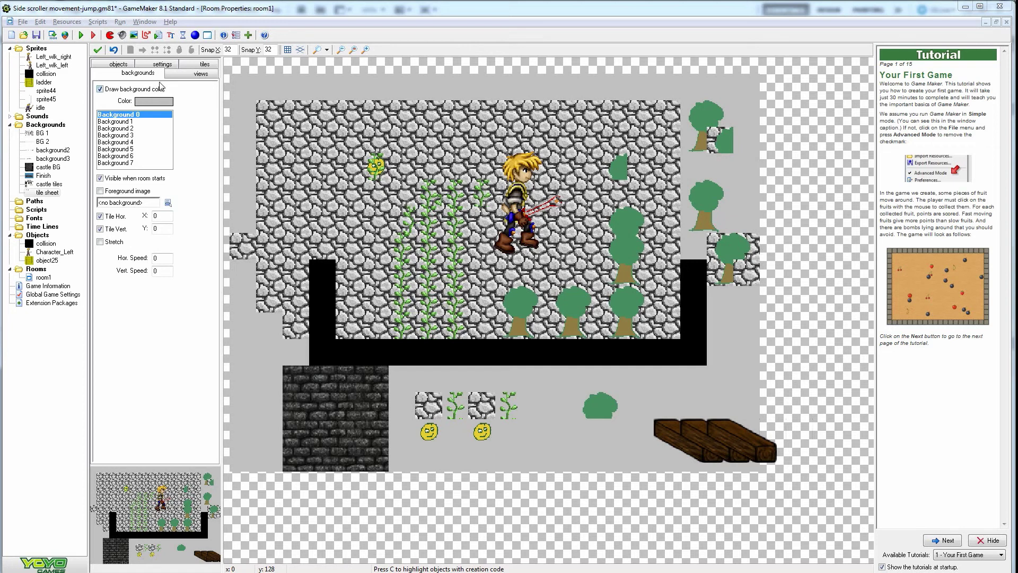
# - Review the room's tile and background settings, and open the BG 1 background's properties and close them
pyautogui.click(202, 64)
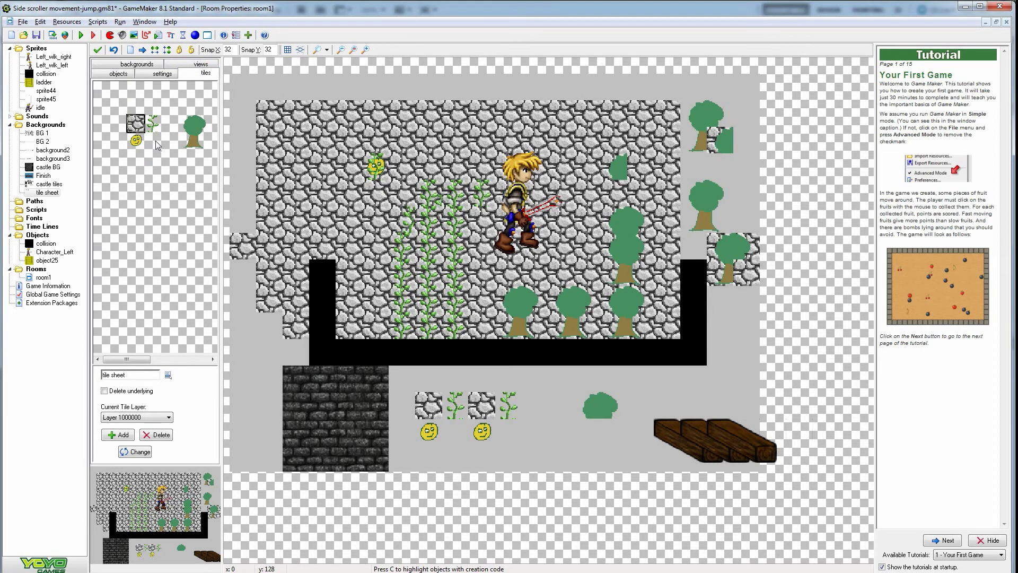
pyautogui.click(136, 65)
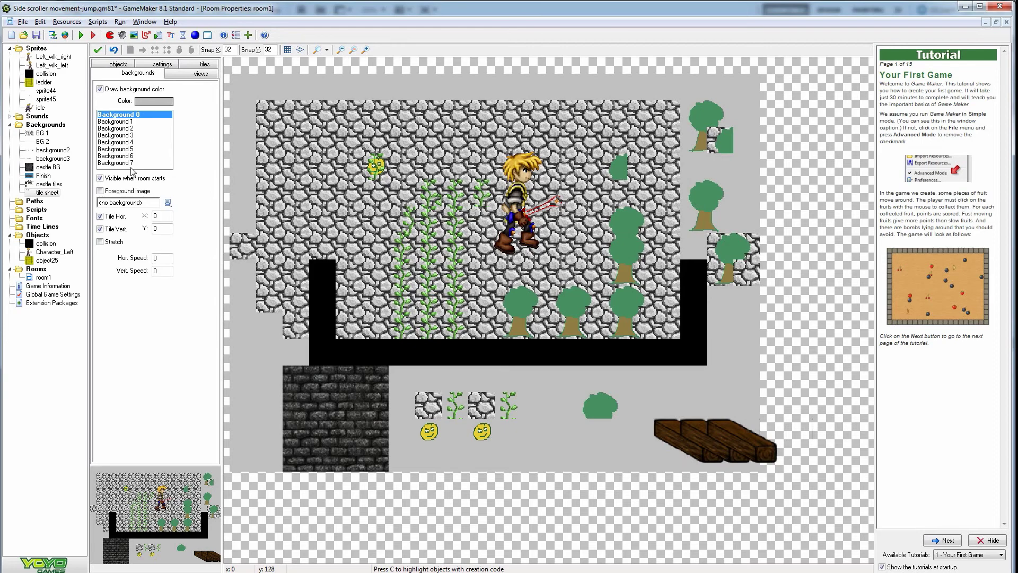
pyautogui.doubleClick(42, 133)
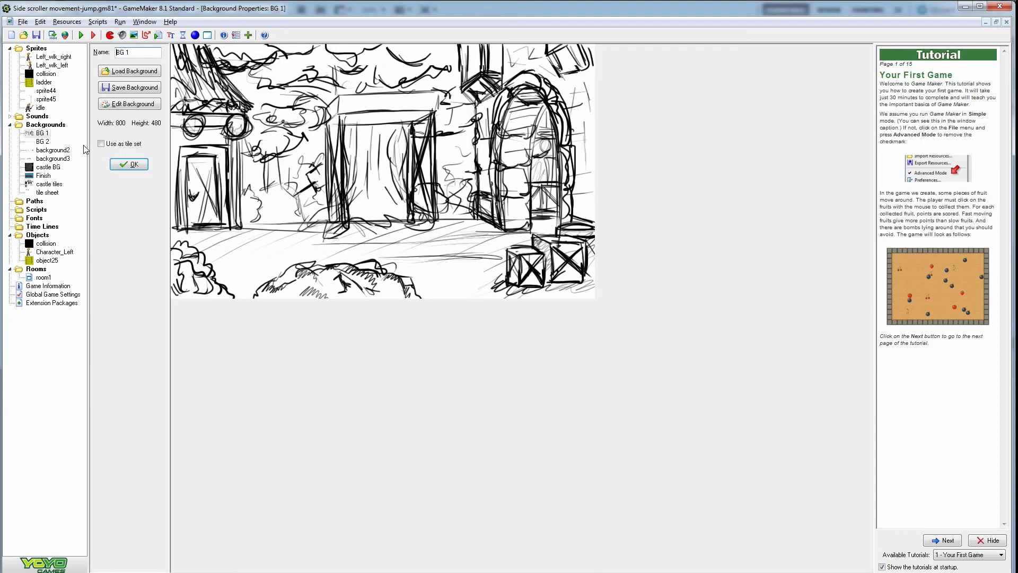
pyautogui.click(132, 165)
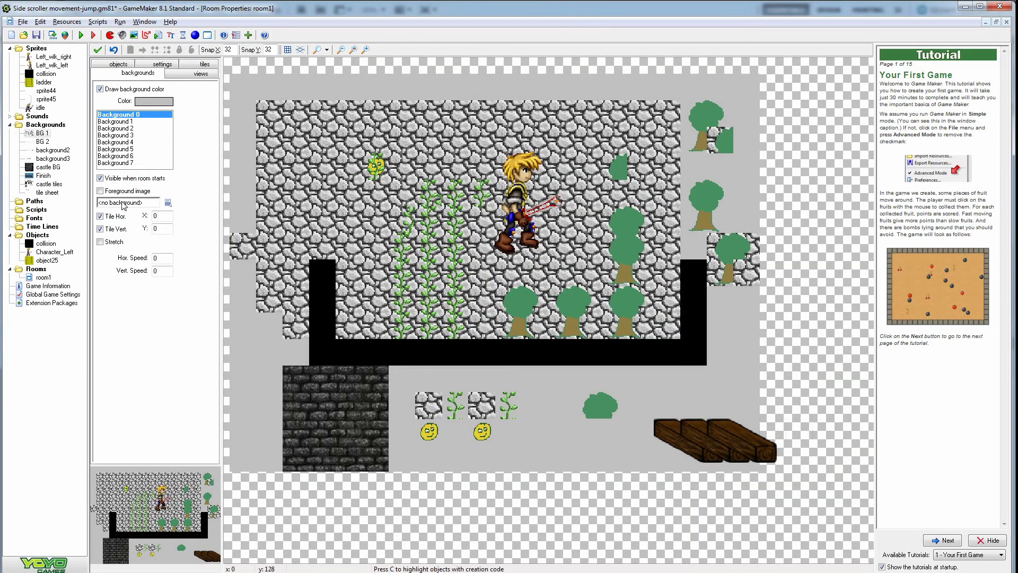
# - Try BG 1 as room1's Background 0 image, and reset it to no background
pyautogui.click(167, 202)
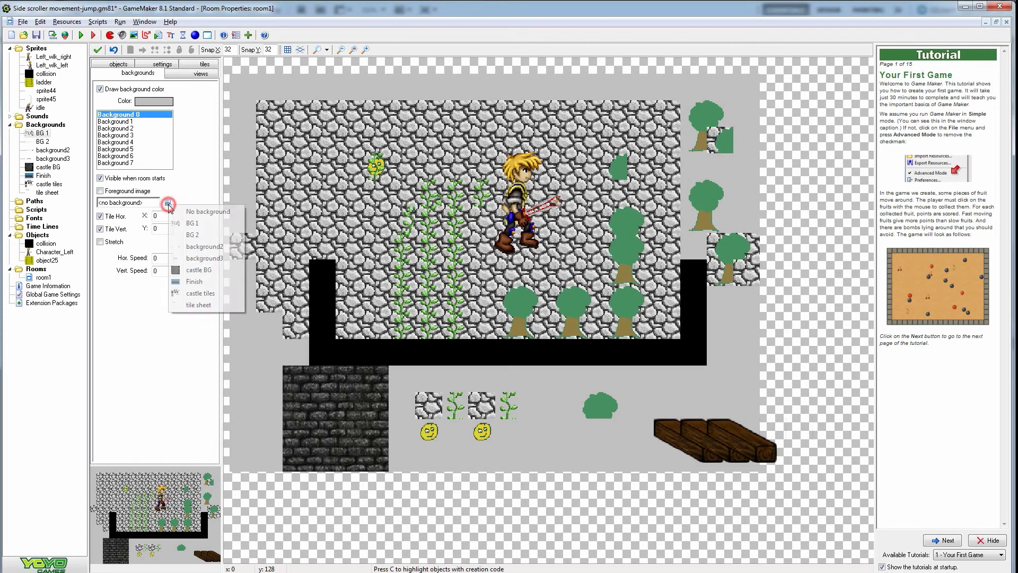
pyautogui.click(193, 226)
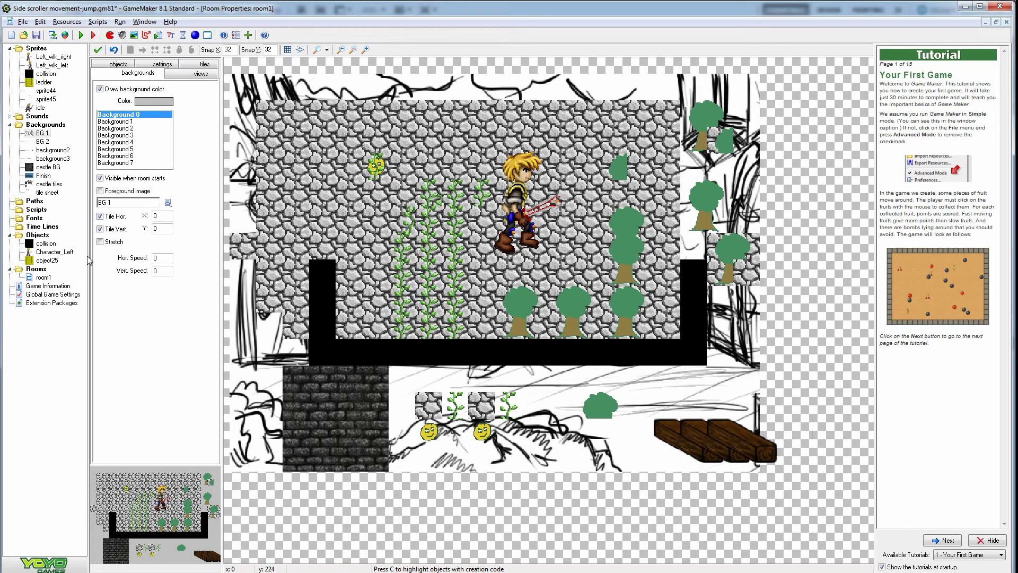
pyautogui.click(167, 202)
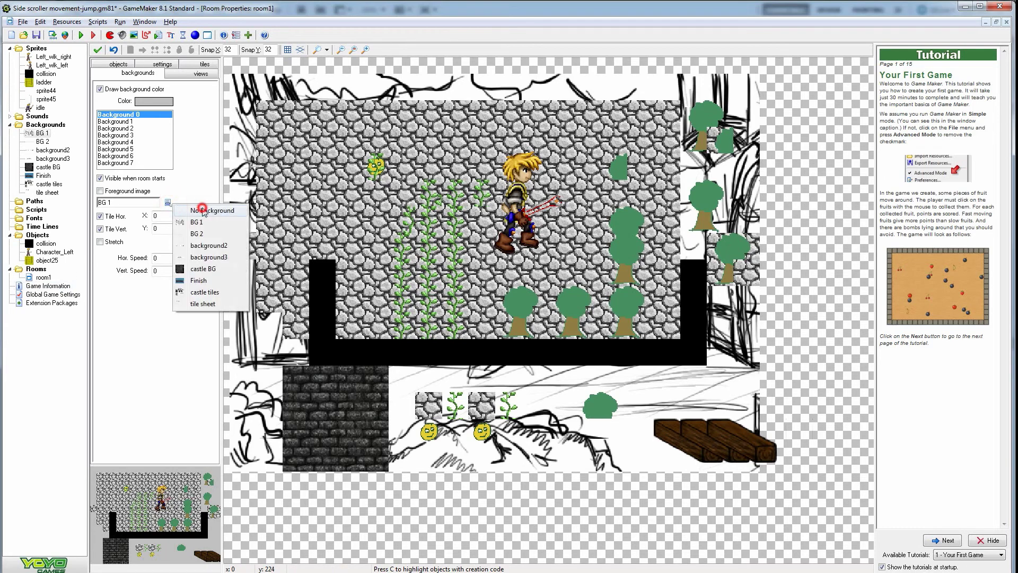
pyautogui.click(193, 208)
# - Create a new room and assign BG 1 as its Background 0 image
pyautogui.click(205, 36)
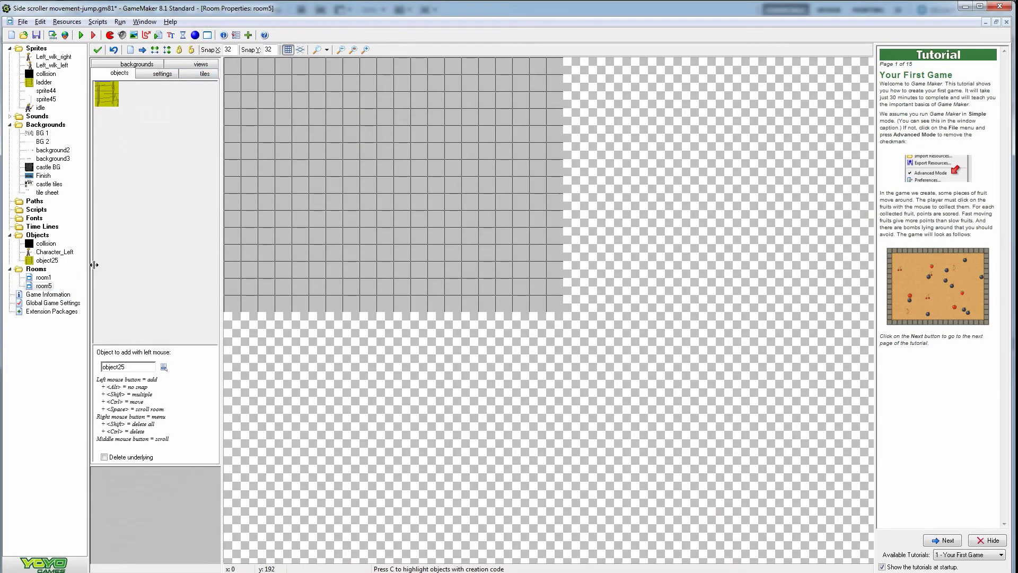
pyautogui.click(156, 66)
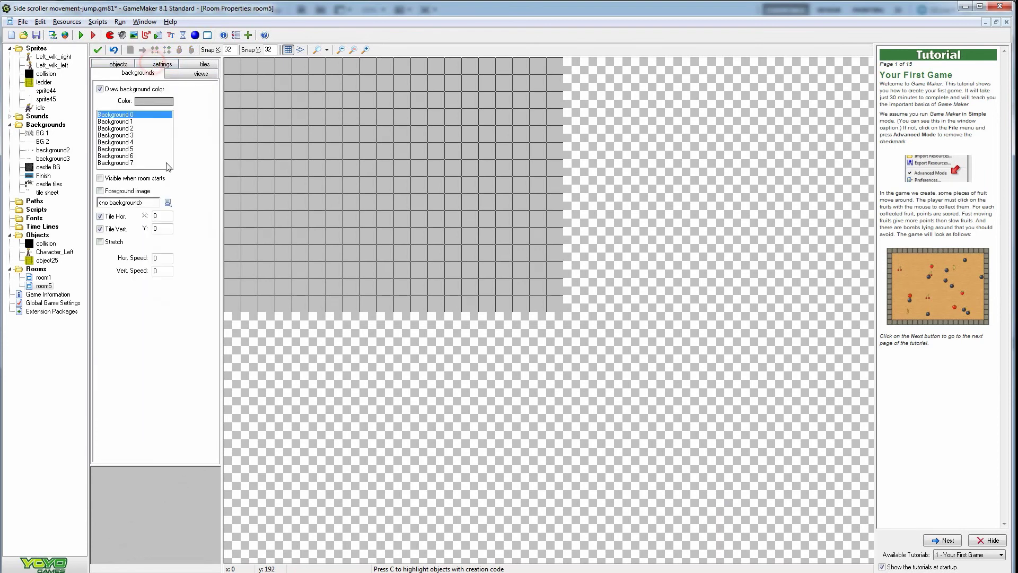
pyautogui.click(168, 203)
pyautogui.click(186, 218)
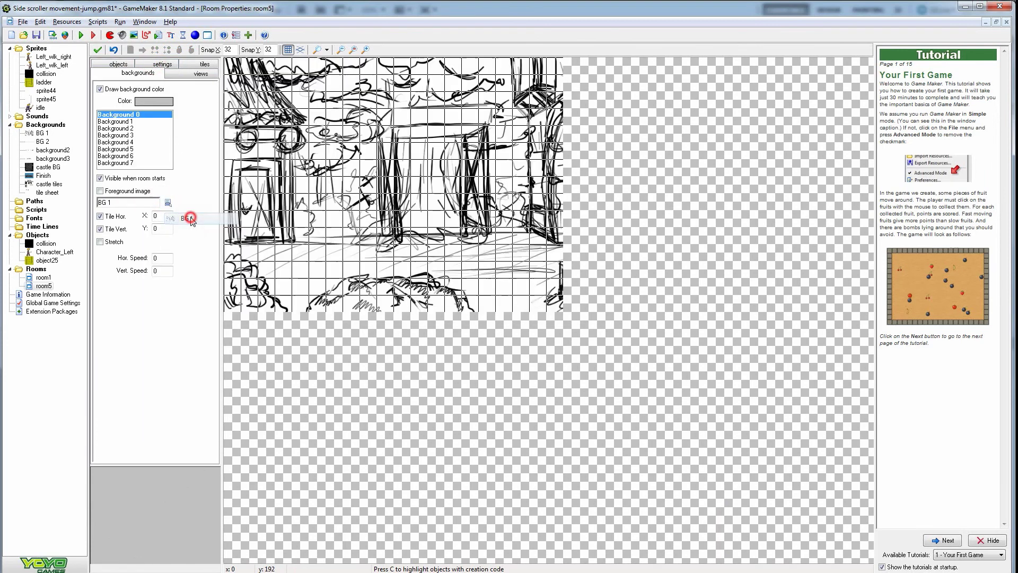
# - Place a Character_Left object in the new room, in front of the sketched background between the two doorways
pyautogui.click(132, 66)
pyautogui.click(137, 136)
pyautogui.click(159, 154)
pyautogui.click(350, 162)
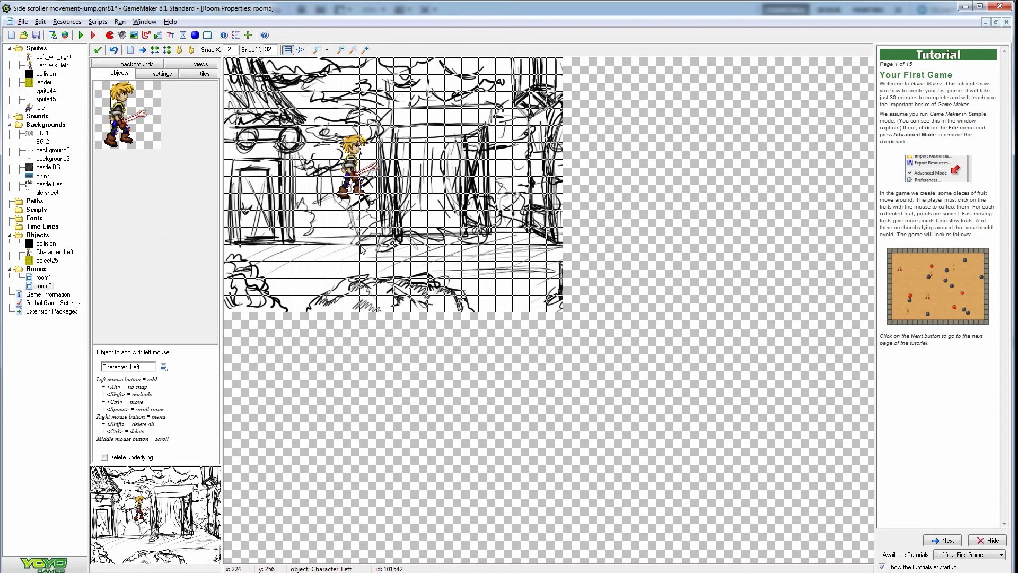
# - Place a single horizontal row of collision blocks beneath the character, from the left door to the middle doorway
pyautogui.click(158, 155)
pyautogui.click(170, 166)
pyautogui.click(311, 253)
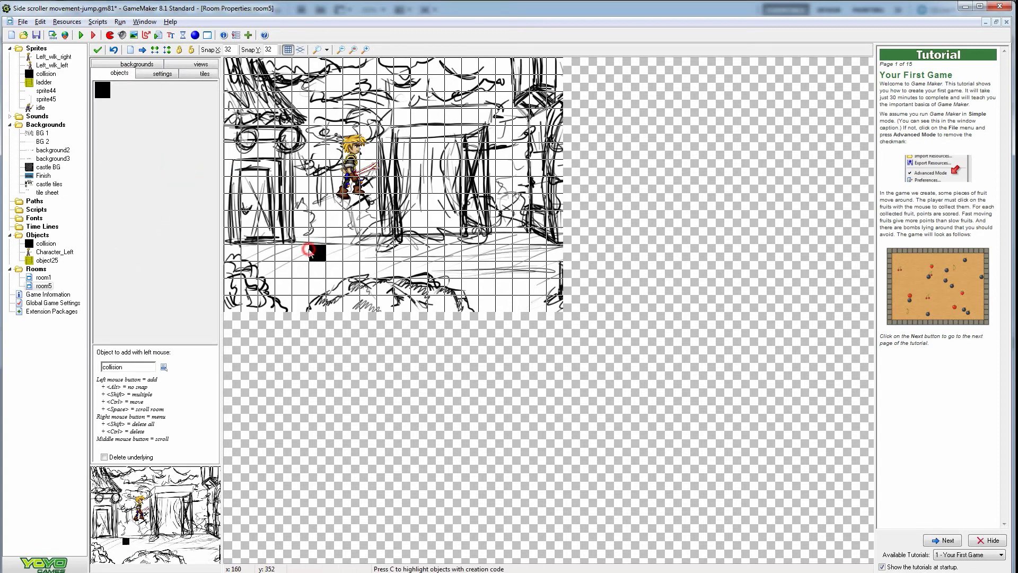
pyautogui.moveTo(311, 253)
pyautogui.mouseDown()
pyautogui.moveTo(450, 267)
pyautogui.moveTo(448, 252)
pyautogui.moveTo(422, 253)
pyautogui.mouseUp()
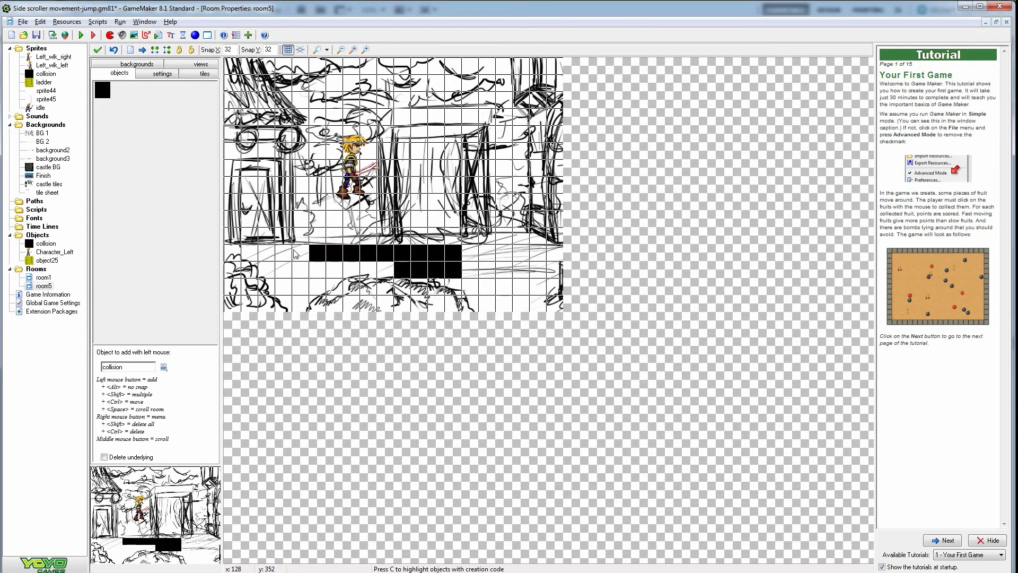
pyautogui.hotkey('ctrl', 'z')
pyautogui.moveTo(267, 253); pyautogui.dragTo(458, 246)
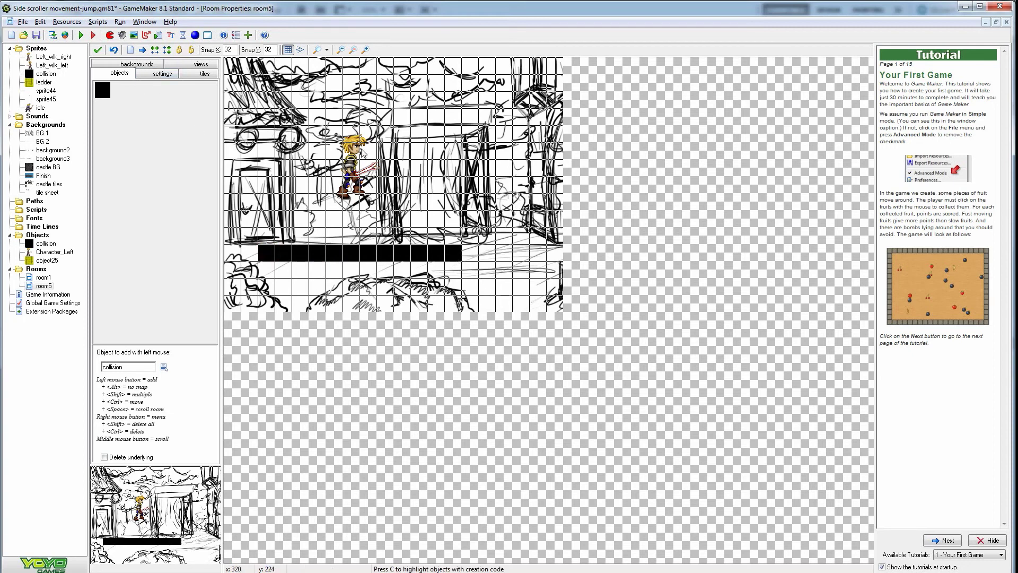
# - Run the game to check which room starts, and close it
pyautogui.click(81, 36)
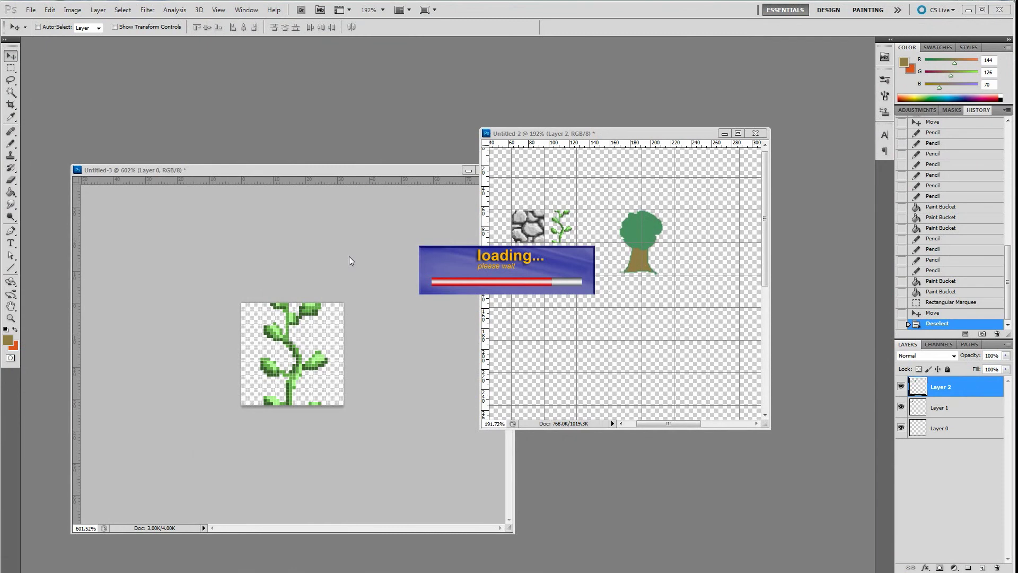
pyautogui.press('Left')
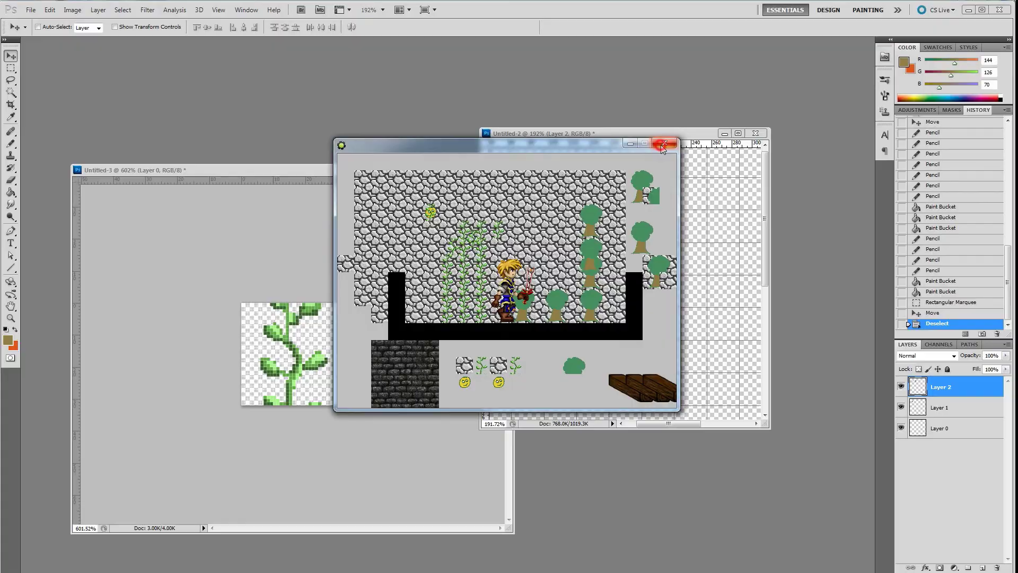
pyautogui.click(662, 144)
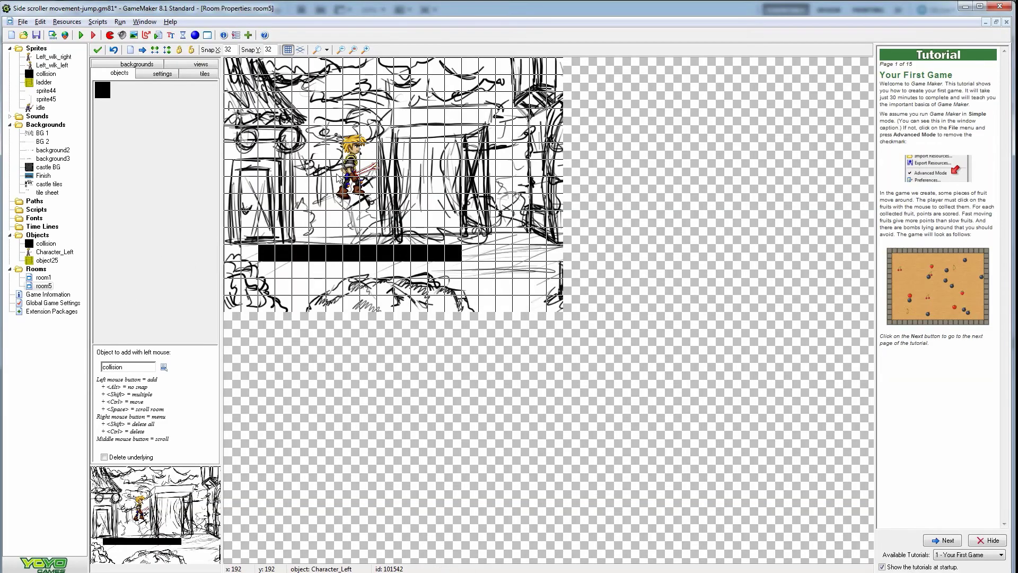
# - Move room5 above room1 in the room order
pyautogui.click(38, 286)
pyautogui.moveTo(38, 286); pyautogui.dragTo(52, 279)
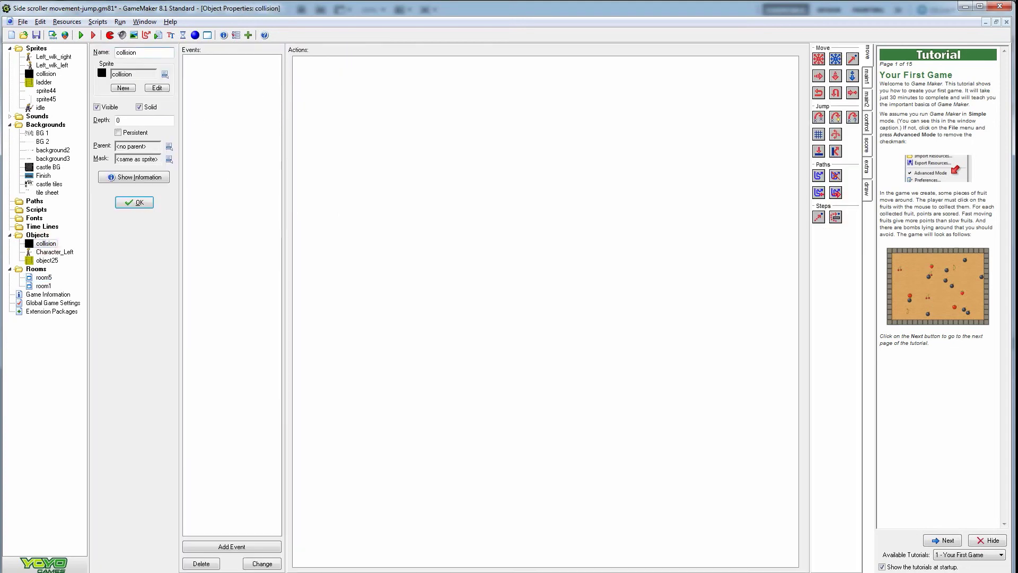
# - Turn off Visible for the collision object, and hide the grid in room5
pyautogui.click(104, 108)
pyautogui.click(134, 202)
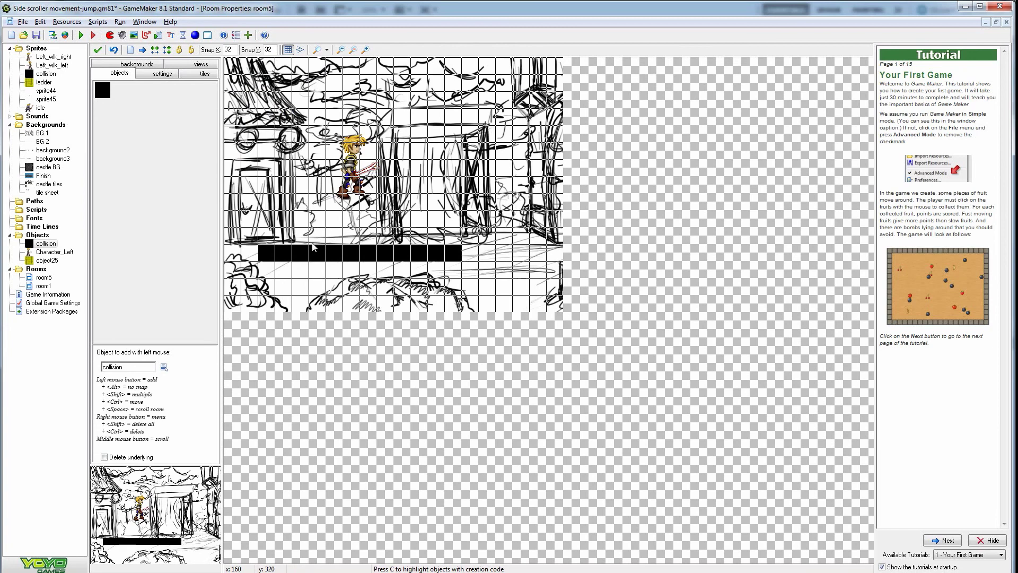
pyautogui.click(288, 50)
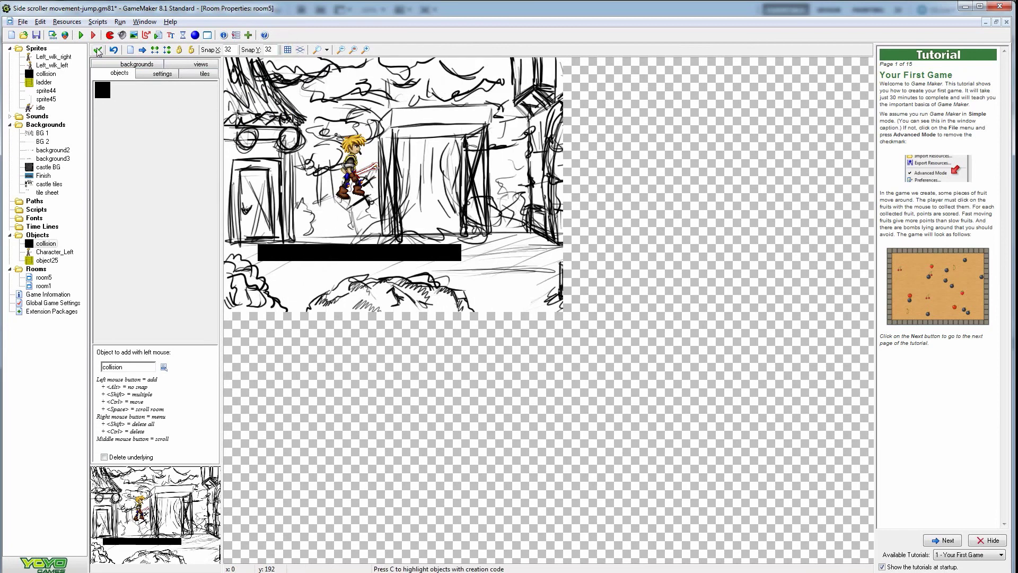
# - Run the game, test walking and jumping the character across the sketched background, close the game and return to GameMaker
pyautogui.click(81, 35)
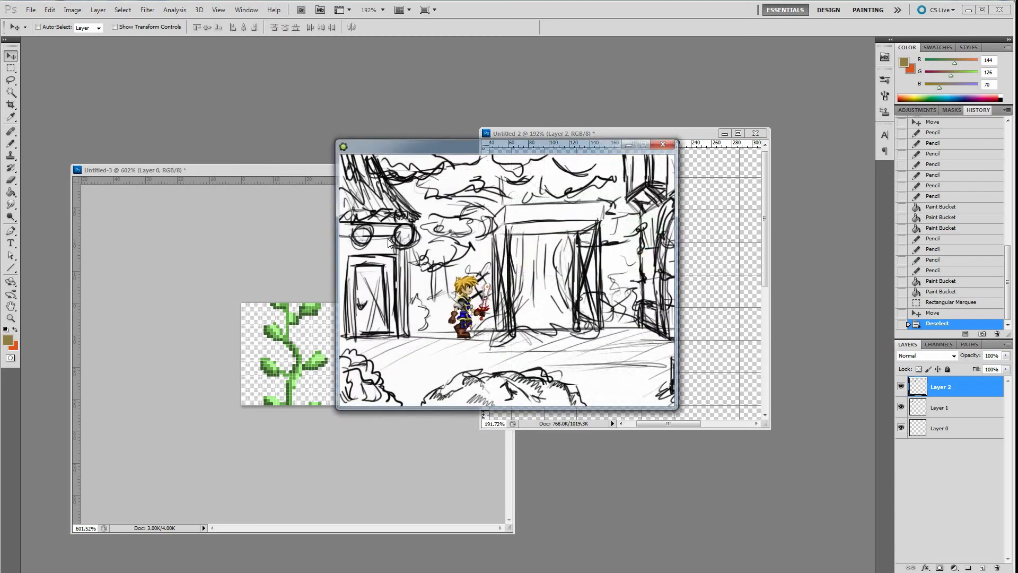
pyautogui.press('Left')
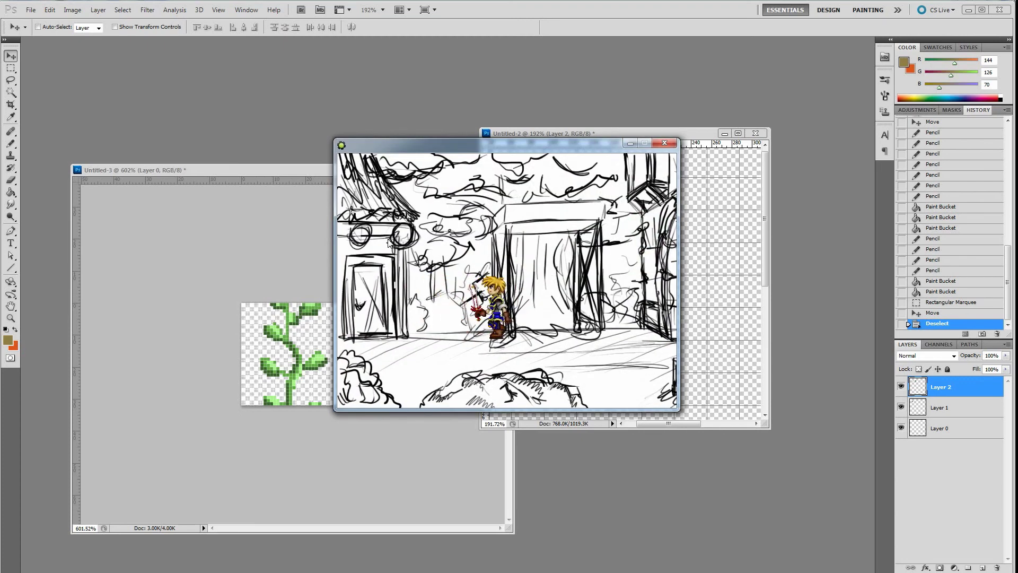
pyautogui.press('Right')
pyautogui.press('Up')
pyautogui.press('Right')
pyautogui.press('Left')
pyautogui.press('Right')
pyautogui.press('Left')
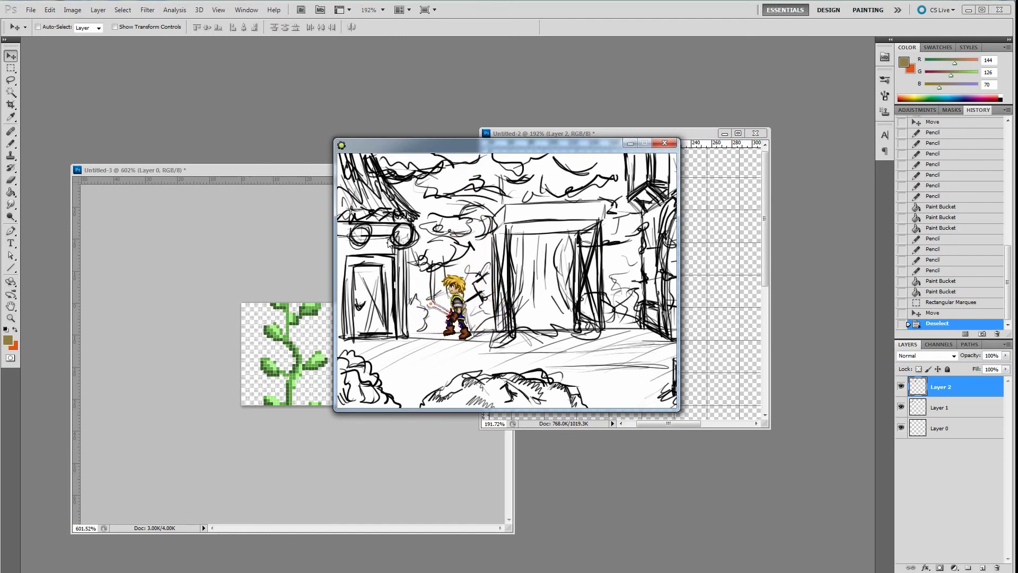
pyautogui.press('Right')
pyautogui.press('x')
pyautogui.press('Left')
pyautogui.press('Right')
pyautogui.press('Right')
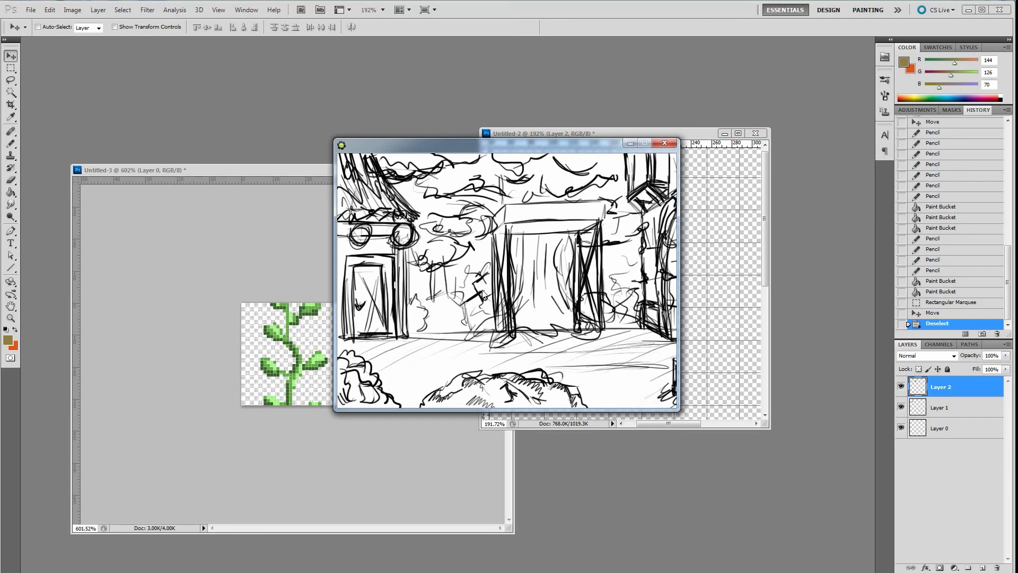
pyautogui.click(664, 143)
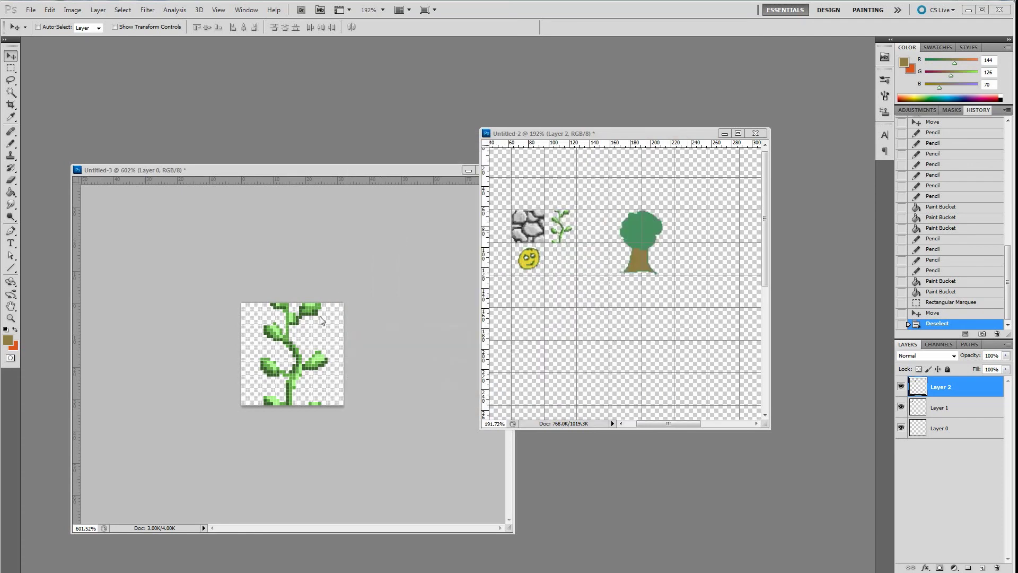
pyautogui.hotkey('alt', 'Tab')
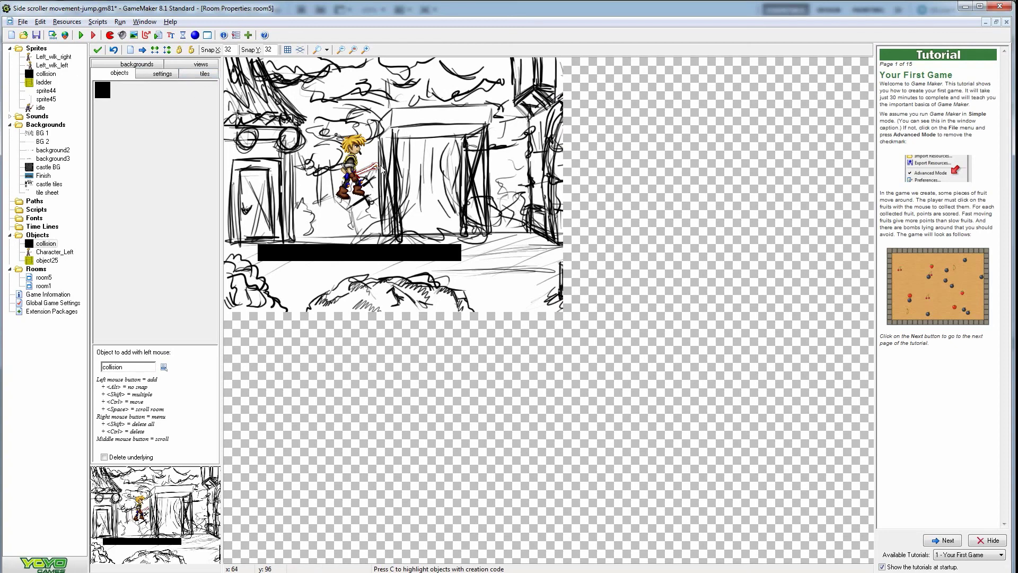
# - Enable views in room5, with View 0 following Character_Left and visible when the room starts
pyautogui.click(192, 75)
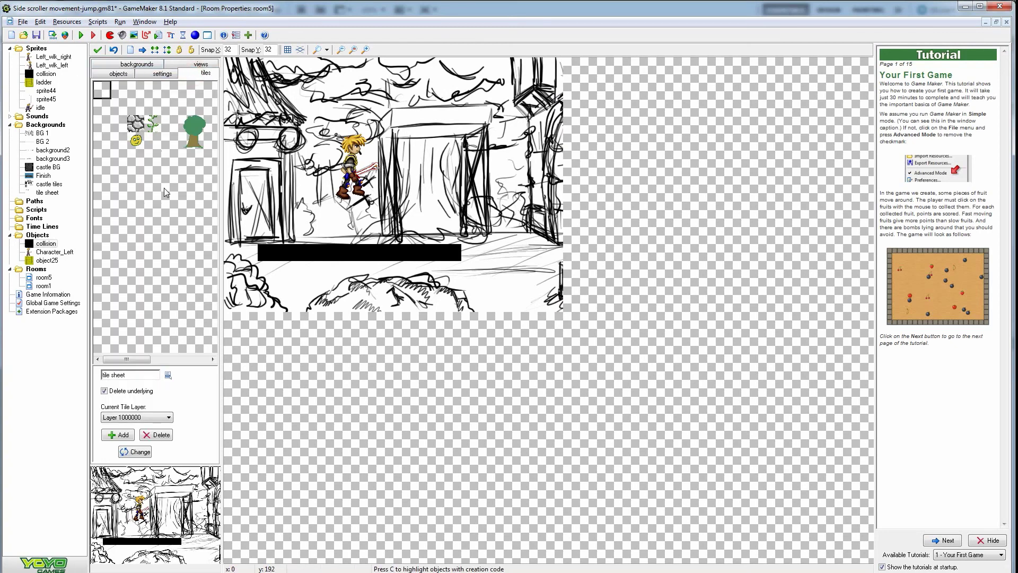
pyautogui.click(201, 64)
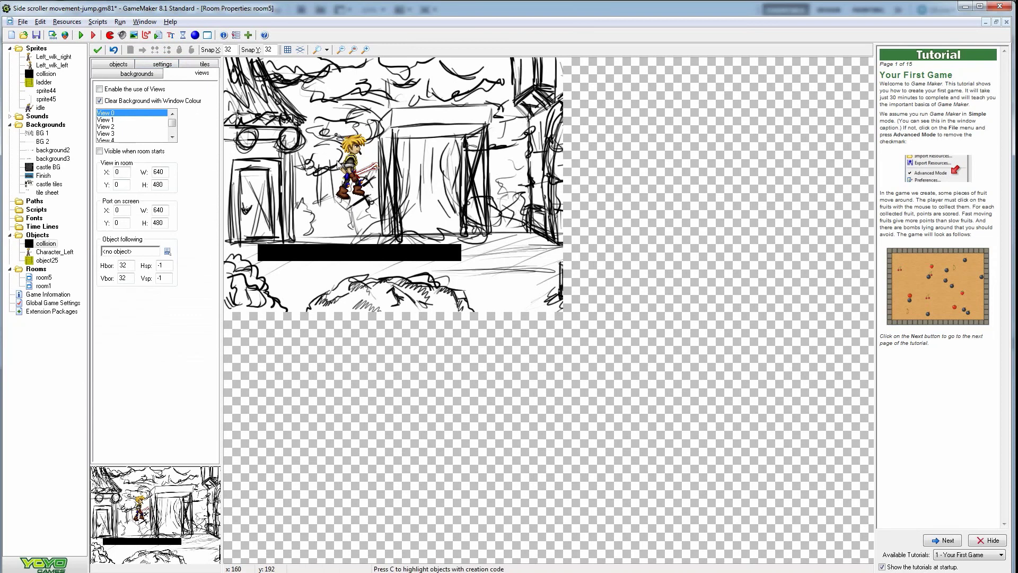
pyautogui.click(104, 91)
pyautogui.click(167, 252)
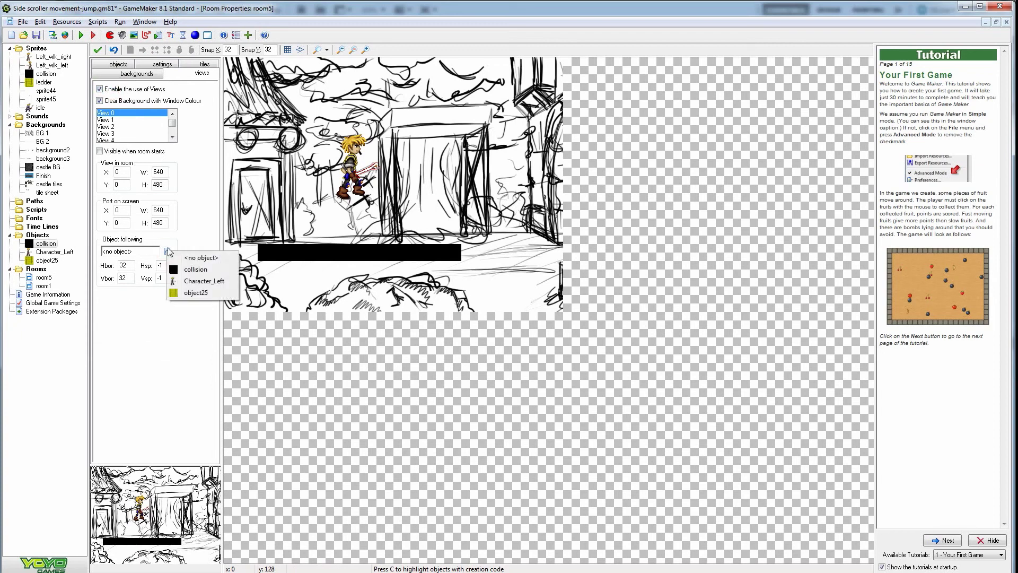
pyautogui.click(192, 282)
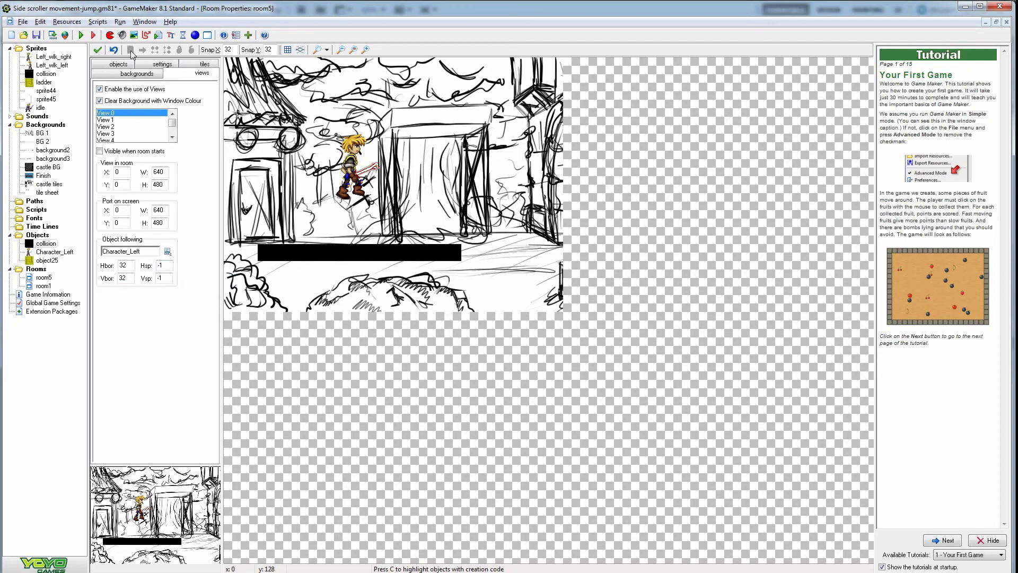
pyautogui.click(109, 153)
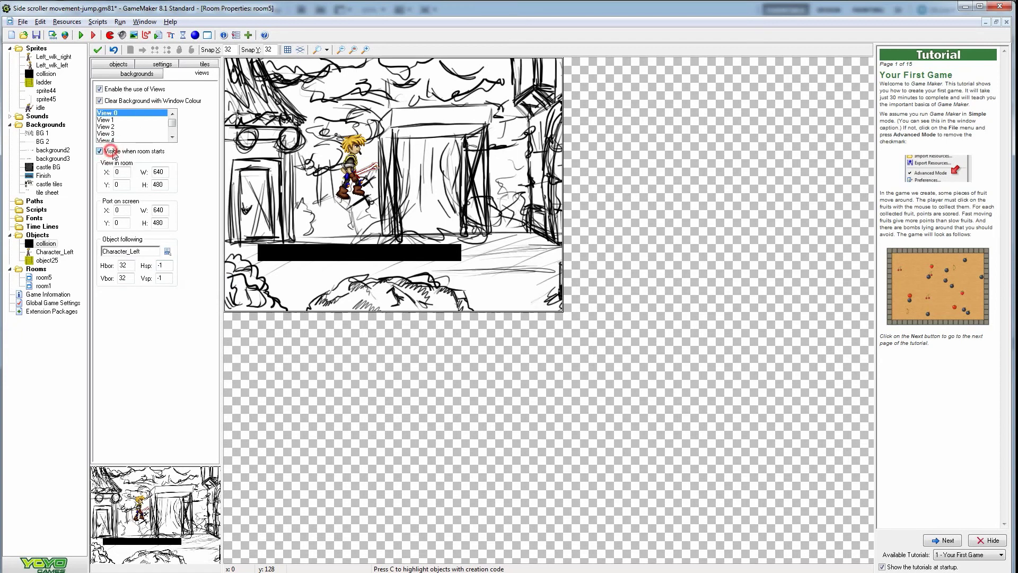
# - Set View 0's width in the room to 1000
pyautogui.doubleClick(159, 210)
pyautogui.doubleClick(159, 172)
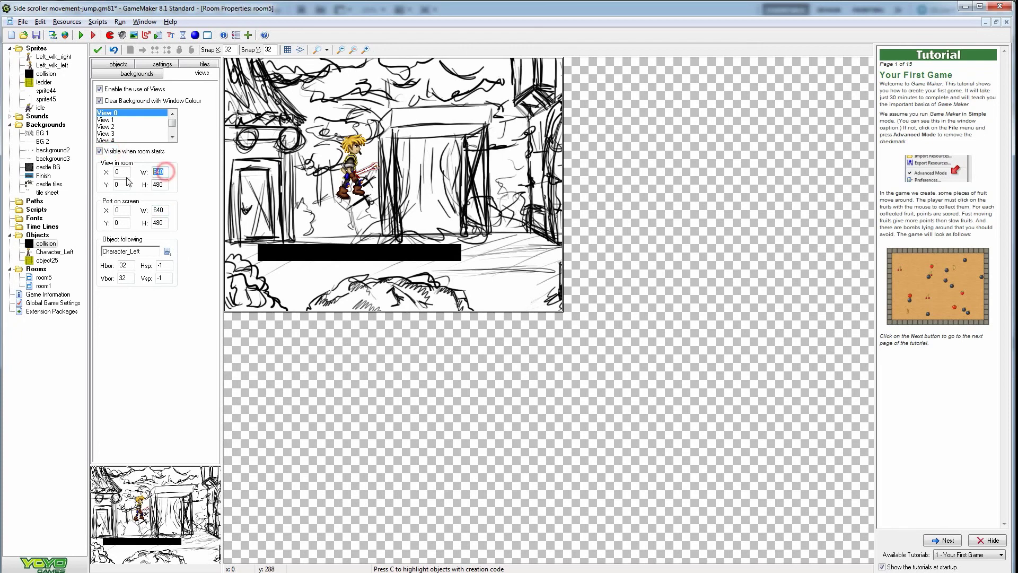
pyautogui.write('1000')
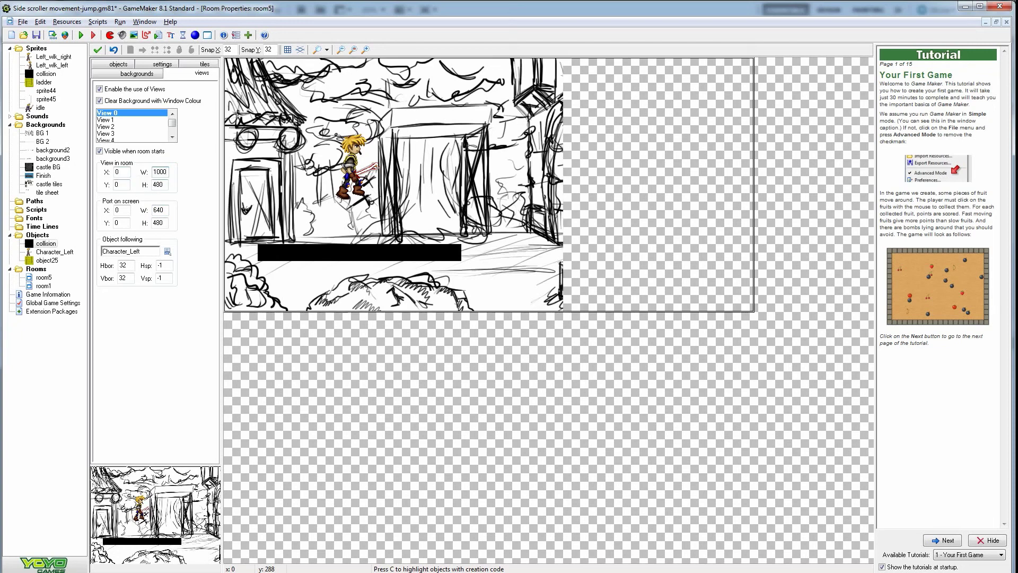
pyautogui.click(165, 184)
# - Set room5's width to 1000
pyautogui.click(162, 64)
pyautogui.doubleClick(141, 125)
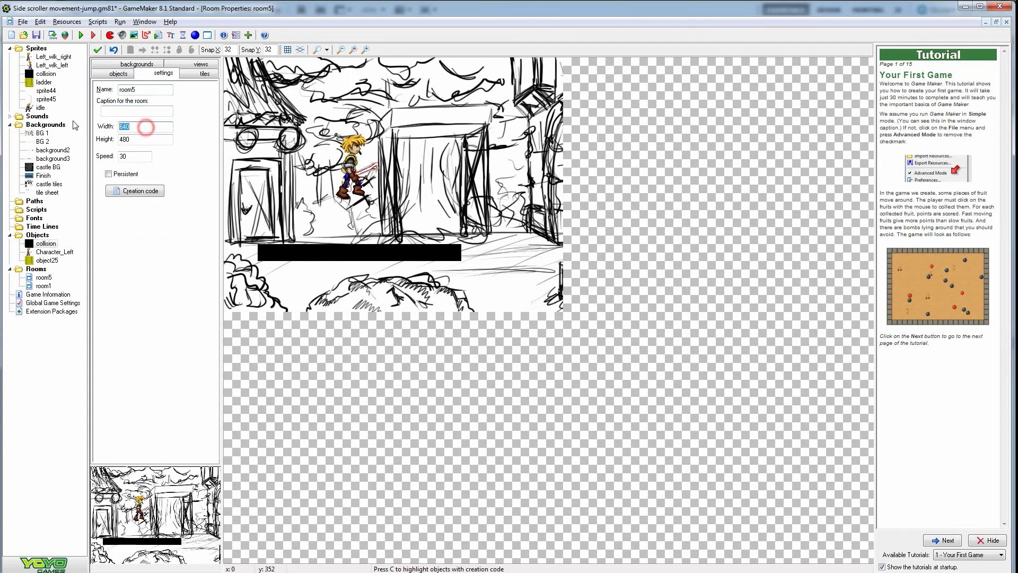
pyautogui.write('1')
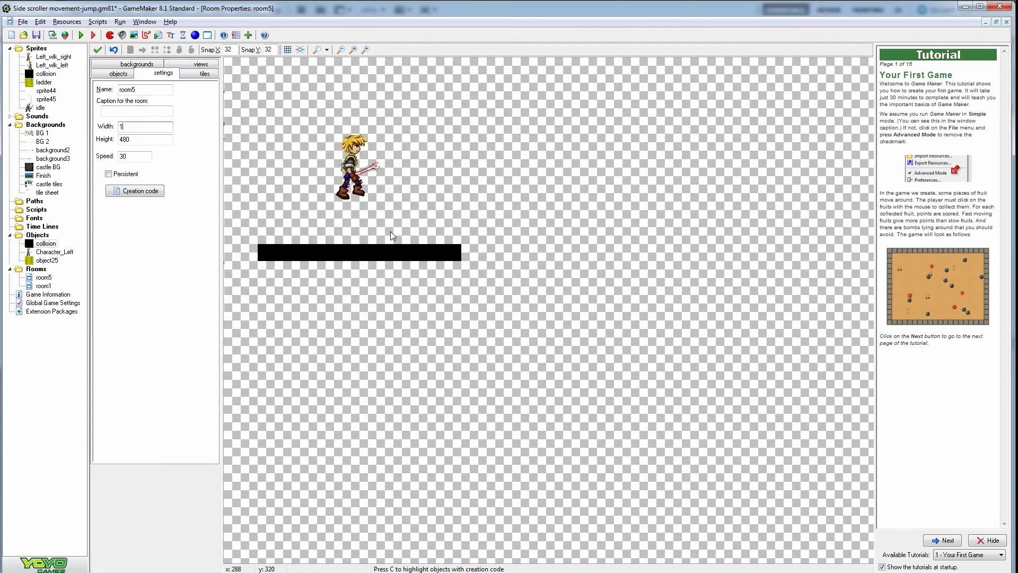
pyautogui.write('000')
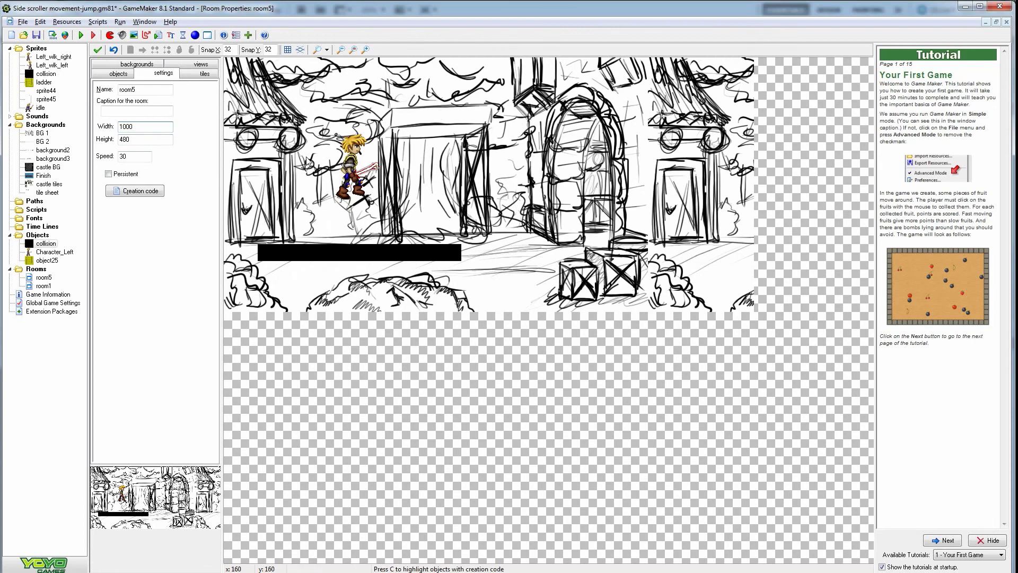
# - Try stretching the BG 1 background to fill the whole room, and turn Stretch back off
pyautogui.click(129, 65)
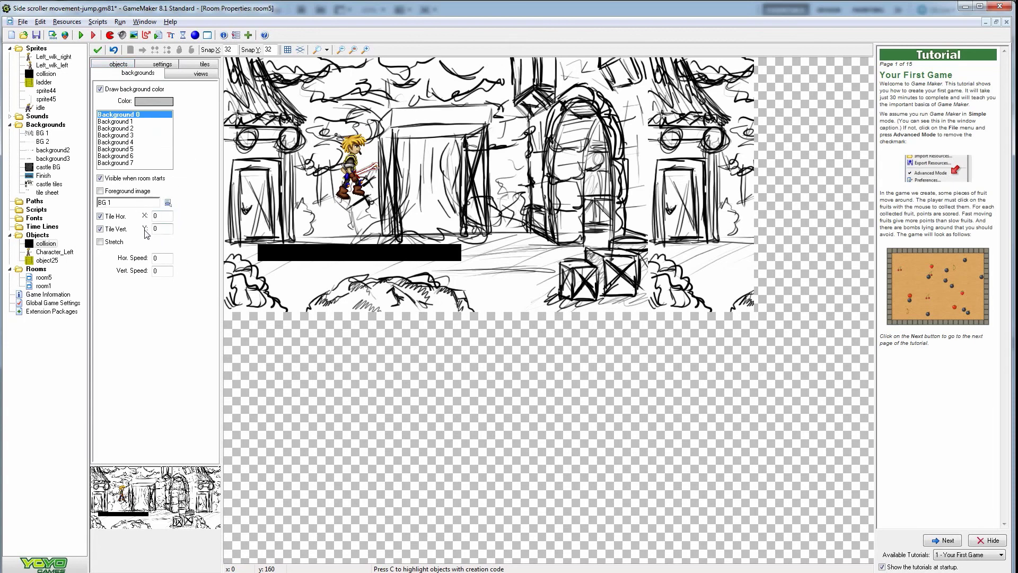
pyautogui.click(101, 242)
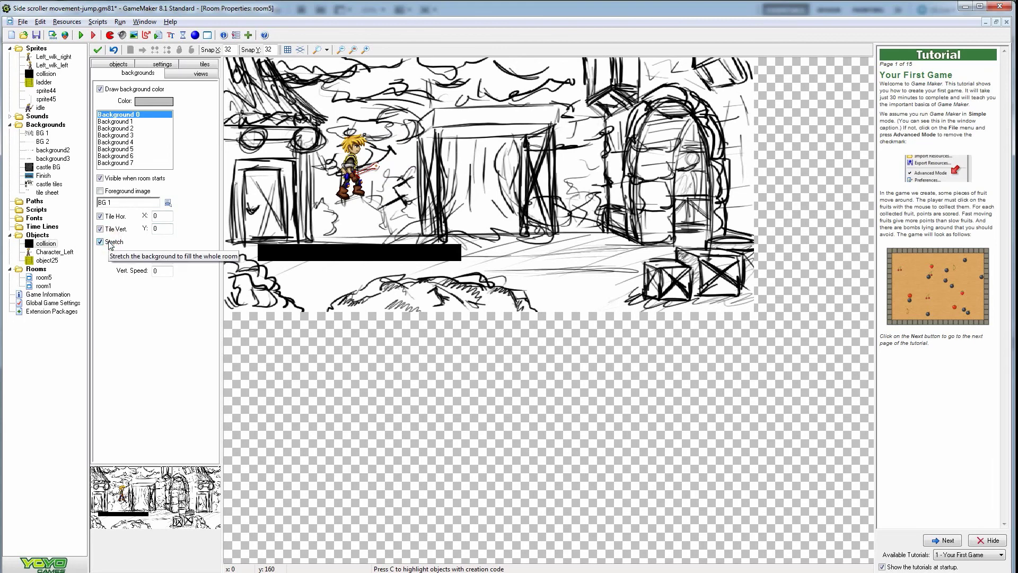
pyautogui.click(109, 243)
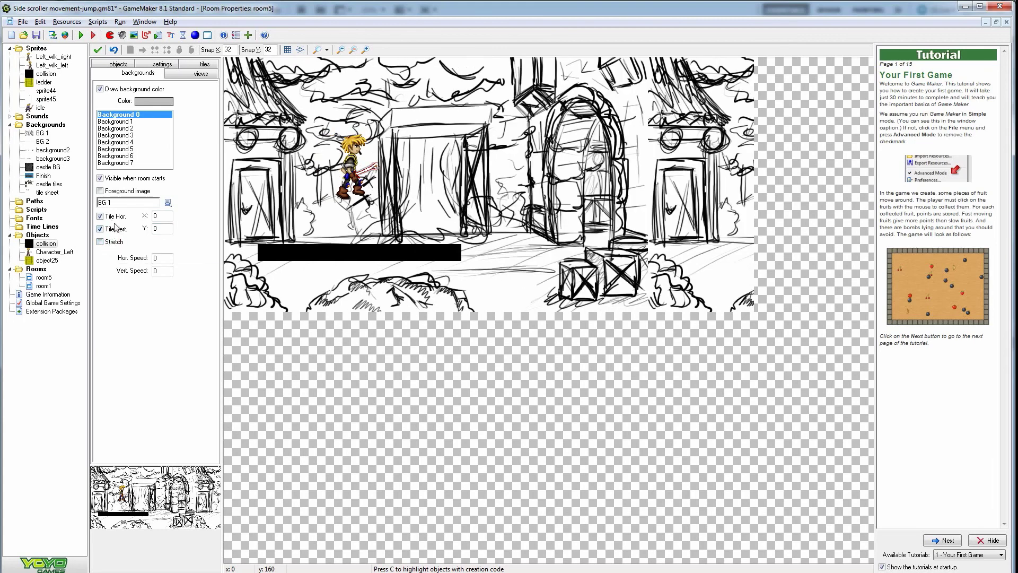
# - Turn off horizontal tiling for the BG 1 background in room5, leaving vertical tiling on
pyautogui.click(105, 216)
pyautogui.click(106, 216)
pyautogui.click(106, 217)
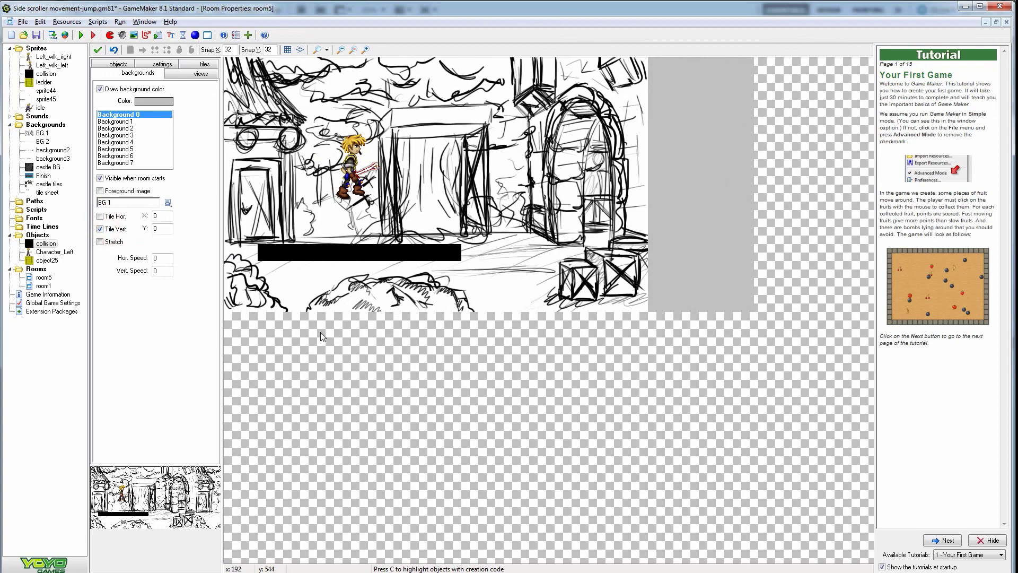
pyautogui.click(102, 218)
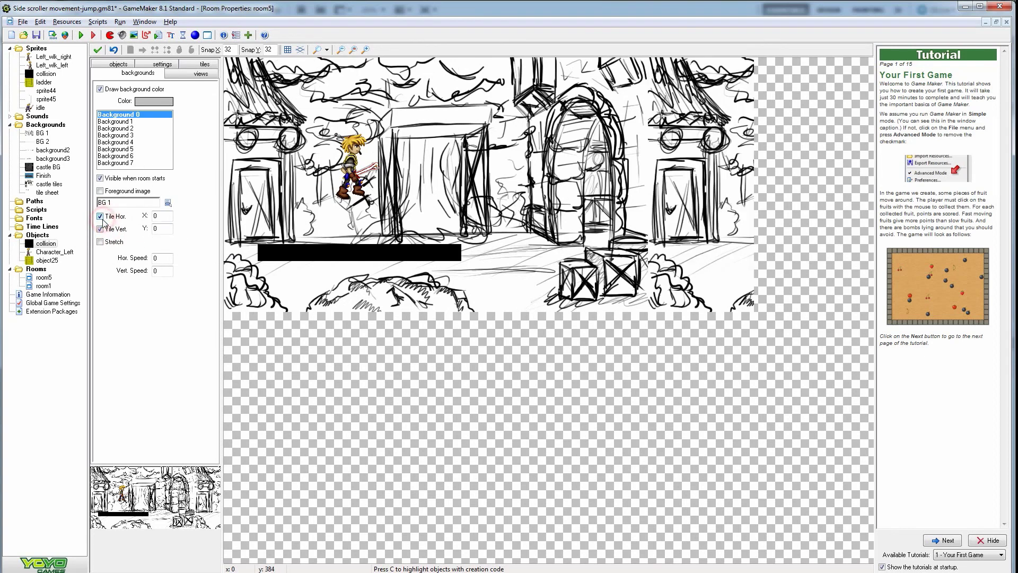
pyautogui.click(102, 217)
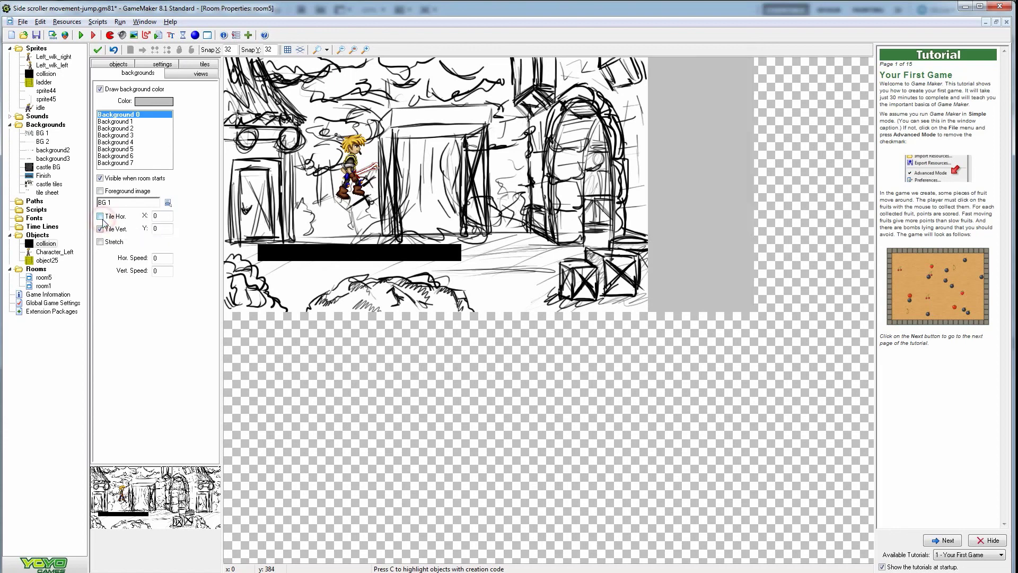
# - Set both View 0's view in room and its port on screen to 256 wide by 224 high
pyautogui.click(158, 68)
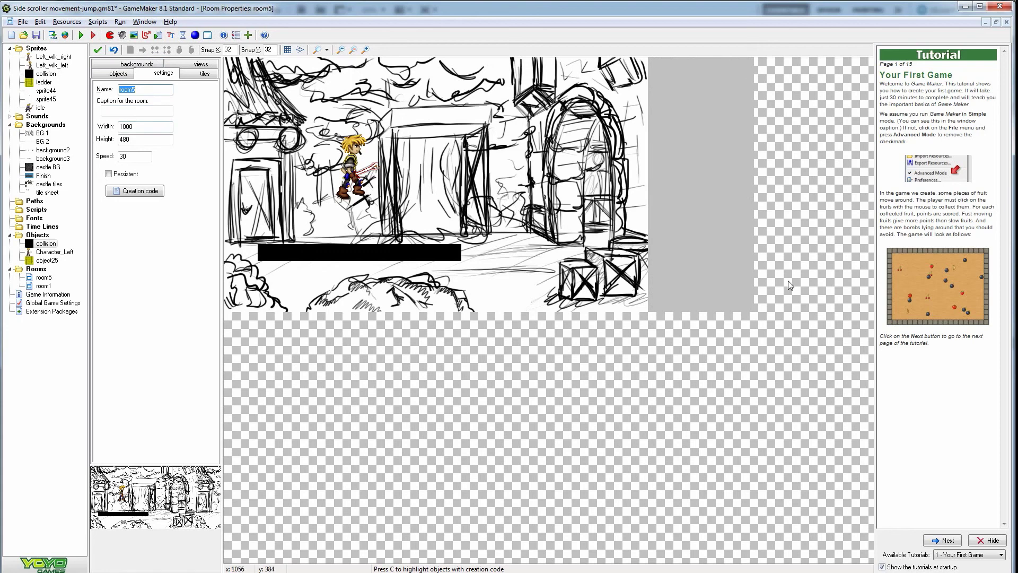
pyautogui.click(196, 66)
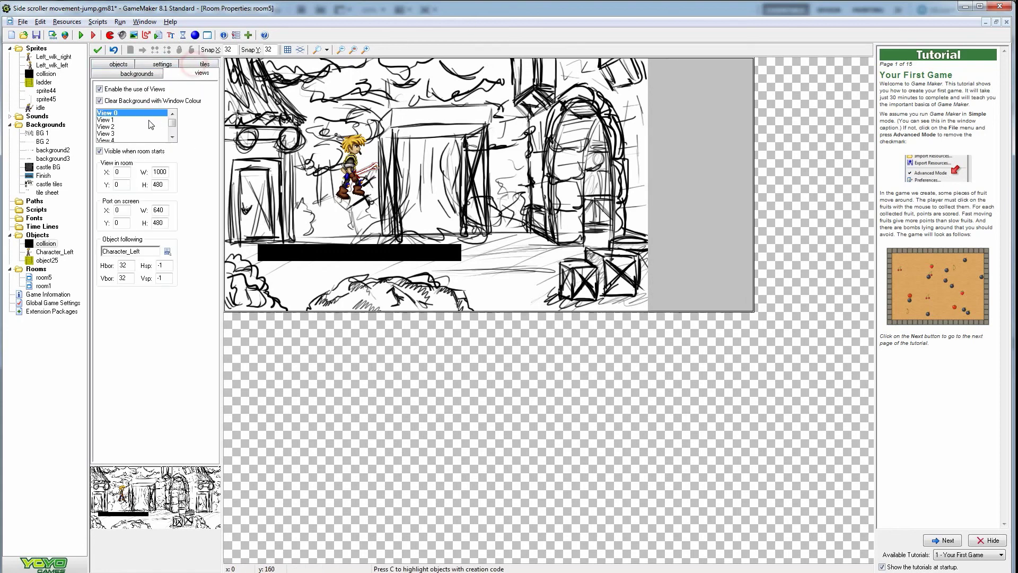
pyautogui.doubleClick(166, 171)
pyautogui.write('256')
pyautogui.doubleClick(158, 184)
pyautogui.write('224')
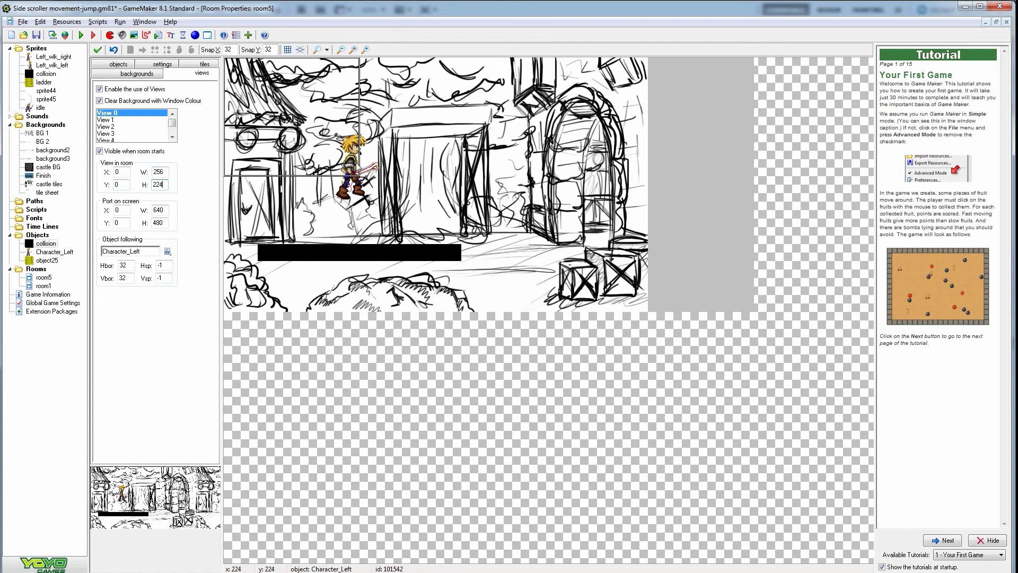
pyautogui.doubleClick(158, 210)
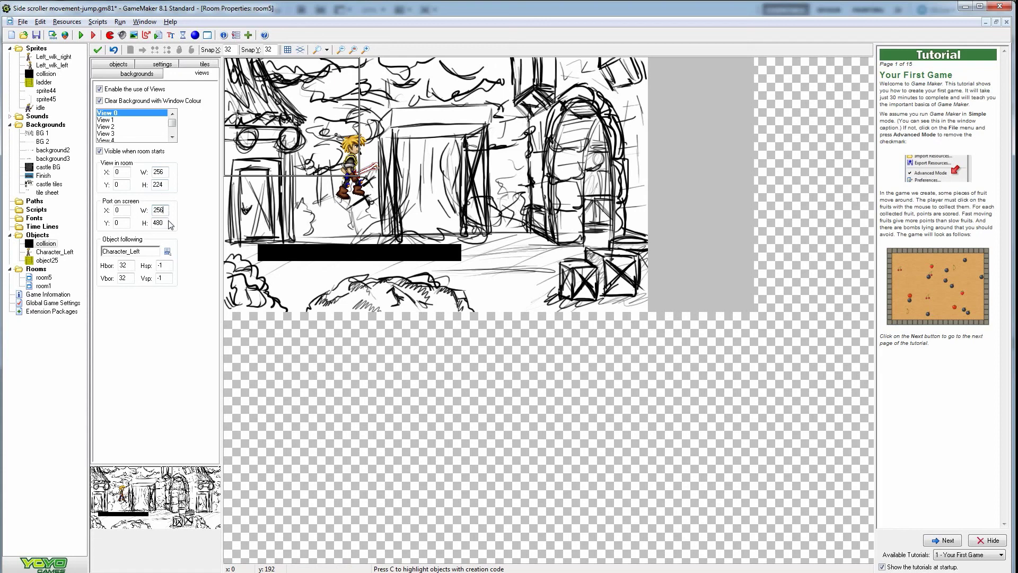
pyautogui.doubleClick(165, 223)
pyautogui.write('225')
# - Run the game, walk the character right and left to test how the view follows, and close the game window
pyautogui.click(81, 36)
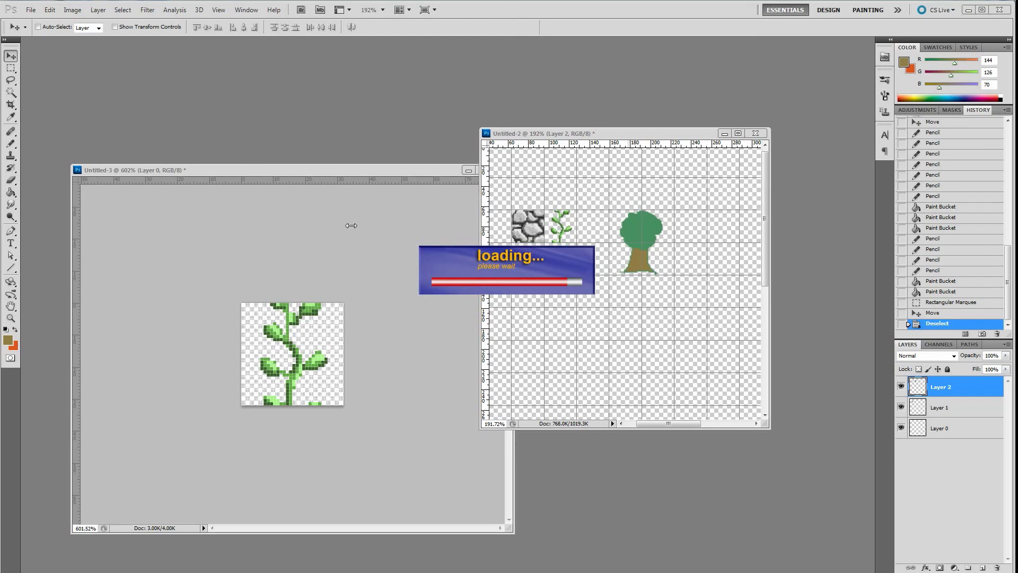
pyautogui.press('Right')
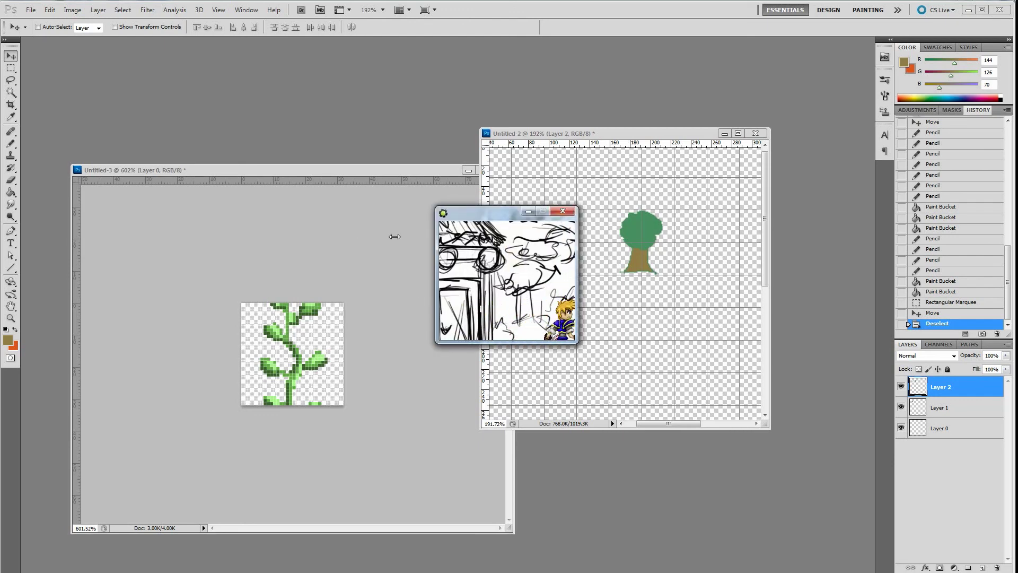
pyautogui.press('Left')
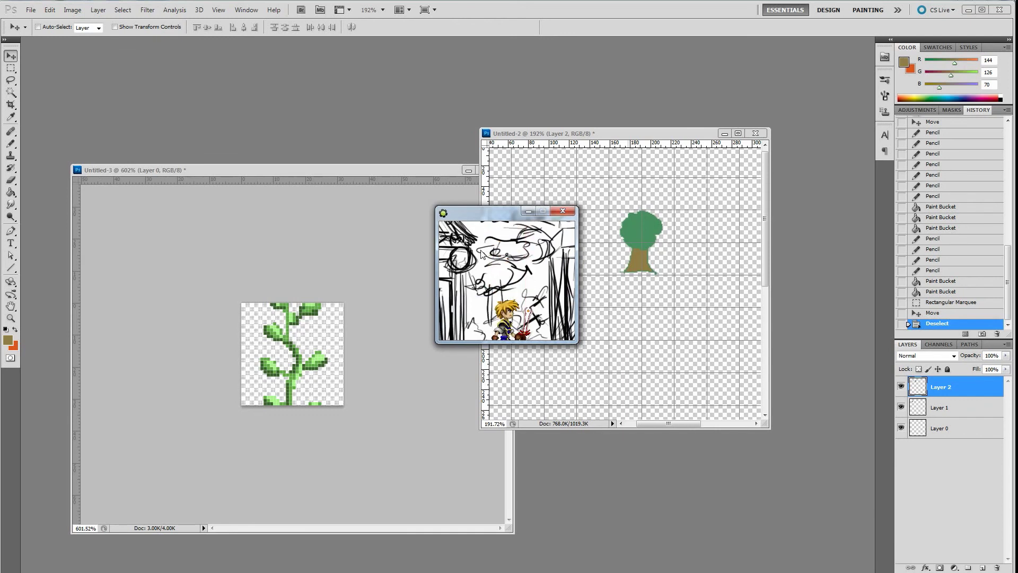
pyautogui.click(573, 211)
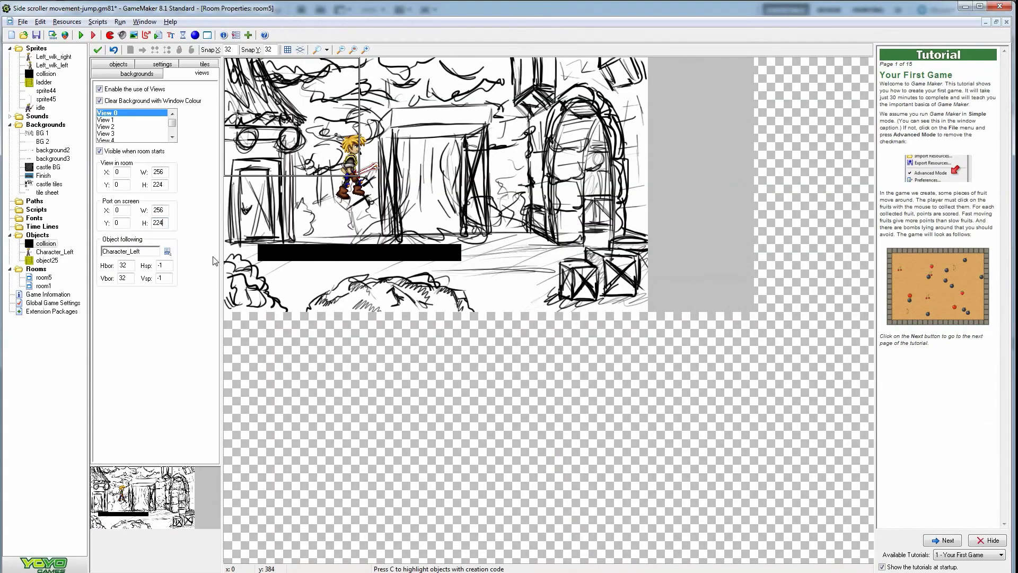
# - Set View 0's horizontal and vertical follow borders to 200, and test-run the game with them
pyautogui.click(127, 265)
pyautogui.click(122, 278)
pyautogui.write('200')
pyautogui.click(80, 36)
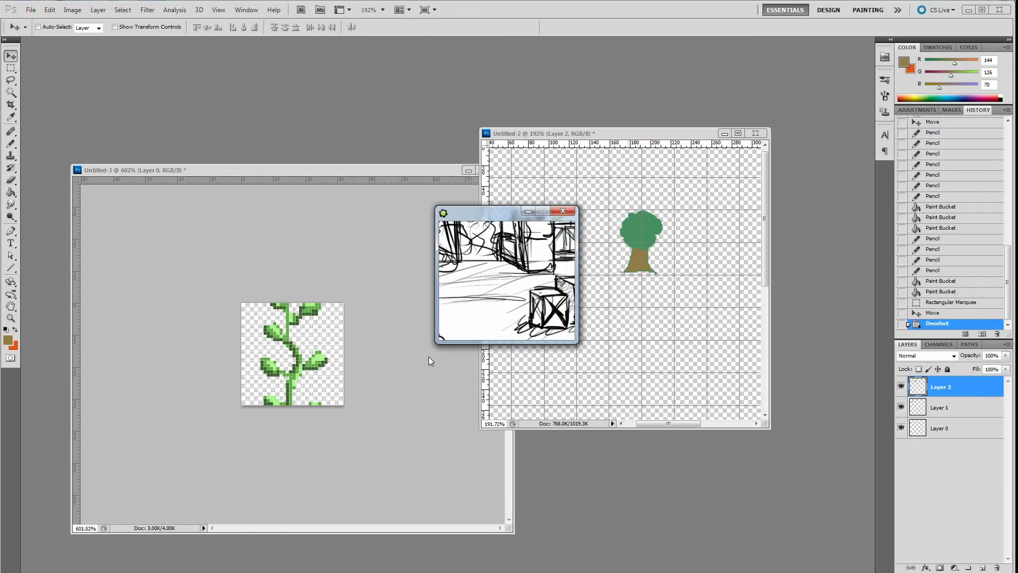
pyautogui.press('Escape')
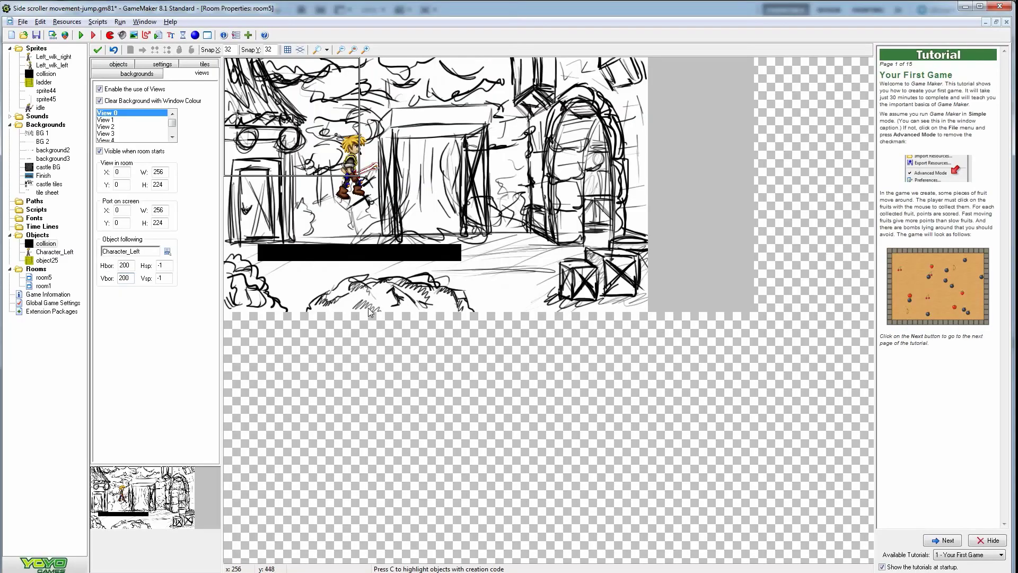